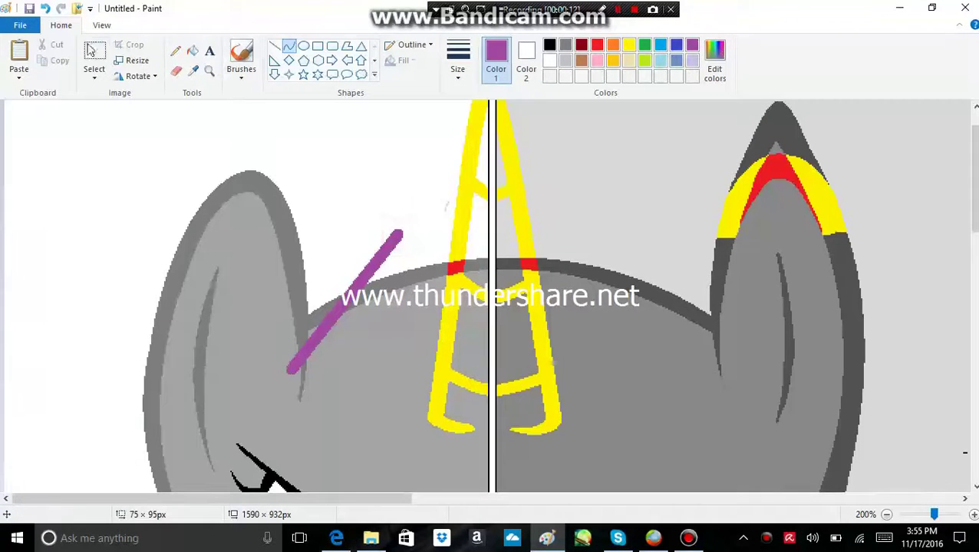
Step: Undo the stray purple line beside the left ear and set the shape outline style to Marker
left_click(46, 9)
left_click(412, 44)
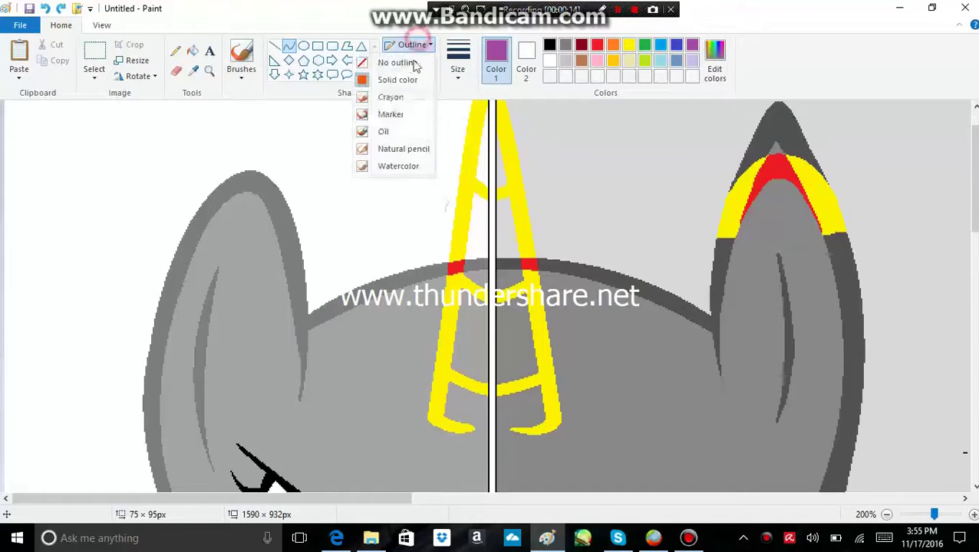
left_click(387, 115)
mouse_move(488, 143)
left_mouse_down()
mouse_move(48, 444)
mouse_move(48, 454)
left_mouse_up()
left_click_drag(158, 275, 58, 88)
left_click_drag(107, 291, 52, 294)
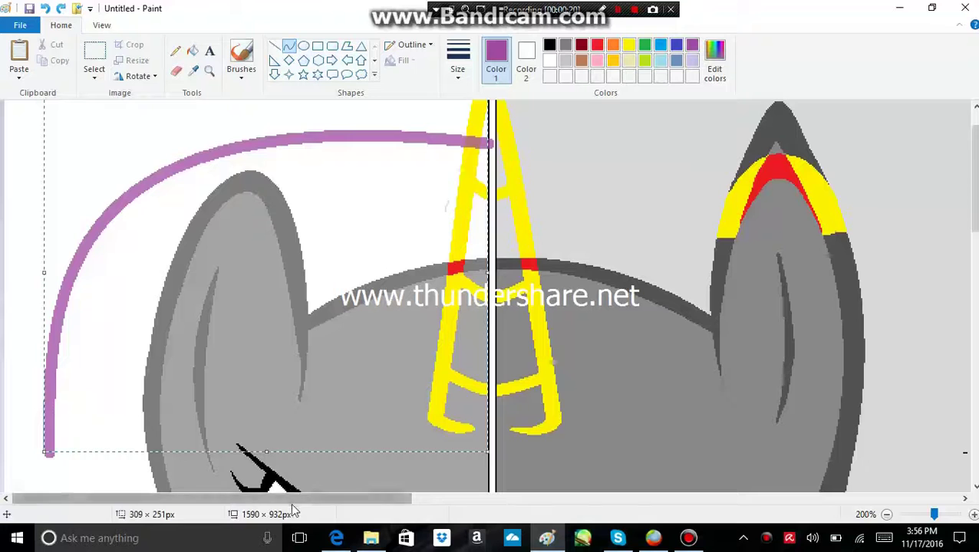
left_click(255, 505)
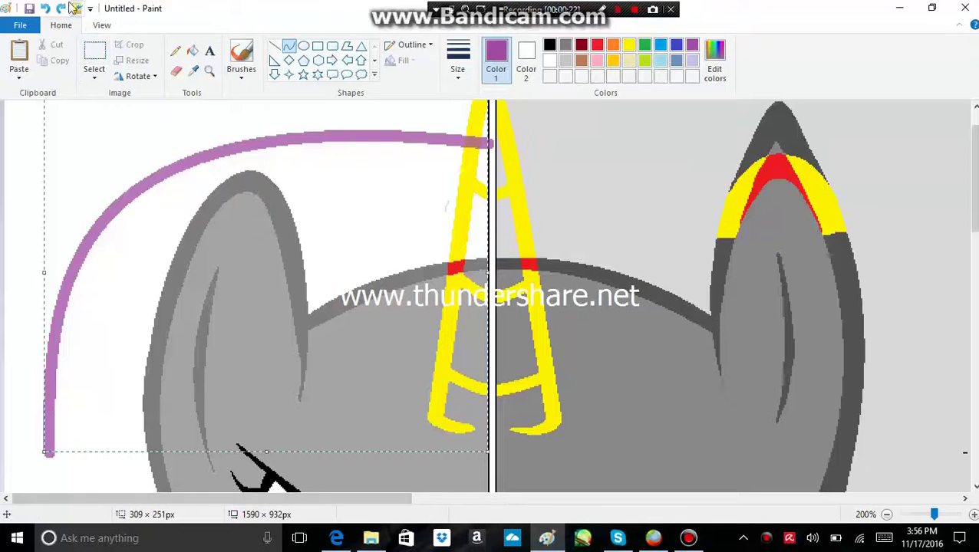
left_click(46, 12)
mouse_move(134, 164)
left_mouse_down()
mouse_move(572, 240)
mouse_move(955, 406)
left_mouse_up()
mouse_move(905, 292)
left_mouse_down()
mouse_move(849, 73)
mouse_move(840, 283)
mouse_move(760, 204)
mouse_move(609, 211)
left_mouse_up()
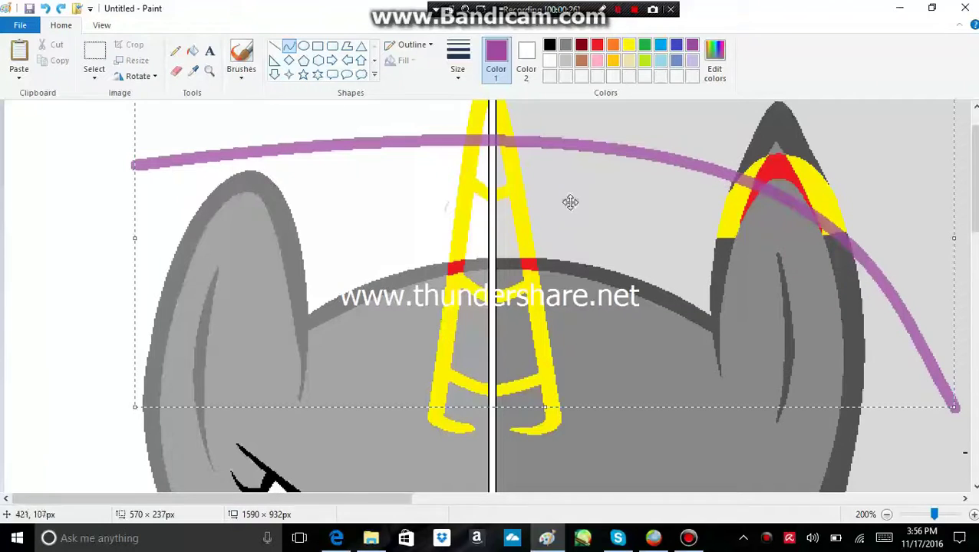
left_click(46, 9)
left_click_drag(168, 162, 70, 491)
mouse_move(71, 362)
left_mouse_down()
mouse_move(21, 207)
mouse_move(65, 352)
mouse_move(38, 405)
left_mouse_up()
left_click_drag(77, 346, 116, 328)
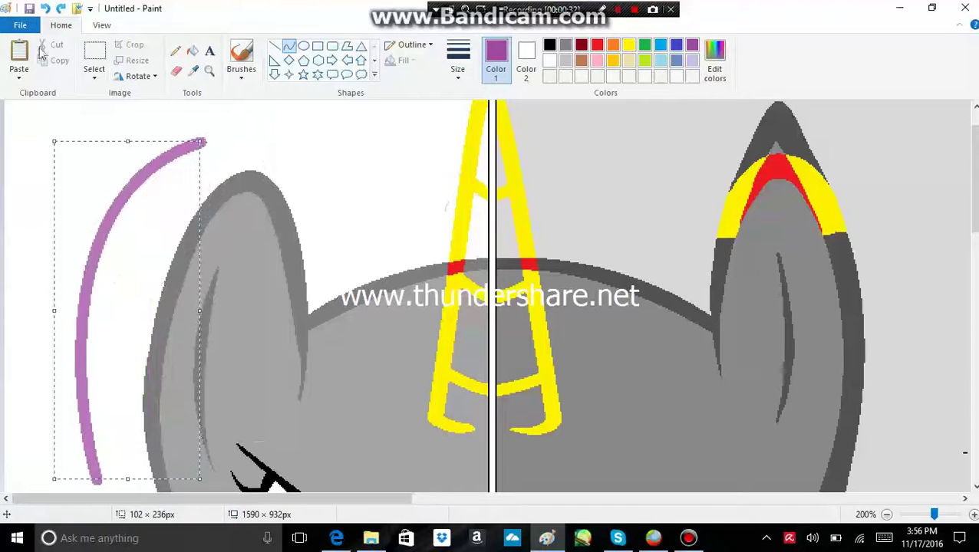
left_click(45, 9)
Step: Draw a purple mane curve from just past the horn, over the left ear and down the left side of the head
mouse_move(537, 150)
left_mouse_down()
mouse_move(268, 236)
mouse_move(88, 495)
mouse_move(75, 494)
left_mouse_up()
left_click_drag(77, 460, 68, 135)
left_click_drag(96, 285, 58, 245)
left_click_drag(121, 247, 128, 230)
left_click(582, 163)
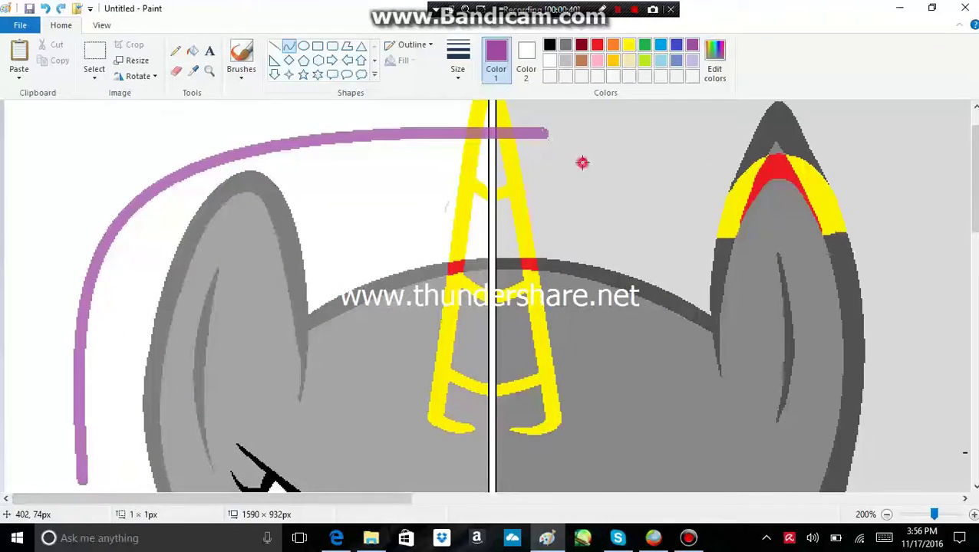
Step: Continue the purple mane outline from the horn over the right ear and down the right side, about 282 × 273 px
left_click_drag(543, 132, 943, 483)
left_click_drag(774, 292, 927, 250)
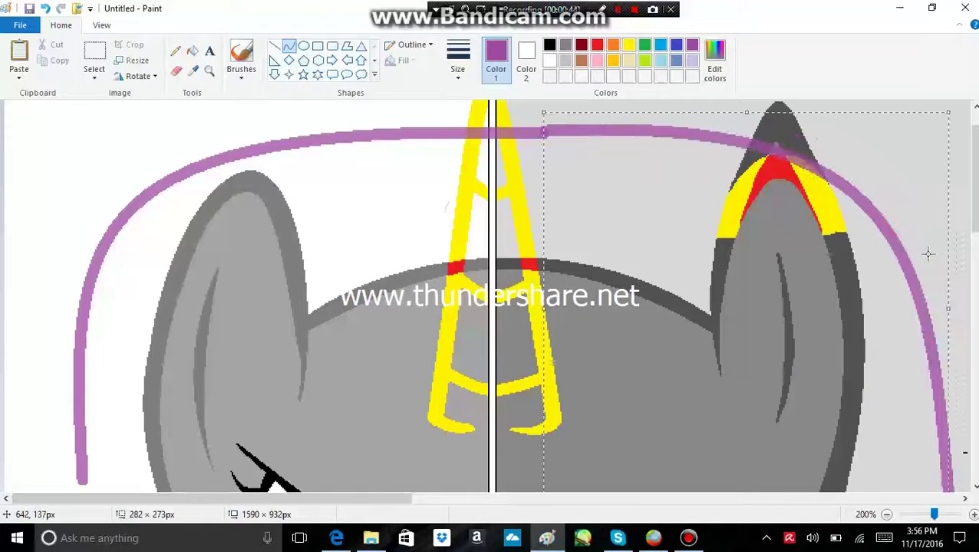
scroll(841, 225, "down", 4)
scroll(450, 295, "up", 1)
left_click(135, 256)
Step: Extend the left mane outline with a purple curve about 51 × 143 px that bulges inward over the yellow wing
scroll(92, 234, "down", 2)
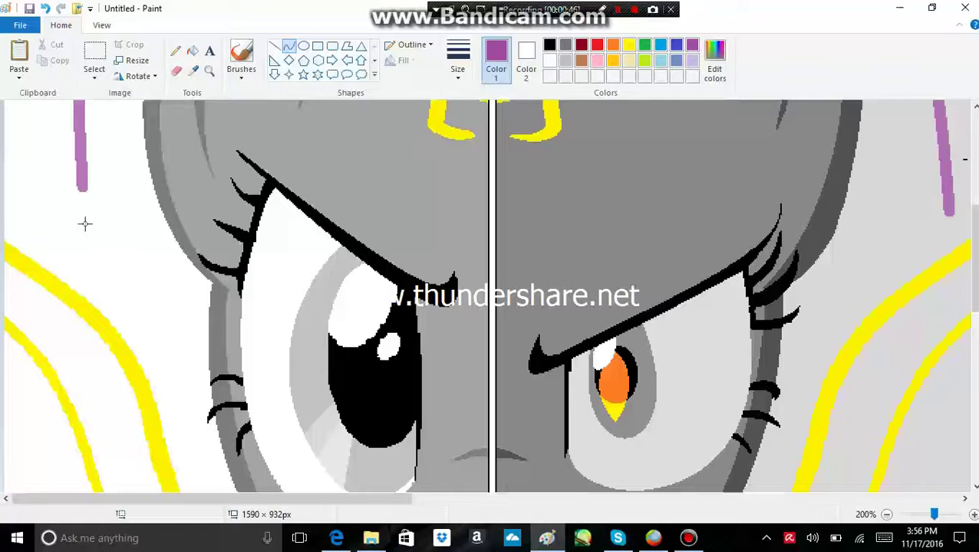
left_click_drag(82, 188, 61, 389)
mouse_move(68, 323)
left_mouse_down()
mouse_move(124, 308)
mouse_move(108, 378)
left_mouse_up()
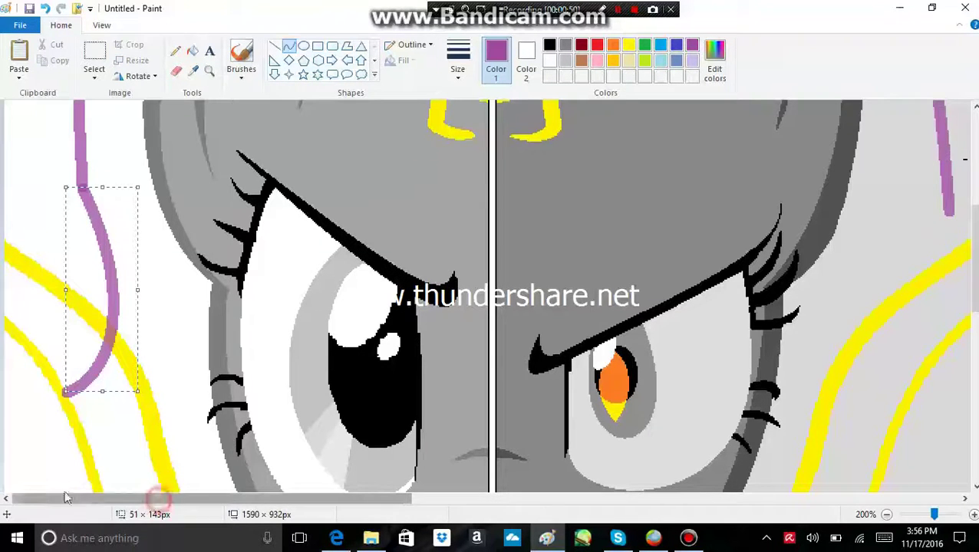
scroll(42, 376, "down", 4)
left_click(37, 329)
Step: Add a purple curve bulging outward below the first left wave, ending at the left wing's middle feathers
scroll(46, 318, "down", 8)
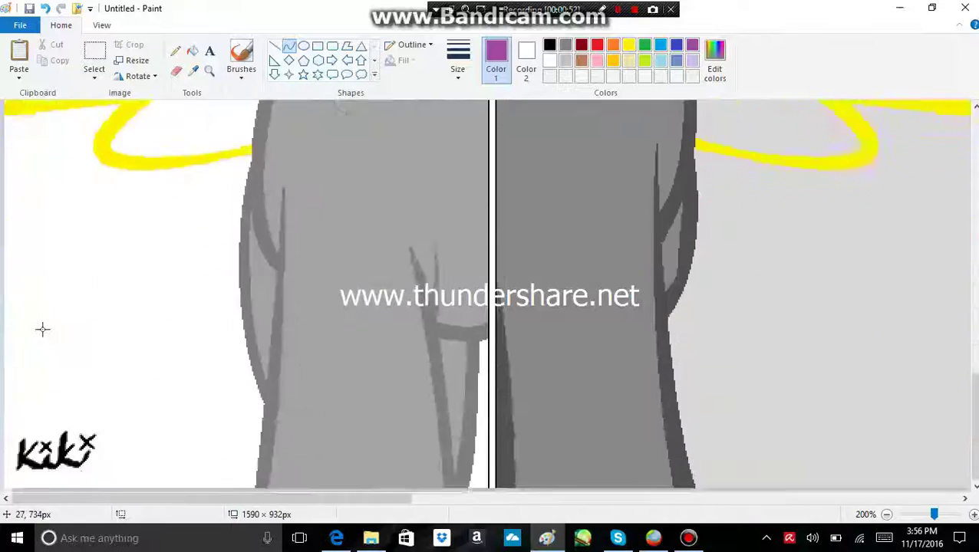
scroll(42, 327, "up", 12)
scroll(54, 326, "down", 5)
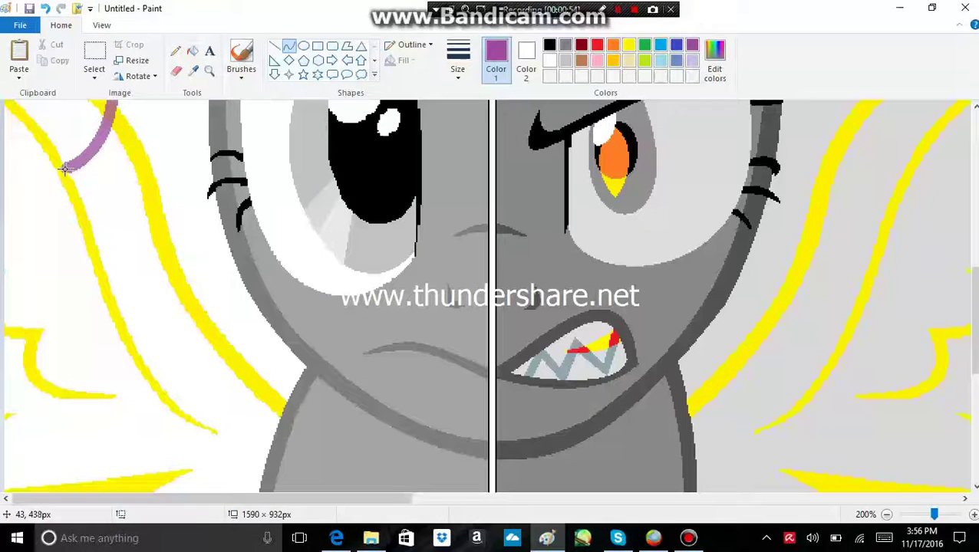
mouse_move(66, 169)
left_mouse_down()
mouse_move(48, 448)
mouse_move(11, 418)
mouse_move(3, 426)
mouse_move(42, 403)
mouse_move(46, 342)
left_mouse_up()
left_click(109, 338)
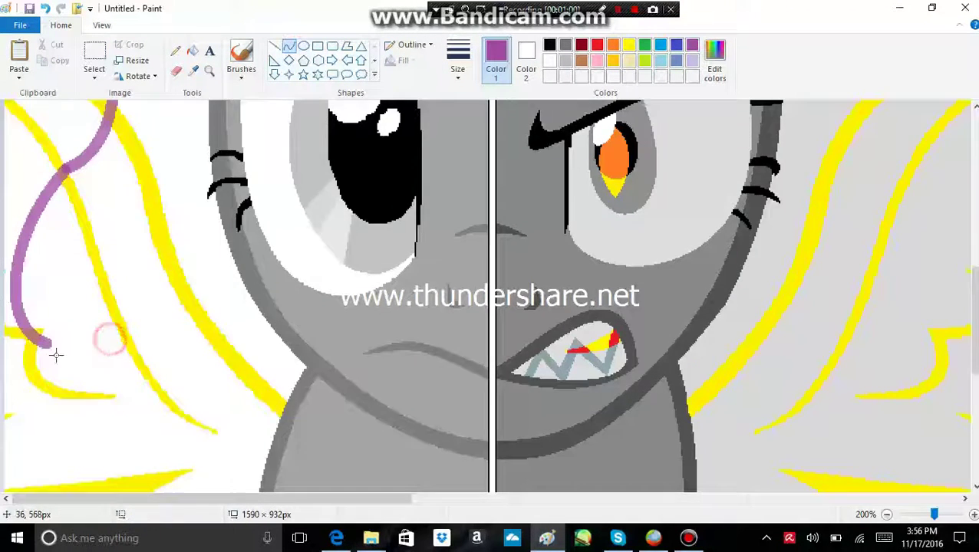
Step: Draw an inward-bulging purple curve about 68 × 182 px down the left side, crossing the lowest wing feather
scroll(54, 349, "down", 5)
mouse_move(46, 149)
left_mouse_down()
mouse_move(59, 393)
mouse_move(140, 270)
left_mouse_up()
left_click_drag(90, 395, 90, 403)
left_click(65, 350)
left_click(17, 389)
Step: Add an outward-bulging purple curve about 40 × 107 px at the lower end of the left mane outline
scroll(31, 360, "down", 3)
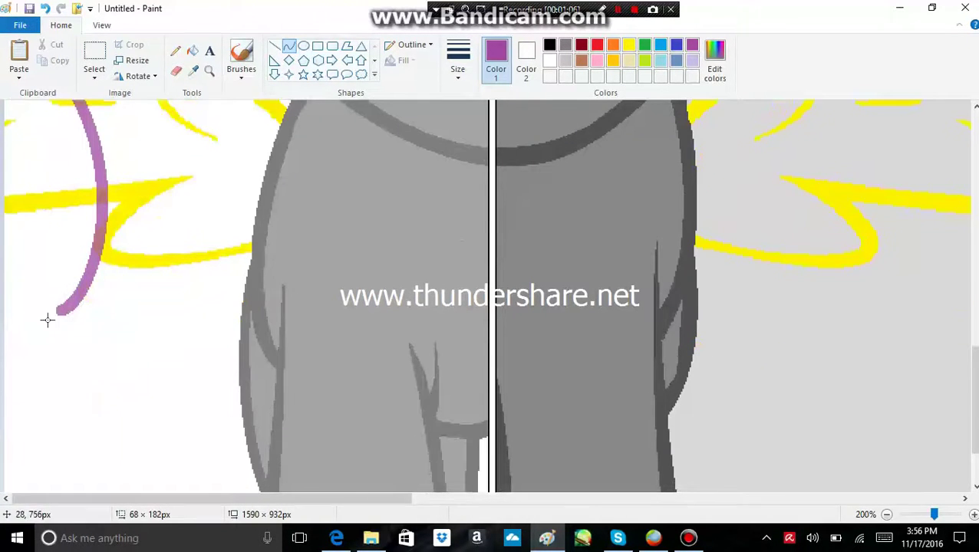
mouse_move(57, 316)
left_mouse_down()
mouse_move(40, 399)
mouse_move(44, 468)
left_mouse_up()
mouse_move(25, 402)
left_mouse_down()
mouse_move(4, 368)
mouse_move(11, 442)
left_mouse_up()
left_click_drag(30, 390, 36, 384)
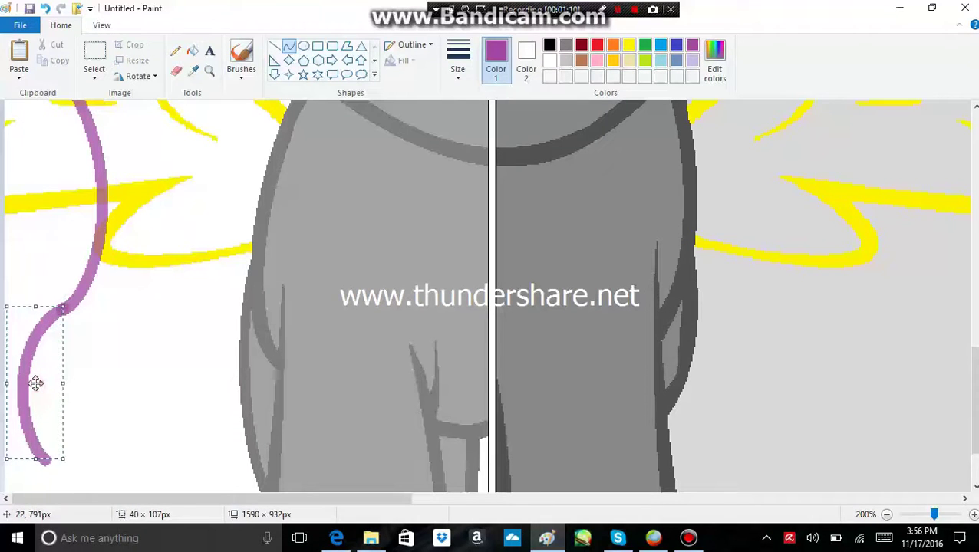
left_click(37, 384)
left_click(116, 395)
Step: Close the left mane's lower edge with a sagging purple curve about 146 px wide reaching the left leg
left_click_drag(48, 461, 260, 454)
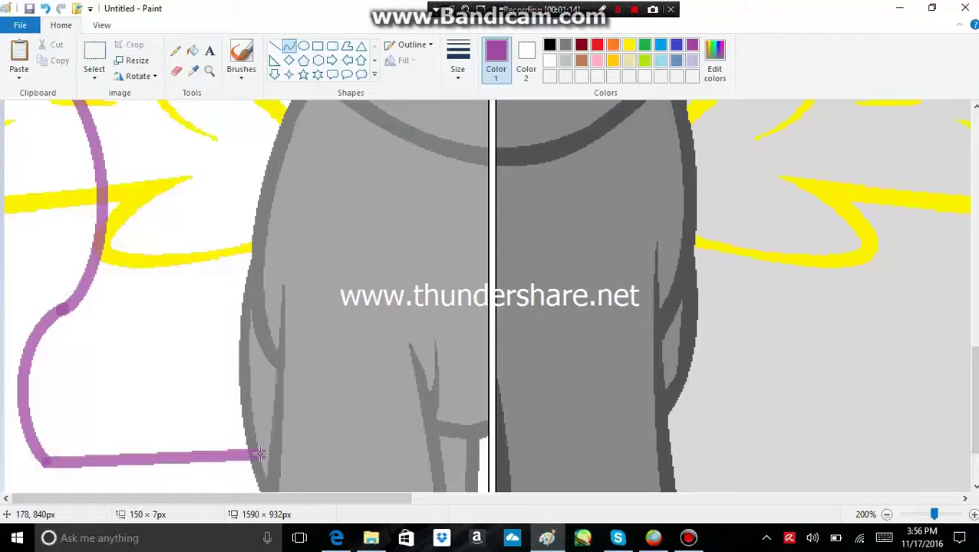
left_click_drag(193, 459, 157, 464)
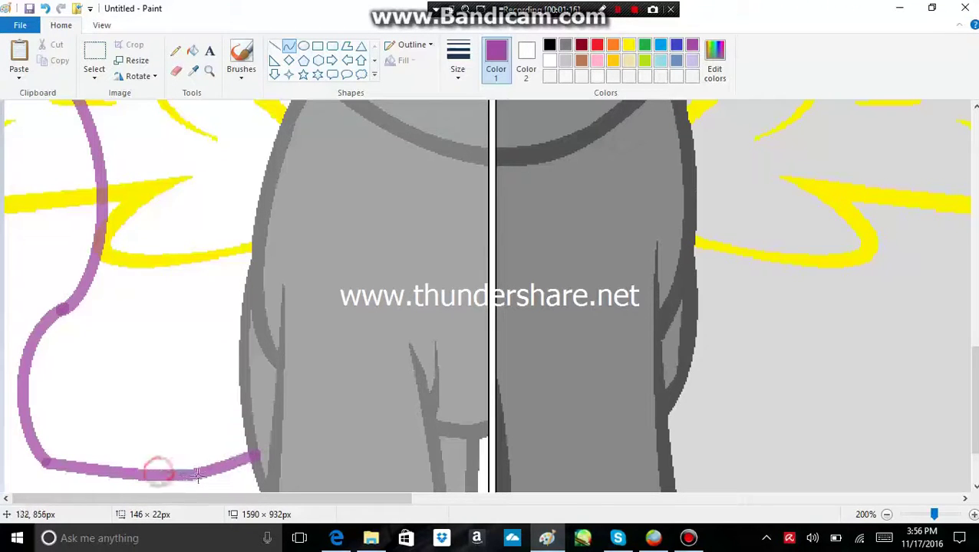
left_click(151, 373)
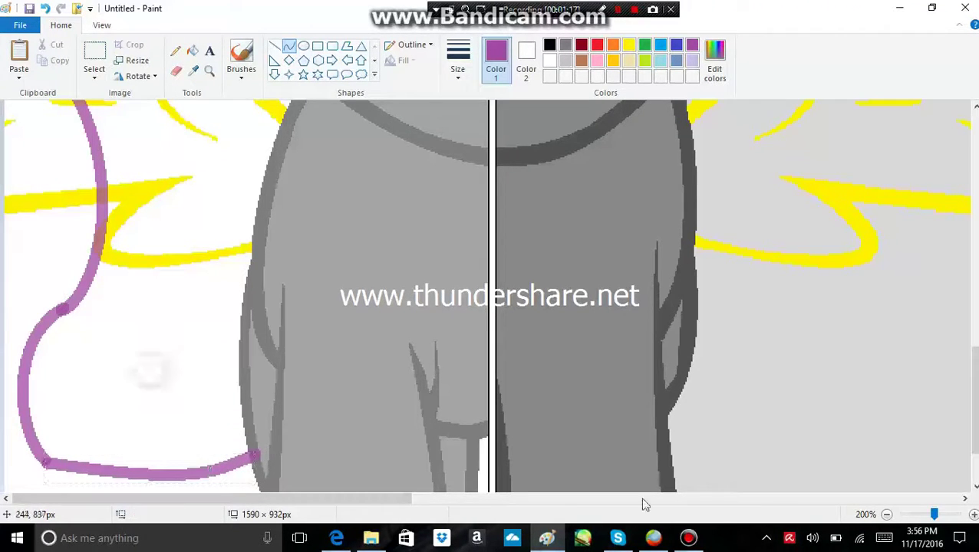
Step: Extend the right mane outline beside the eye with a purple Curve that bulges inward over the yellow wing
left_click(887, 514)
left_click(886, 514)
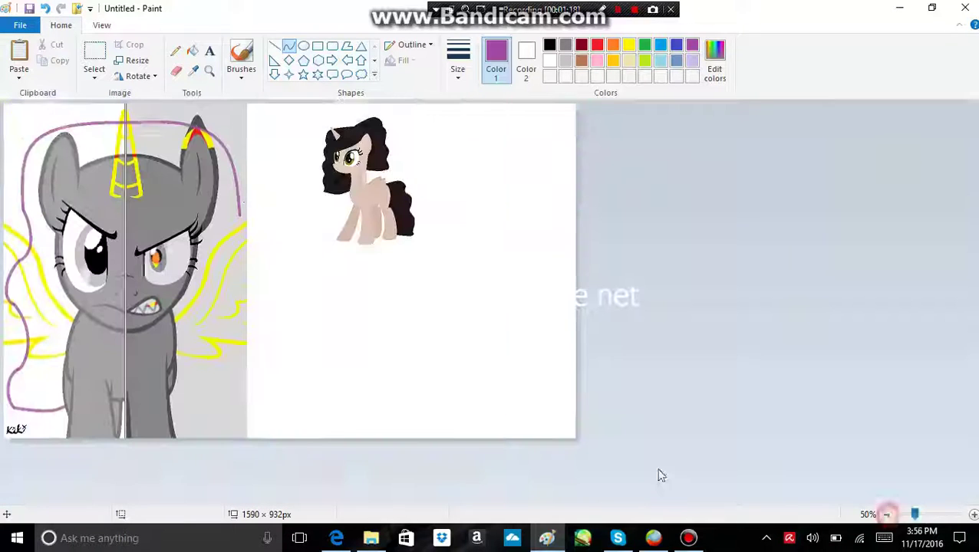
left_click(208, 70)
left_click(214, 217)
left_click(464, 311)
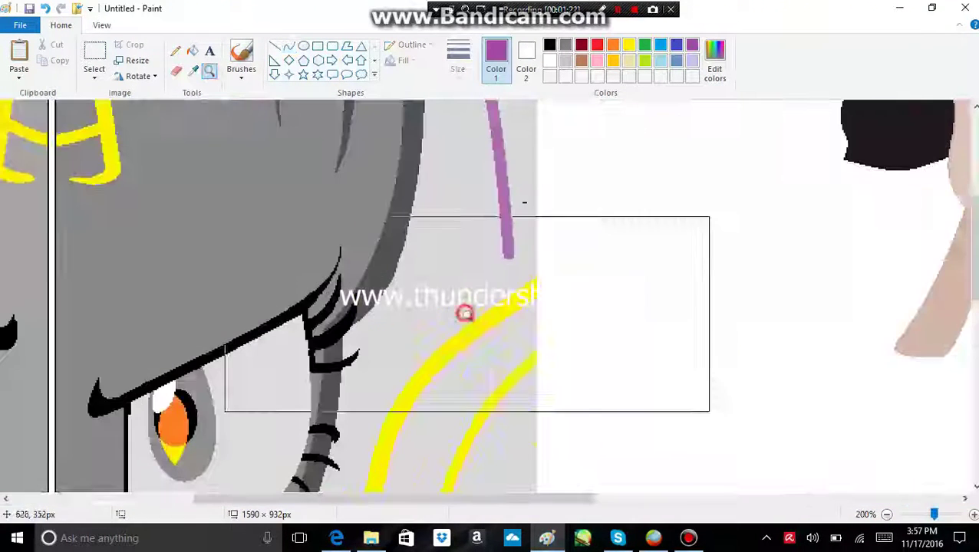
left_click(292, 46)
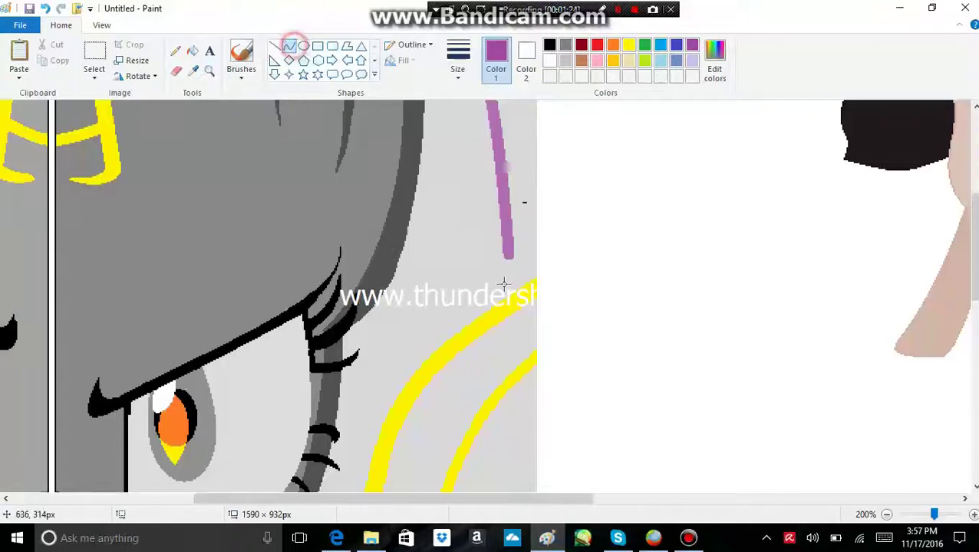
left_click_drag(509, 259, 491, 480)
left_click_drag(476, 368, 447, 412)
left_click_drag(473, 363, 472, 364)
left_click(585, 322)
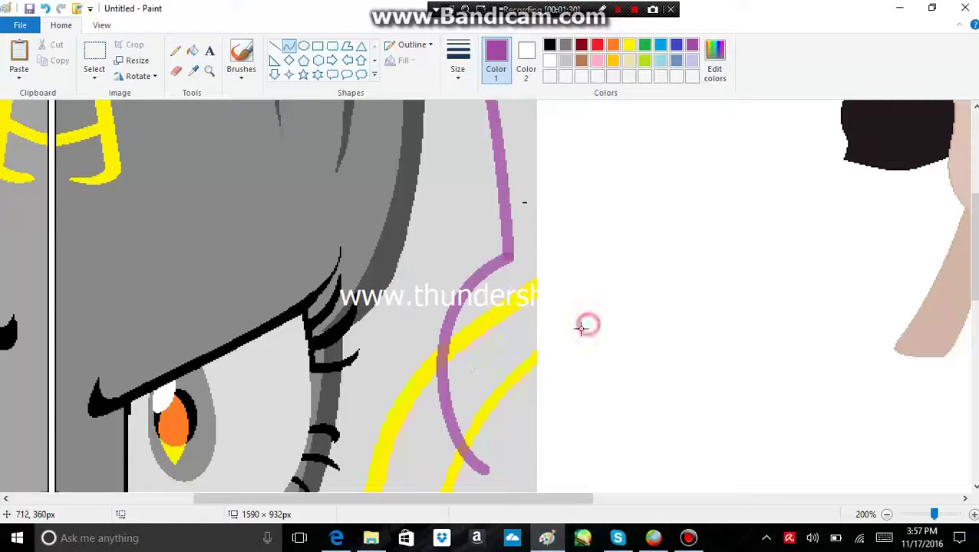
Step: Add an outward-bulging purple curve below the first right wave, ending beside the right wing's middle feathers
scroll(585, 322, "down", 5)
left_click_drag(483, 274, 494, 458)
left_click_drag(481, 374, 509, 366)
mouse_move(506, 429)
left_mouse_down()
mouse_move(518, 452)
mouse_move(509, 420)
left_mouse_up()
left_click(432, 410)
Step: Draw an inward-bulging purple curve down the right side, crossing the lowest feather of the right wing
scroll(460, 368, "down", 5)
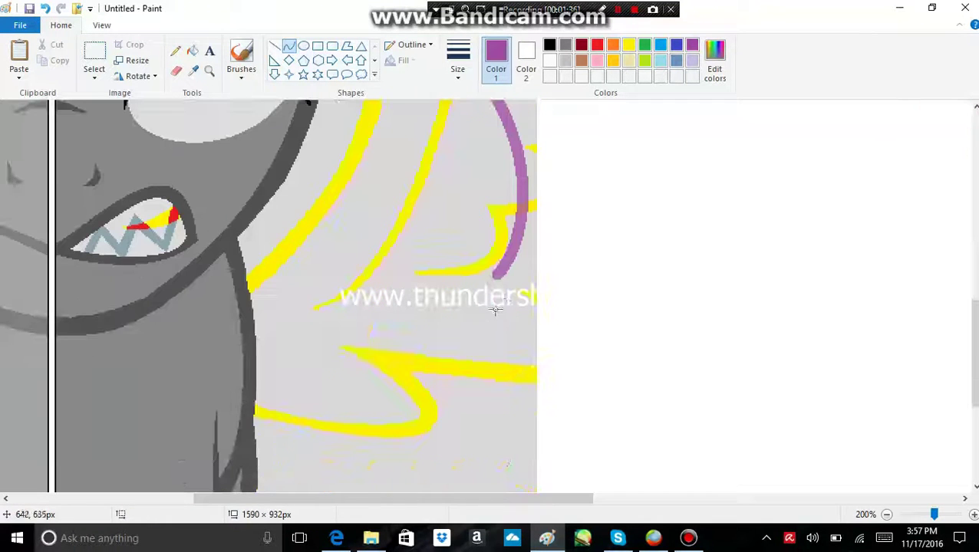
left_click_drag(494, 280, 466, 458)
left_click_drag(460, 368, 422, 323)
mouse_move(441, 429)
left_mouse_down()
mouse_move(435, 469)
mouse_move(432, 427)
left_mouse_up()
left_click(346, 395)
Step: Finish the right mane with an outward-bulging purple curve and a lower edge about 162 × 24 px reaching the right leg
scroll(448, 360, "down", 5)
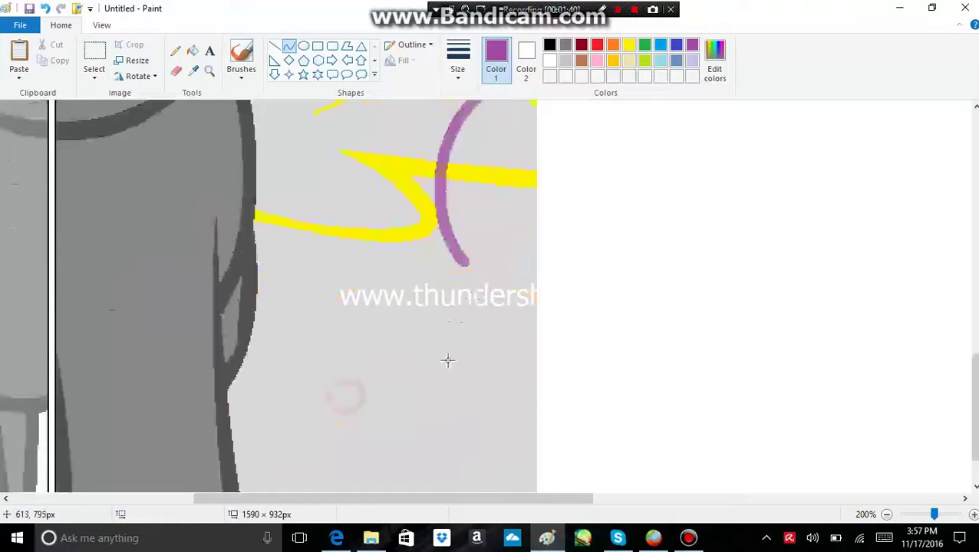
left_click_drag(458, 261, 458, 419)
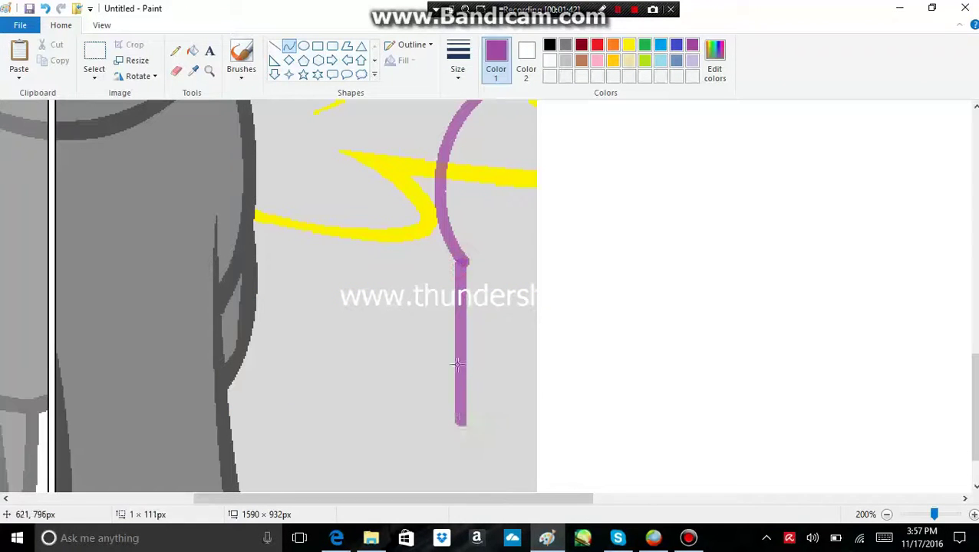
left_click_drag(460, 369, 503, 345)
mouse_move(486, 387)
left_mouse_down()
mouse_move(488, 409)
mouse_move(477, 369)
left_mouse_up()
left_click(357, 377)
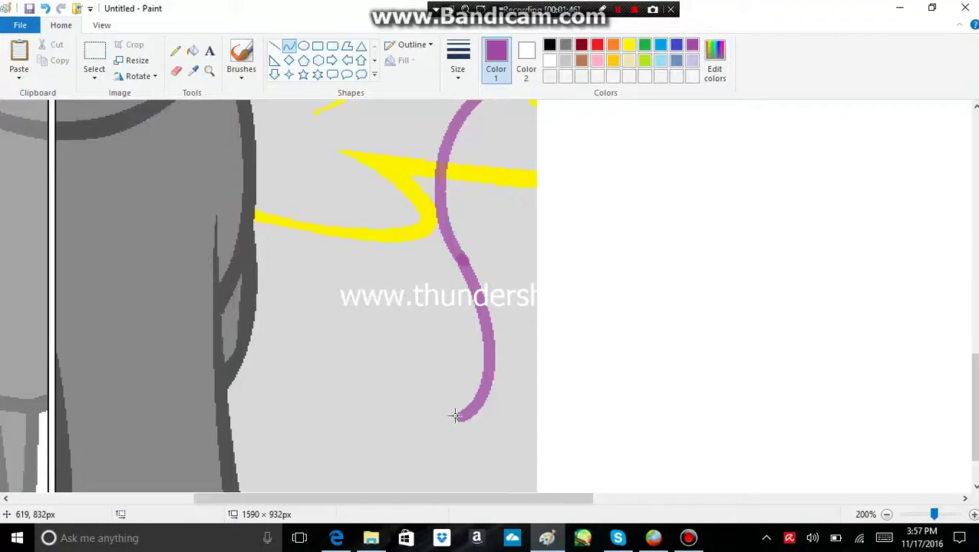
left_click_drag(459, 418, 332, 428)
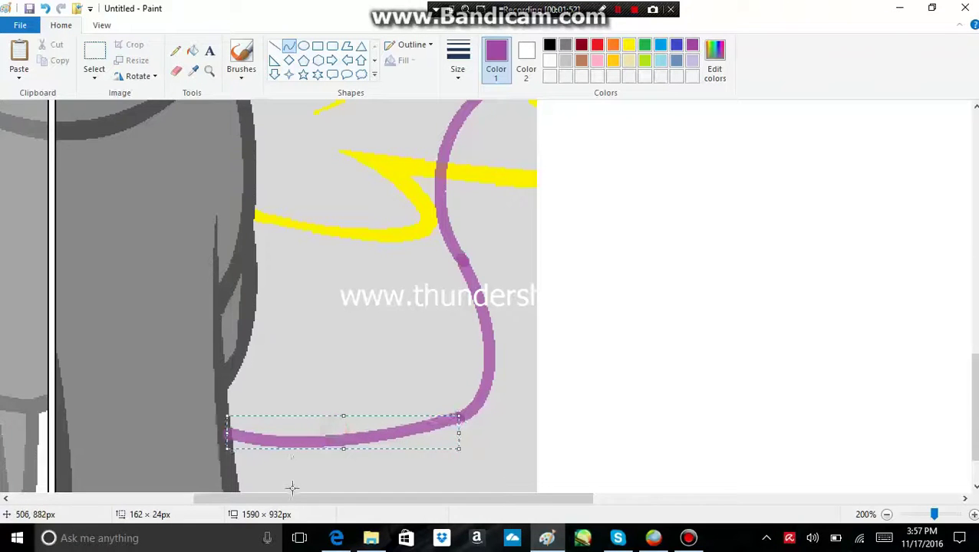
left_click_drag(316, 504, 181, 507)
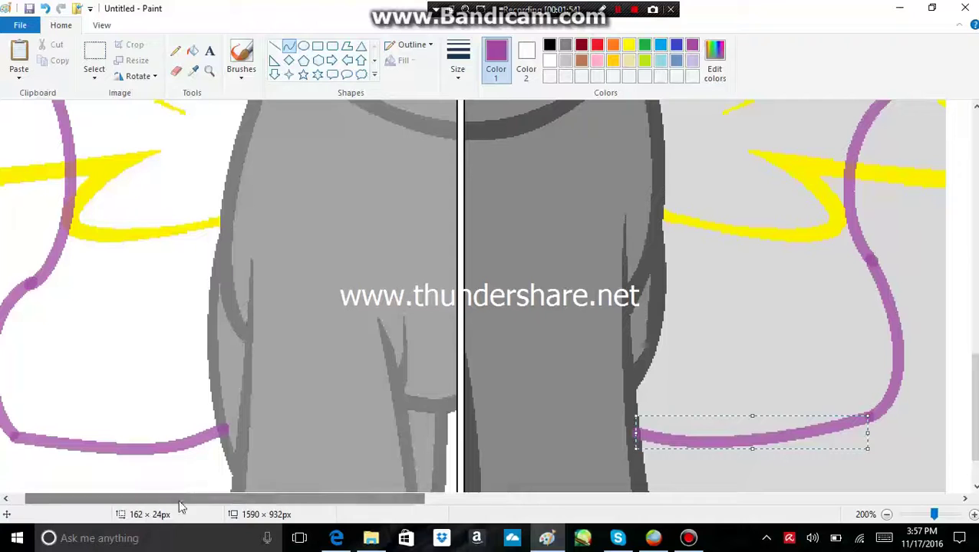
Step: Draw a purple fringe curve from the base of the left ear, sagging across the forehead below the horn
left_click(888, 514)
left_click(888, 515)
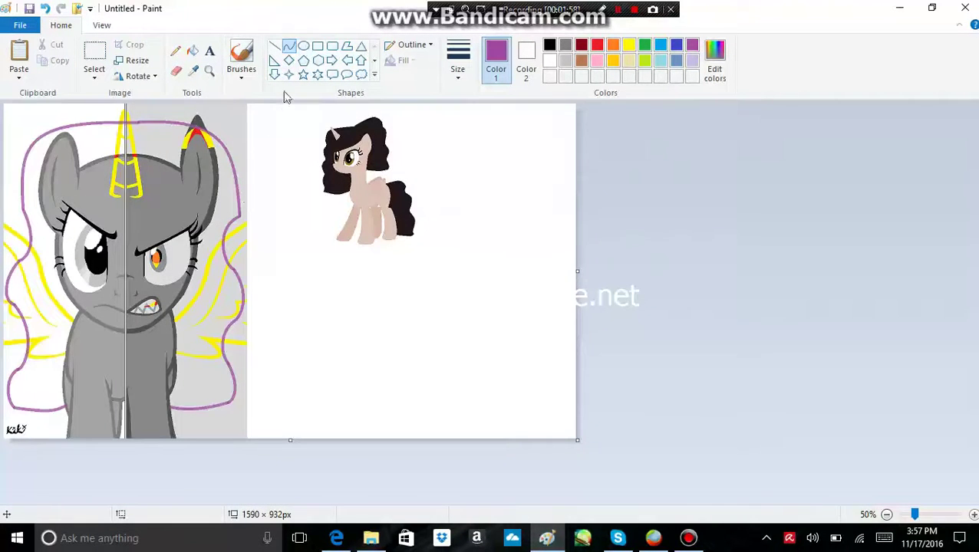
left_click(209, 70)
left_click(192, 201)
left_click(403, 329)
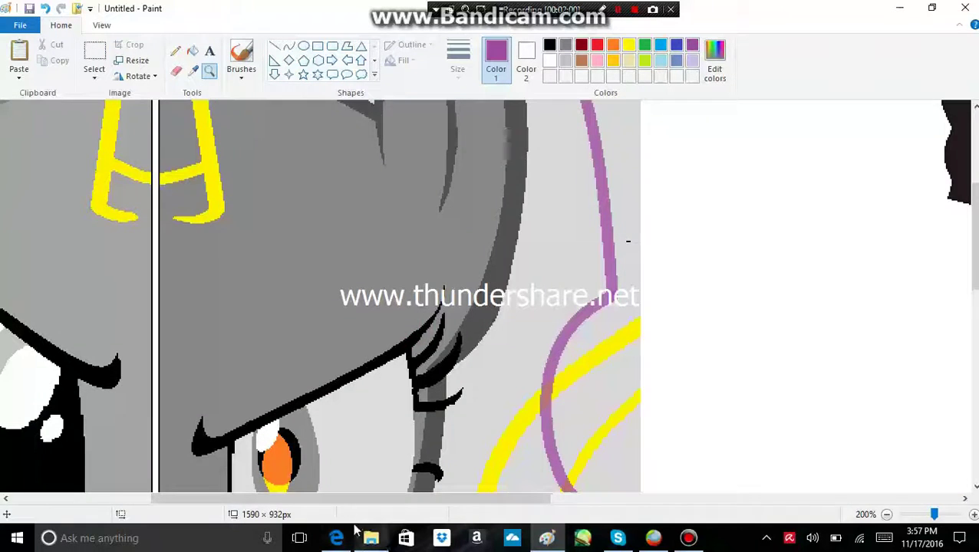
left_click_drag(322, 505, 256, 506)
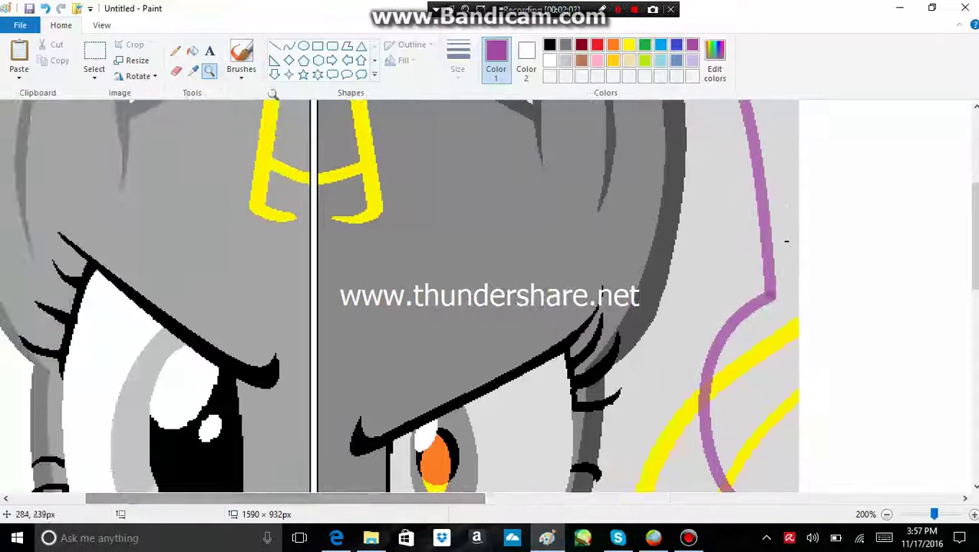
left_click(288, 46)
scroll(162, 225, "up", 2)
left_click_drag(117, 287, 422, 411)
left_click_drag(161, 338, 328, 442)
left_click(484, 395)
Step: Continue the purple fringe up to the base of the right ear with a curve about 84 × 112 px
left_click_drag(420, 415, 542, 252)
left_click_drag(498, 353, 492, 373)
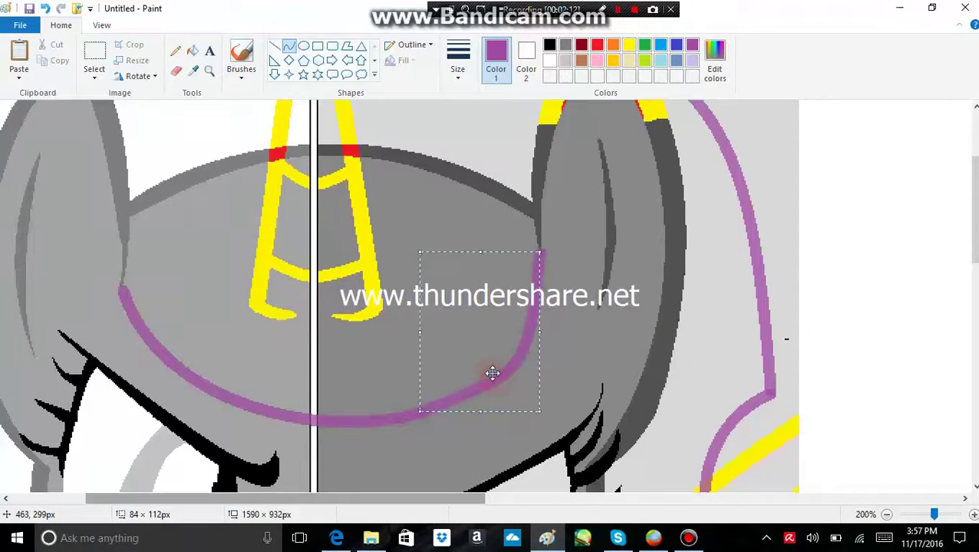
left_click(291, 293)
Step: Draw a short purple curve across the horn near the top of the head
scroll(225, 289, "up", 3)
scroll(224, 289, "down", 2)
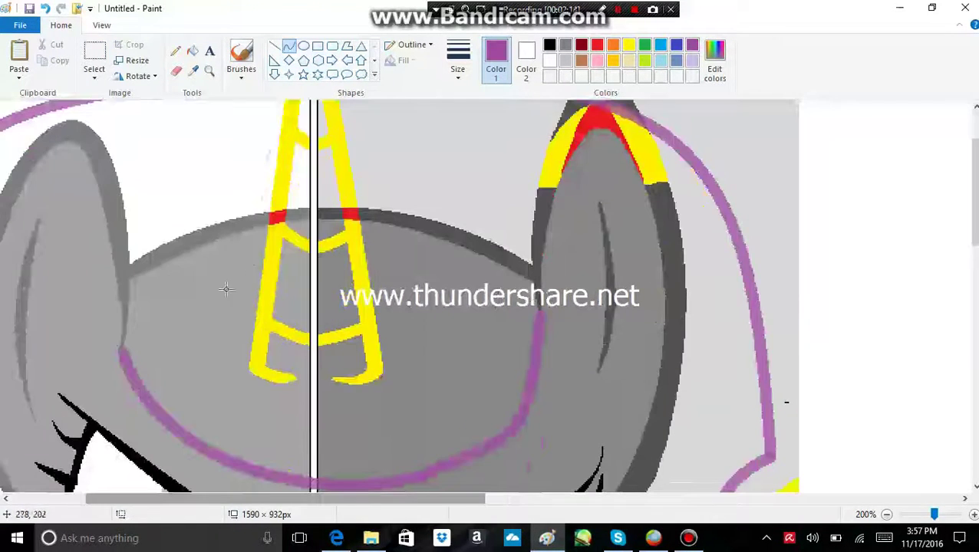
left_click_drag(211, 218, 403, 201)
mouse_move(327, 227)
left_mouse_down()
mouse_move(327, 237)
mouse_move(330, 222)
left_mouse_up()
left_click(214, 166)
Step: Fill the white strip of the vertical line dividing the two pony halves with black
scroll(245, 197, "down", 10)
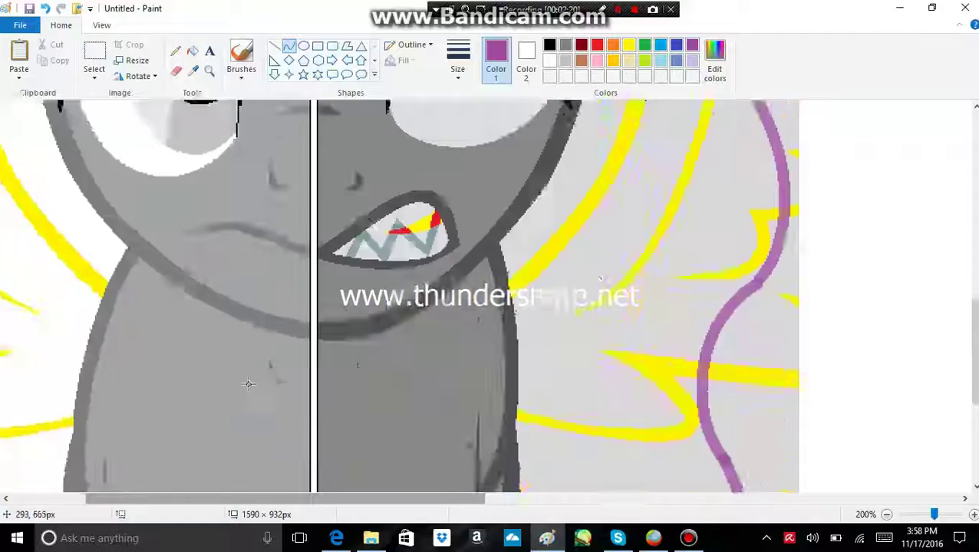
mouse_move(234, 505)
left_mouse_down()
mouse_move(219, 498)
mouse_move(163, 513)
left_mouse_up()
left_click(197, 56)
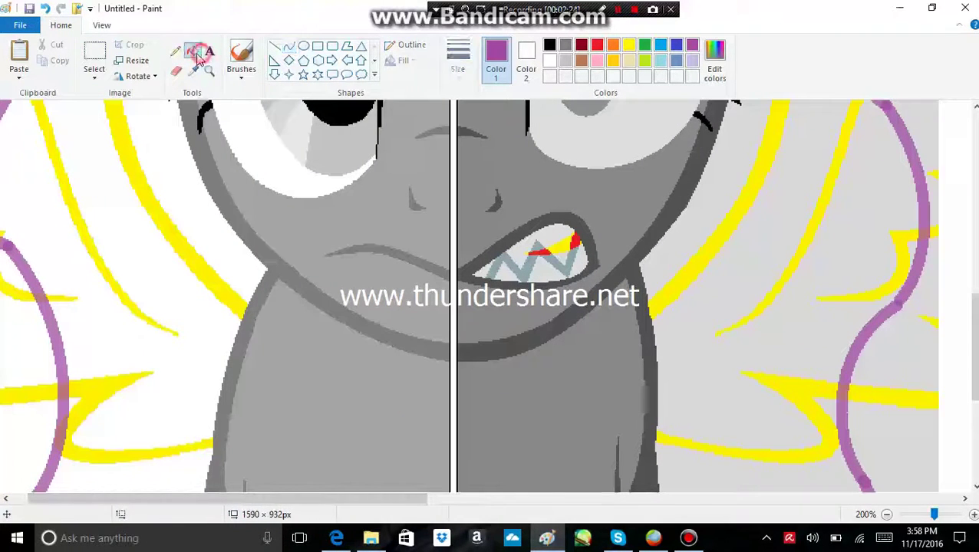
left_click(549, 46)
left_click(453, 142)
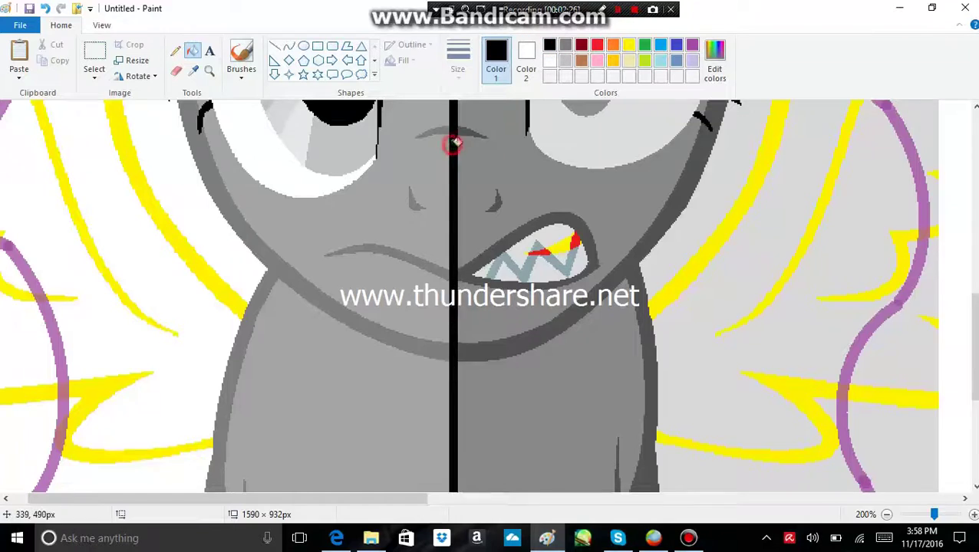
Step: Fill the remaining white segments of the vertical dividing line with black, from the fringe curve up past the horn tip
scroll(464, 246, "down", 5)
scroll(465, 260, "up", 8)
scroll(466, 269, "up", 5)
scroll(441, 240, "down", 3)
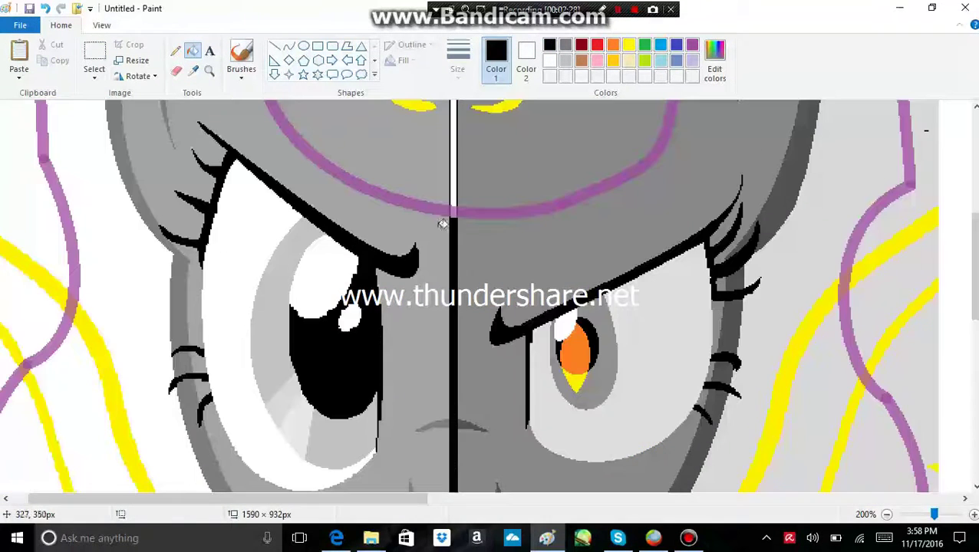
scroll(457, 212, "up", 3)
scroll(454, 224, "down", 3)
scroll(453, 222, "up", 3)
scroll(448, 247, "down", 3)
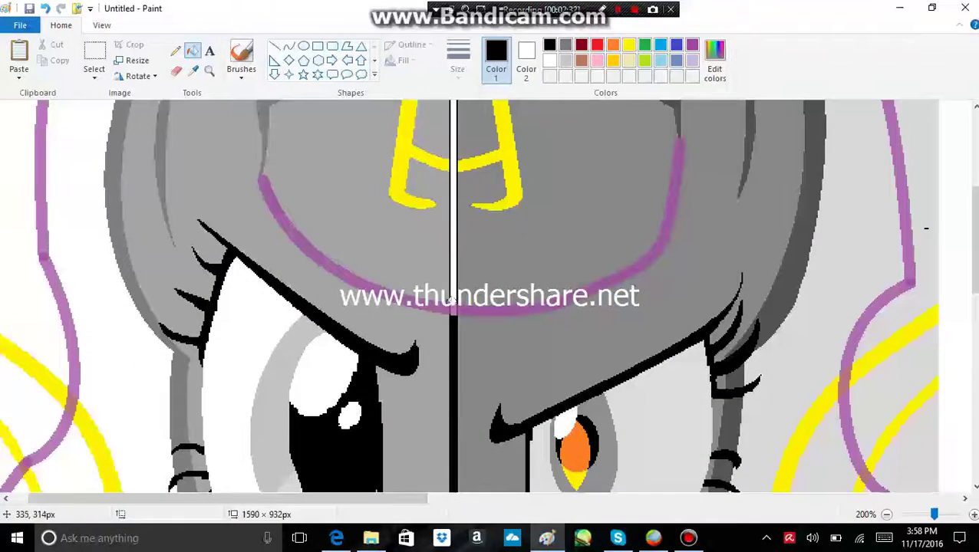
left_click(453, 301)
scroll(451, 258, "up", 5)
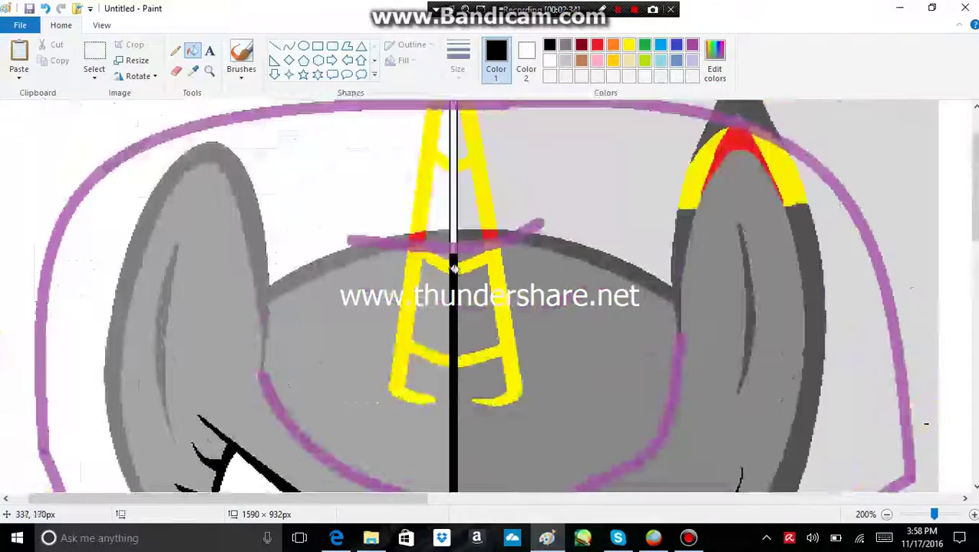
left_click(455, 243)
scroll(458, 184, "up", 2)
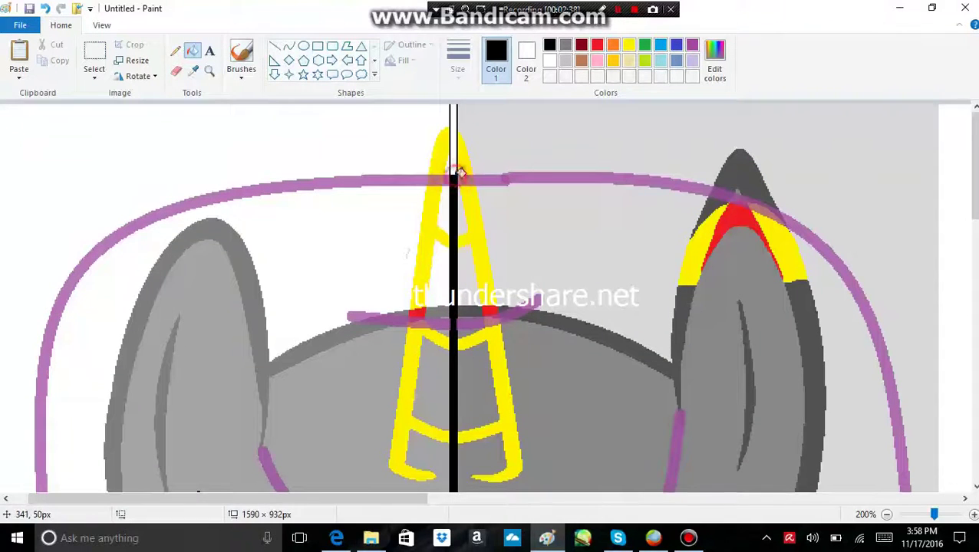
left_click(455, 164)
Step: Try filling the left half of the purple fringe curve with black and undo the fill
scroll(458, 174, "down", 7)
scroll(437, 229, "up", 3)
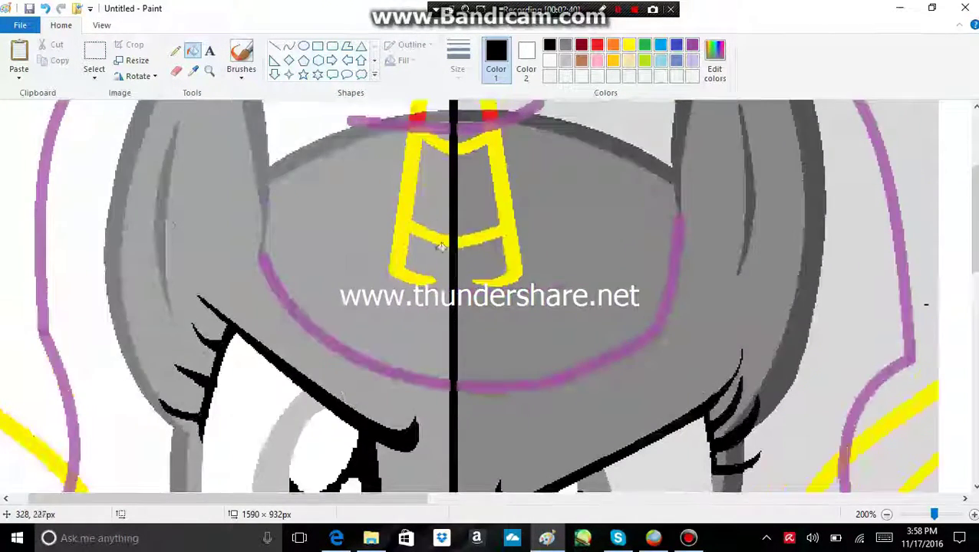
scroll(408, 212, "down", 15)
scroll(420, 296, "down", 3)
scroll(419, 297, "up", 9)
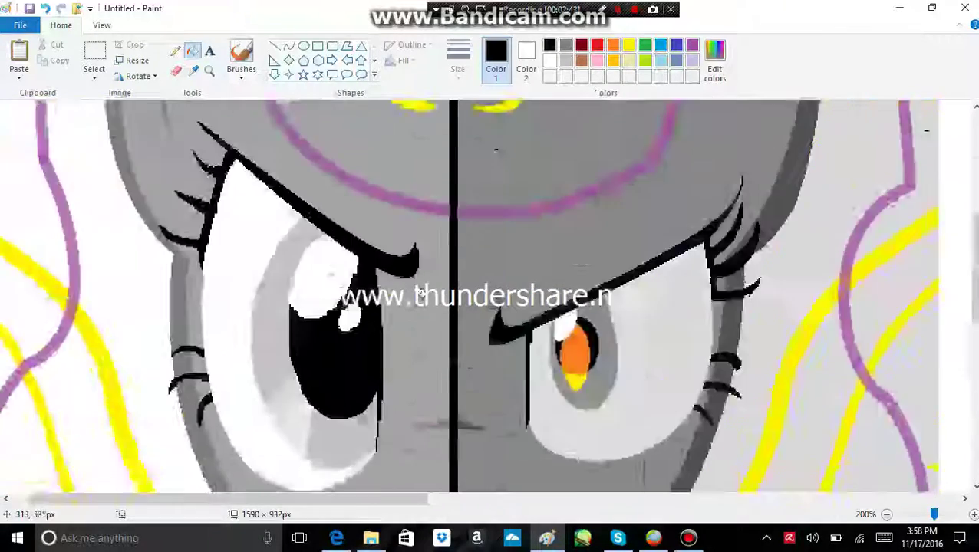
left_click(209, 71)
left_click(365, 167)
left_click(376, 199)
left_click(387, 227)
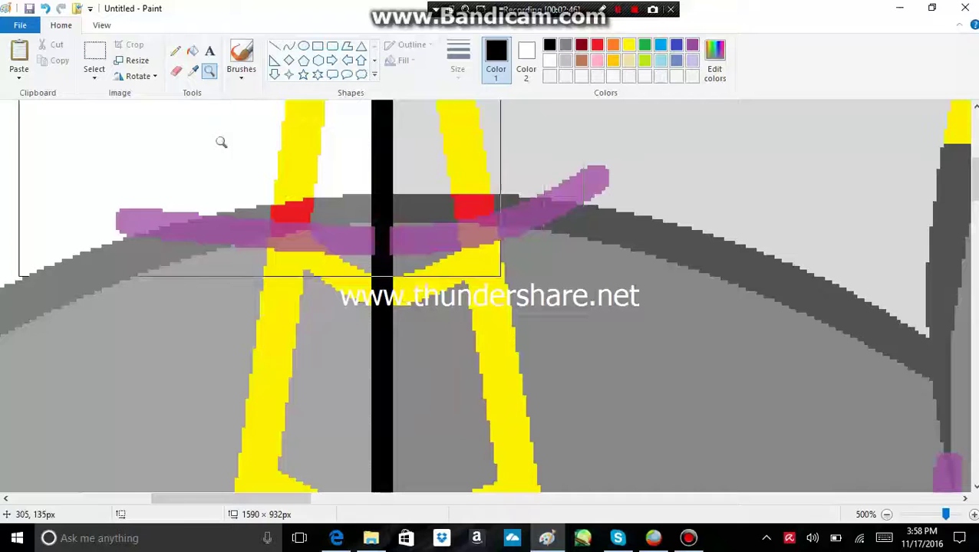
left_click(192, 51)
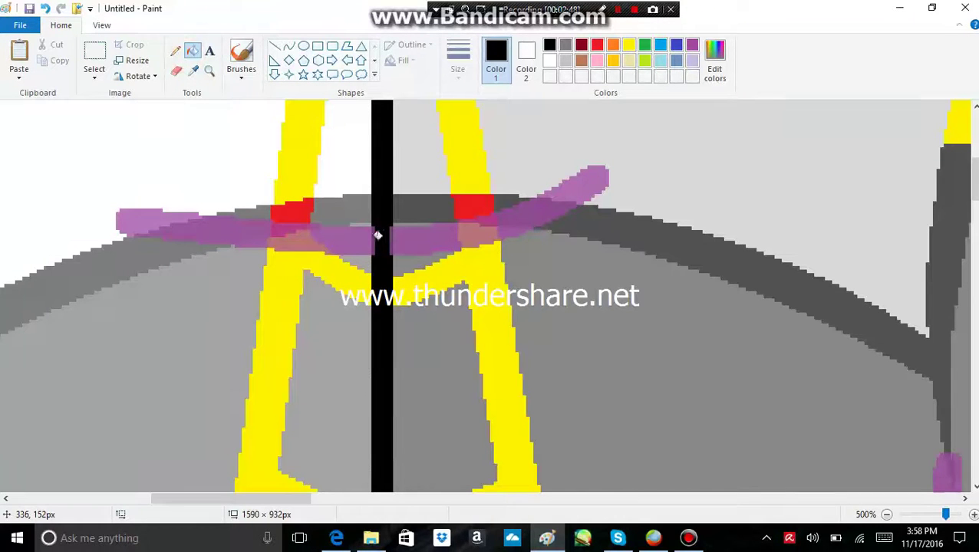
scroll(390, 230, "up", 5)
scroll(391, 230, "down", 15)
scroll(399, 249, "up", 3)
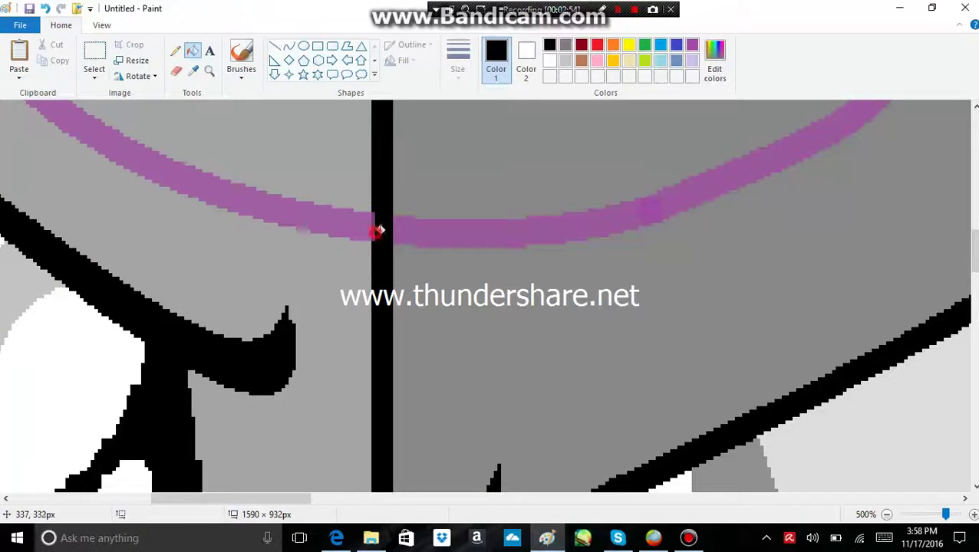
left_click(368, 230)
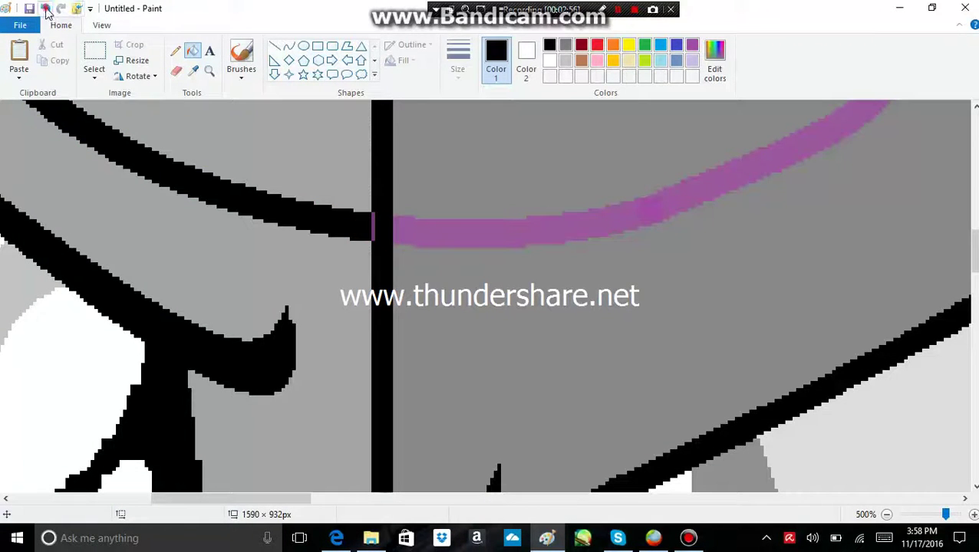
left_click(45, 10)
Step: Fill the left half of the forehead and the yellow horn outline within it with white
scroll(256, 227, "up", 5)
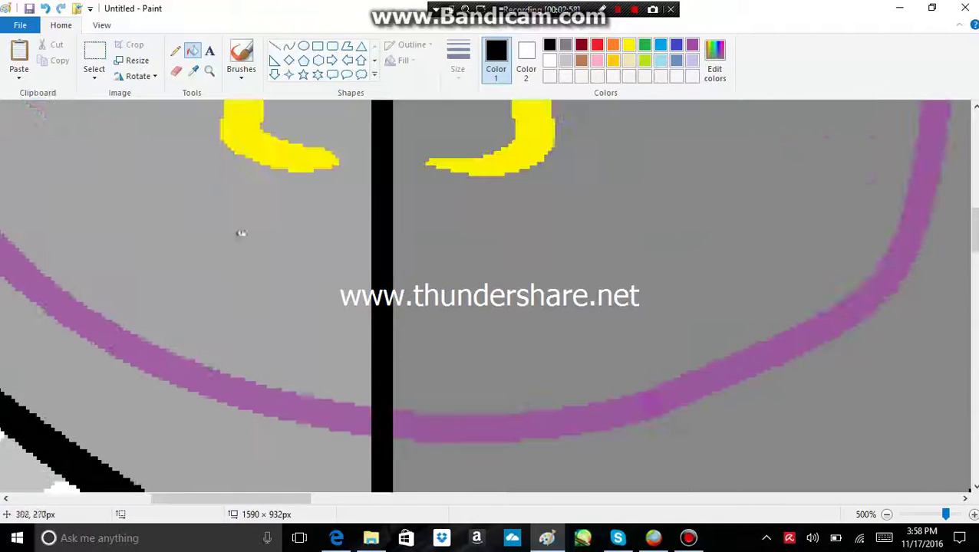
left_click_drag(291, 499, 260, 498)
right_click(387, 180)
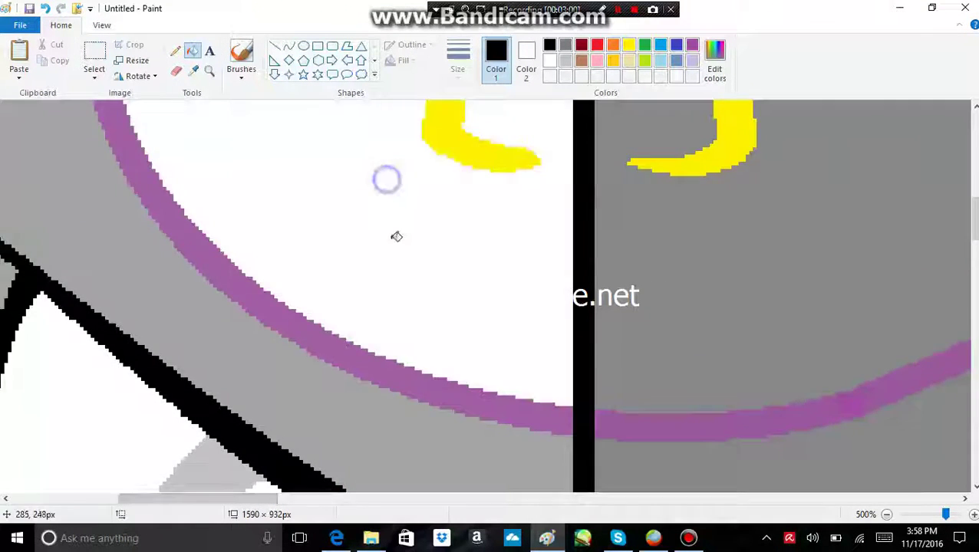
scroll(470, 264, "up", 8)
right_click(470, 264)
scroll(509, 233, "up", 5)
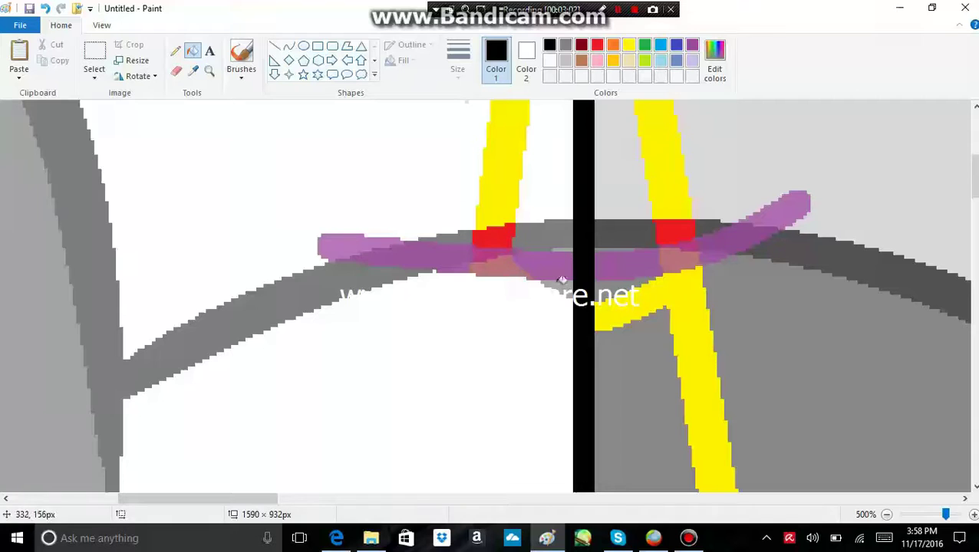
Step: Try filling the grey head outline beside the left ear with white and undo the fill
right_click(333, 281)
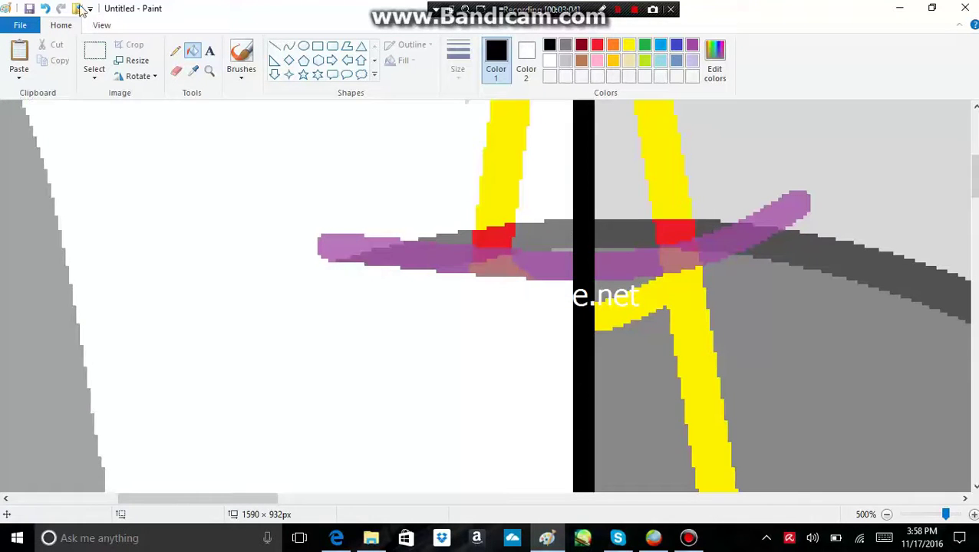
left_click(43, 11)
scroll(579, 316, "down", 5)
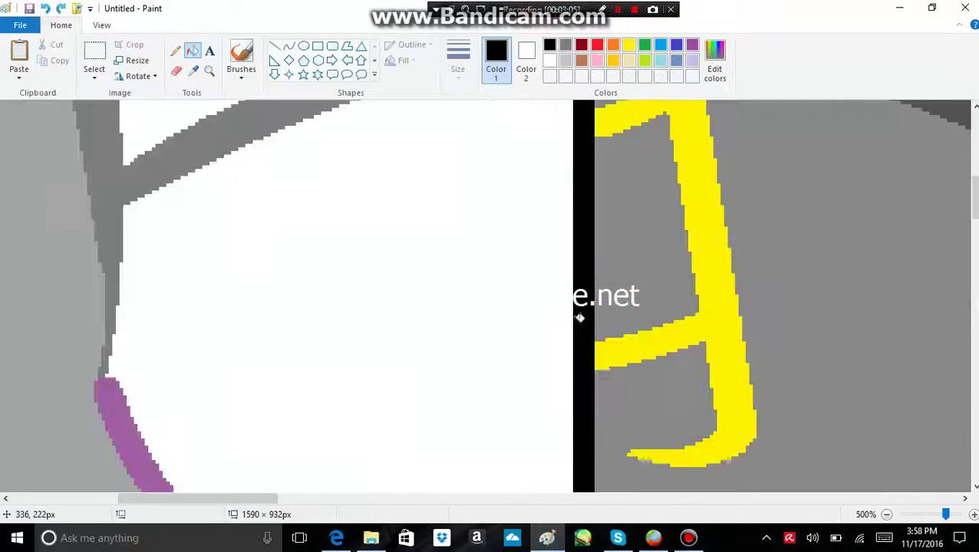
Step: Draw a thin white line about 23 px tall separating the grey head outline from the left ear
left_click(274, 46)
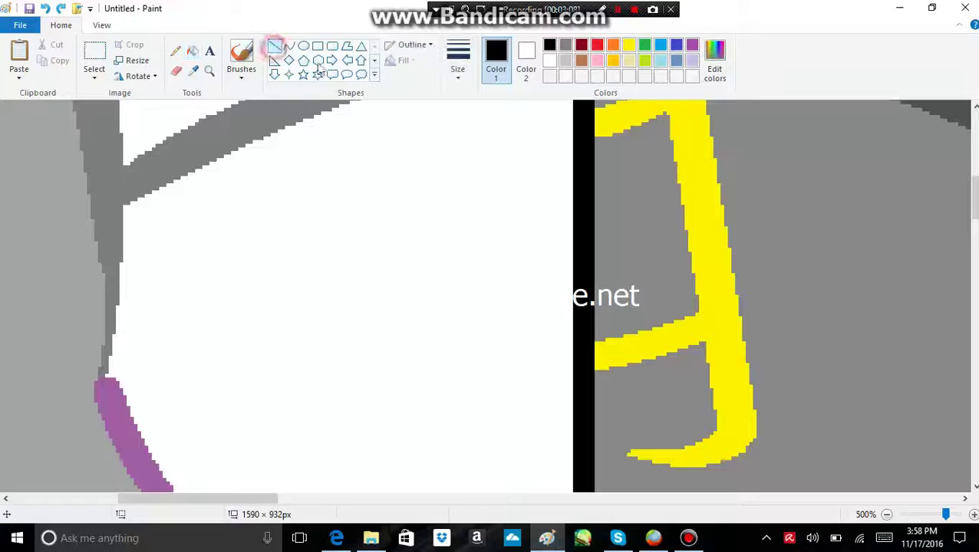
left_click(549, 65)
left_click(454, 75)
left_click(443, 98)
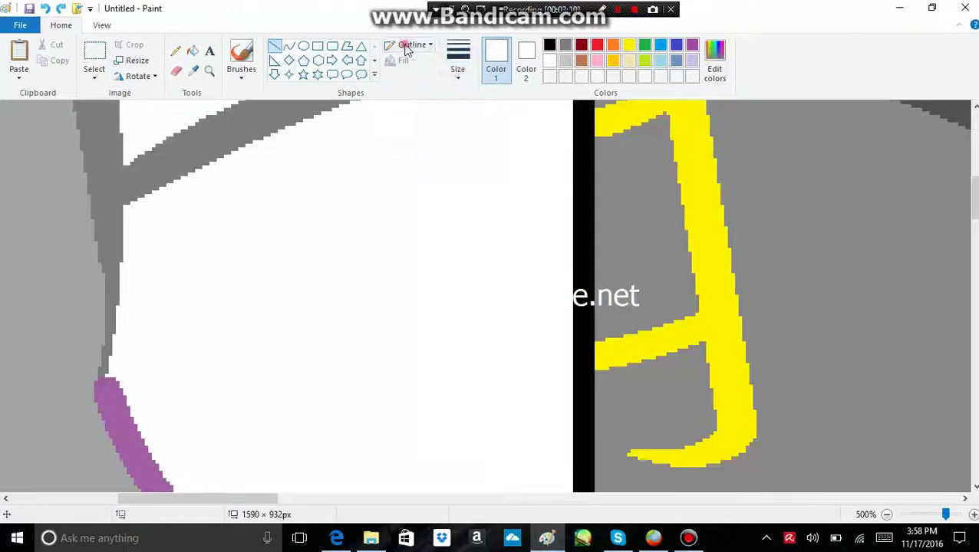
left_click(407, 46)
left_click(396, 81)
scroll(61, 285, "up", 3)
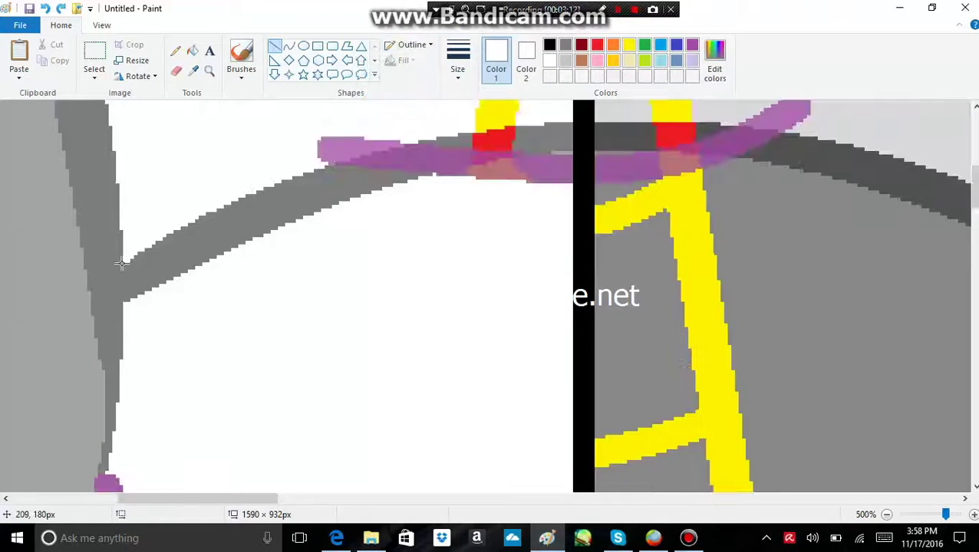
left_click_drag(121, 260, 130, 338)
left_click_drag(129, 284, 138, 284)
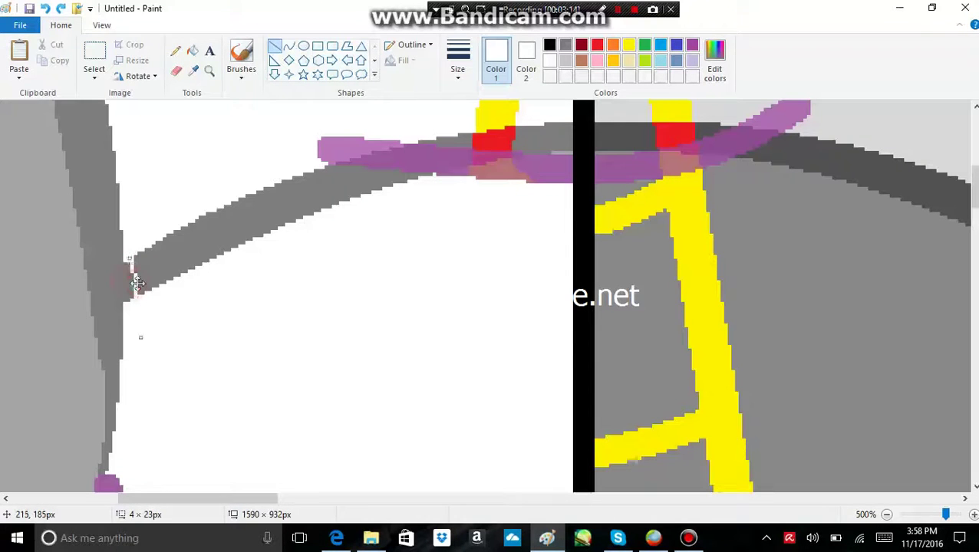
left_click(234, 284)
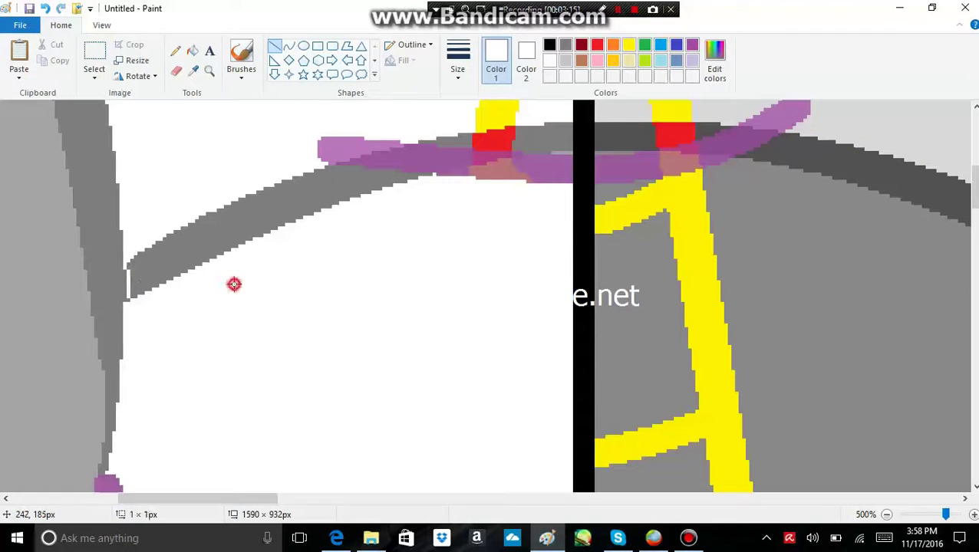
Step: Fill the detached head outline left of the horn with white and erase the stray grey pixel beside the left ear
left_click(191, 52)
left_click(244, 222)
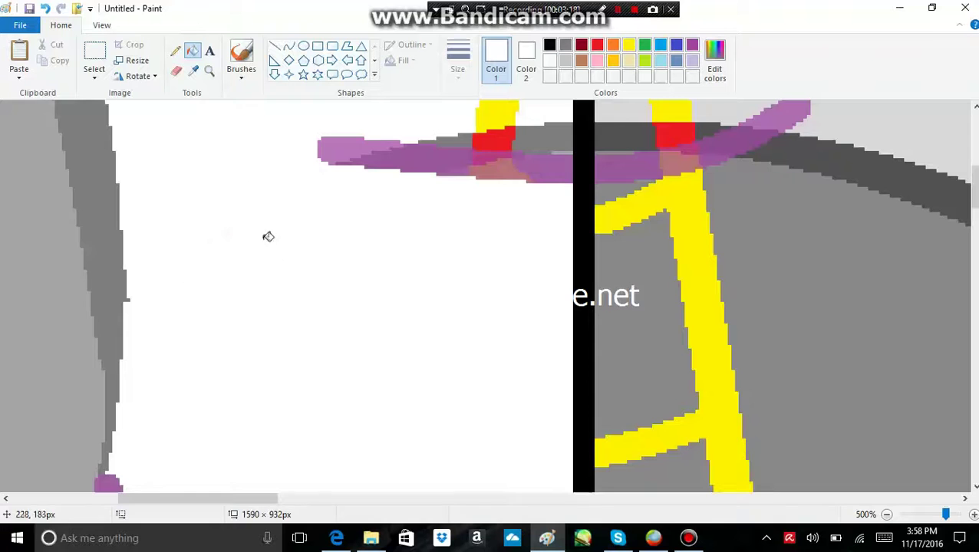
left_click(455, 137)
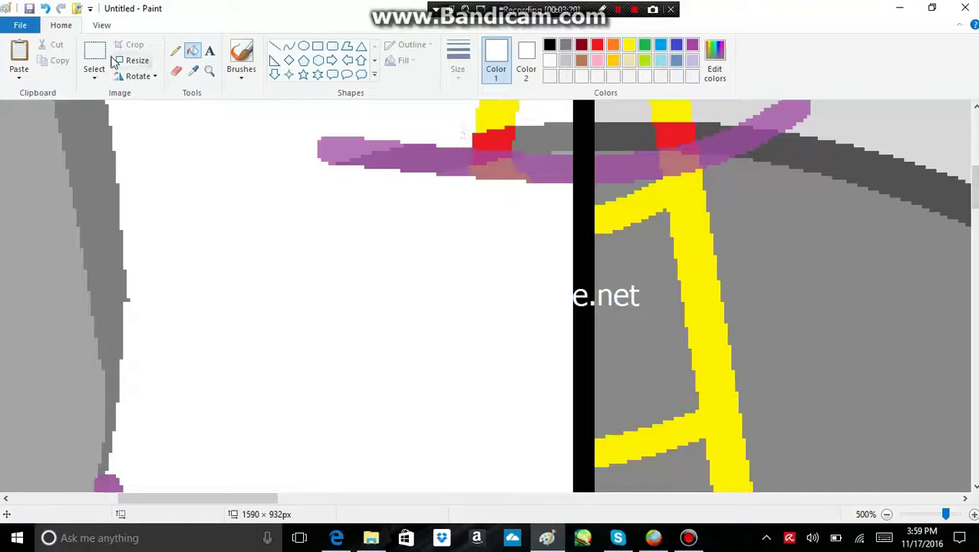
left_click(176, 52)
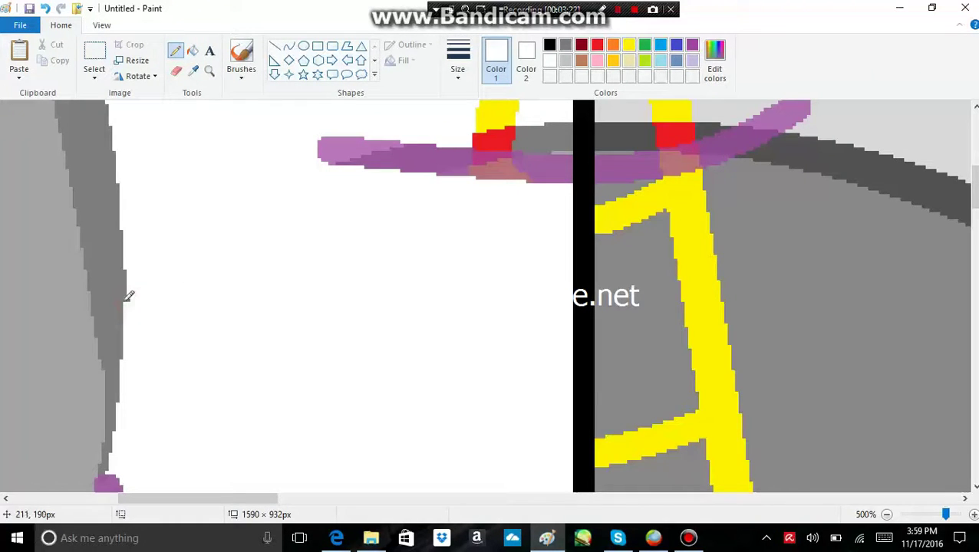
Step: Fill the pieces of head outline inside the horn with white on both sides of the dividing line
left_click(194, 50)
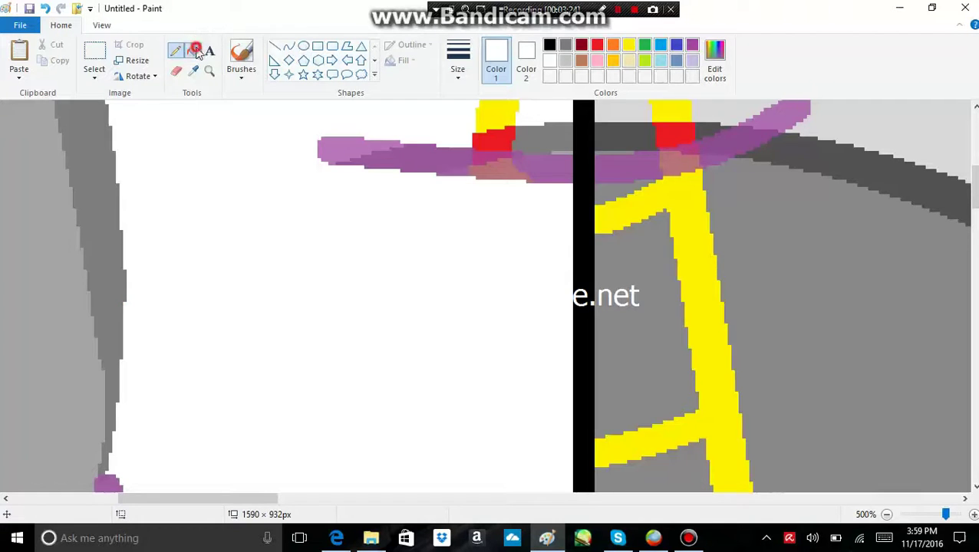
scroll(551, 253, "up", 3)
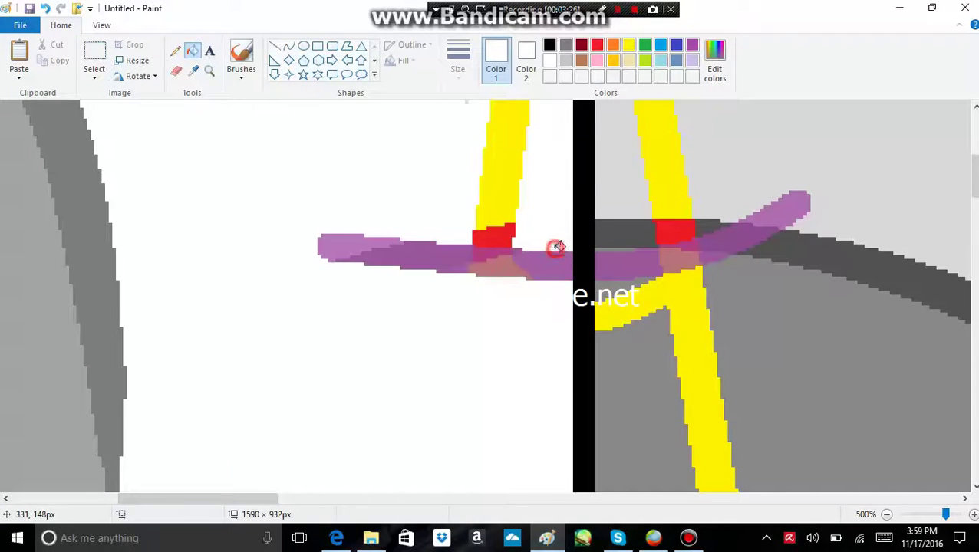
scroll(556, 246, "up", 8)
scroll(537, 268, "down", 20)
scroll(507, 295, "up", 15)
scroll(666, 327, "down", 2)
left_click(606, 288)
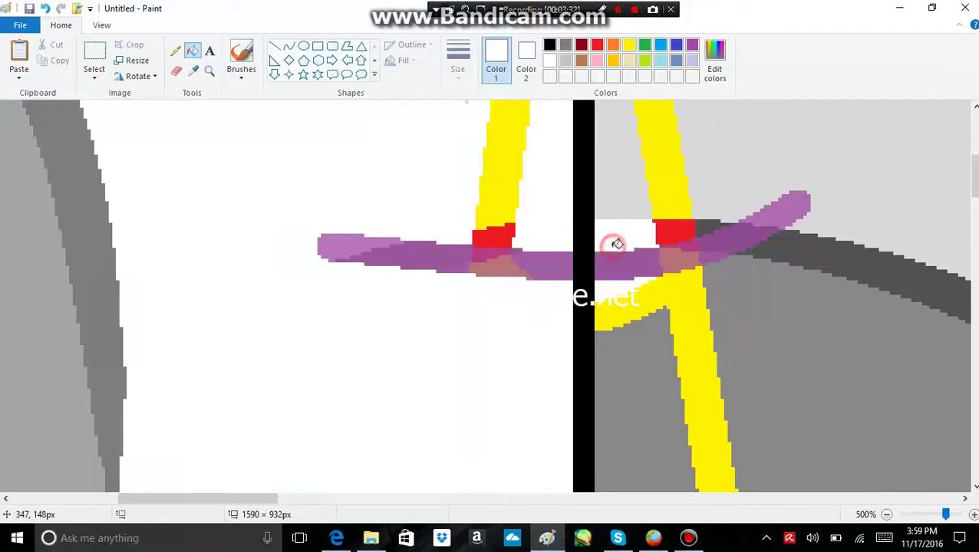
Step: Fill the right half of the lower horn, including its yellow outline, and the right forehead with white
scroll(616, 243, "up", 1)
scroll(617, 244, "down", 5)
left_click(616, 206)
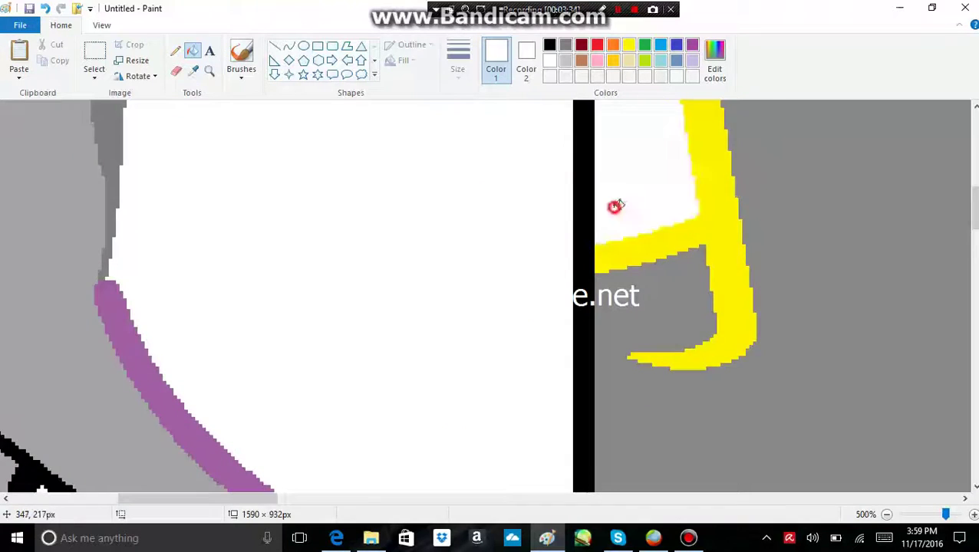
scroll(661, 261, "up", 3)
left_click(672, 245)
scroll(678, 240, "down", 5)
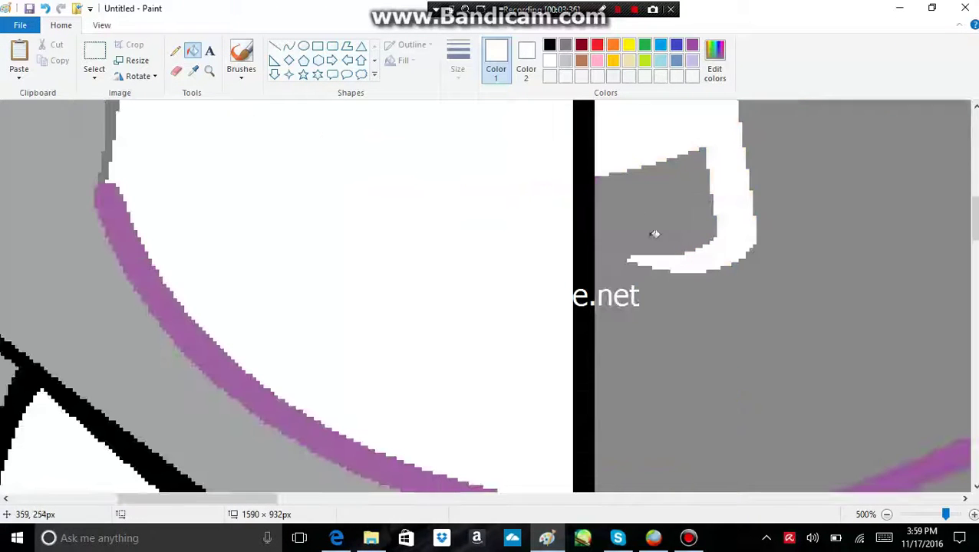
left_click(649, 212)
Step: Draw a thin white line about 2 × 21 px separating the dark head outline from the right ear
left_click(886, 514)
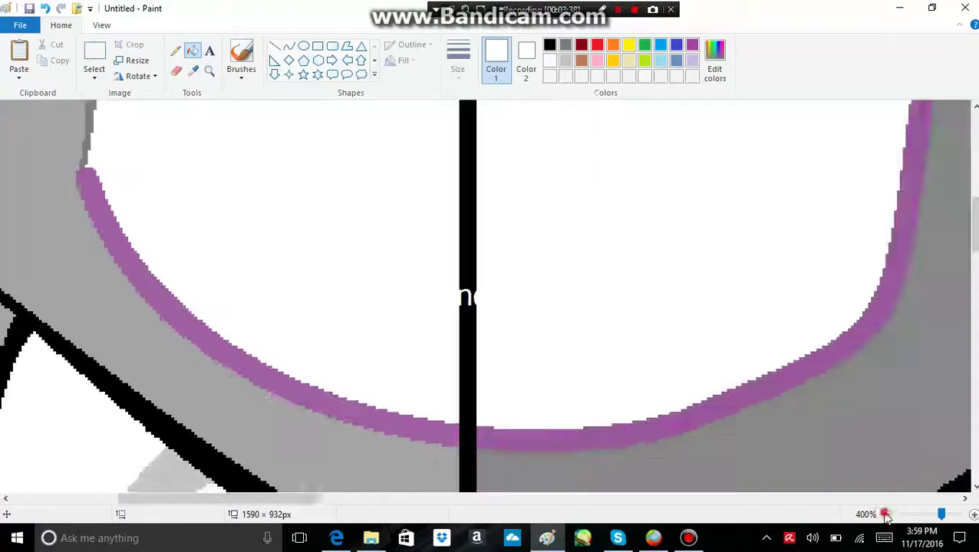
left_click(886, 514)
left_click(886, 515)
scroll(284, 225, "up", 3)
scroll(292, 253, "up", 2)
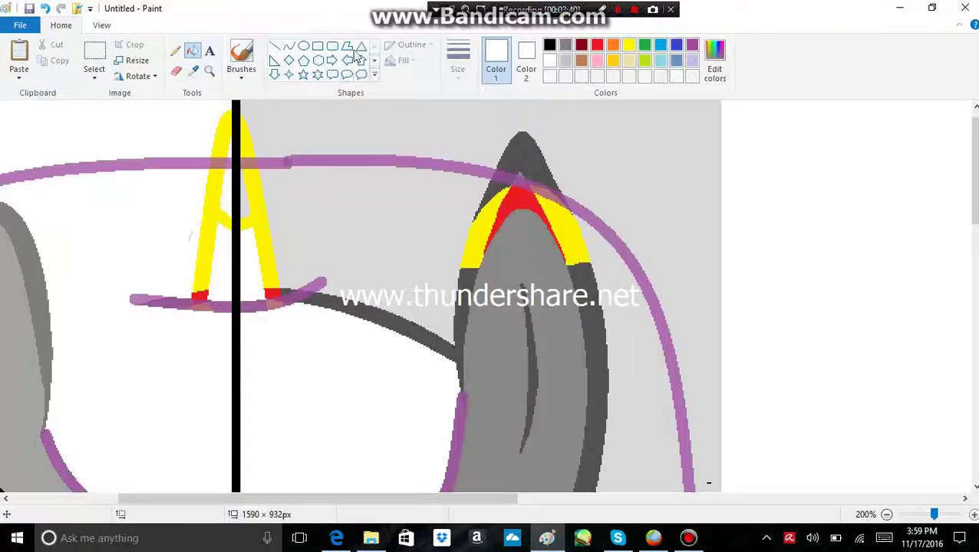
left_click(209, 69)
left_click(435, 312)
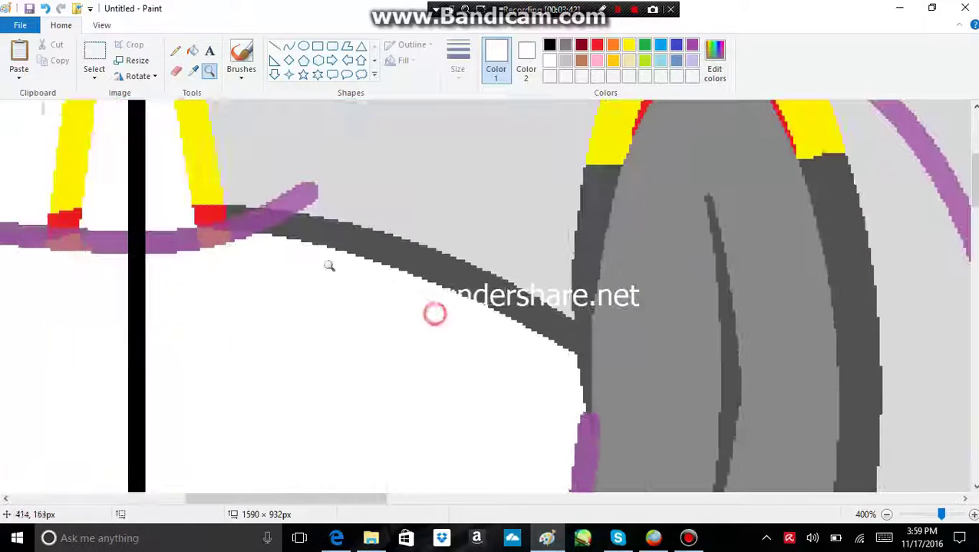
left_click(263, 209)
left_click(232, 264)
left_click(191, 52)
scroll(564, 236, "down", 3)
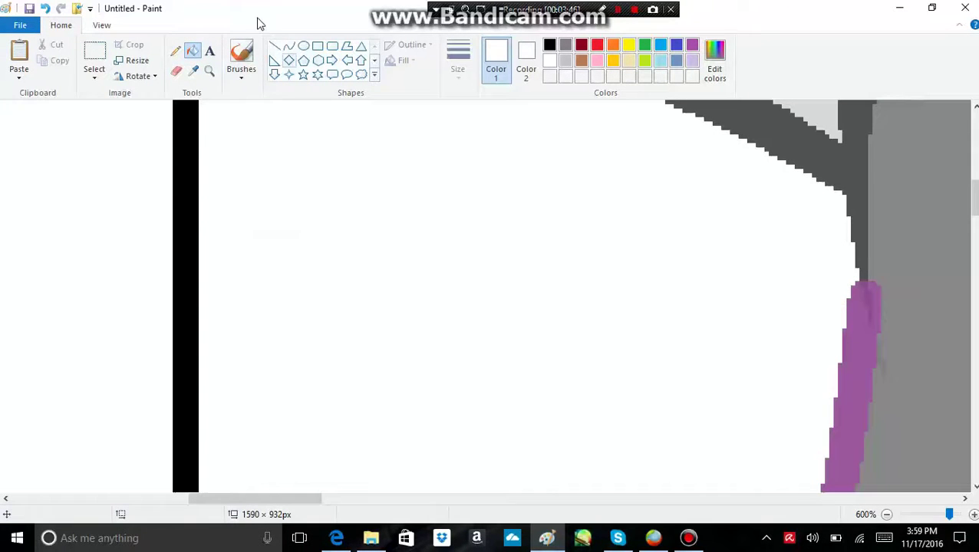
left_click(274, 48)
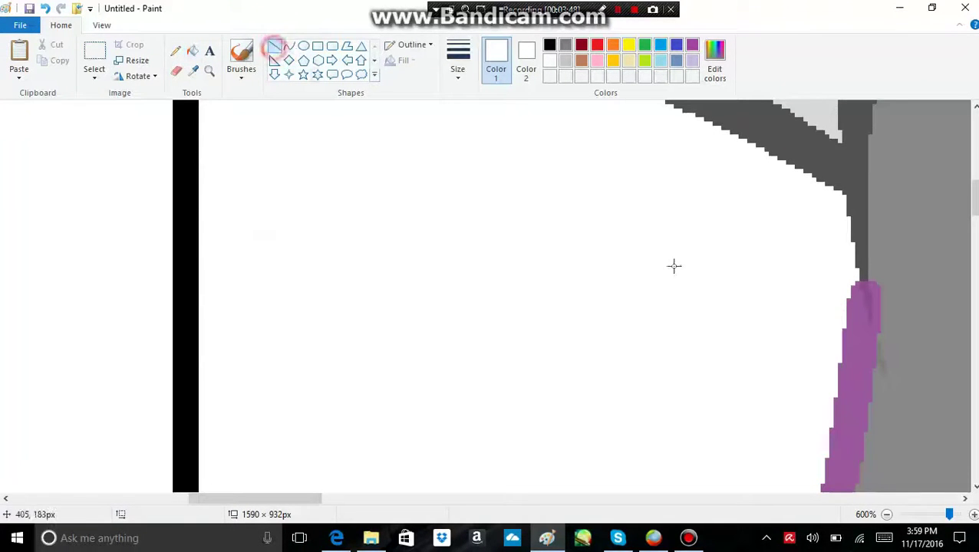
scroll(752, 261, "up", 1)
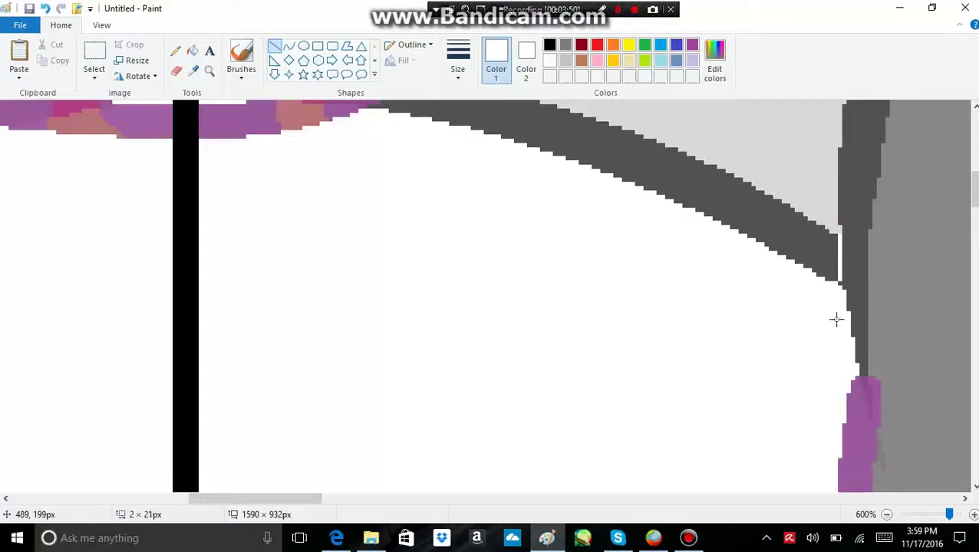
left_click(681, 247)
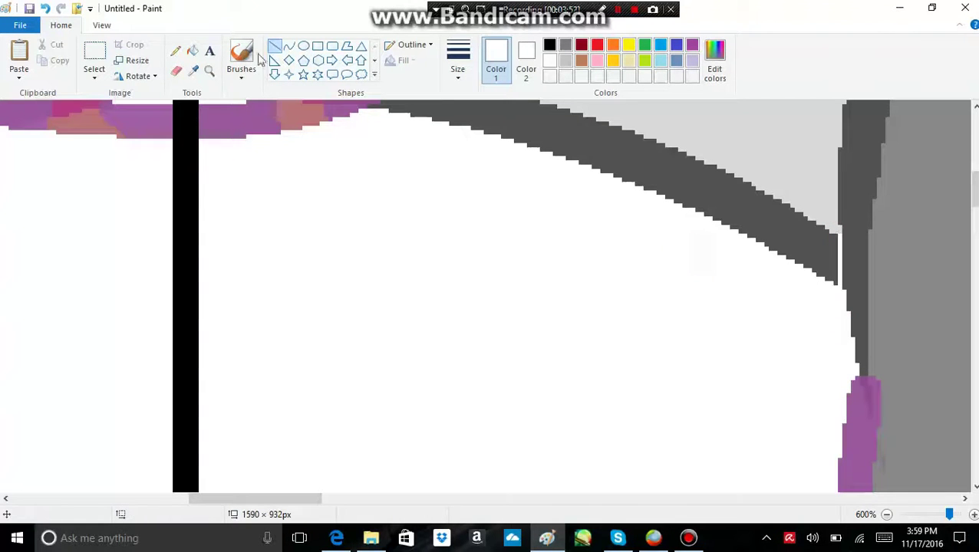
Step: Clear the dark head outline above the right forehead to white and fill the whole right forehead with the sampled light grey
left_click(192, 51)
left_click(515, 136)
left_click(194, 70)
scroll(546, 206, "up", 3)
left_click(546, 205)
scroll(435, 258, "down", 5)
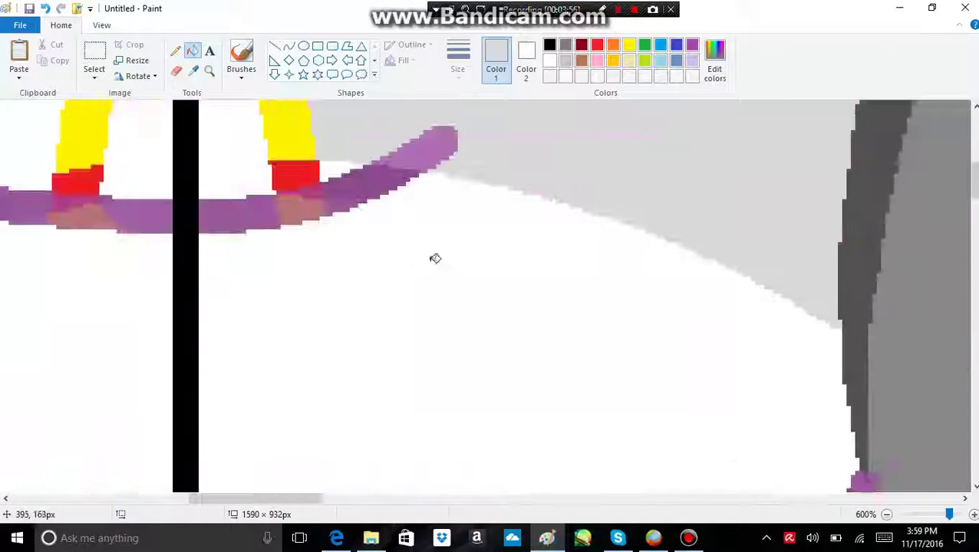
left_click(434, 247)
Step: Fill the white gap beside the horn's right base and the white areas inside the horn's right half with light grey
scroll(435, 245, "up", 10)
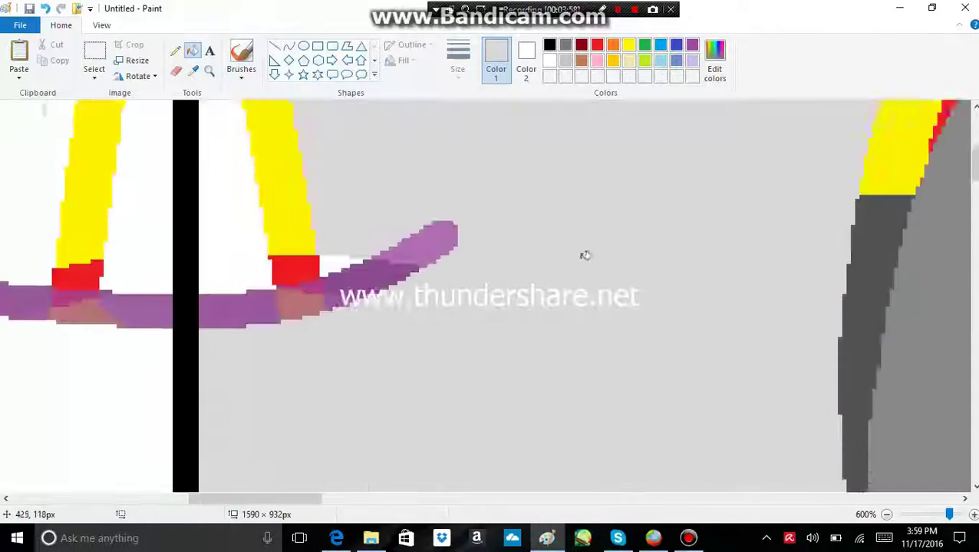
scroll(280, 282, "down", 5)
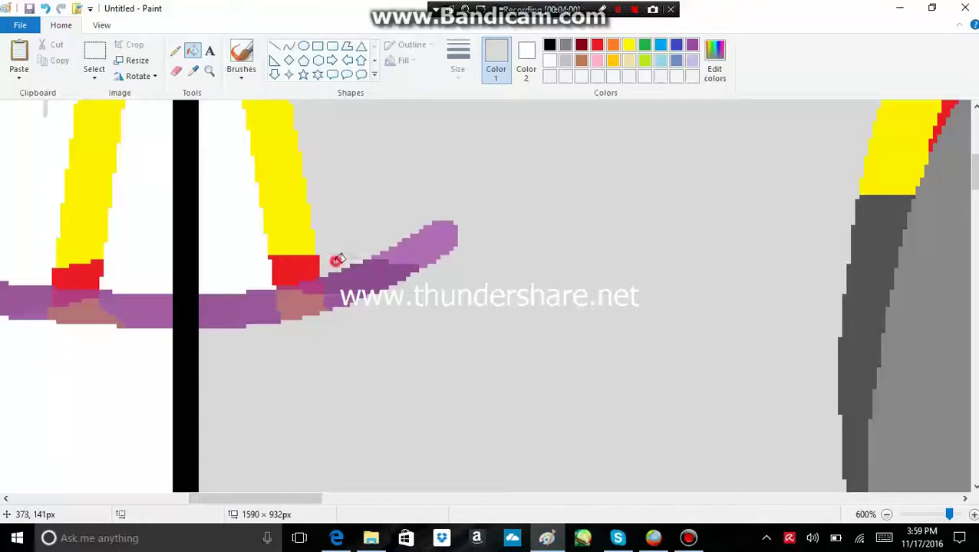
scroll(218, 235, "up", 5)
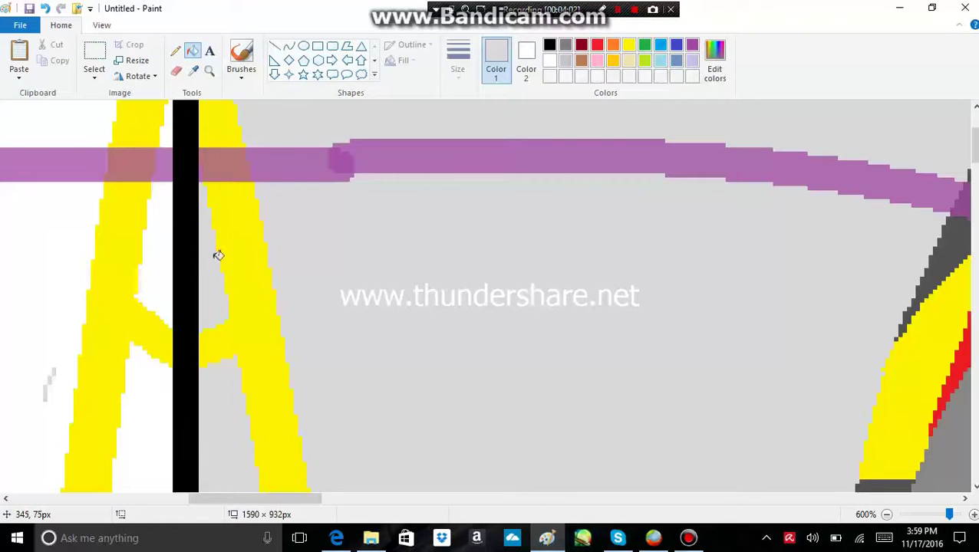
left_click(887, 514)
left_click(886, 514)
left_click(887, 515)
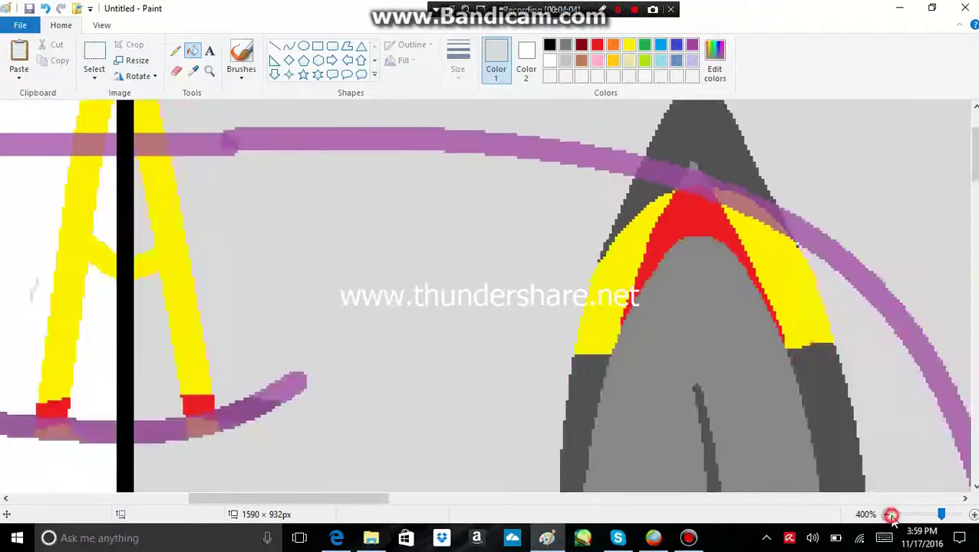
left_click(887, 515)
left_click(888, 514)
left_click(888, 515)
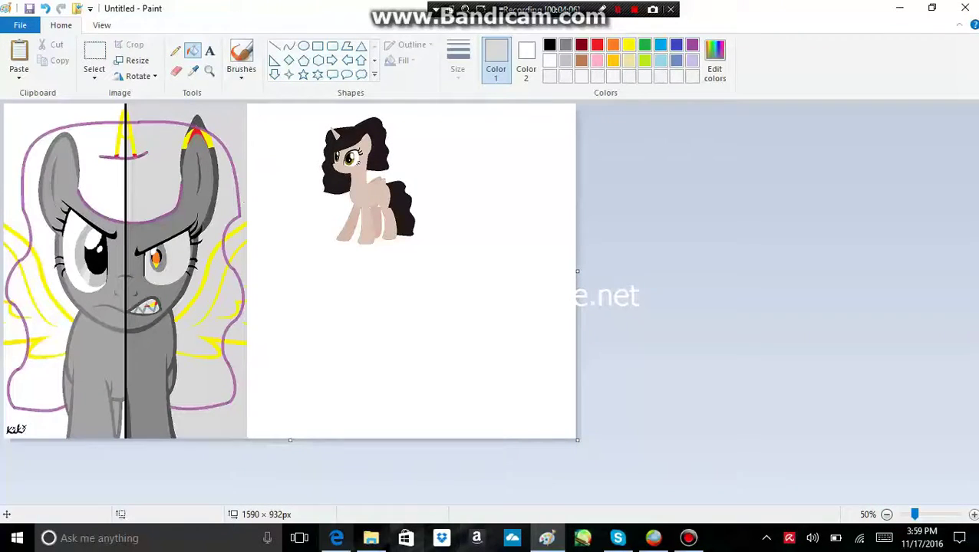
Step: Switch to the browser, open the suggested YouTube video The Mangle, and return to Paint
left_click(337, 537)
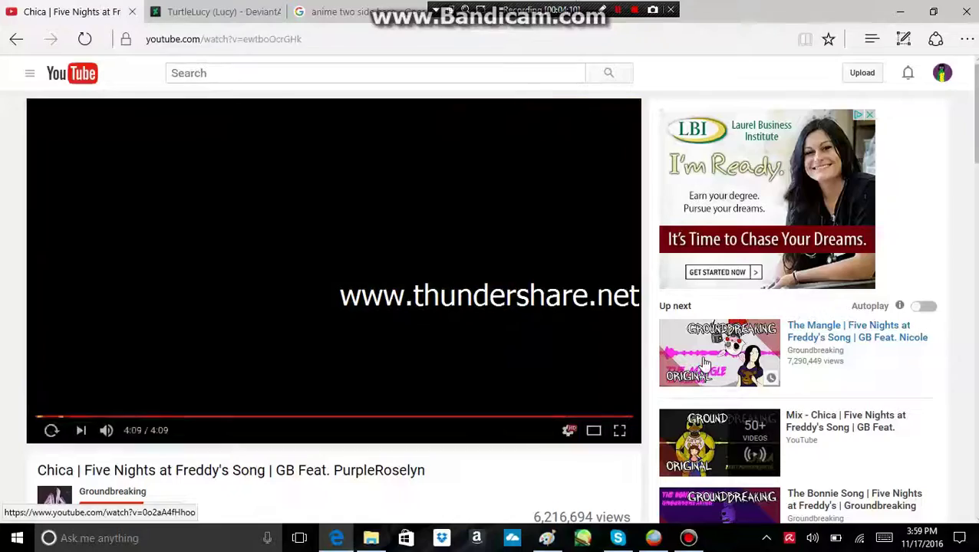
left_click(721, 376)
left_click(546, 538)
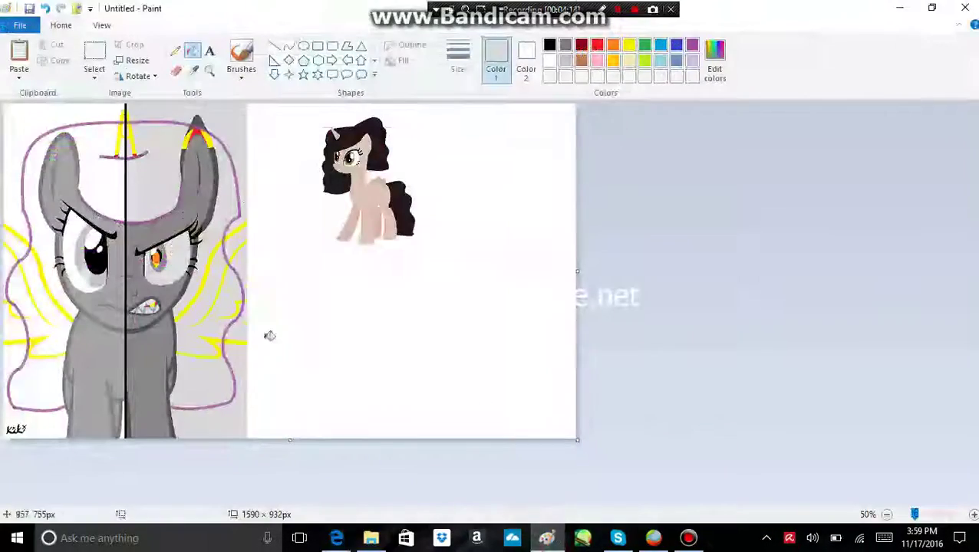
Step: Sample the left wing's yellow and fill the spots where the purple mane line crosses the two upper wing lines
left_click(209, 70)
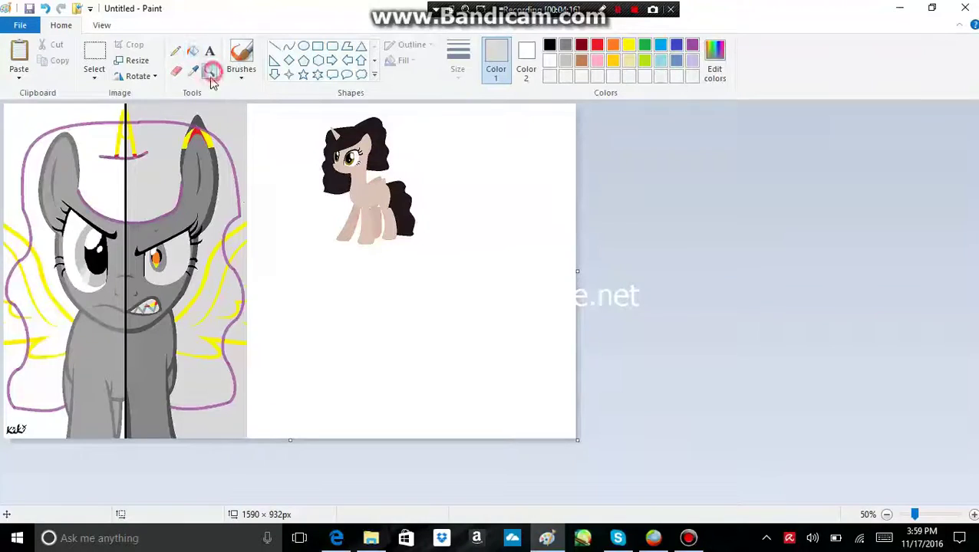
left_click(247, 232)
left_click(112, 278)
left_click(113, 278)
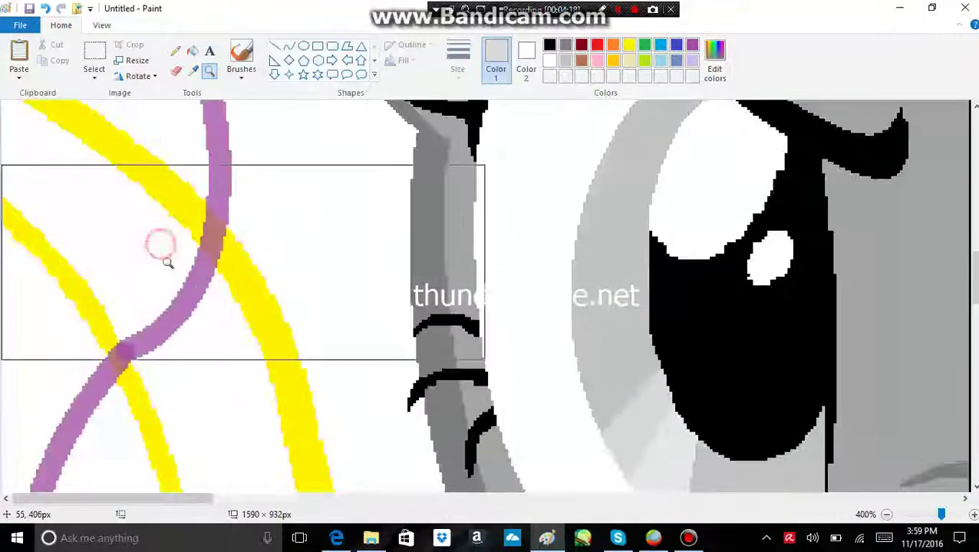
left_click(172, 255)
left_click(193, 52)
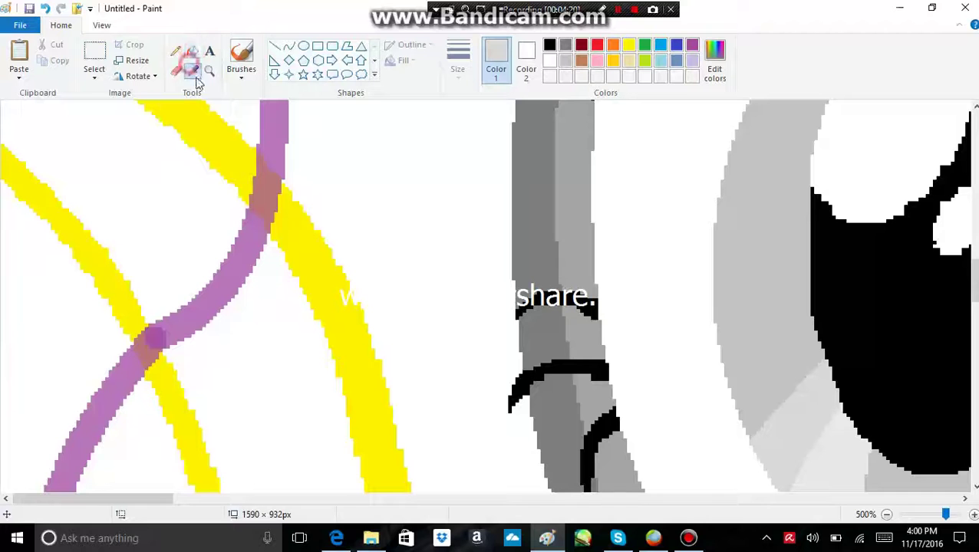
left_click(241, 161)
left_click(259, 184)
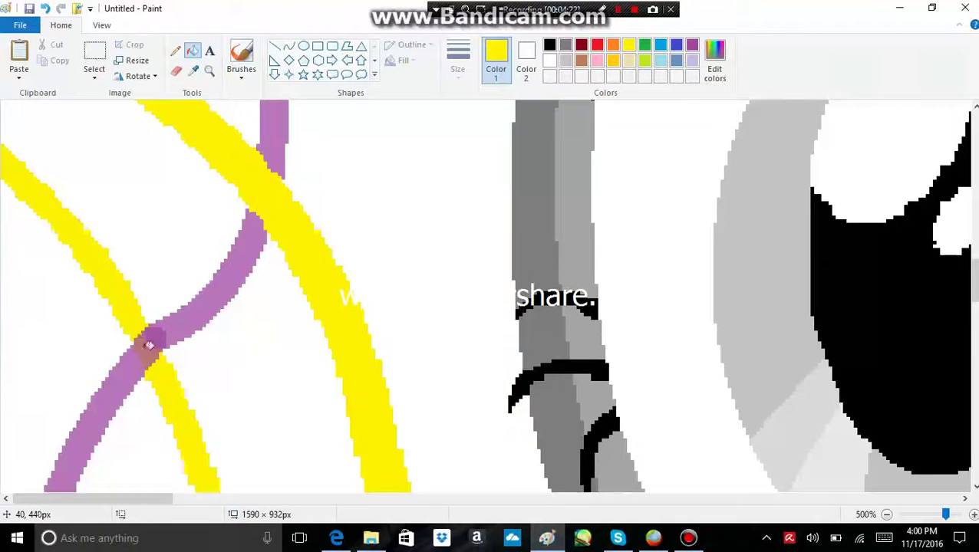
scroll(153, 337, "up", 10)
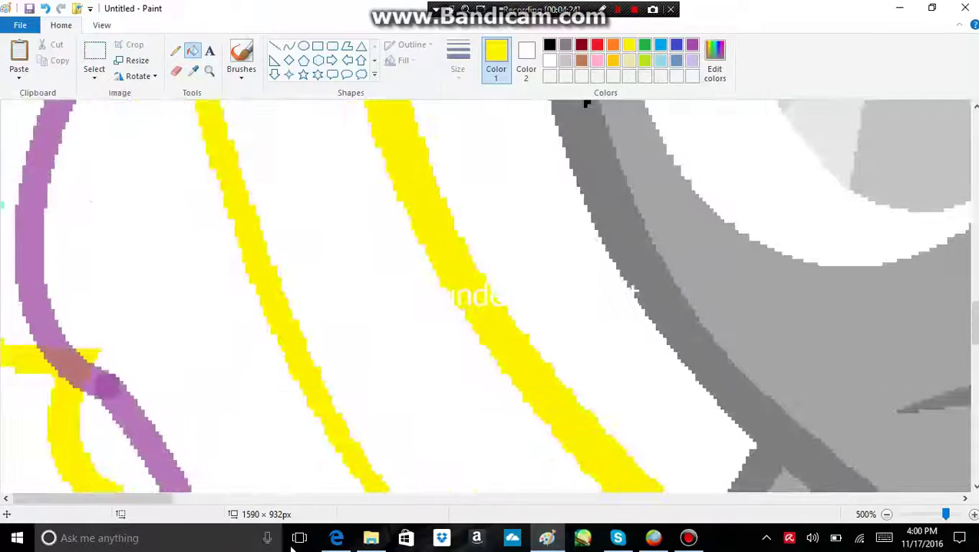
left_click(336, 538)
left_click(561, 373)
left_click(555, 541)
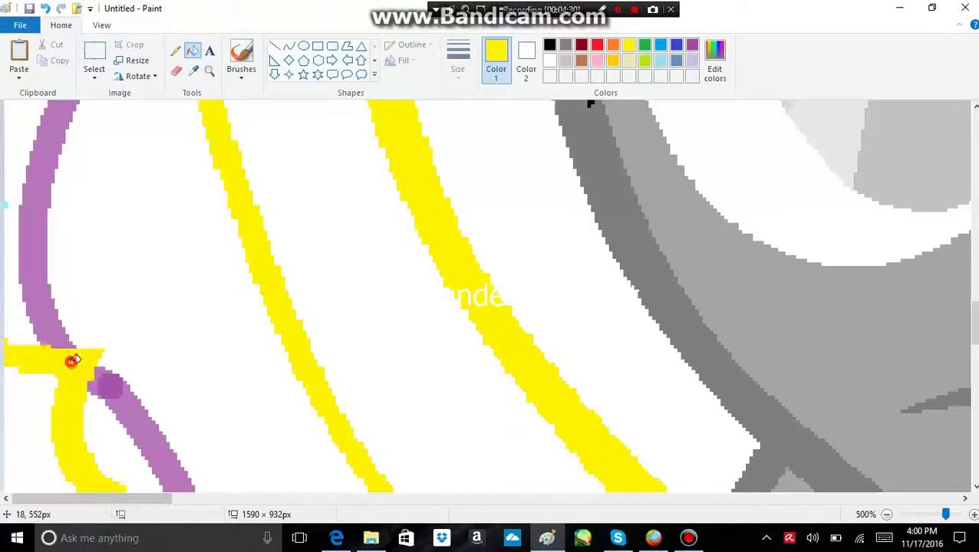
Step: Fill the remaining overlaps of the purple mane line on the lower left wing with yellow
scroll(113, 366, "down", 3)
scroll(113, 366, "down", 2)
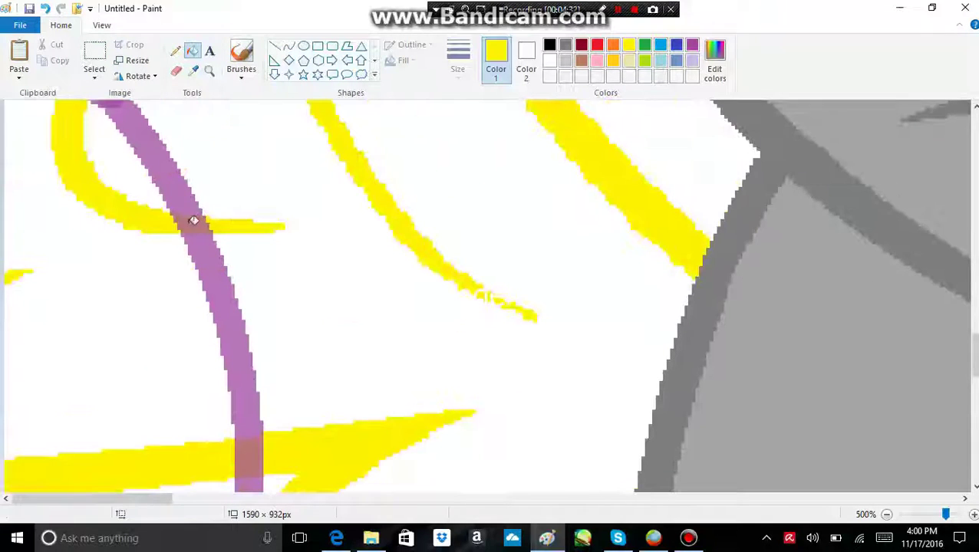
scroll(257, 365, "down", 2)
scroll(252, 354, "down", 2)
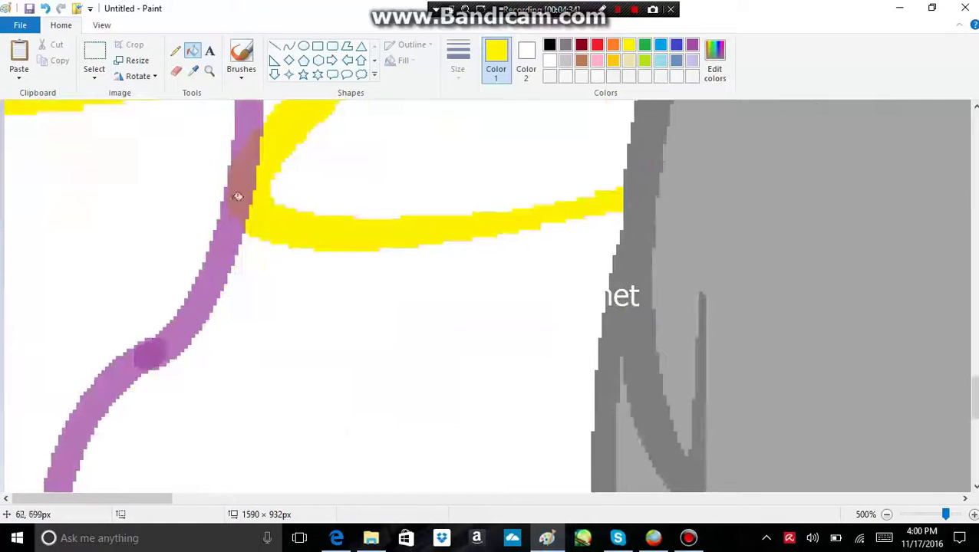
scroll(312, 270, "down", 2)
scroll(480, 328, "down", 3)
scroll(254, 279, "down", 3)
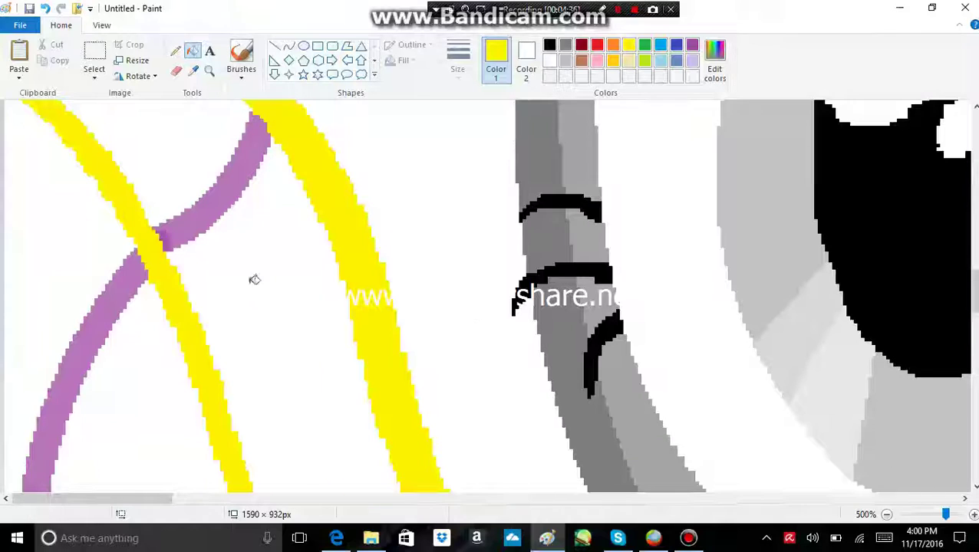
Step: Fill the purple mane segments running between the left wing's yellow lines with white
right_click(236, 183)
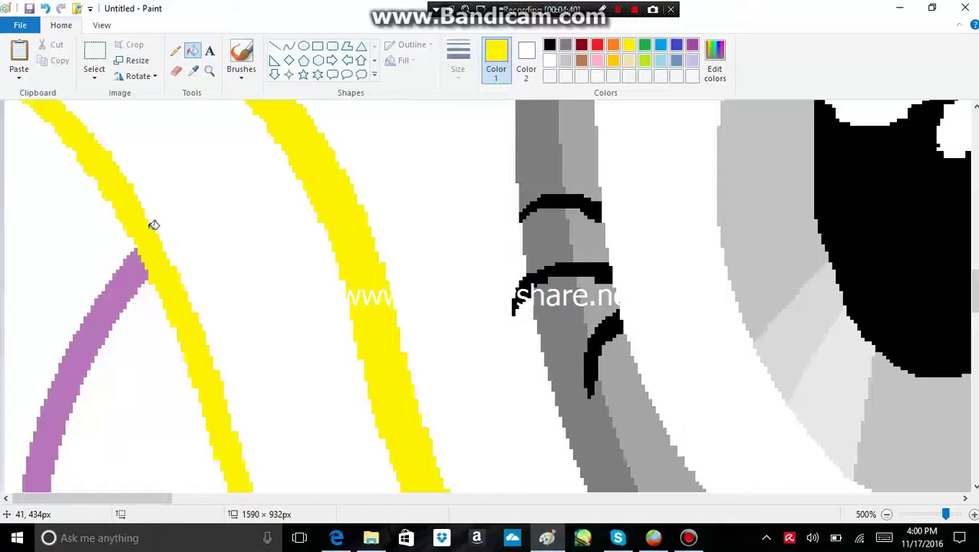
right_click(111, 295)
scroll(69, 326, "down", 5)
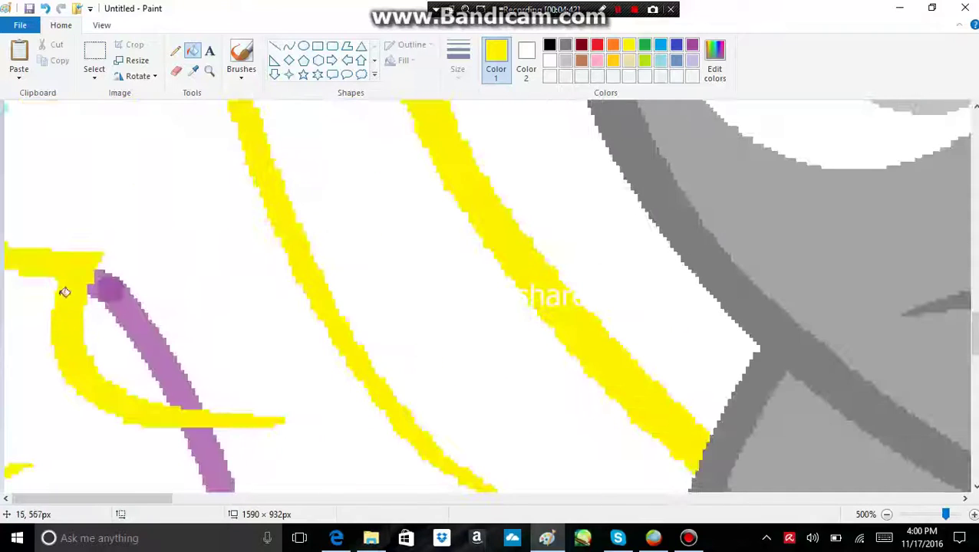
right_click(112, 282)
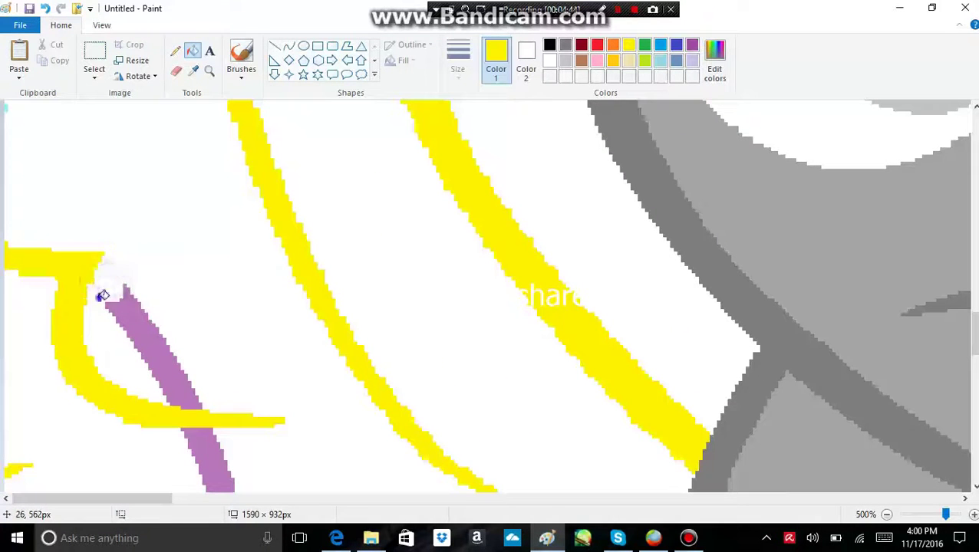
right_click(130, 305)
scroll(179, 310, "down", 5)
scroll(229, 261, "up", 1)
right_click(230, 262)
scroll(227, 301, "up", 5)
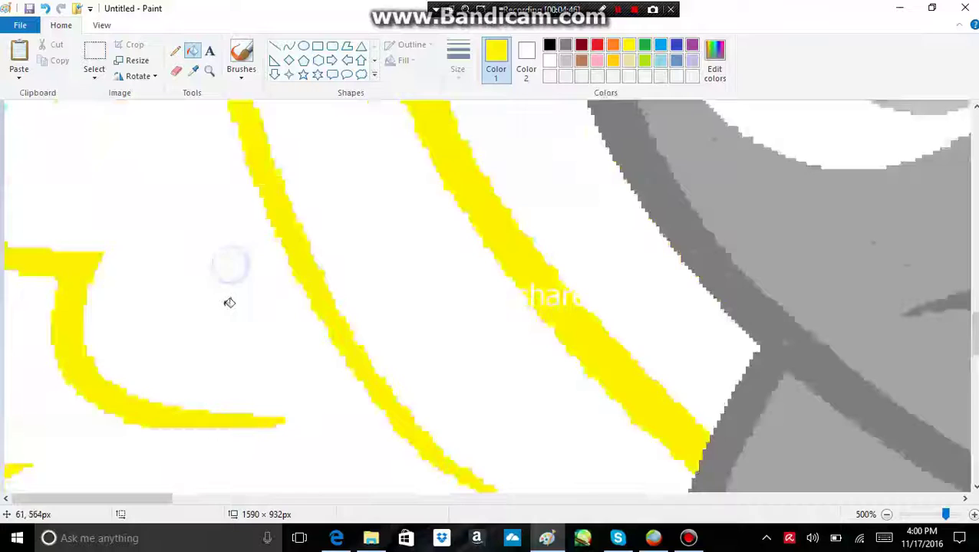
Step: Fill the red patches at both sides of the horn's base with yellow, undoing the extra fill on the right purple overlap
scroll(241, 303, "down", 5)
scroll(240, 303, "down", 9)
scroll(268, 299, "down", 2)
scroll(443, 334, "up", 7)
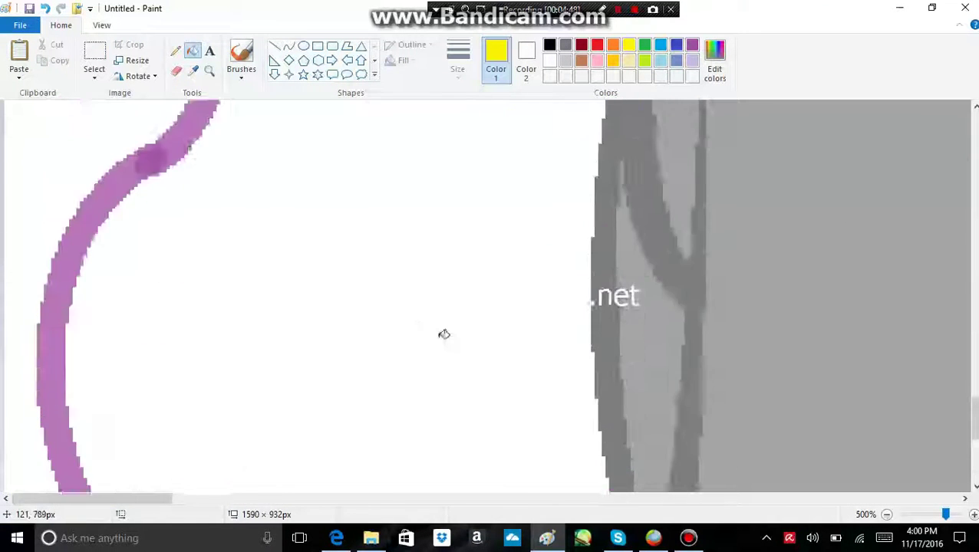
scroll(443, 335, "up", 11)
scroll(500, 346, "up", 20)
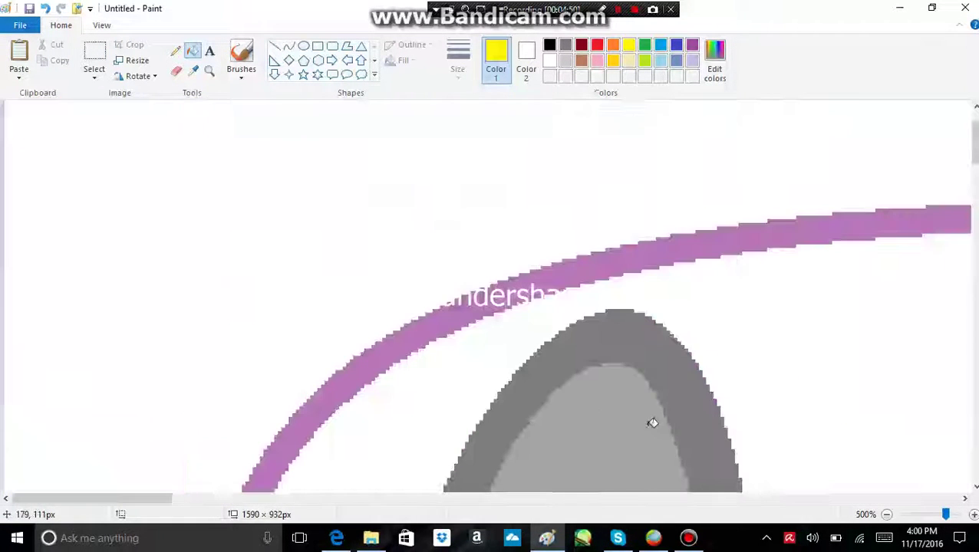
left_click_drag(132, 499, 253, 499)
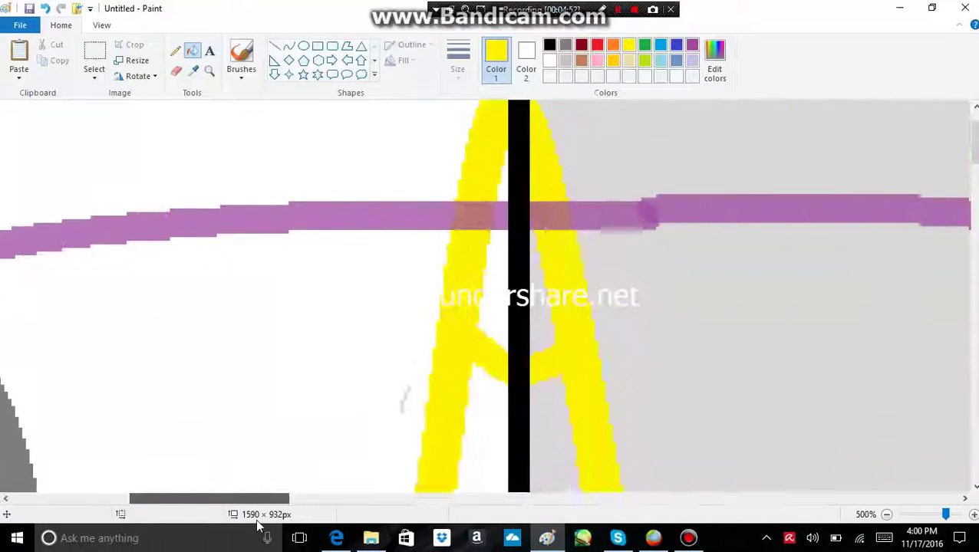
scroll(568, 322, "up", 2)
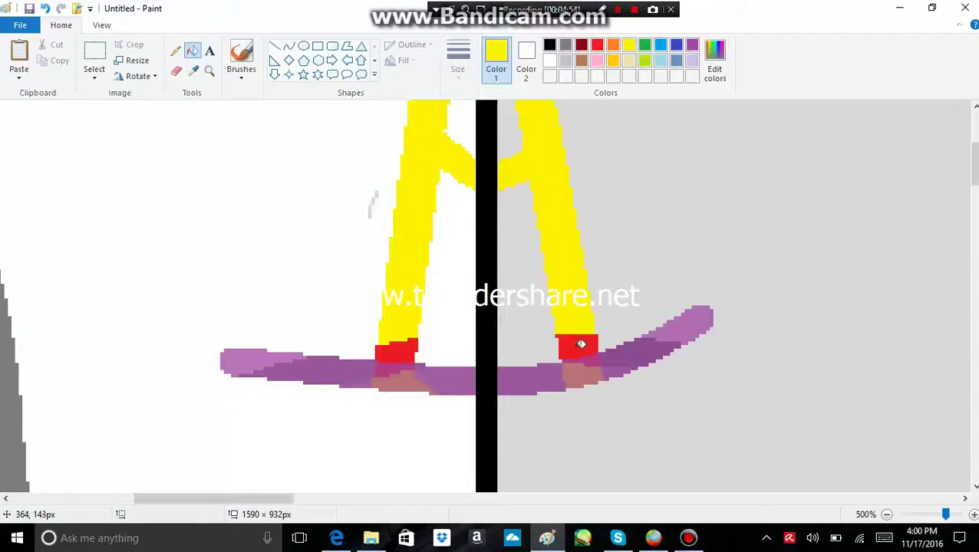
left_click(580, 345)
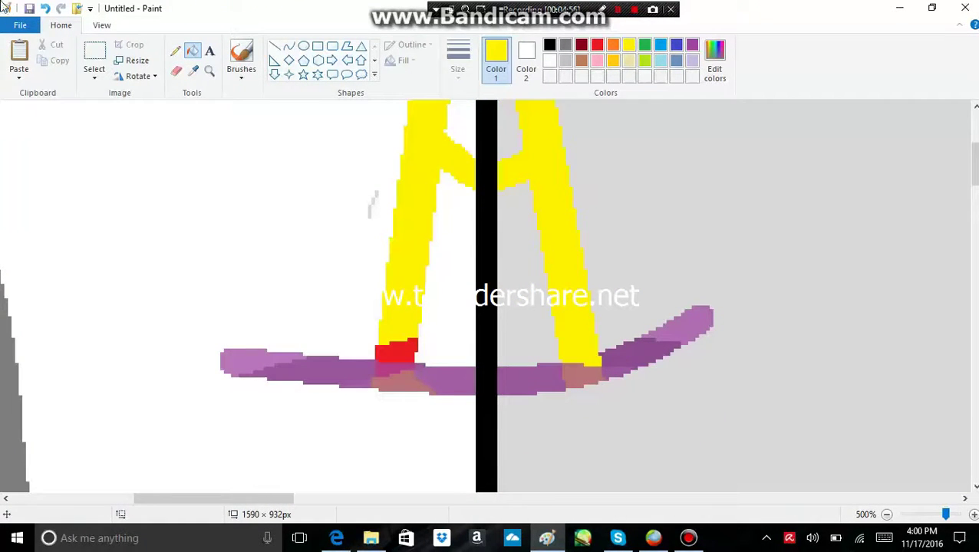
left_click(47, 11)
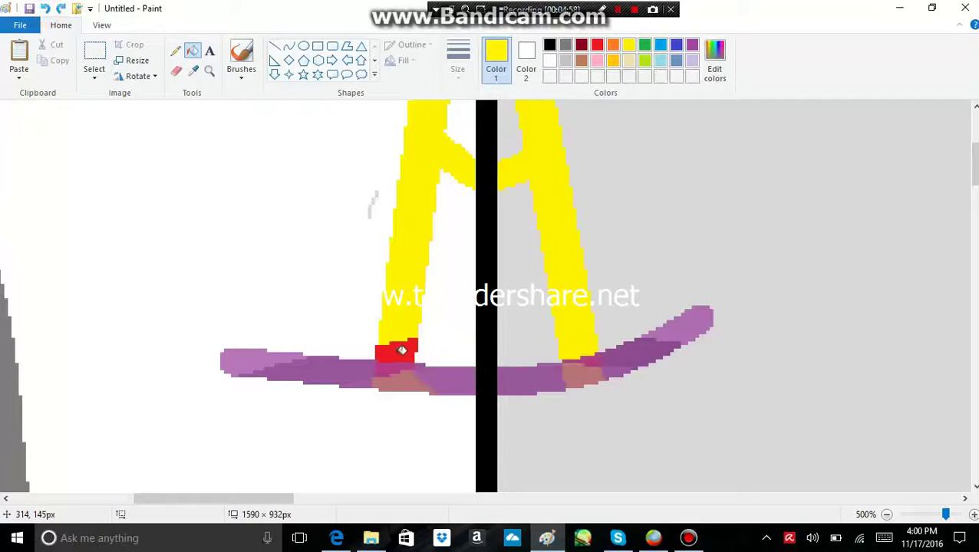
left_click(401, 350)
Step: Fill the overlaps where the purple mane line crosses both sides of the upper horn with yellow
scroll(414, 288, "up", 3)
left_click(441, 204)
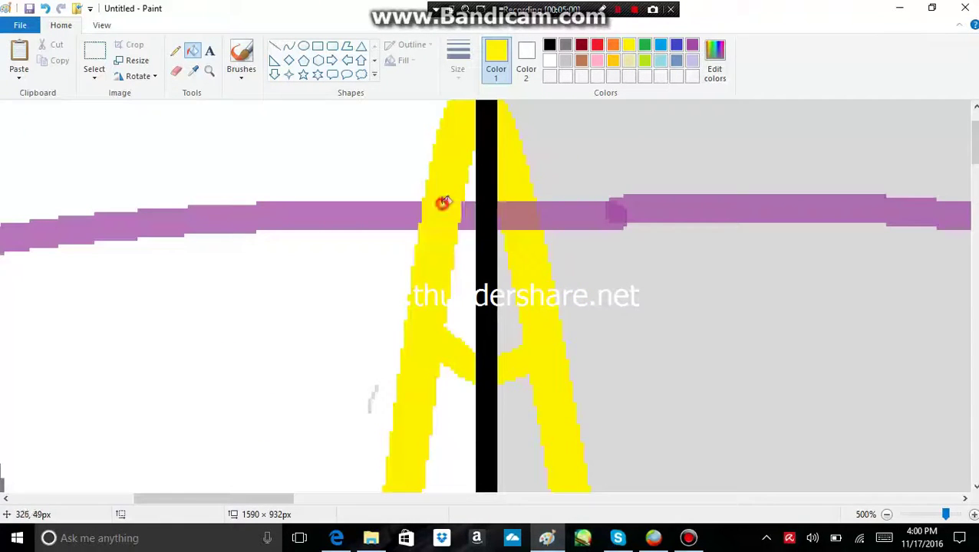
left_click(506, 215)
Step: Fill the overlaps where the purple mane line crosses the two upper lines of the right wing with yellow
scroll(512, 230, "down", 15)
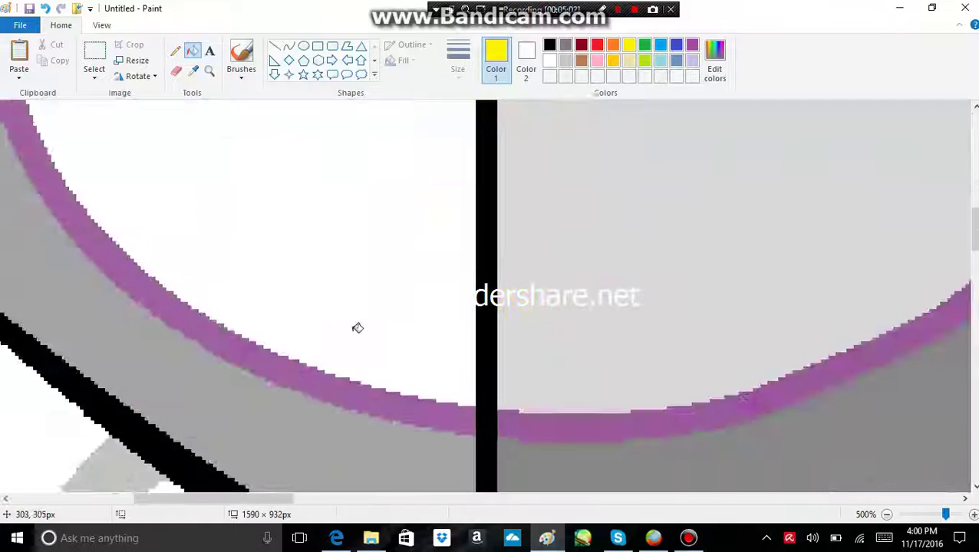
scroll(537, 406, "down", 6)
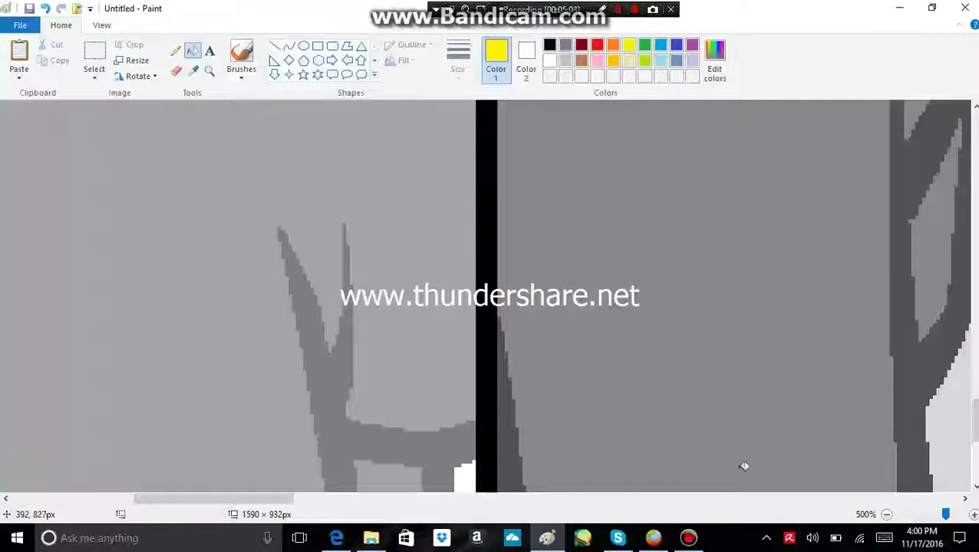
left_click(886, 515)
left_click(887, 515)
left_click(886, 515)
left_click(886, 515)
left_click(887, 515)
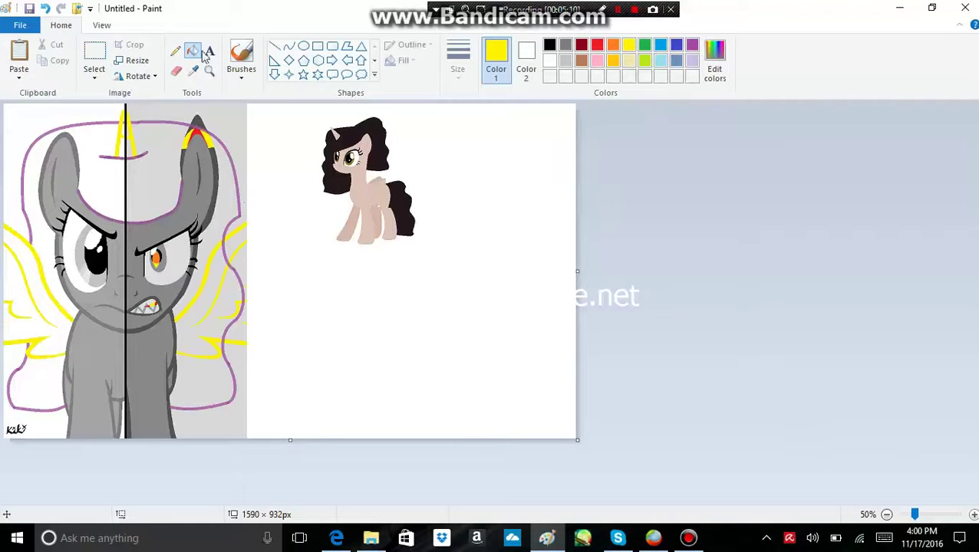
left_click(208, 70)
left_click(257, 262)
left_click(486, 273)
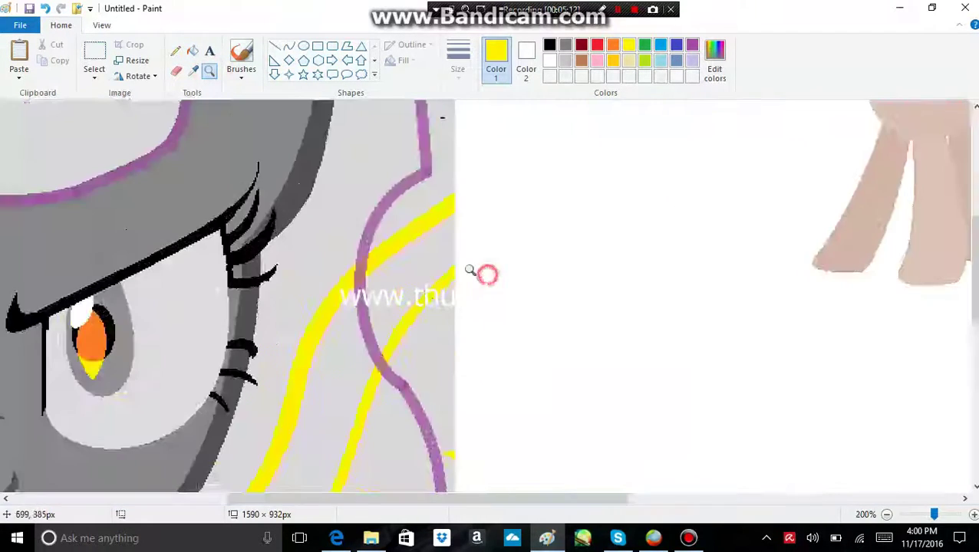
left_click(349, 232)
left_click(411, 325)
left_click(316, 242)
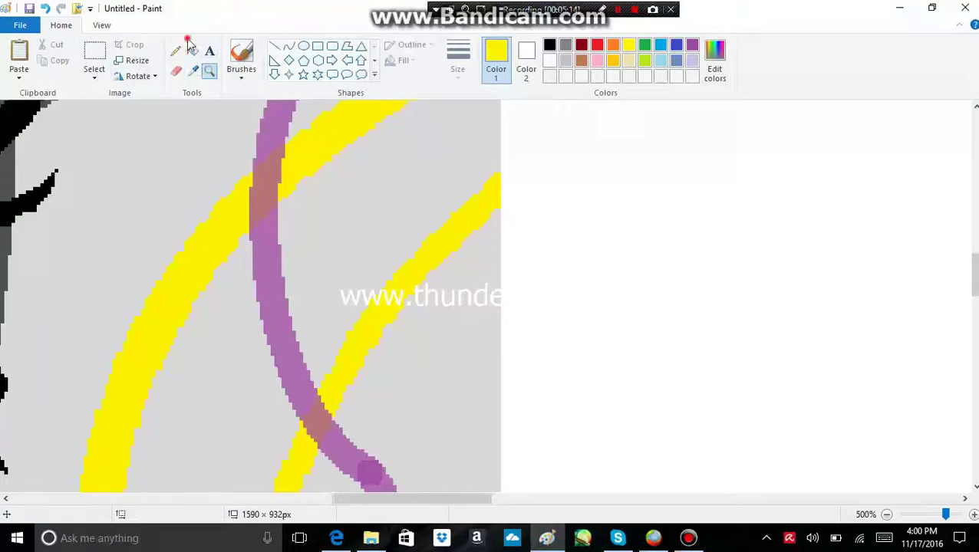
left_click(192, 51)
left_click(228, 203)
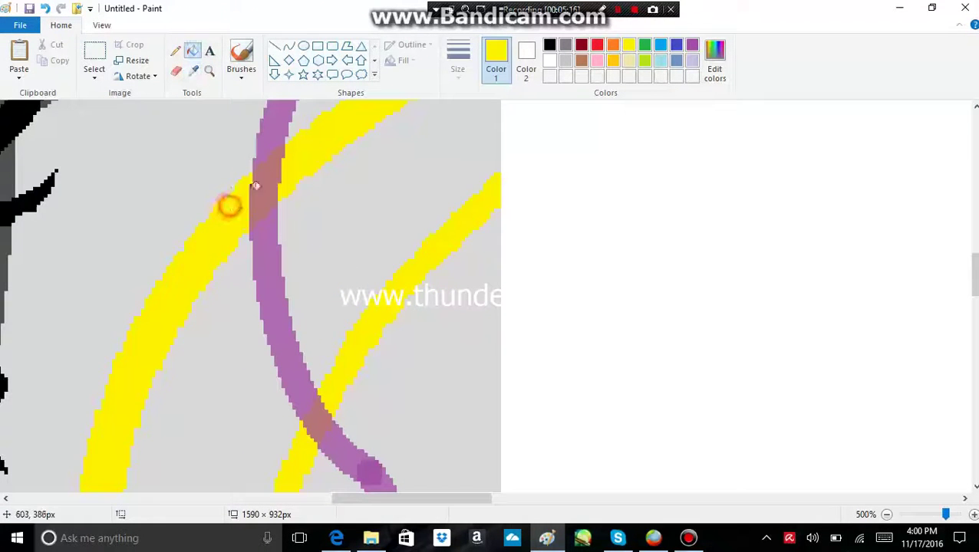
left_click(279, 168)
scroll(314, 310, "down", 1)
left_click(322, 316)
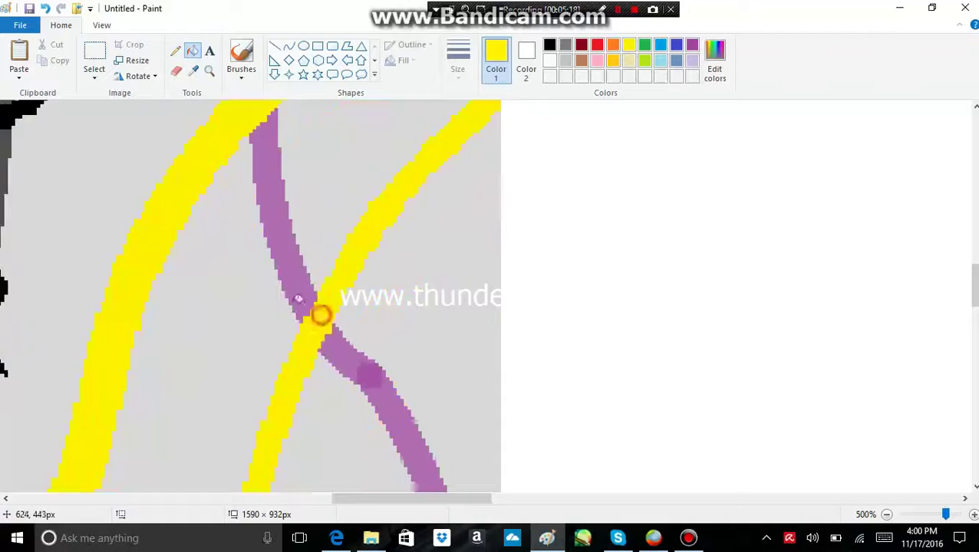
Step: Fill the overlaps where the purple mane line crosses the lower lines of the right wing with yellow
scroll(322, 316, "down", 2)
left_click(455, 399)
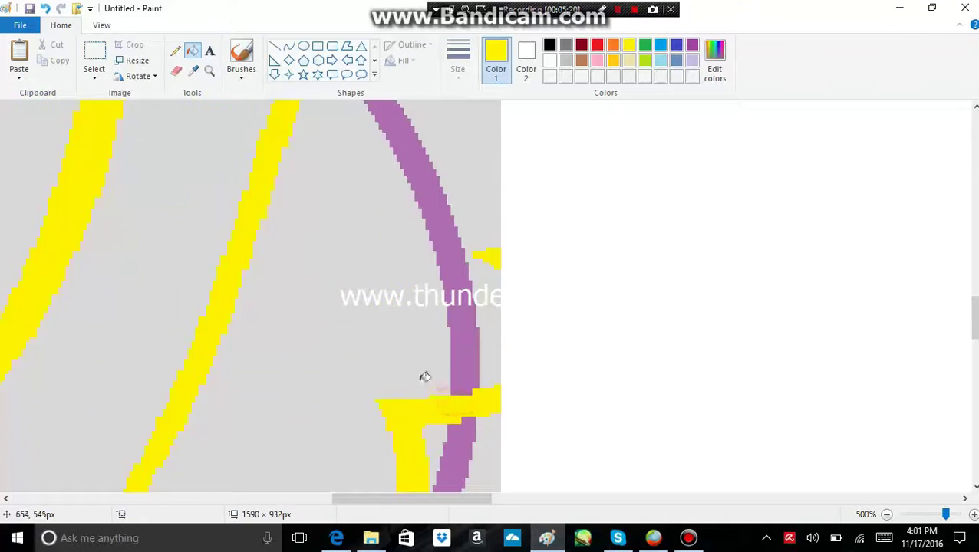
scroll(426, 376, "down", 3)
scroll(357, 288, "down", 3)
left_click(257, 217)
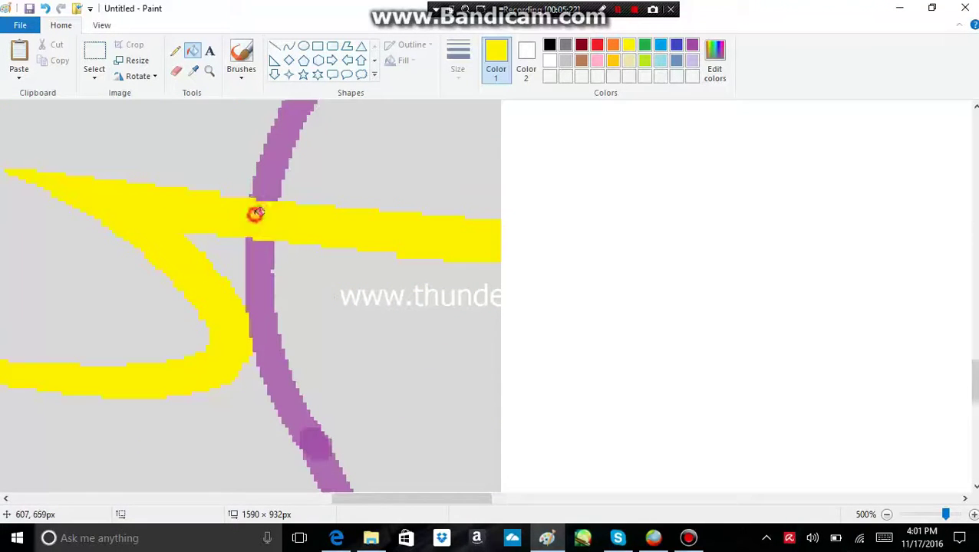
scroll(262, 219, "down", 1)
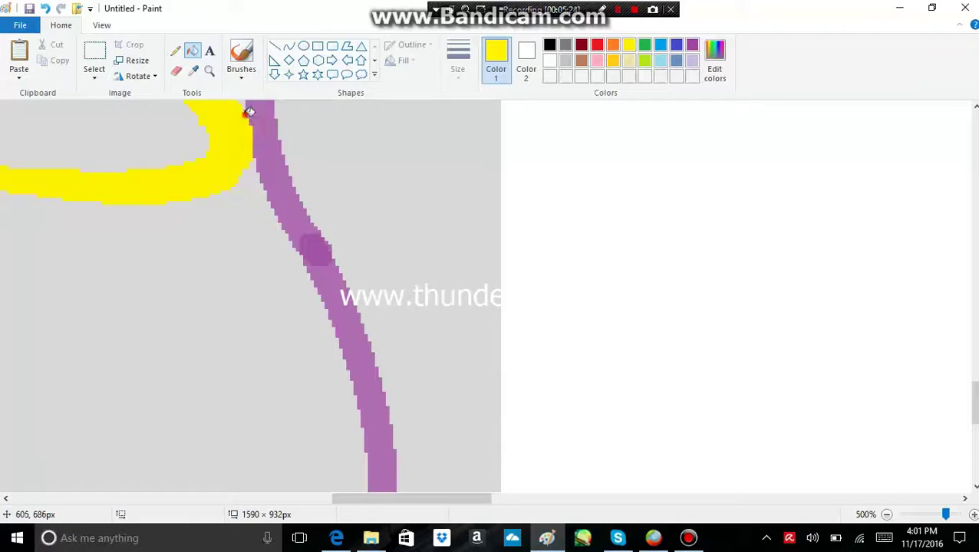
scroll(315, 234, "down", 4)
scroll(325, 242, "up", 14)
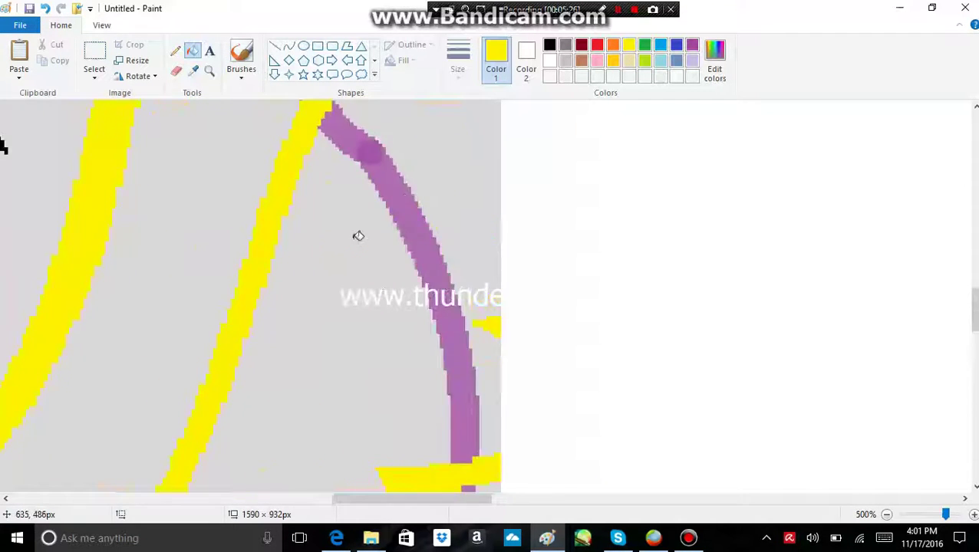
scroll(317, 225, "up", 6)
scroll(405, 352, "down", 2)
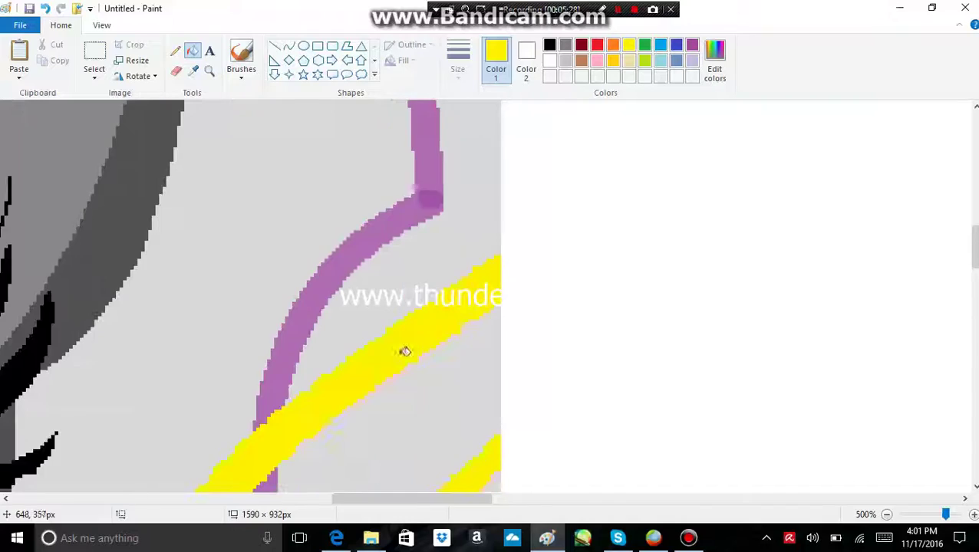
left_click(335, 538)
left_click(335, 538)
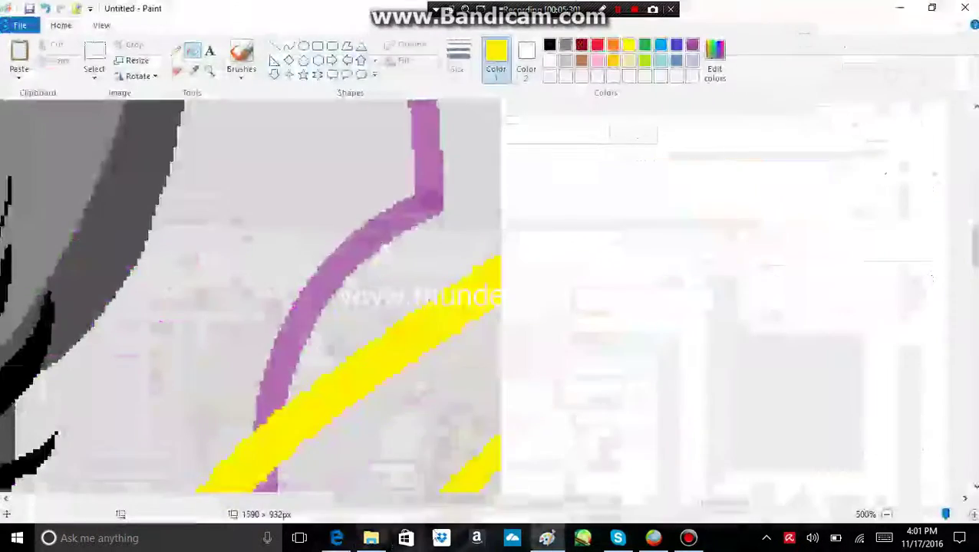
Step: Sample the light grey background and fill the purple mane segments between the right wing's upper yellow lines with it
scroll(225, 216, "down", 3)
left_click(192, 71)
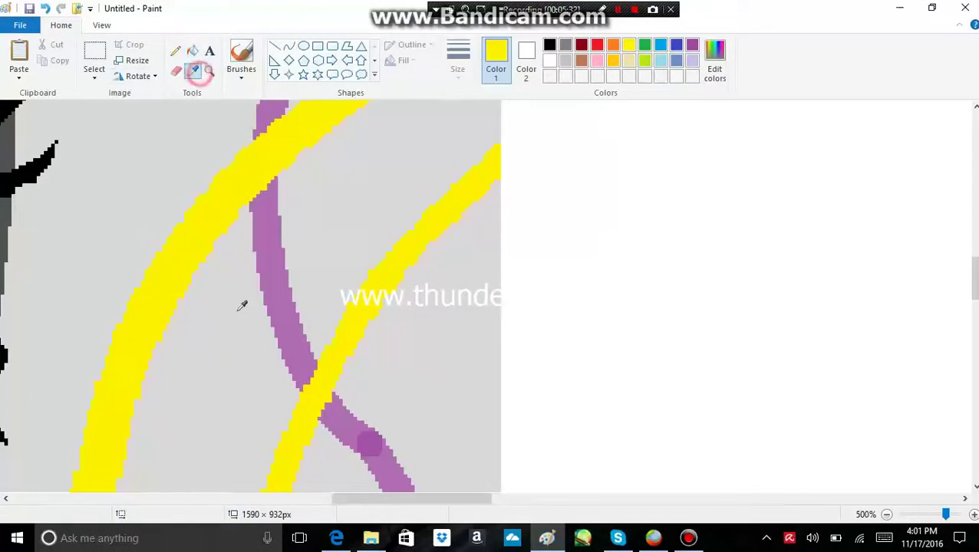
left_click(243, 354)
left_click(282, 320)
scroll(323, 313, "down", 1)
left_click(362, 329)
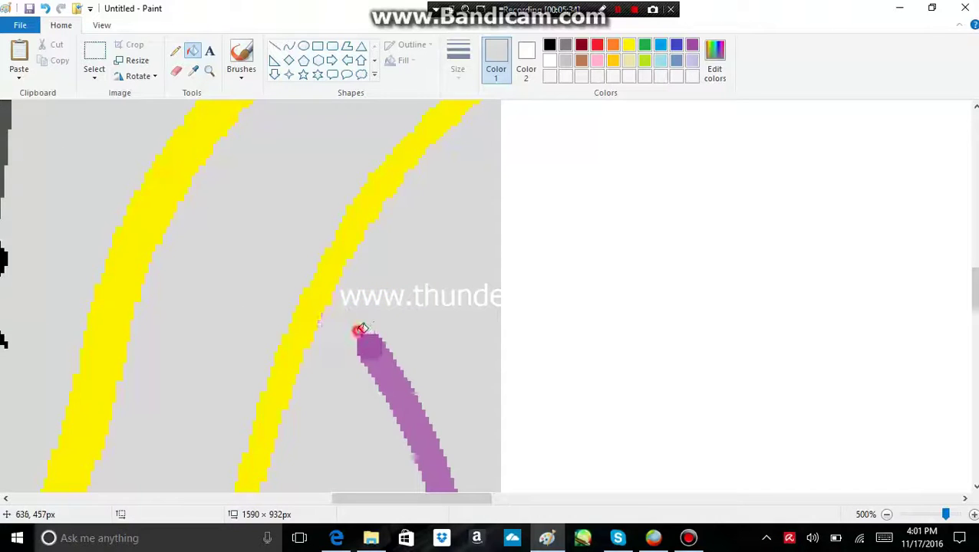
left_click(372, 345)
Step: Fill the remaining purple mane segments inside the lower part of the right wing with the light grey background colour
scroll(361, 322, "down", 3)
scroll(398, 304, "down", 5)
scroll(429, 299, "up", 5)
left_click(452, 292)
scroll(383, 295, "down", 4)
scroll(387, 293, "up", 4)
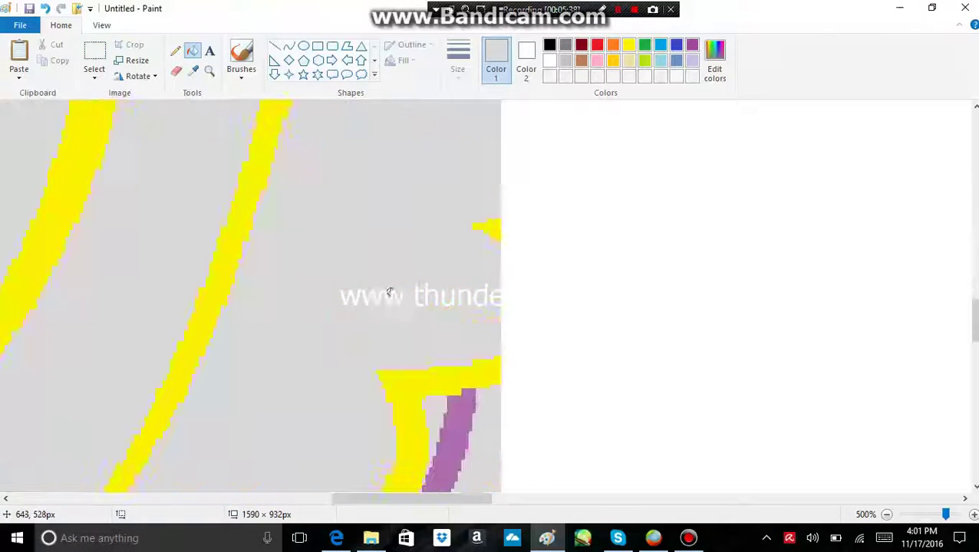
scroll(389, 292, "down", 3)
left_click(399, 251)
left_click(387, 269)
Step: Choose solid purple and fill the right half of the lower mane line beneath the horn, including its overlap with the horn
scroll(337, 285, "down", 4)
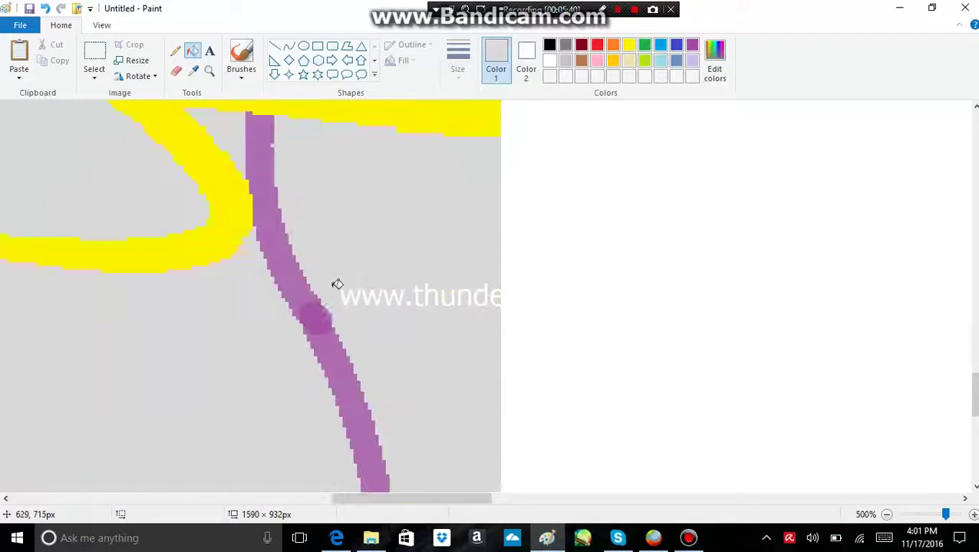
scroll(275, 459, "up", 2)
left_click_drag(405, 498, 344, 497)
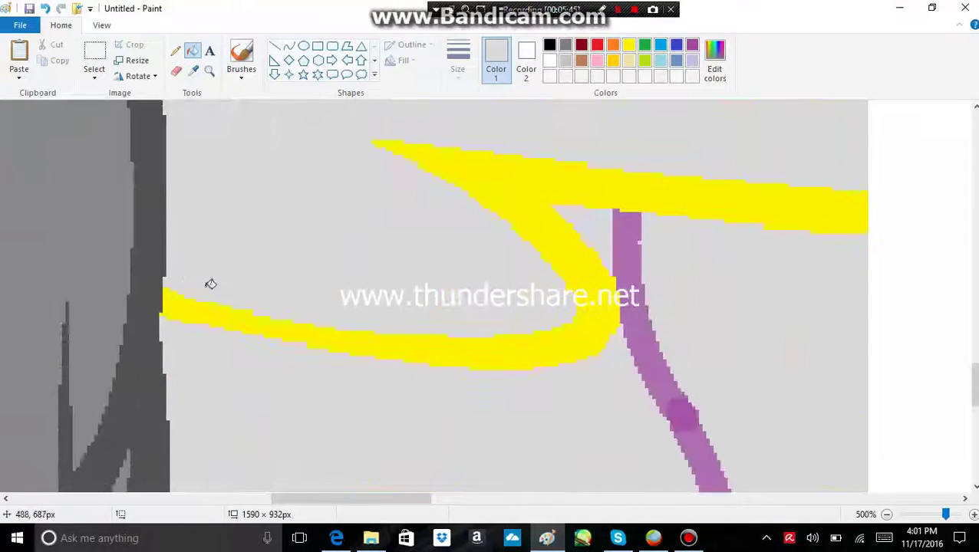
scroll(210, 285, "up", 15)
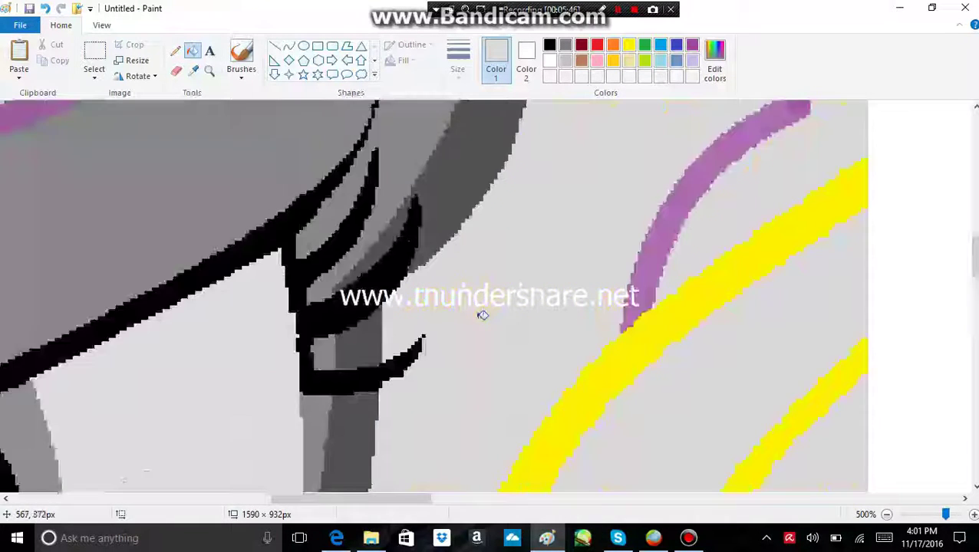
scroll(405, 351, "up", 5)
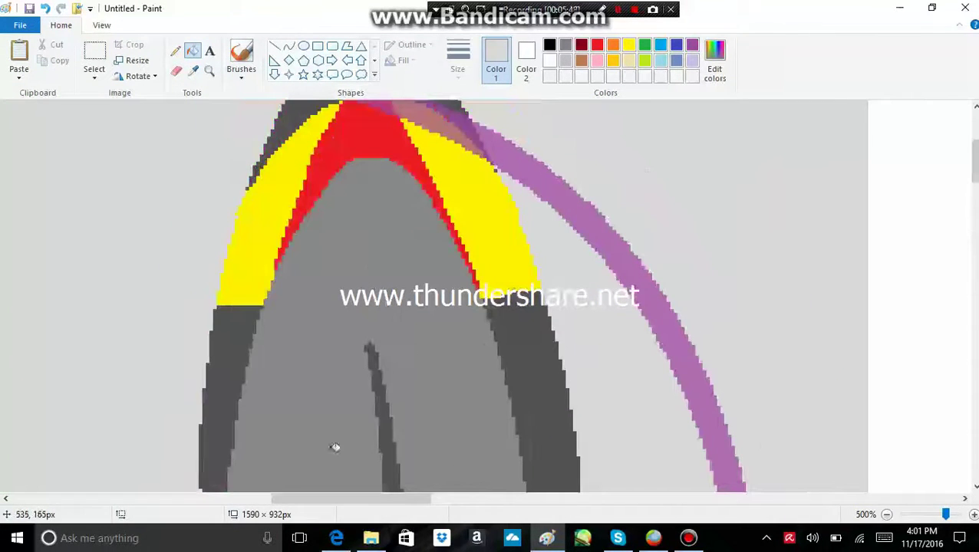
mouse_move(343, 500)
left_mouse_down()
mouse_move(267, 491)
mouse_move(233, 498)
left_mouse_up()
left_click(692, 46)
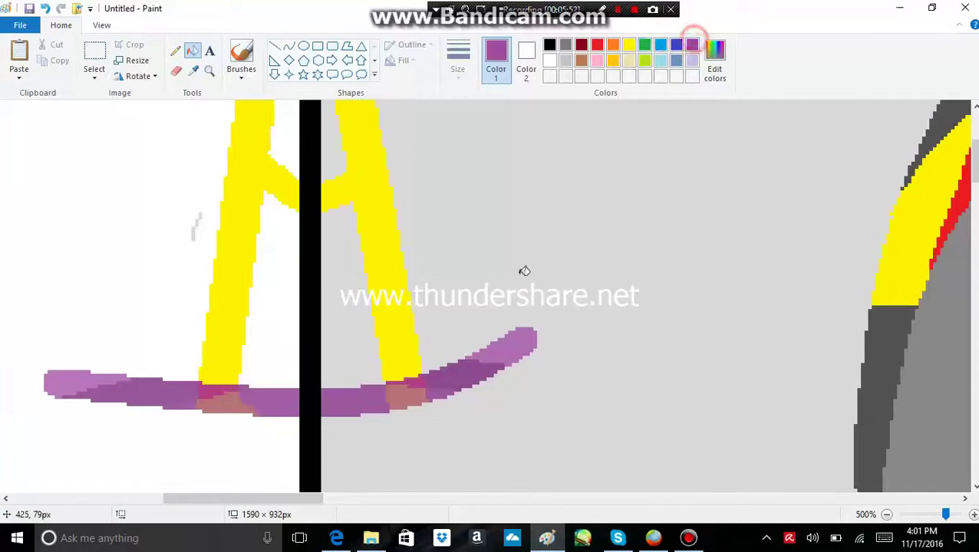
left_click(504, 345)
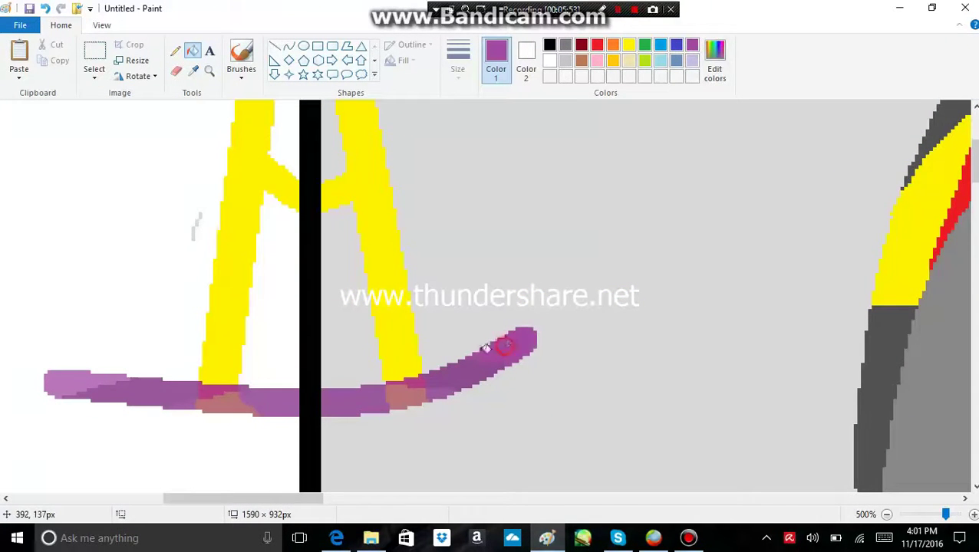
left_click(403, 388)
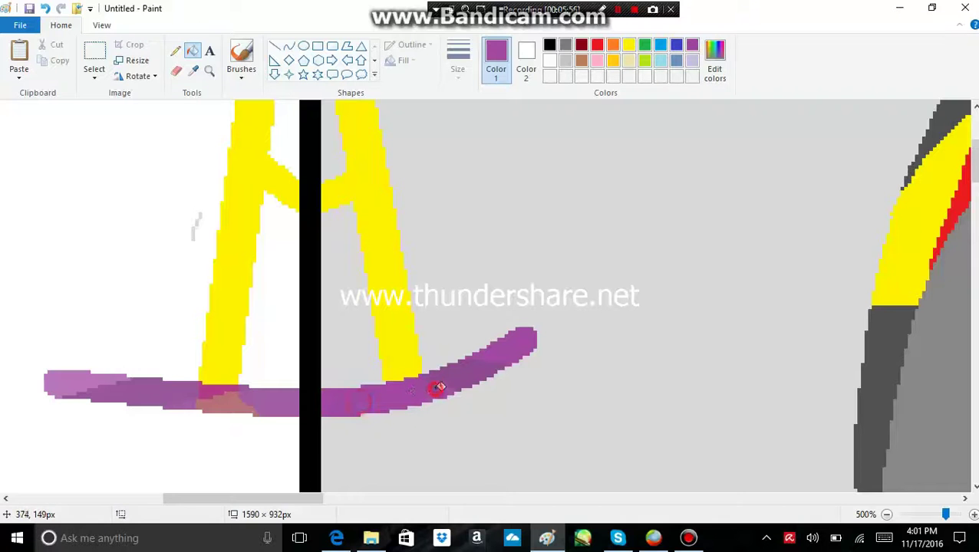
Step: Fill the left half of the lower mane line, including the brown and red overlap at the horn's base, with solid purple
scroll(202, 340, "down", 2)
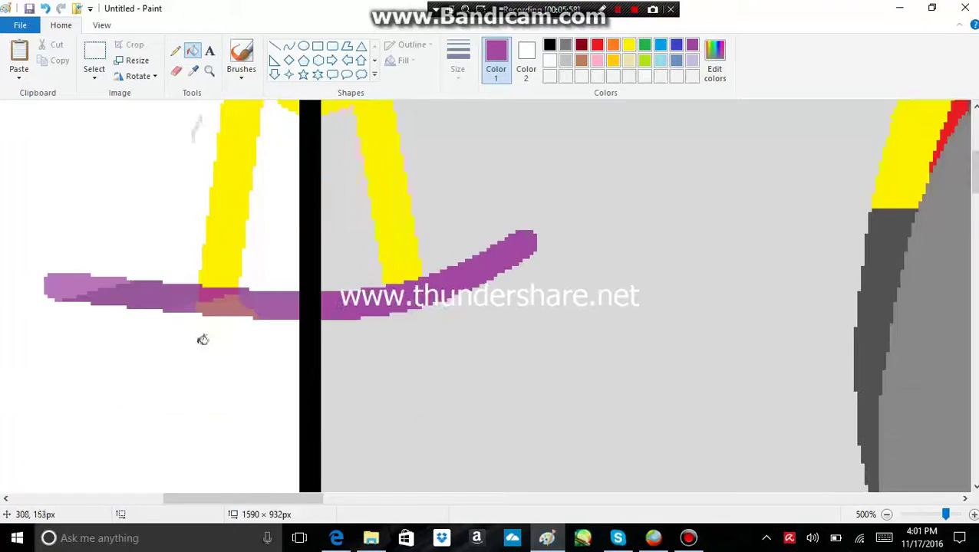
left_click(69, 280)
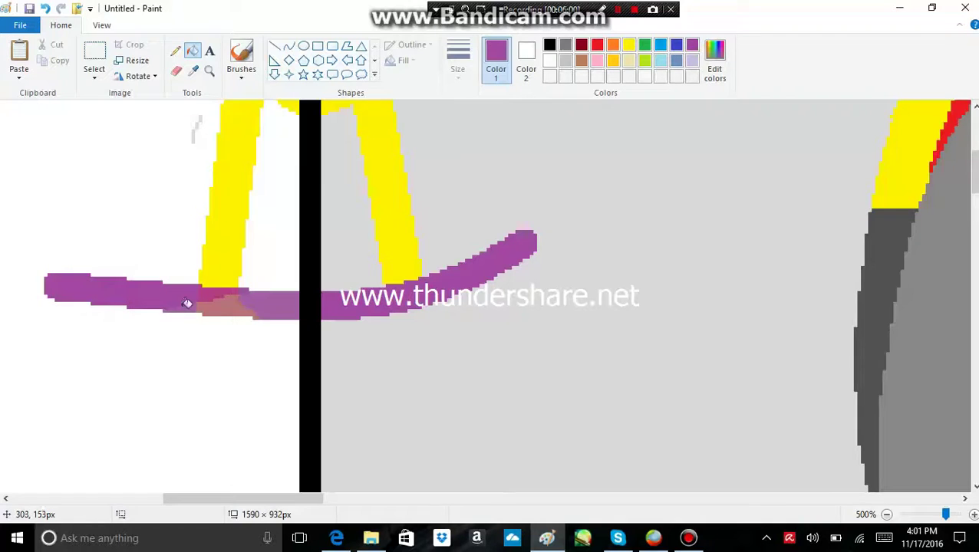
left_click(205, 296)
left_click(259, 304)
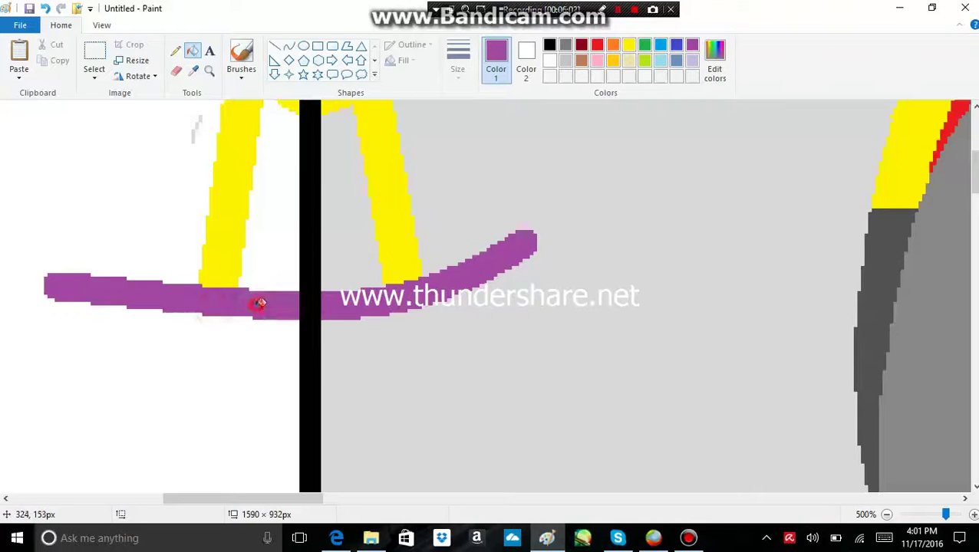
Step: Fill the upper mane outline from the horn down the pony's left side with solid purple
scroll(265, 315, "up", 7)
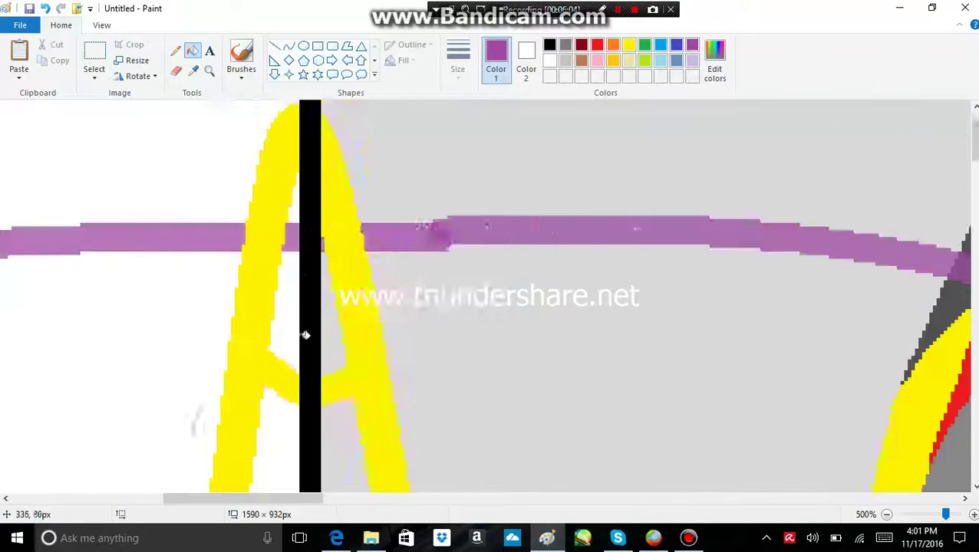
scroll(312, 316, "down", 2)
left_click(200, 201)
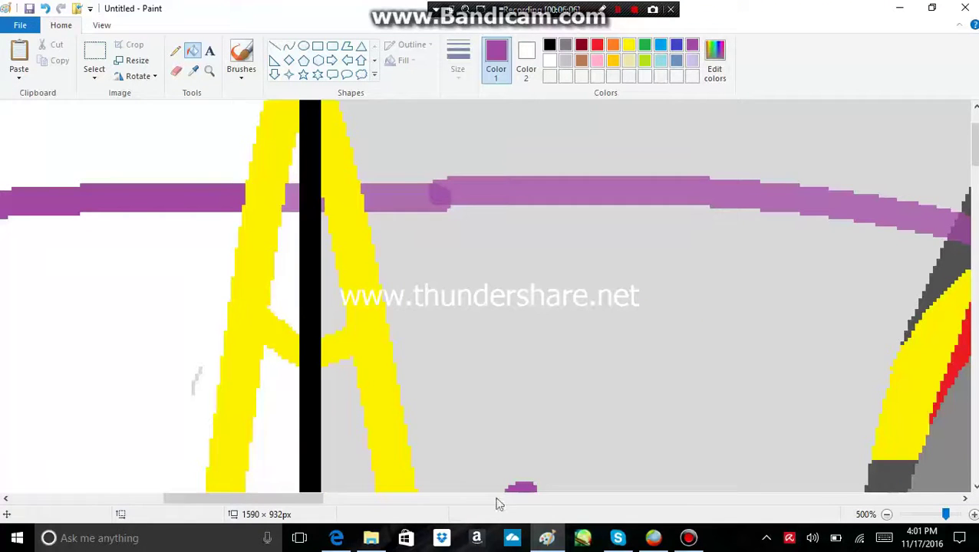
left_click_drag(220, 497, 70, 488)
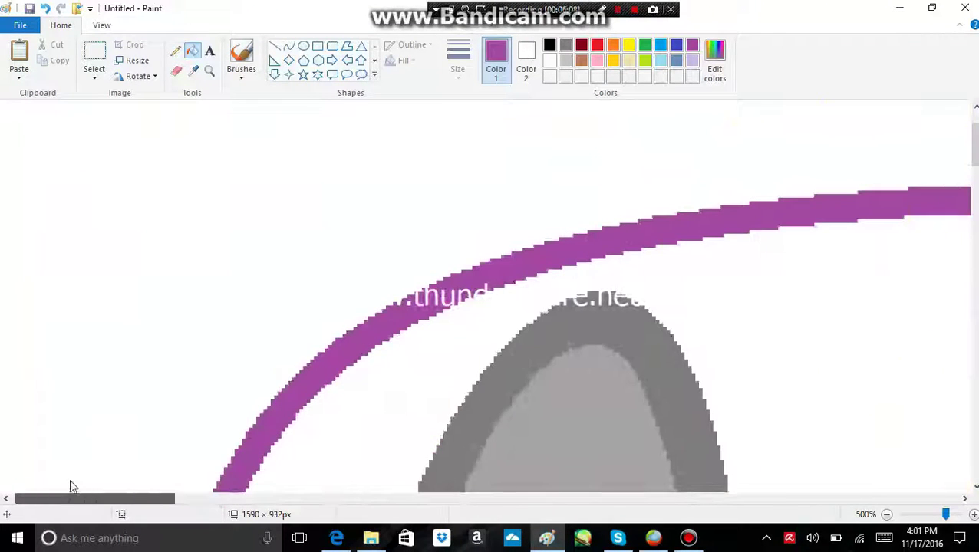
scroll(190, 410, "down", 8)
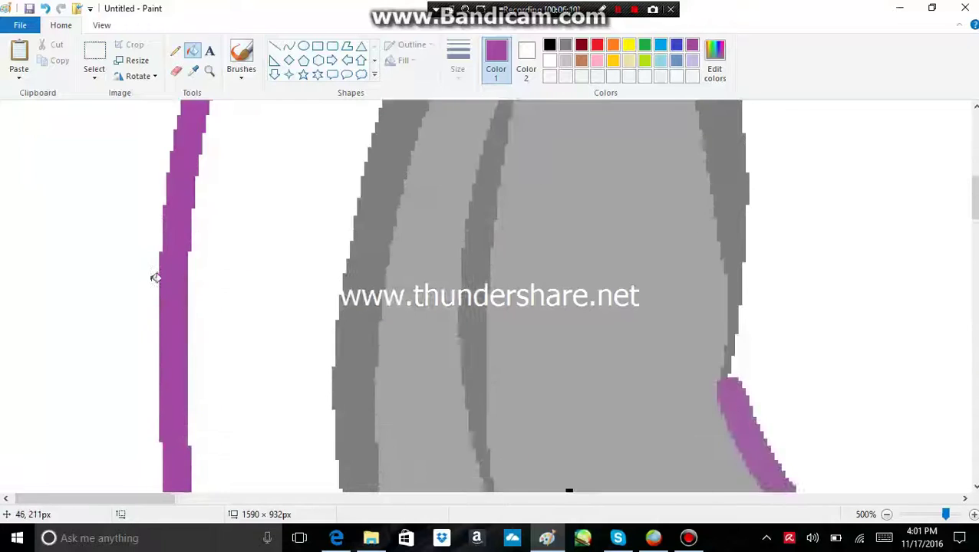
scroll(173, 269, "down", 4)
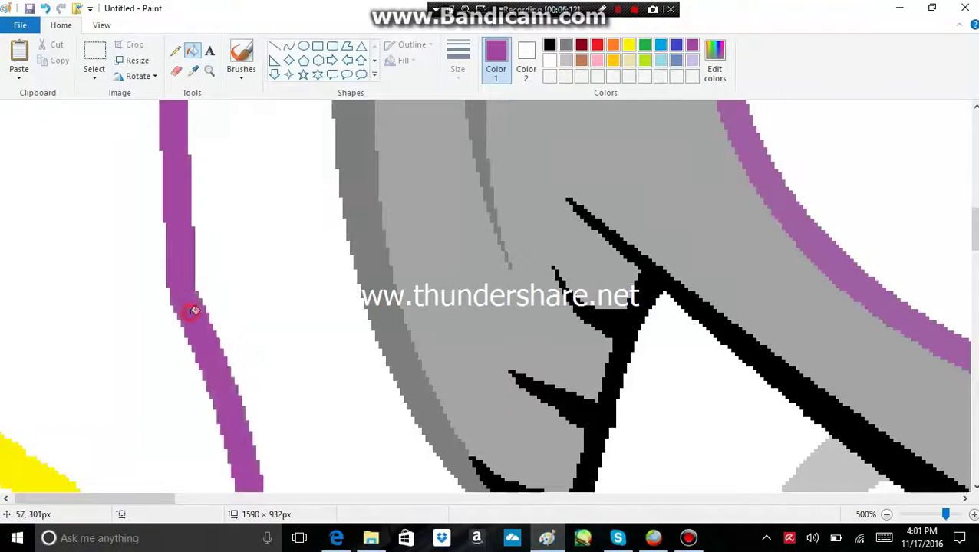
Step: Fill the mane segments beside and below the left wing's lowest feather with solid purple
scroll(245, 292, "down", 15)
scroll(230, 310, "down", 5)
left_click(230, 279)
scroll(219, 295, "down", 2)
left_click(207, 318)
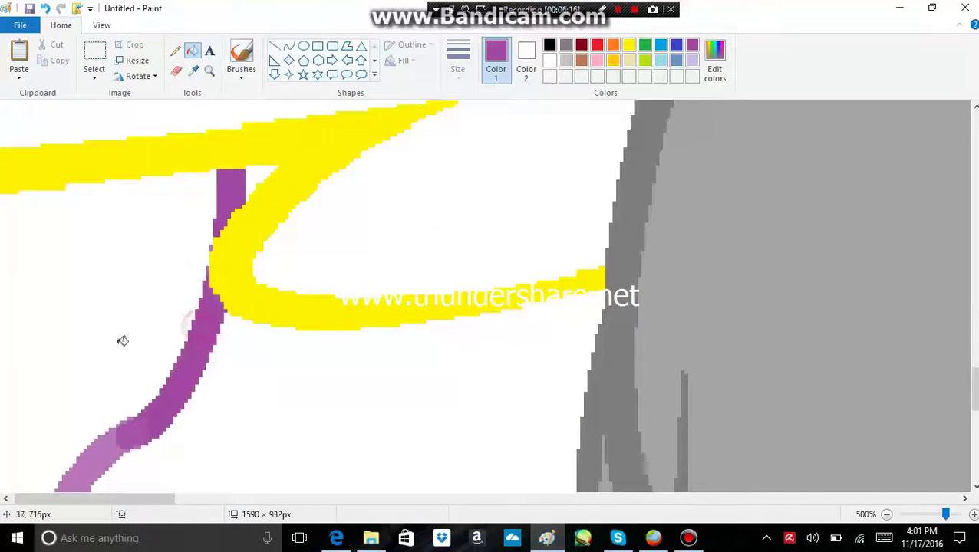
scroll(123, 337, "down", 1)
left_click(130, 311)
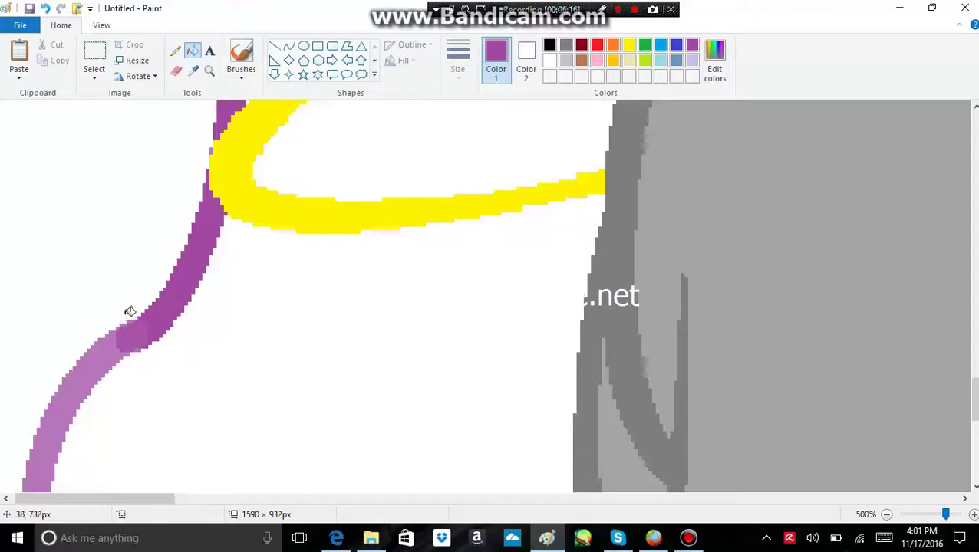
Step: Set light purple as Color 1 and solid purple as Color 2, then recolour the bottom-left mane line in solid purple
left_click(192, 71)
left_click(92, 355)
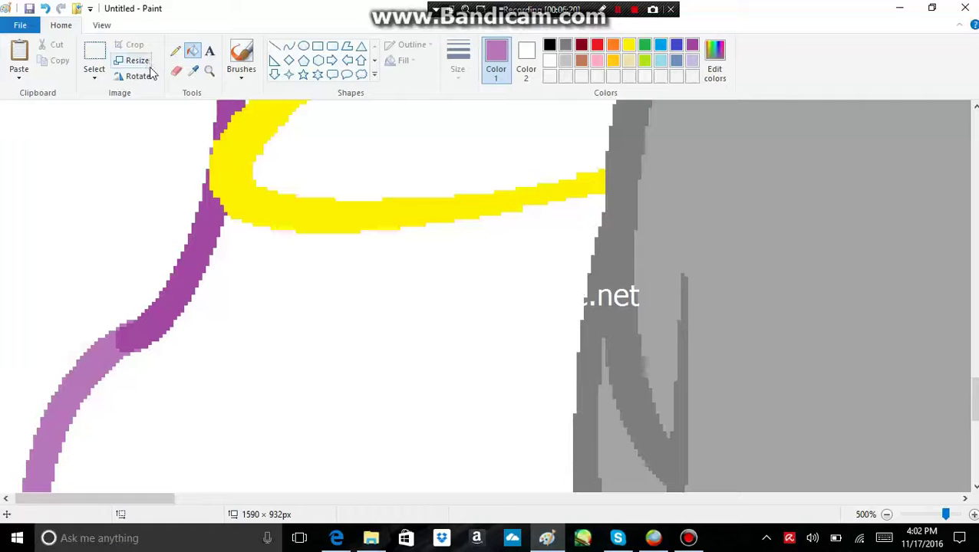
left_click(178, 71)
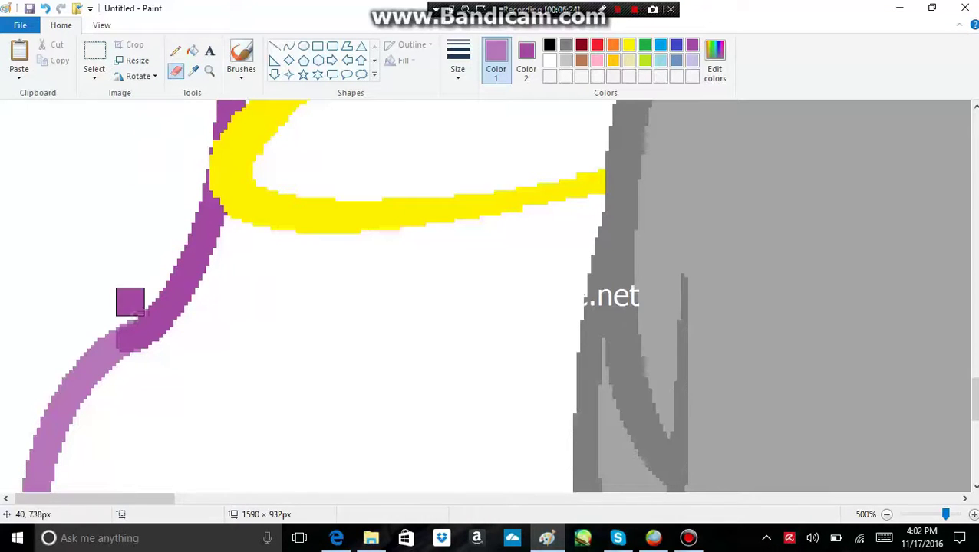
left_click(192, 51)
scroll(59, 334, "down", 5)
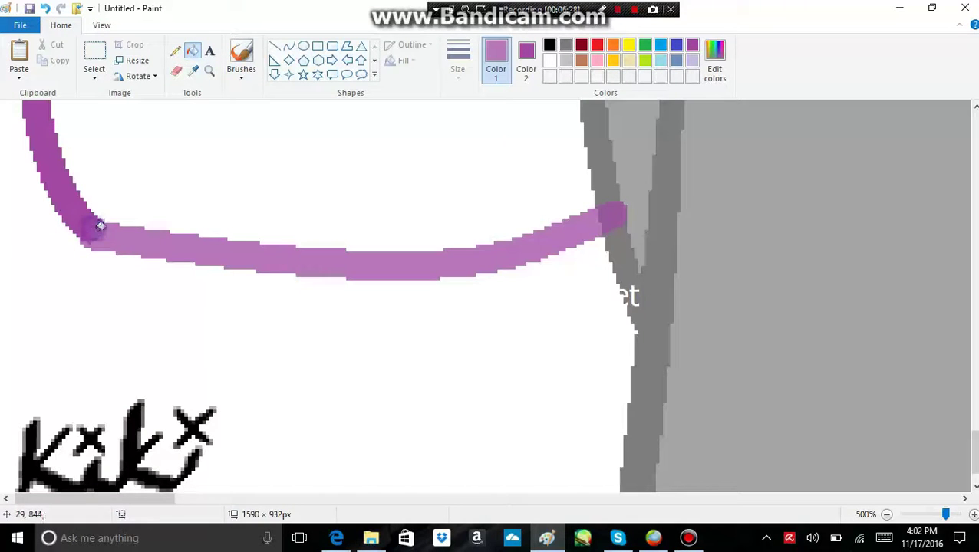
right_click(115, 242)
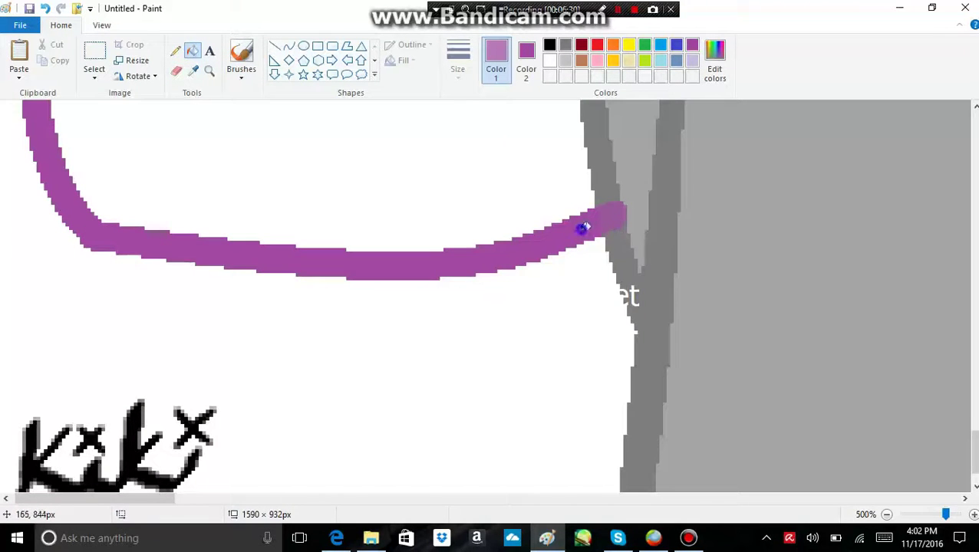
Step: Sample the body's dark and light greys and fill the mane line's end overlapping the left body with them
left_click(193, 71)
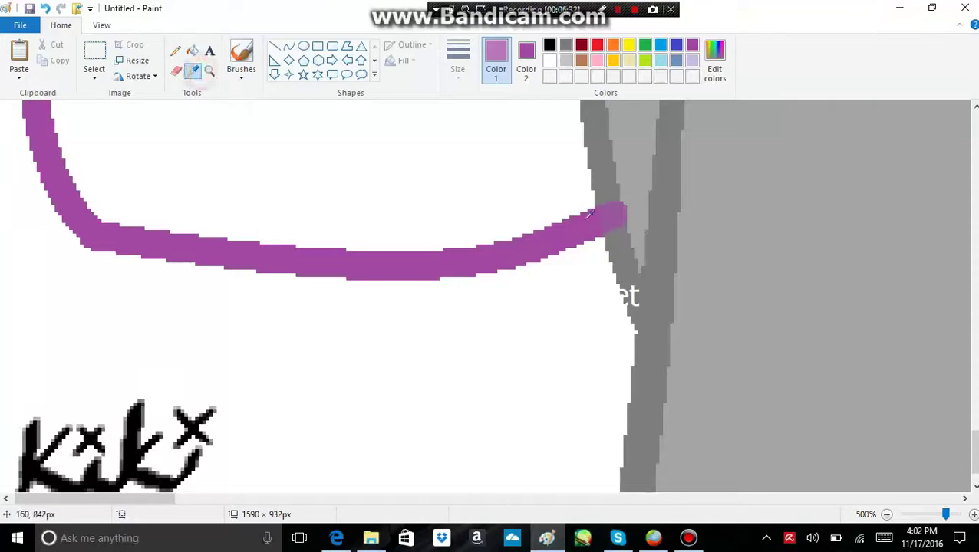
left_click(604, 192)
left_click(194, 70)
left_click(632, 198)
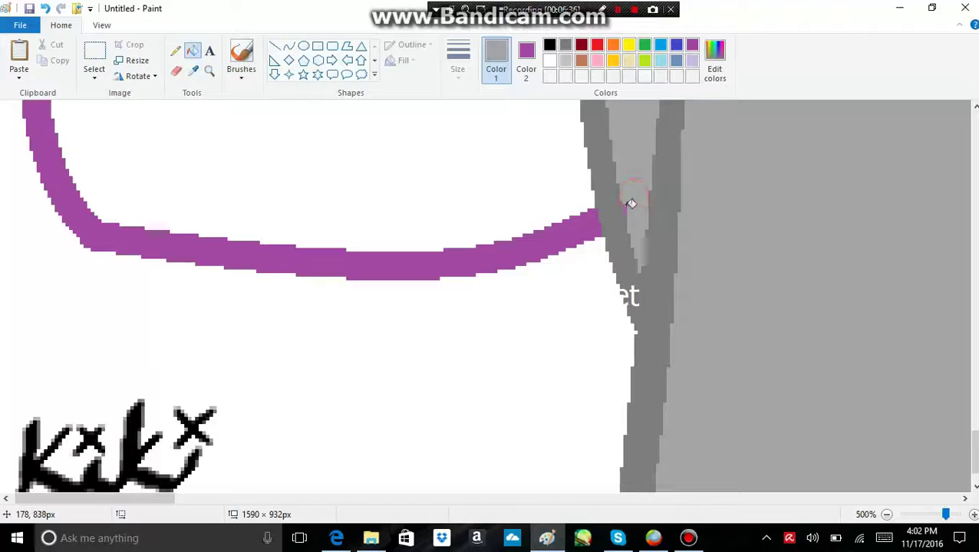
scroll(610, 296, "down", 1)
Step: Zoom out to 200% to view the mane outline on the pony's right half
scroll(614, 307, "up", 10)
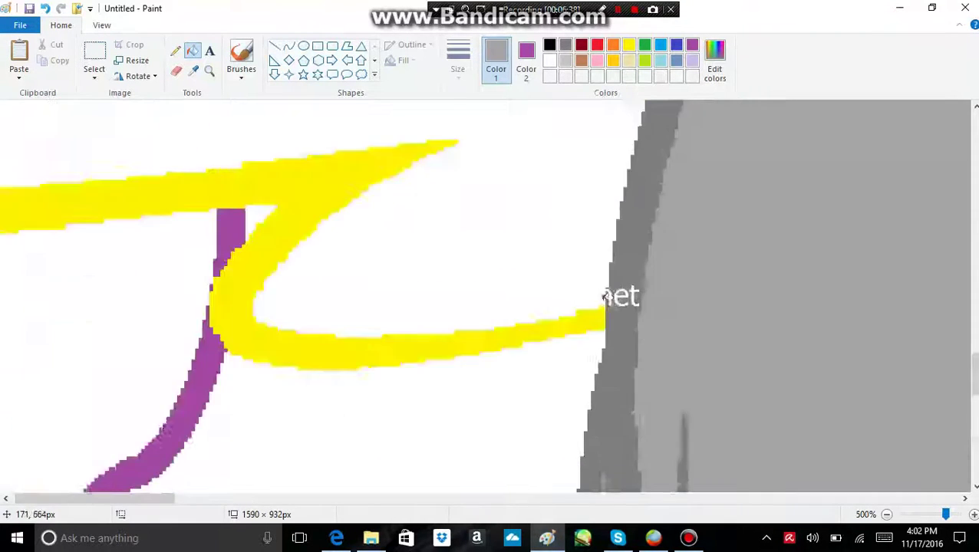
scroll(690, 372, "up", 5)
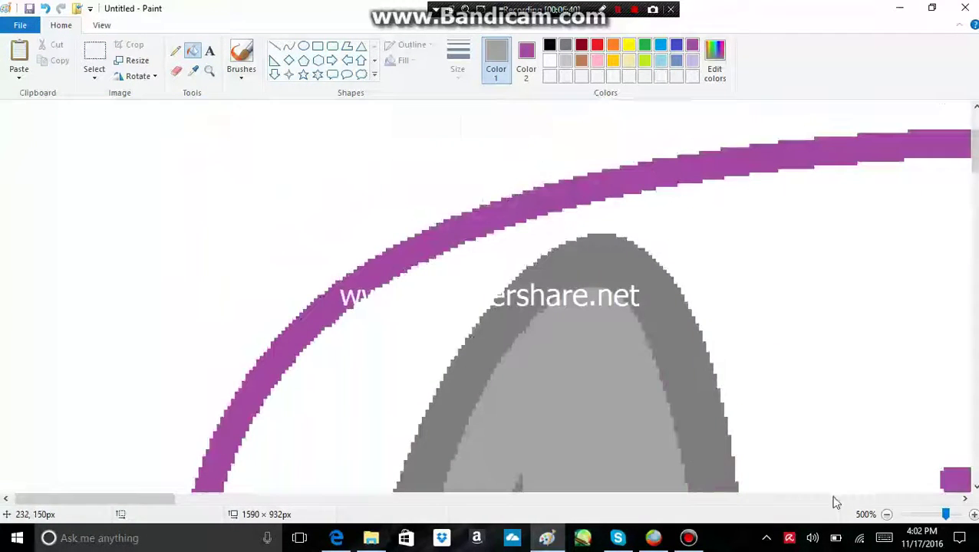
left_click(887, 499)
left_click(887, 514)
left_click(887, 513)
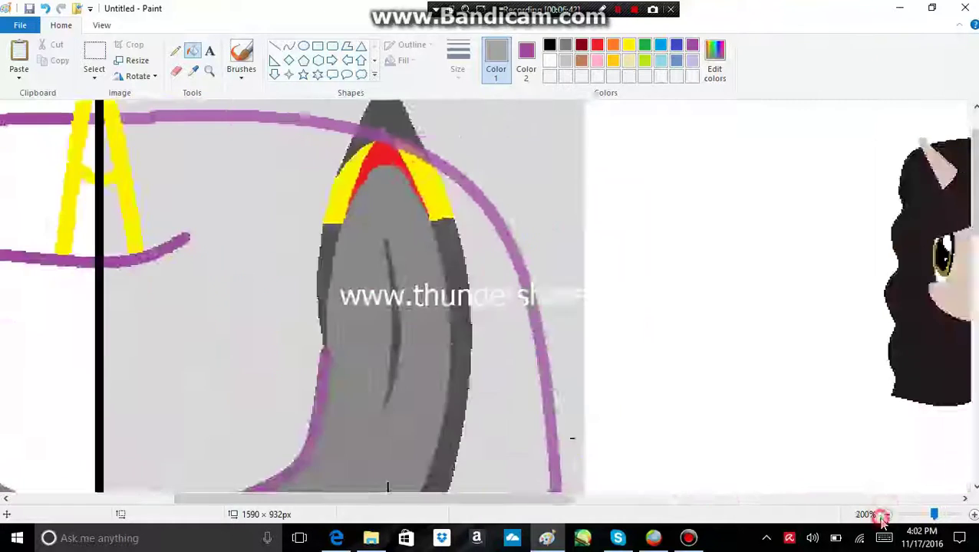
Step: Recolour the mane line curving across the right half's forehead up to the ear in solid purple
left_click(887, 514)
left_click(886, 514)
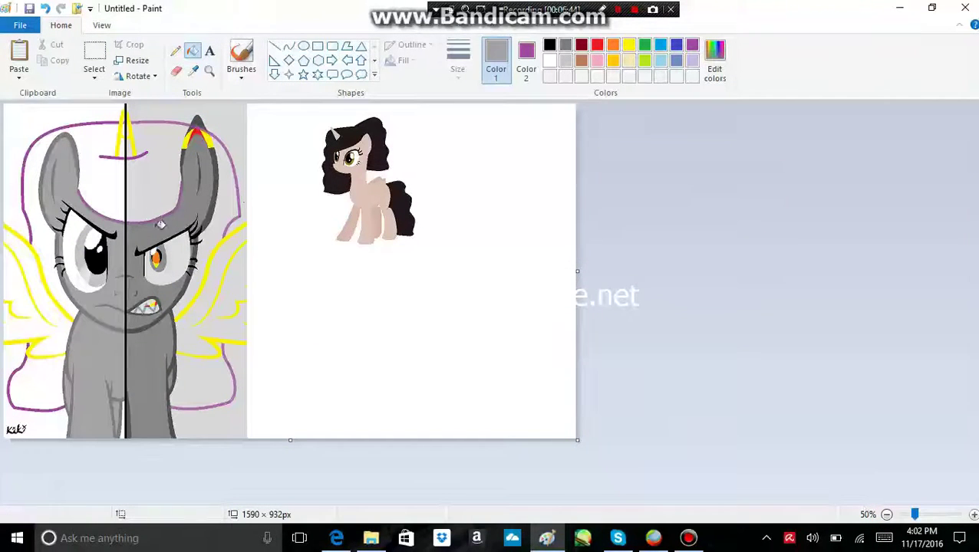
left_click(208, 70)
left_click(157, 195)
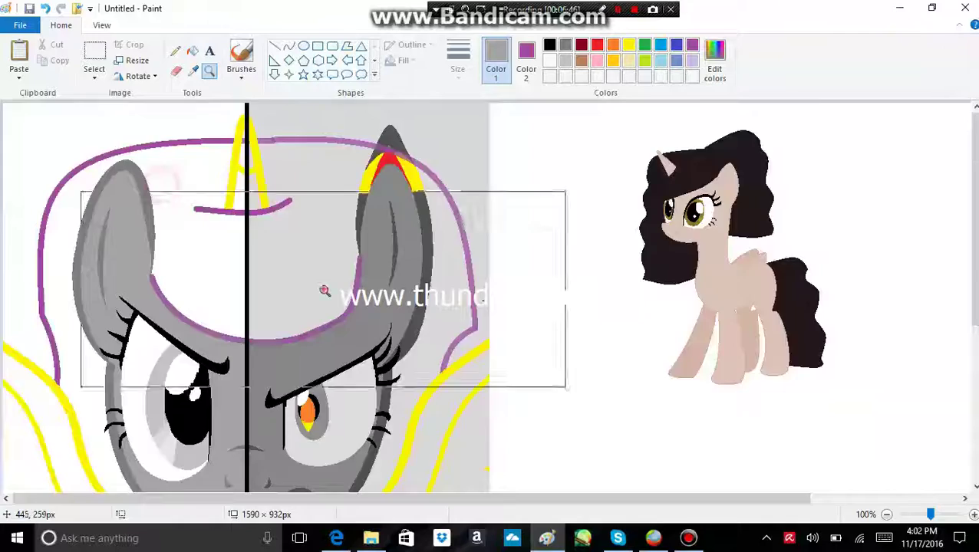
left_click(315, 299)
scroll(299, 315, "down", 5)
scroll(299, 315, "down", 5)
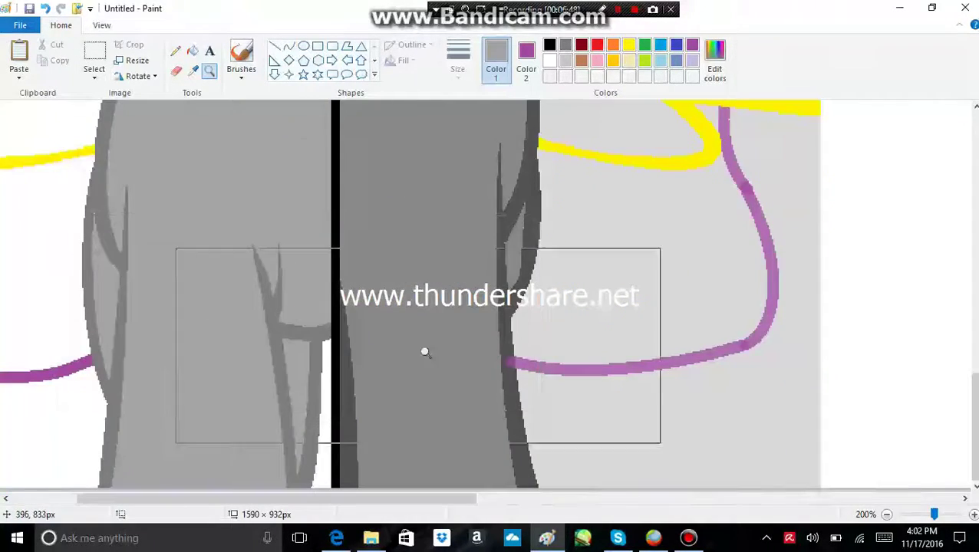
scroll(460, 346, "up", 10)
left_click(458, 353)
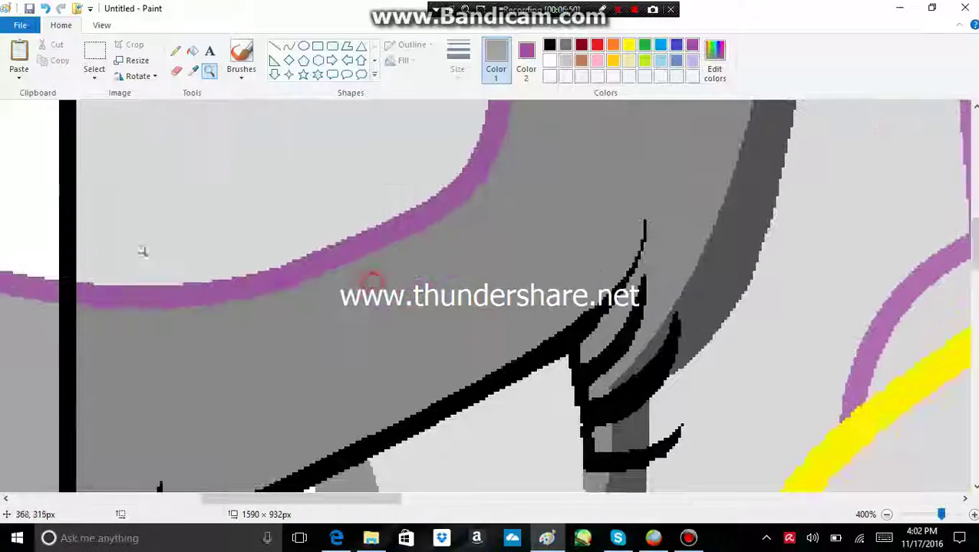
left_click(190, 57)
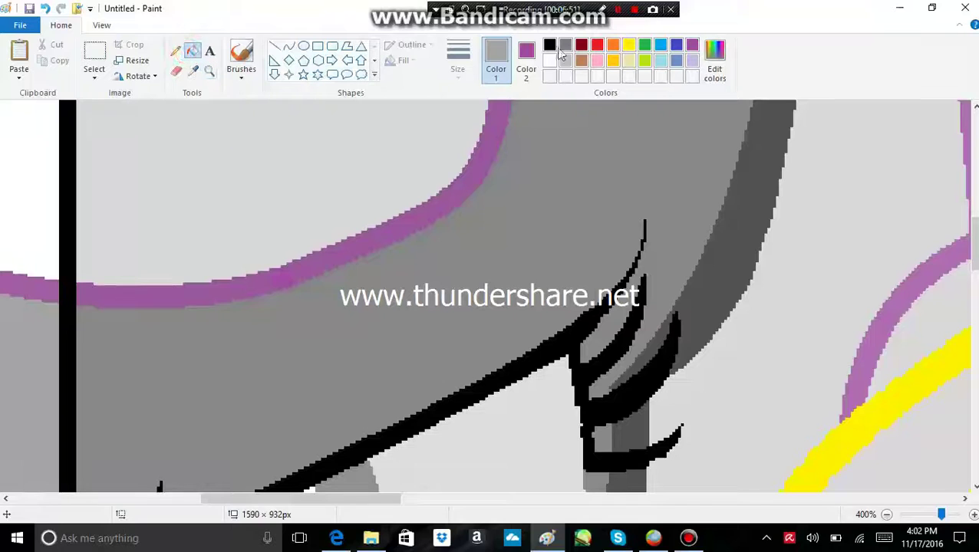
left_click(693, 47)
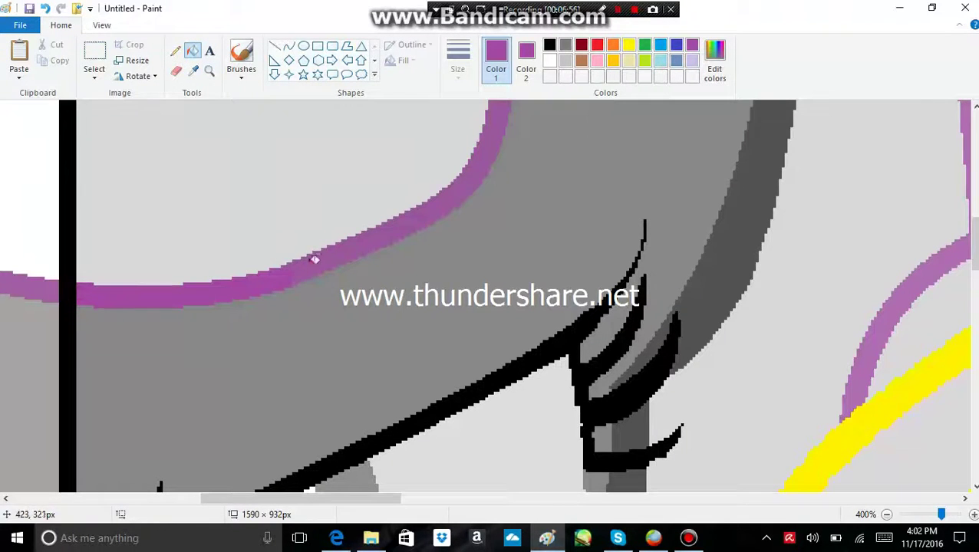
scroll(471, 250, "up", 3)
left_click(526, 251)
left_click(507, 290)
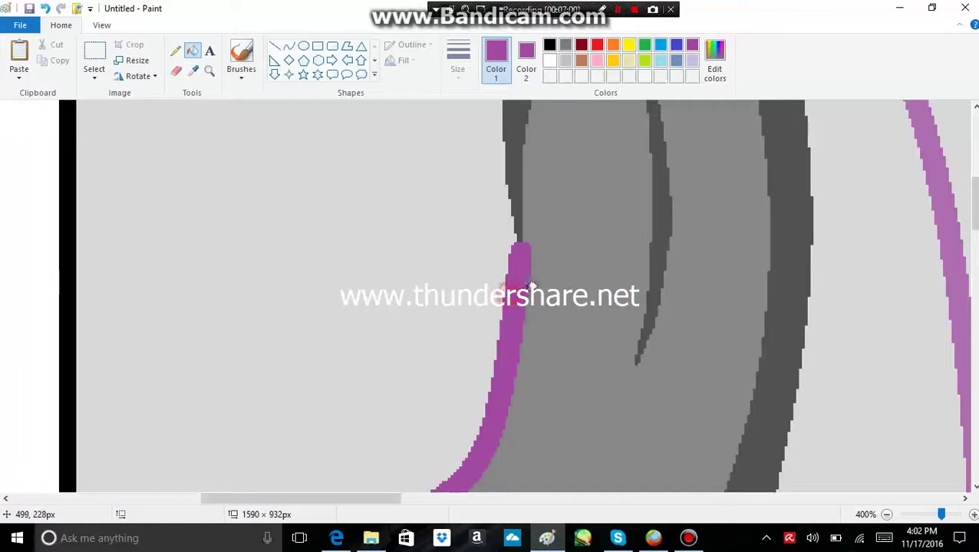
Step: Fill the top mane line between the horn and the right ear with solid purple
scroll(371, 313, "up", 5)
left_click(146, 260)
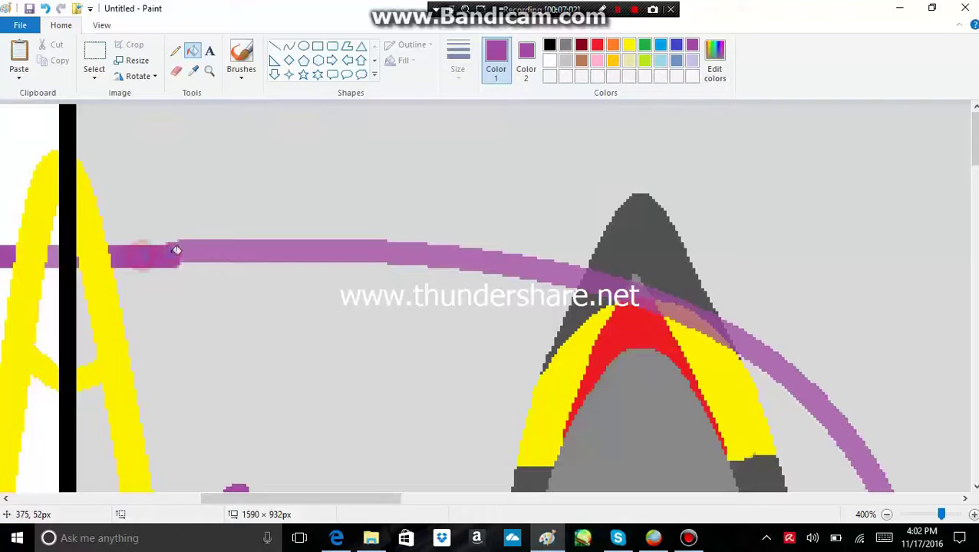
left_click(184, 247)
scroll(273, 234, "down", 1)
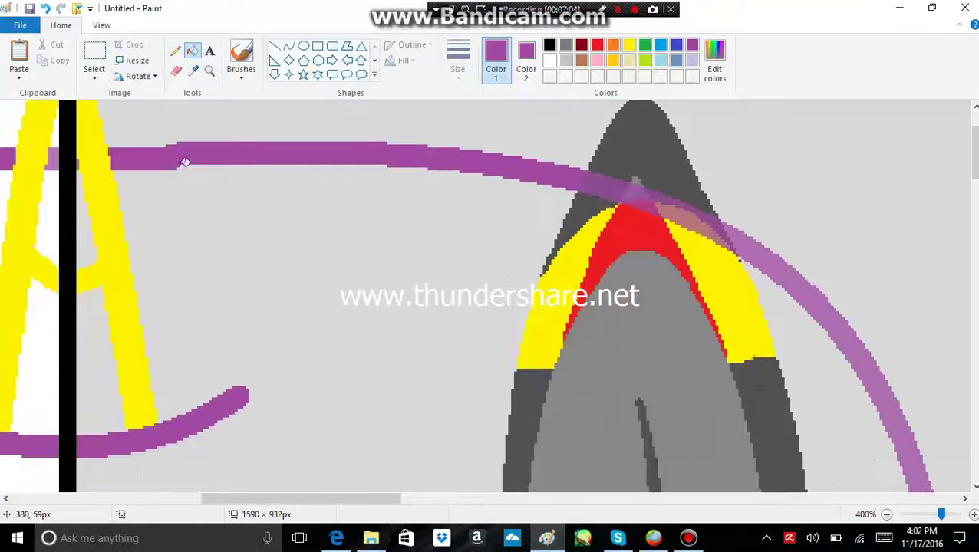
left_click(526, 171)
Step: Try filling the mane line across the right ear's tip and beyond with solid purple, and undo those fills
left_click(687, 207)
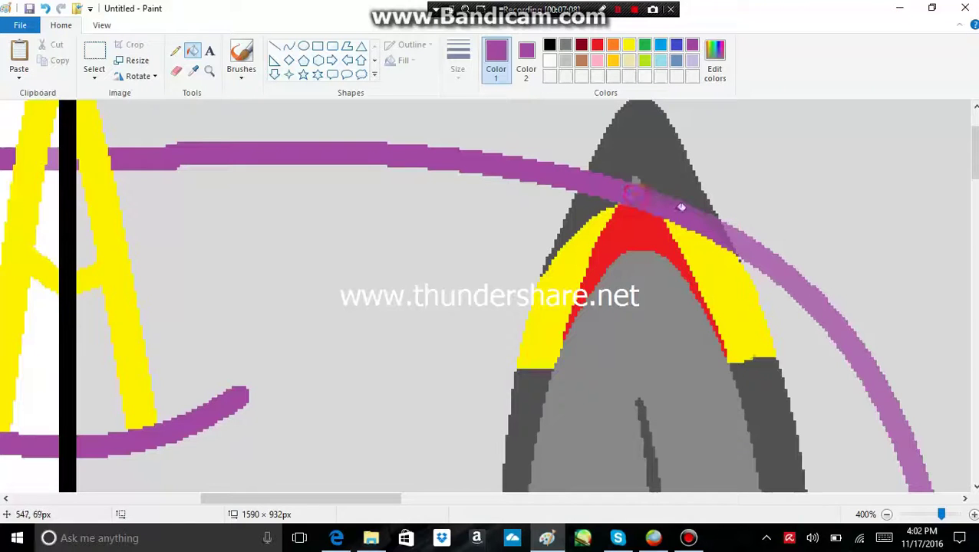
left_click(747, 240)
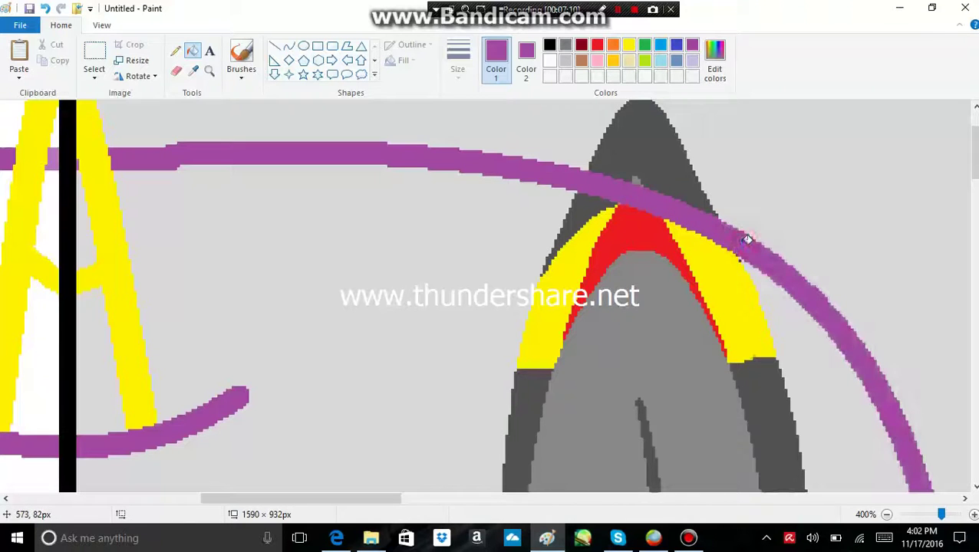
scroll(893, 321, "down", 1)
scroll(882, 332, "up", 2)
scroll(865, 329, "down", 3)
scroll(865, 330, "up", 3)
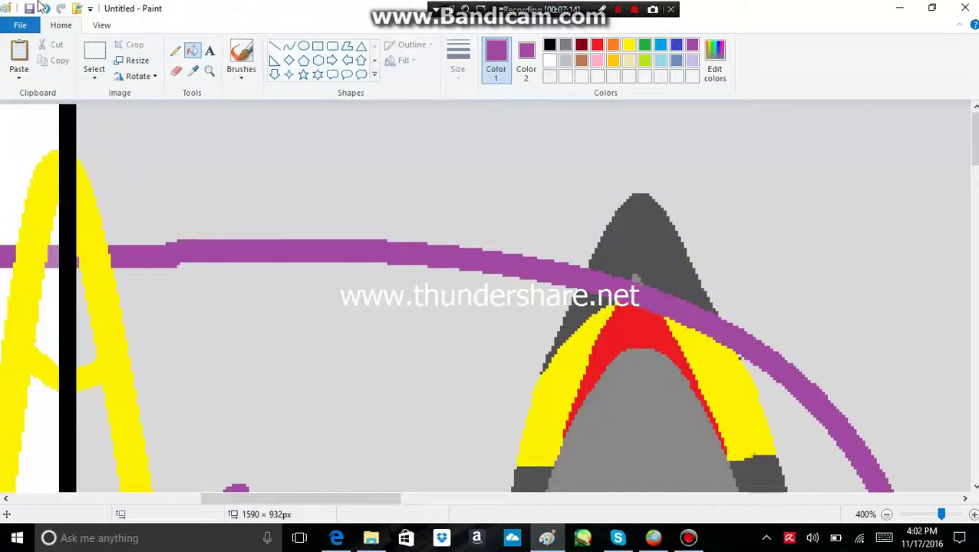
left_click(44, 8)
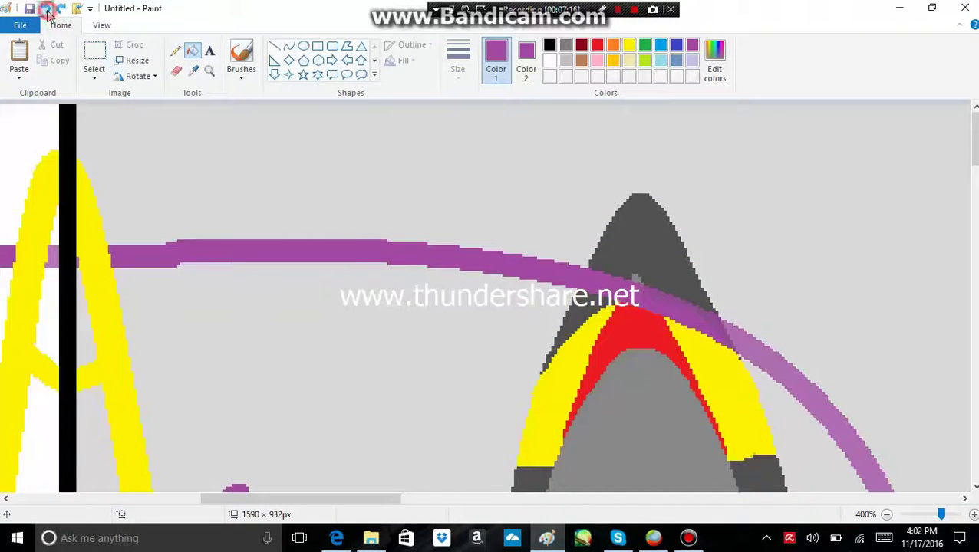
left_click(44, 7)
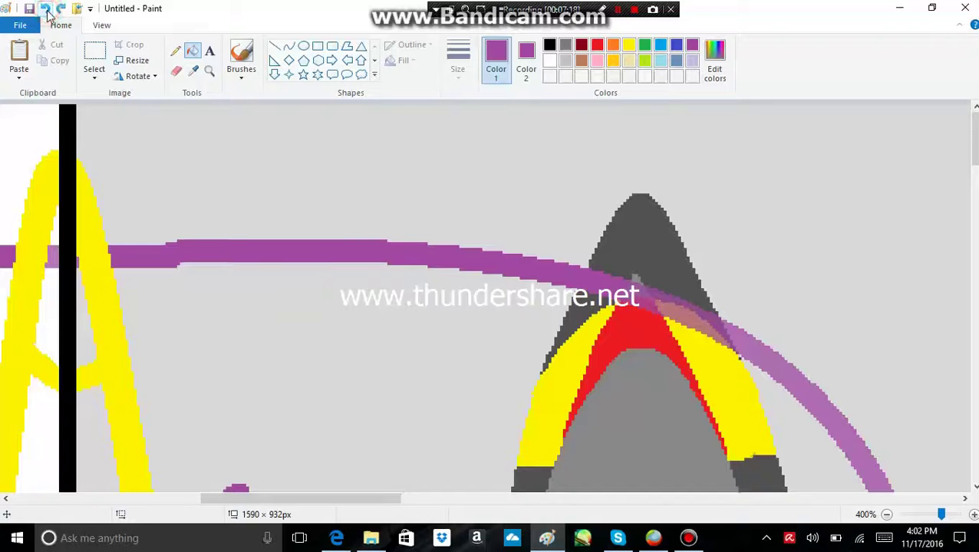
Step: Sample the light grey background as Color 2 and fill the right ear's dark tip above the mane line with it
left_click(193, 70)
right_click(365, 192)
right_click(622, 204)
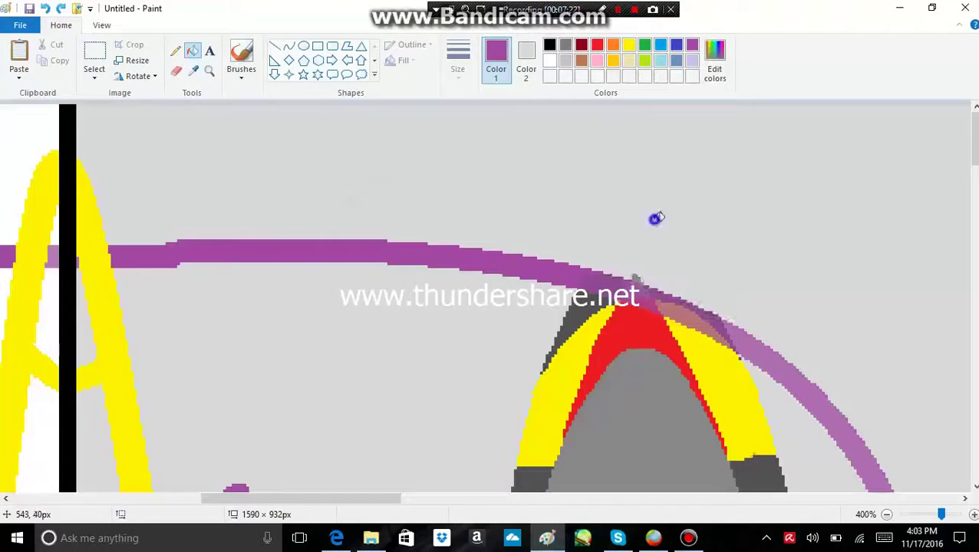
left_click(46, 9)
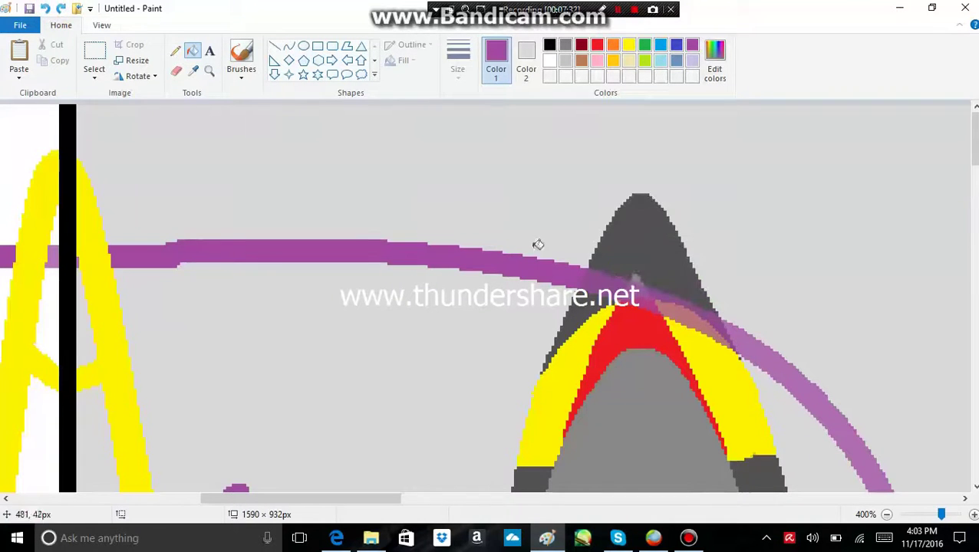
left_click(636, 276)
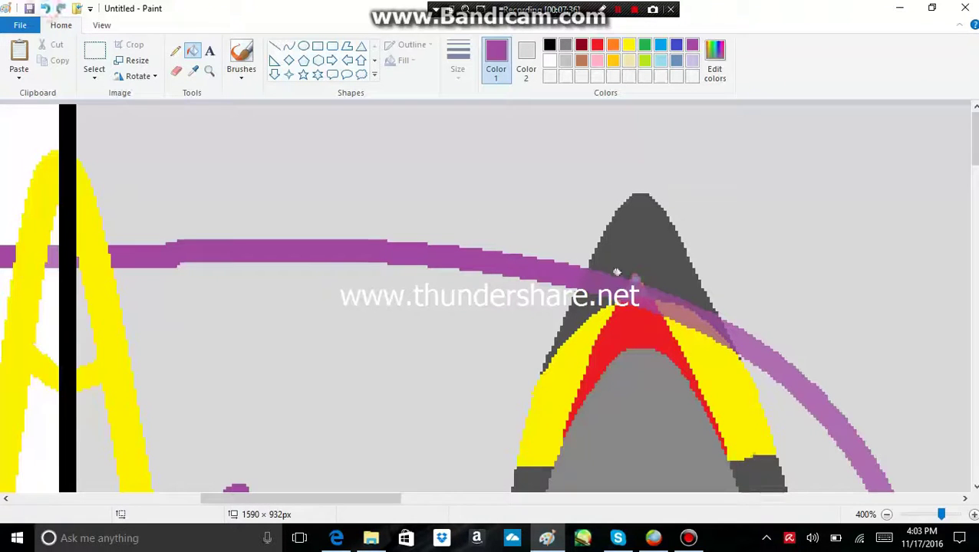
right_click(633, 270)
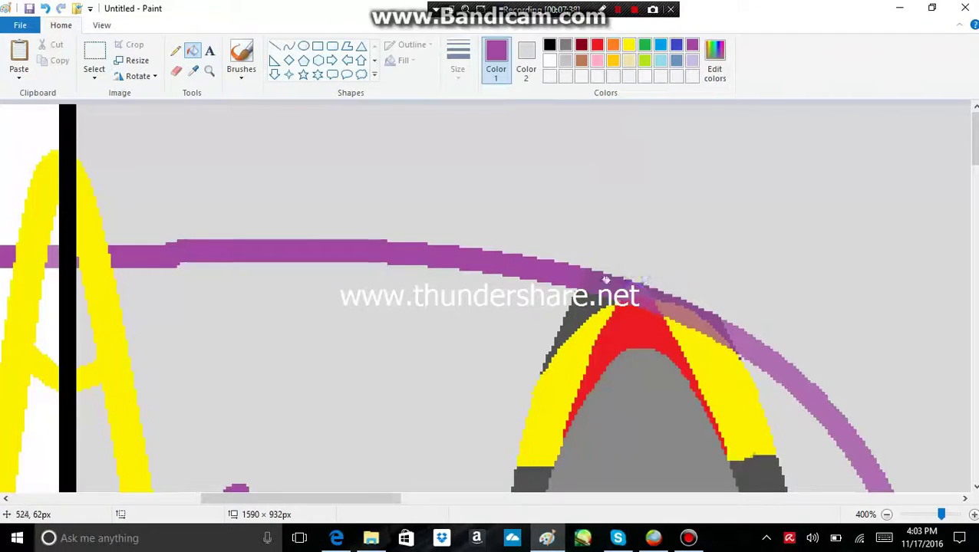
scroll(497, 253, "down", 1)
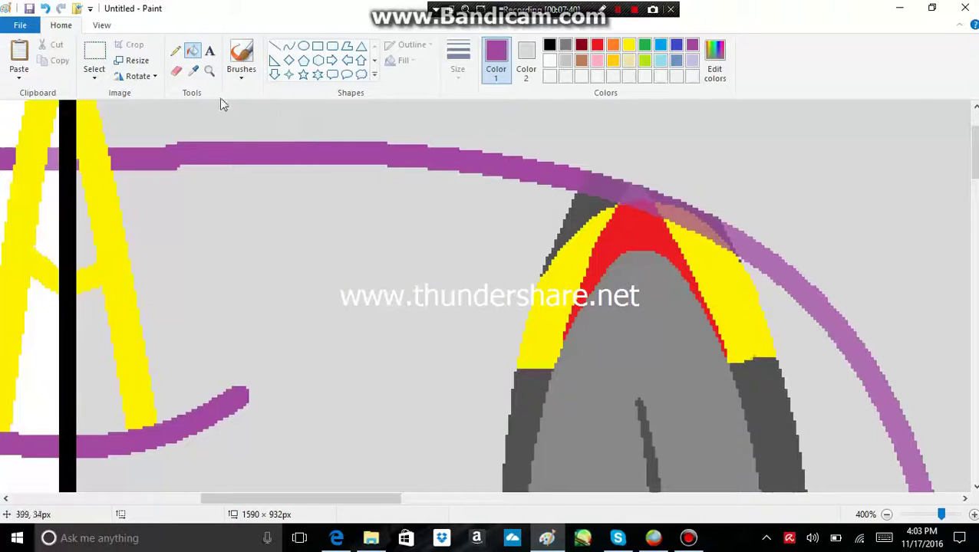
Step: Sample the ear's yellow and fill the right ear's dark inner edge and red band with it
left_click(193, 71)
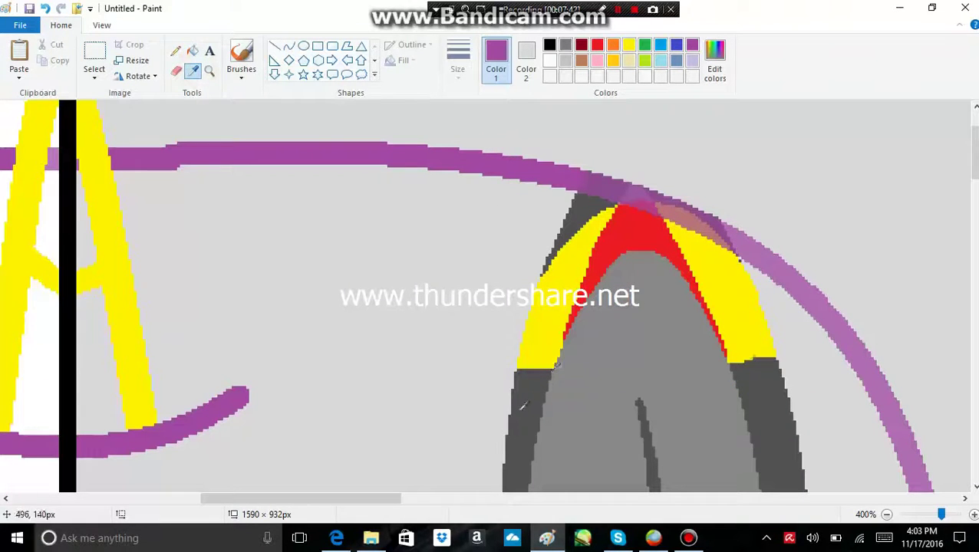
left_click(543, 338)
scroll(537, 333, "down", 1)
left_click(524, 309)
scroll(695, 301, "down", 3)
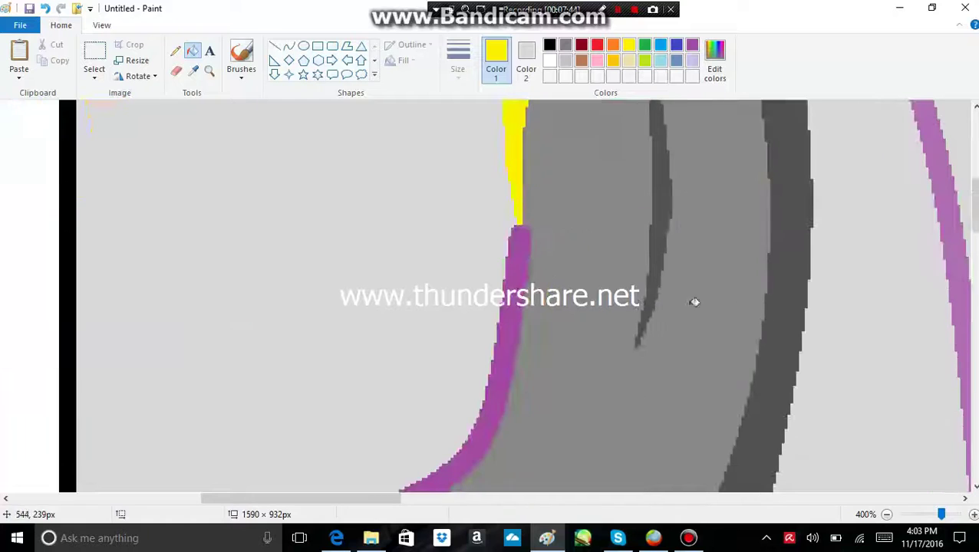
scroll(785, 252, "up", 3)
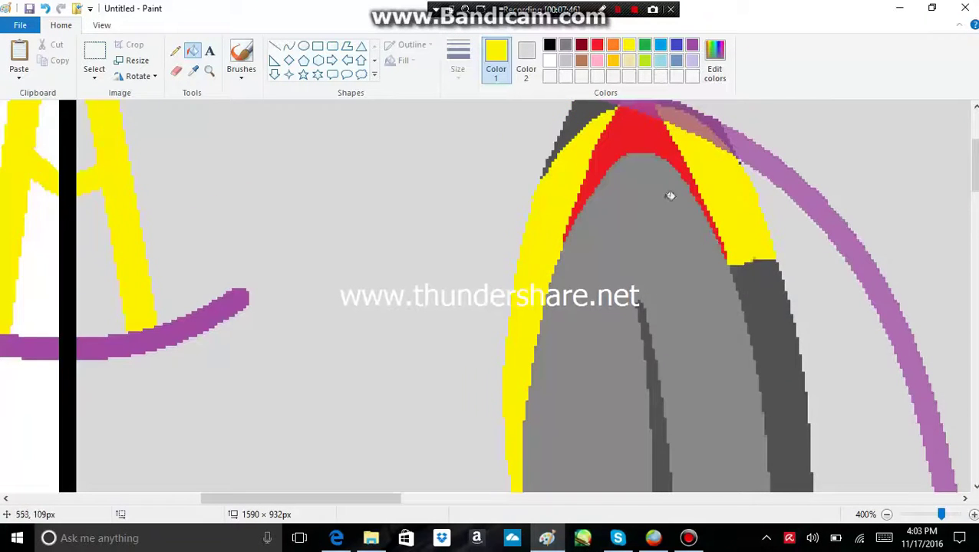
left_click(646, 148)
Step: Fill the mane overlap on the right ear's top band with yellow, undoing the fills that need redoing
scroll(637, 146, "up", 2)
left_click(633, 196)
left_click(629, 198)
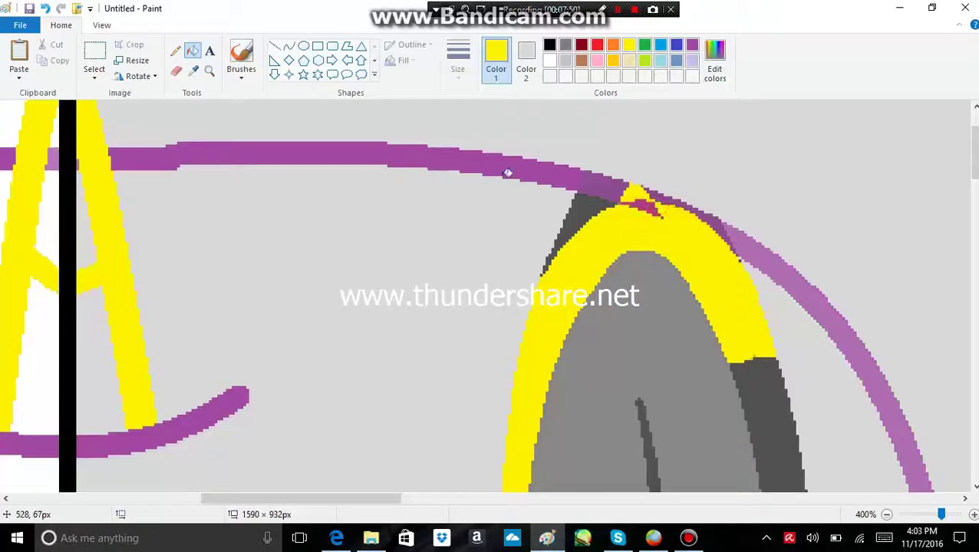
left_click(45, 9)
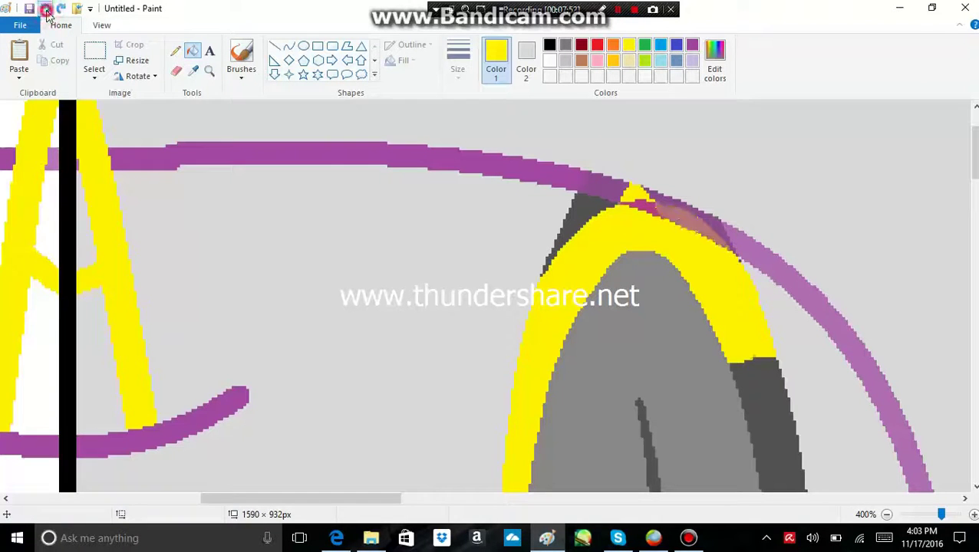
left_click(46, 9)
left_click(652, 203)
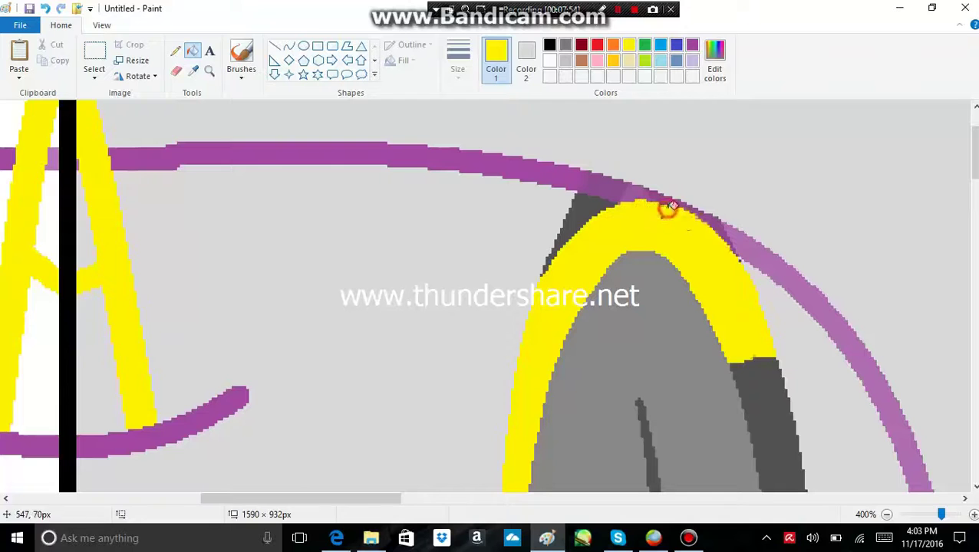
Step: Sample the light grey background and fill the dark wedge beside the right ear's yellow band, undoing the extra fill
left_click(193, 70)
left_click(422, 264)
left_click(576, 224)
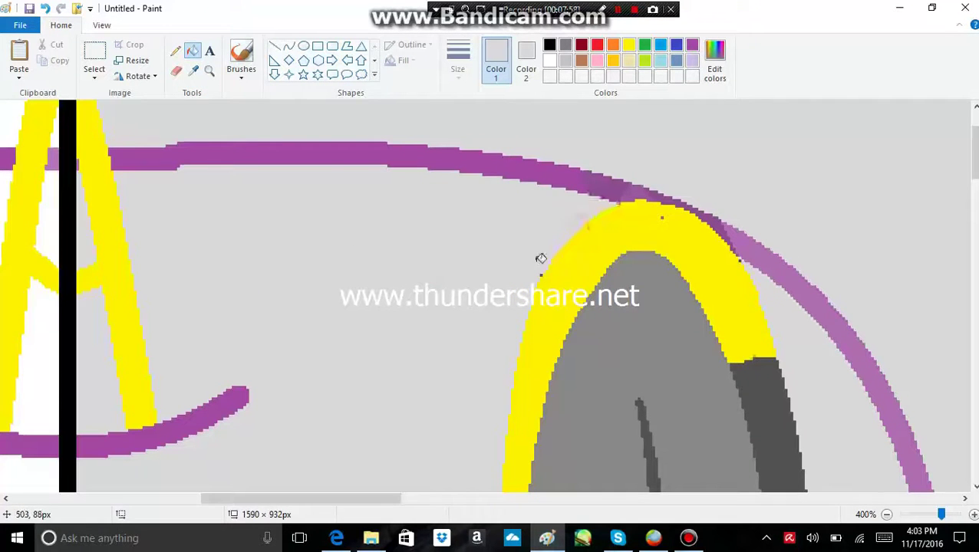
left_click(544, 273)
left_click(46, 10)
Step: Sample dark grey as Color 1 and erase the stray dark specks along the yellow ear band's outer edge with background grey
left_click(193, 70)
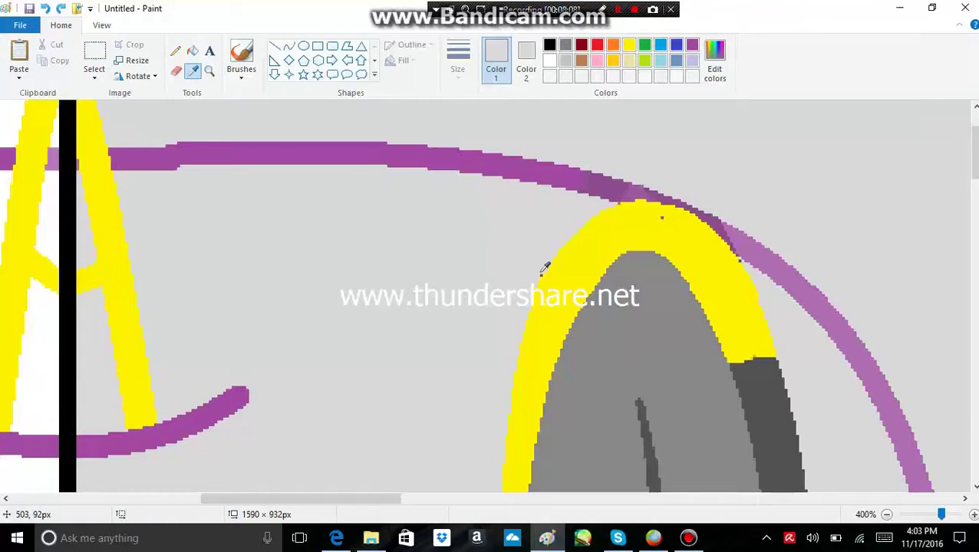
left_click(541, 273)
left_click(192, 70)
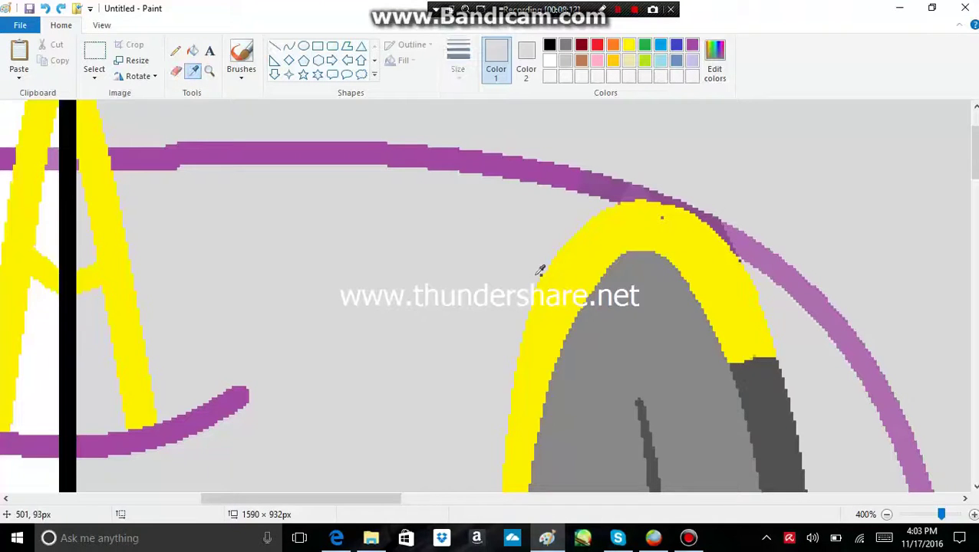
left_click(541, 273)
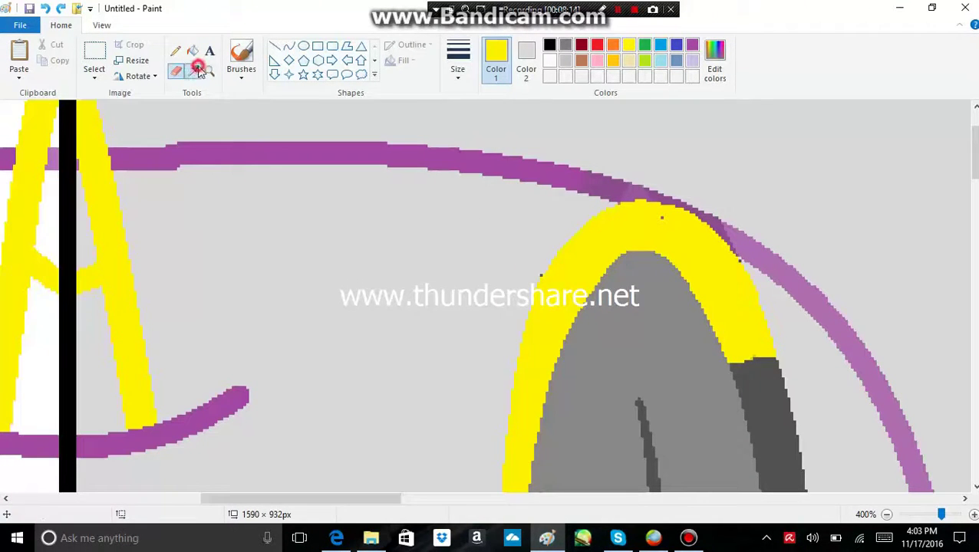
left_click(193, 70)
left_click(751, 378)
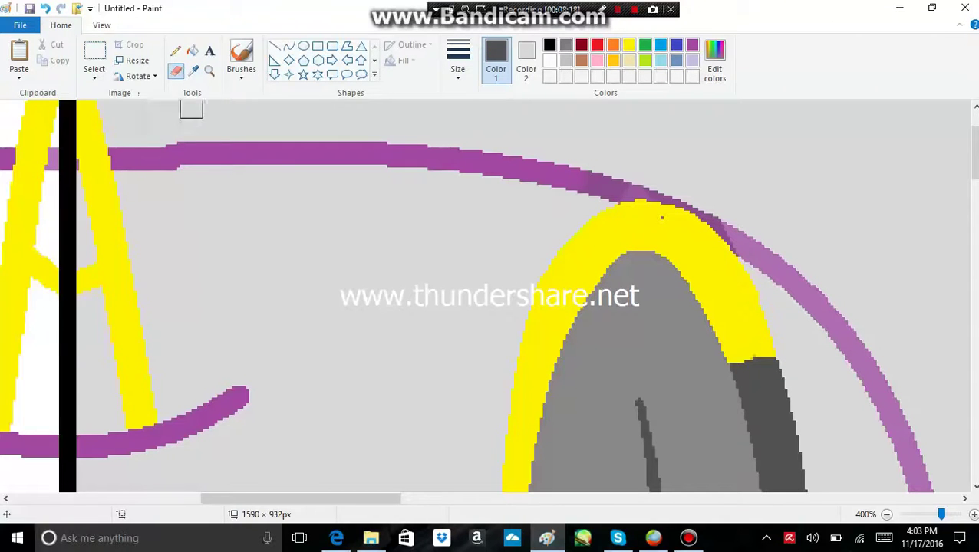
Step: Set yellow as Color 2 and the stray speck's colour as Color 1 to erase the speck inside the ear's yellow band
left_click(193, 71)
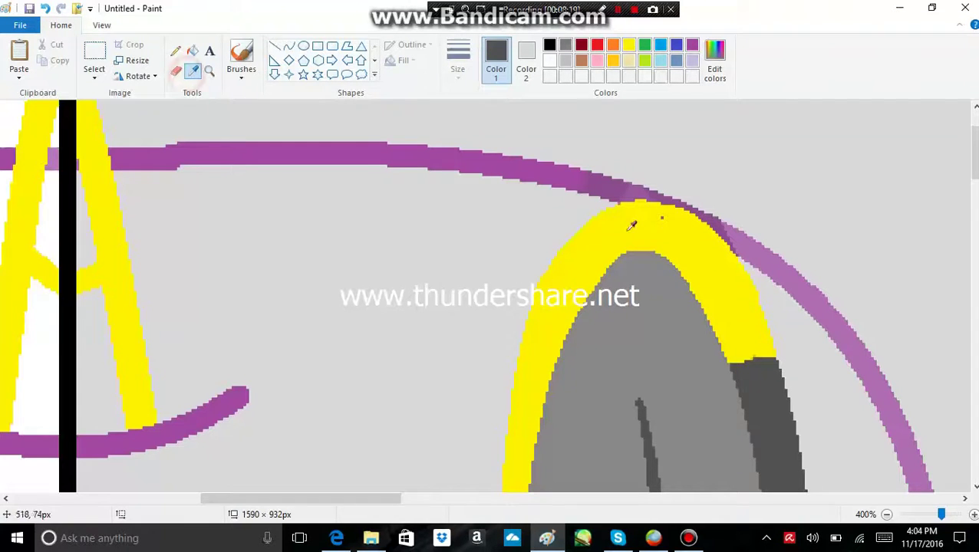
left_click(664, 214)
left_click(192, 71)
right_click(670, 224)
left_click(192, 71)
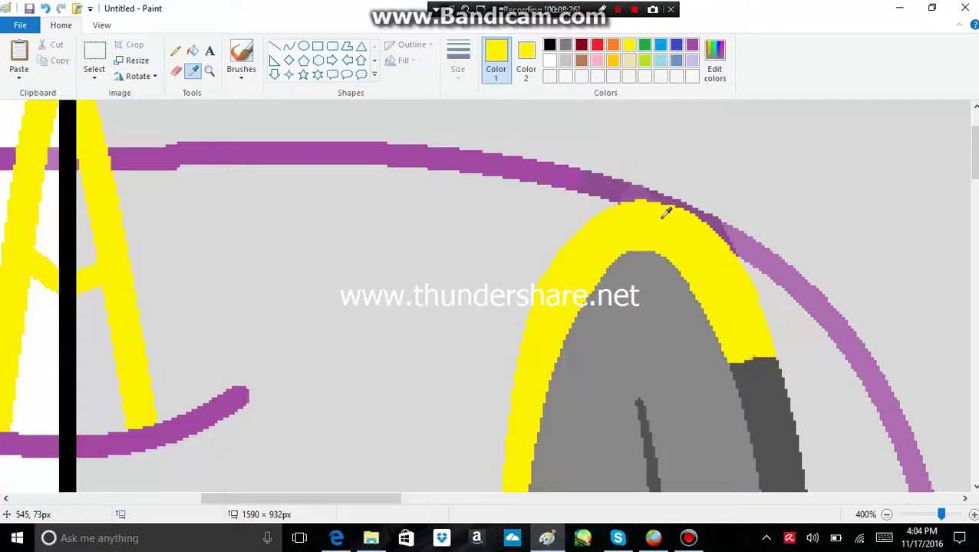
left_click(664, 214)
Step: Set purple as Color 1 and fill the mismatched purple sections of the mane line around the right ear's tip
scroll(214, 285, "down", 3)
scroll(191, 307, "up", 3)
scroll(169, 323, "down", 1)
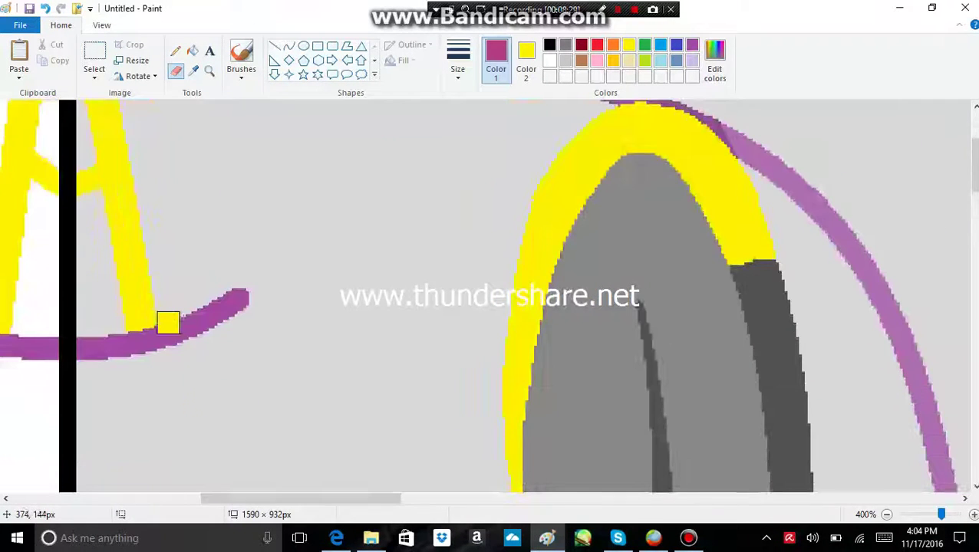
left_click(192, 52)
left_click(532, 60)
left_click(549, 61)
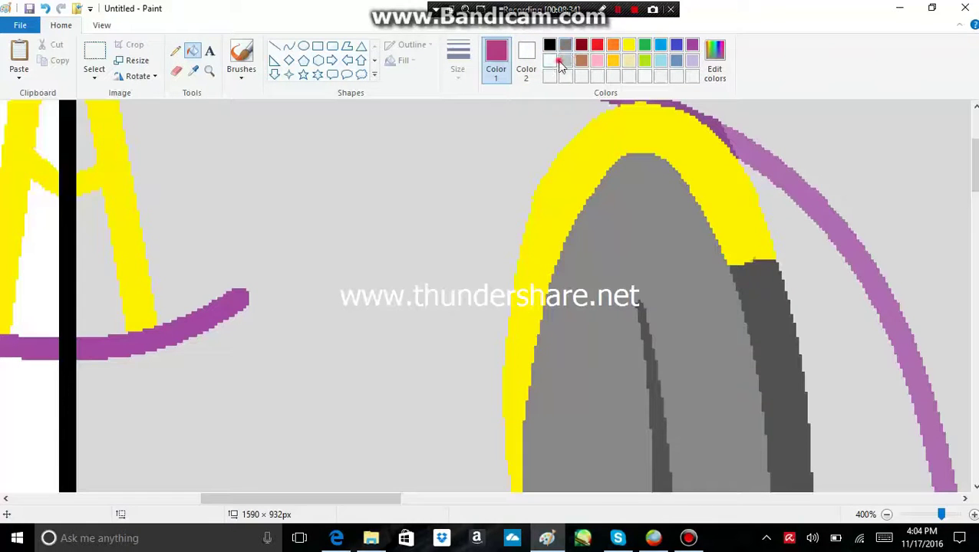
left_click(559, 61)
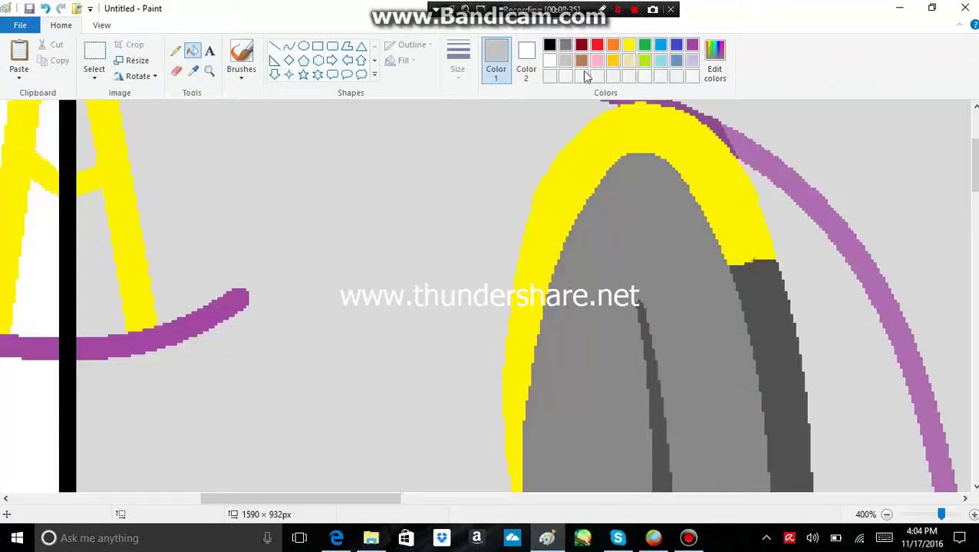
left_click(692, 44)
scroll(646, 171, "up", 2)
mouse_move(555, 176)
left_mouse_down()
mouse_move(608, 173)
mouse_move(741, 246)
left_mouse_up()
left_click(748, 246)
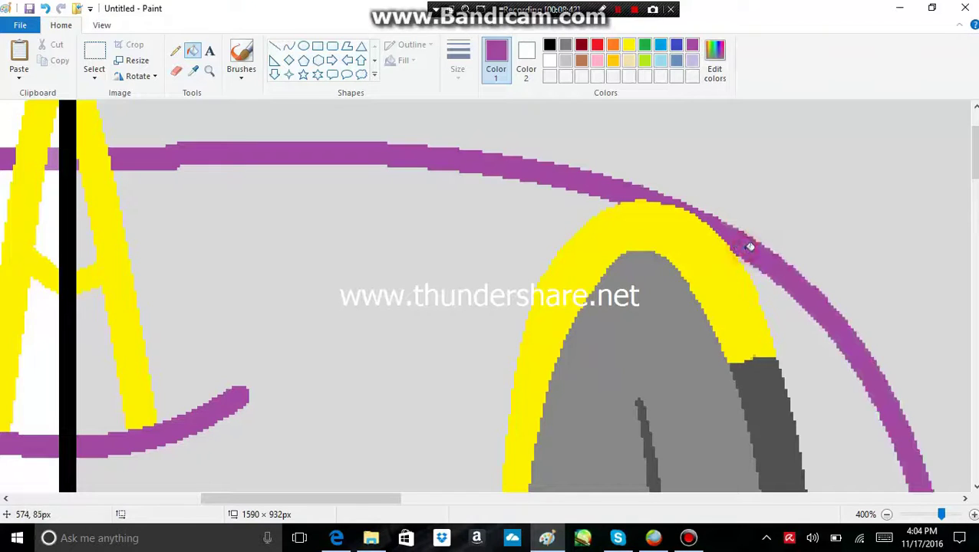
Step: Fill the lighter sections of the tail line below the right wing with solid purple, undoing the extra fill over the background
scroll(769, 243, "down", 5)
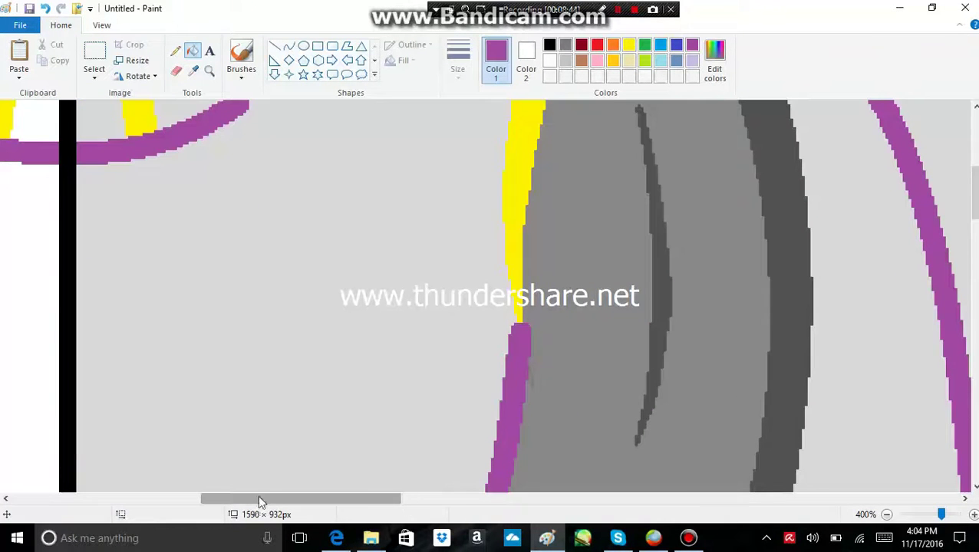
left_click_drag(318, 502, 423, 502)
scroll(465, 313, "down", 2)
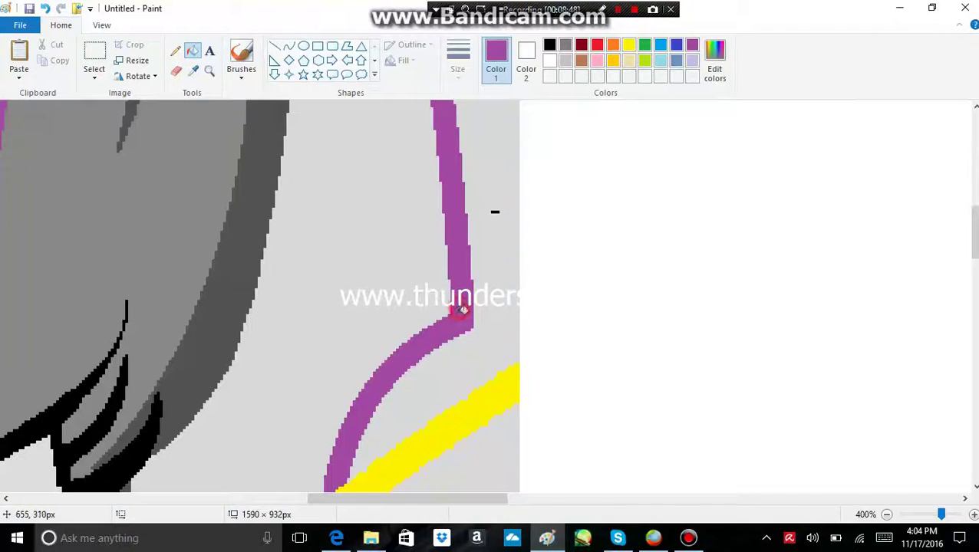
scroll(356, 356, "down", 12)
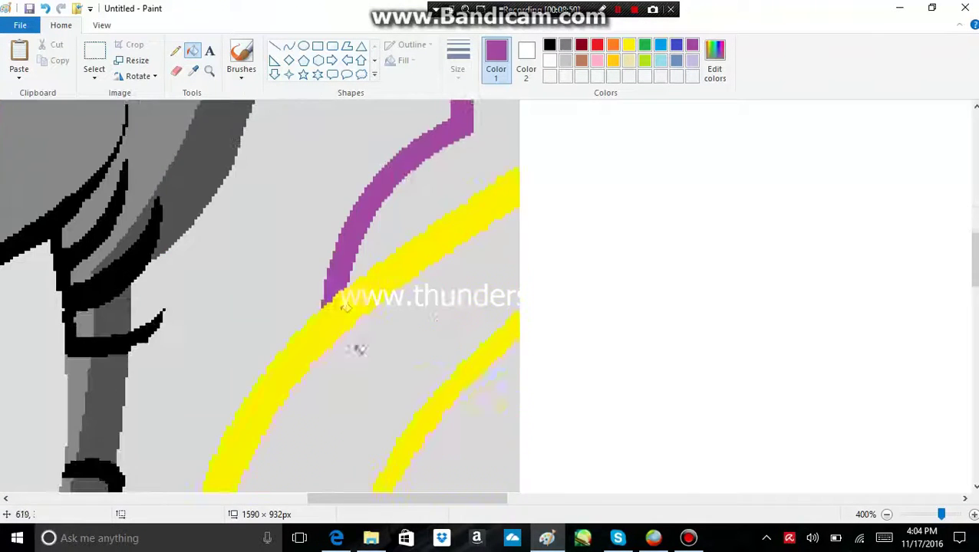
scroll(299, 302, "down", 6)
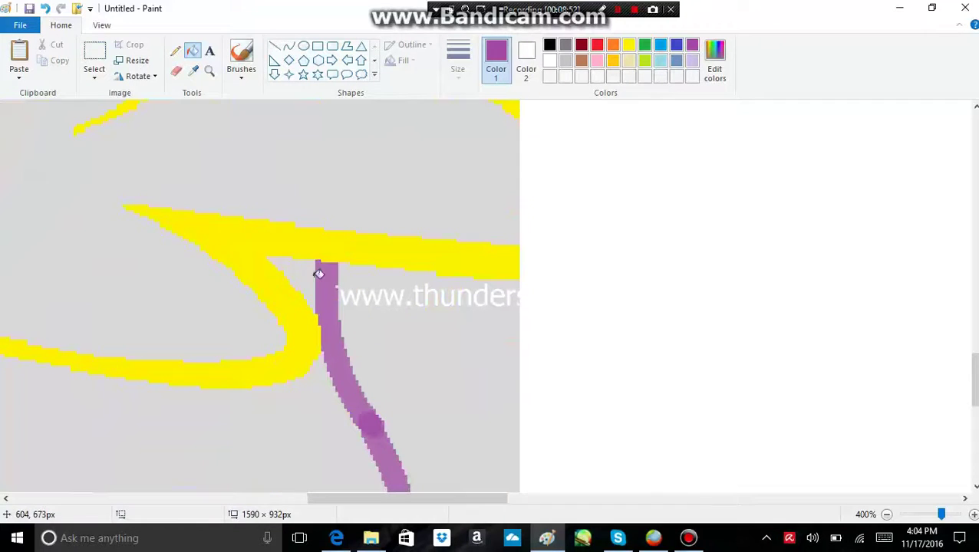
left_click_drag(324, 272, 372, 423)
scroll(385, 370, "down", 2)
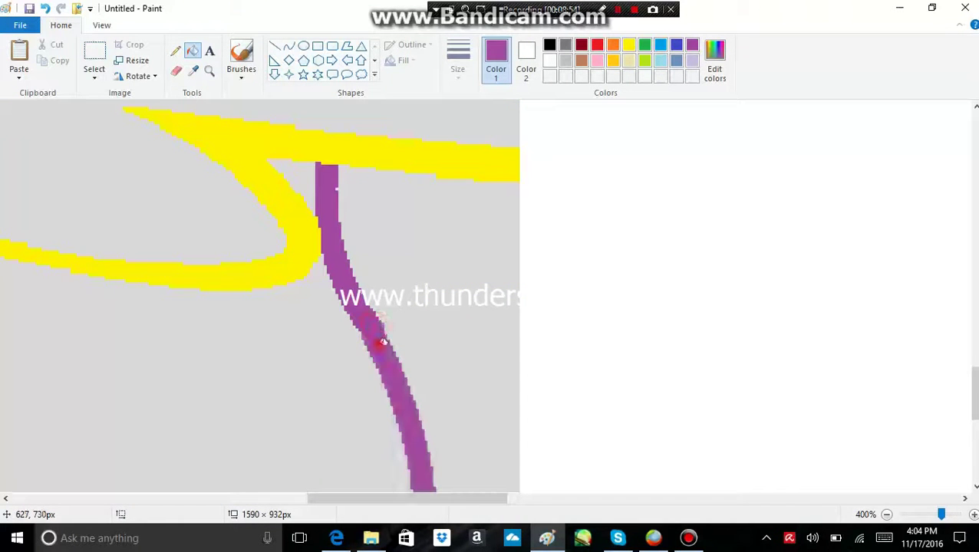
scroll(380, 337, "down", 6)
scroll(383, 327, "up", 3)
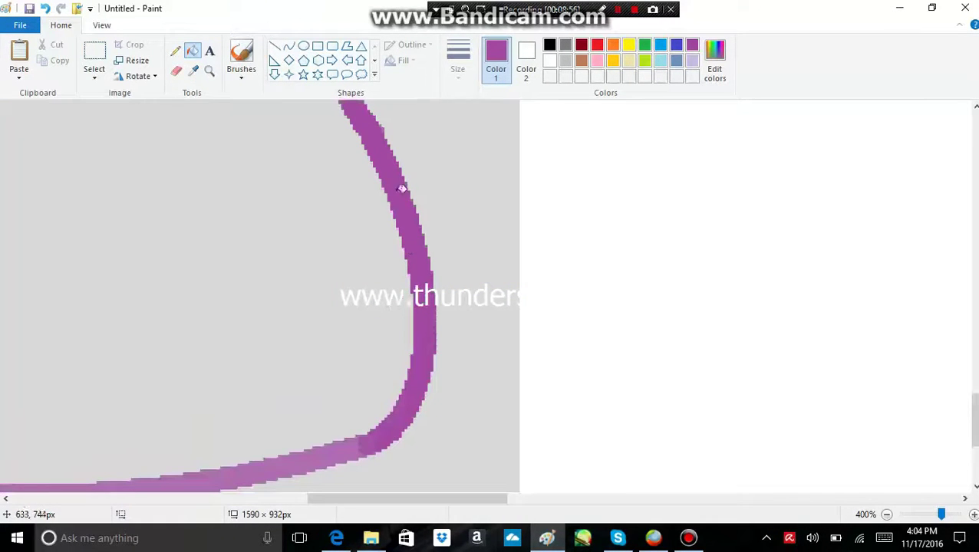
left_click(384, 124)
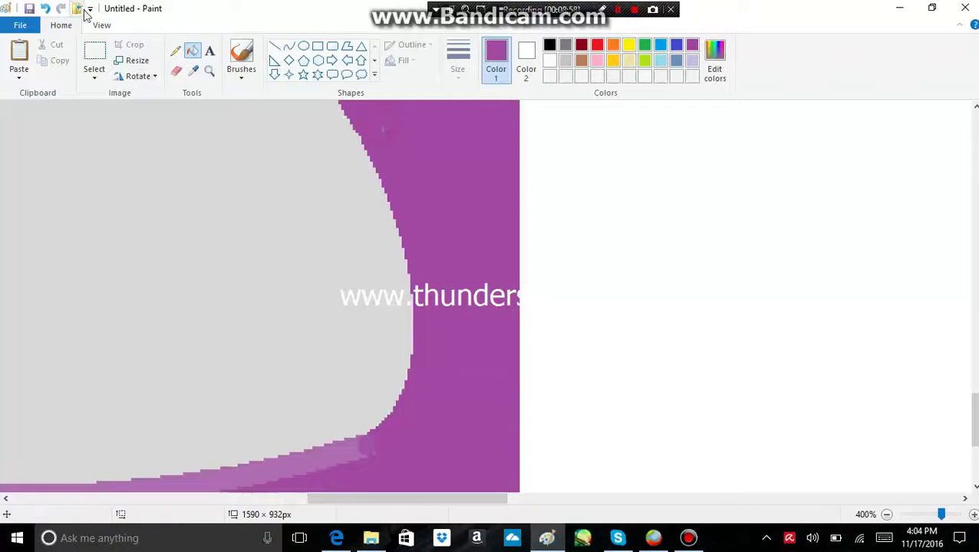
left_click(46, 9)
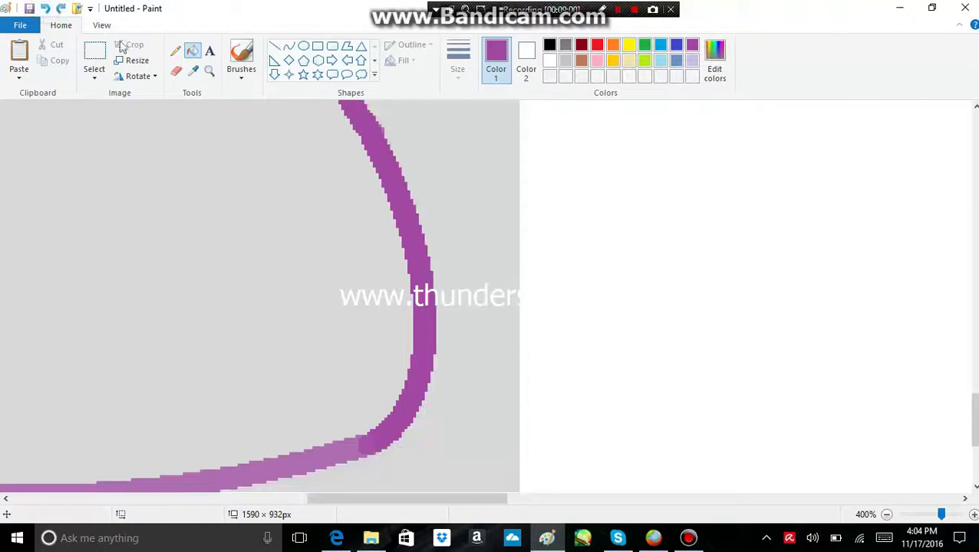
Step: Sample the tail line's light purple as Color 1, set Color 2 to solid purple, and switch to the eraser
left_click(191, 71)
left_click(332, 452)
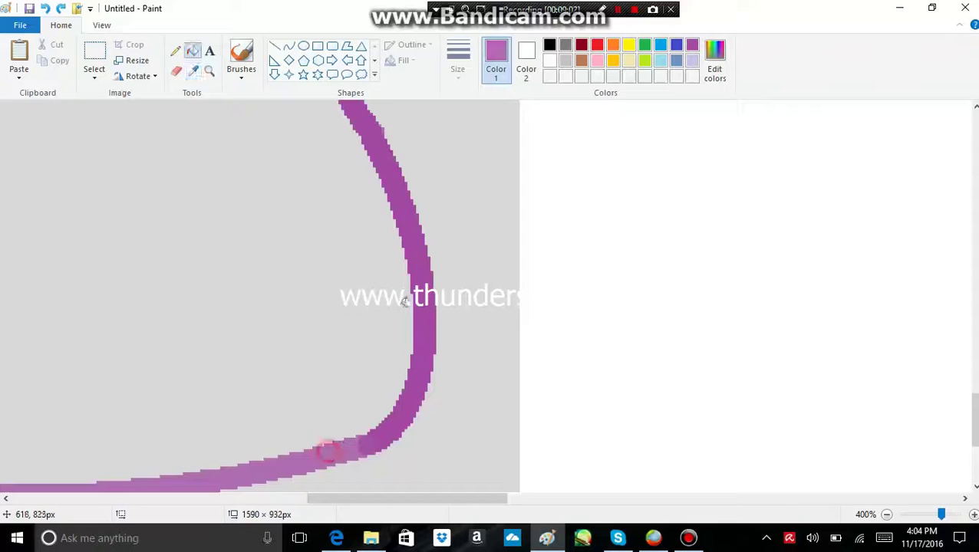
left_click(524, 58)
left_click(690, 46)
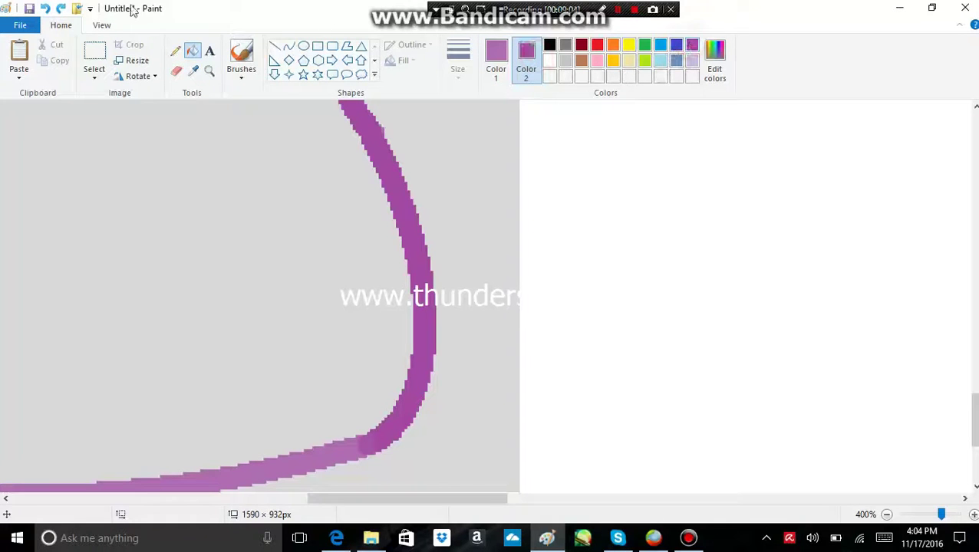
left_click(173, 71)
scroll(369, 253, "up", 3)
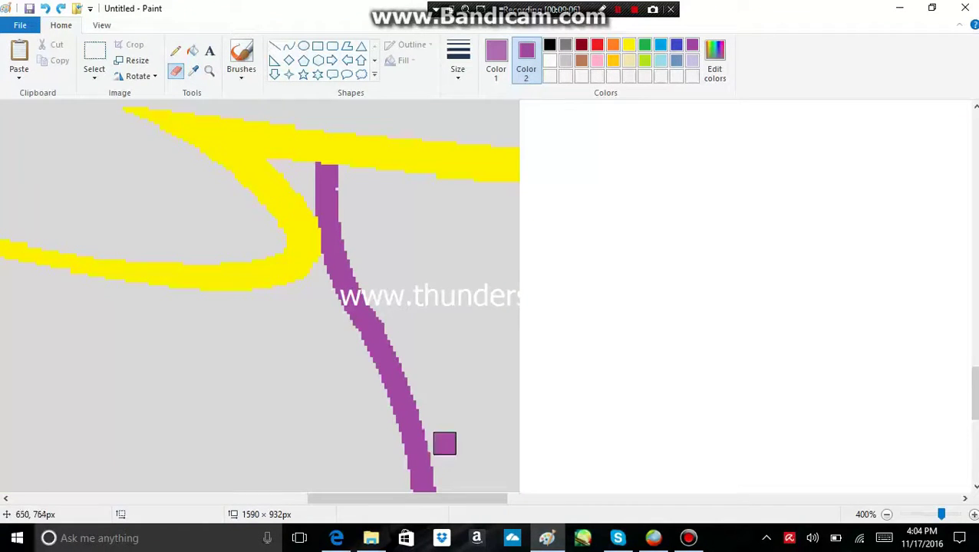
scroll(444, 442, "down", 1)
Step: Switch to Edge and look through the suggested videos on the open YouTube page, then return to Paint
left_click(337, 537)
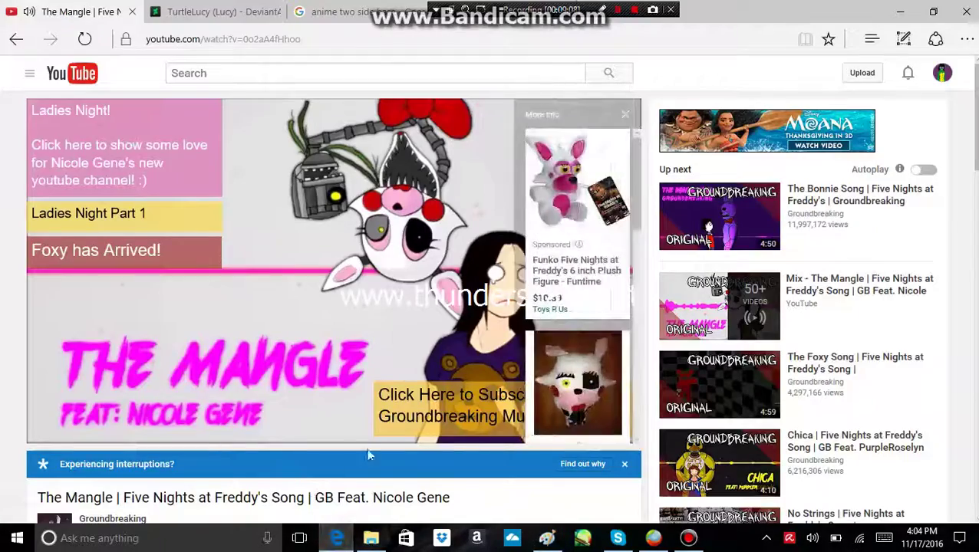
scroll(813, 361, "down", 5)
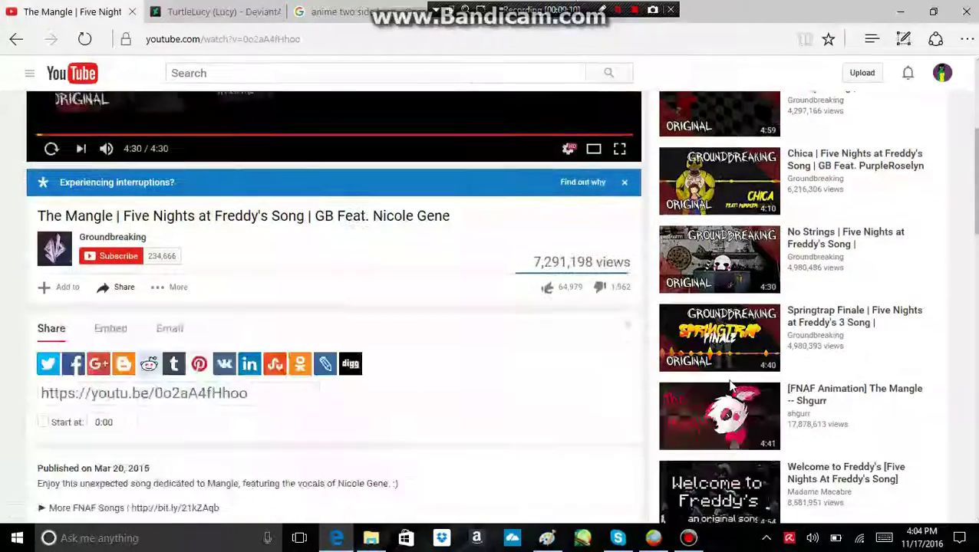
scroll(723, 389, "down", 4)
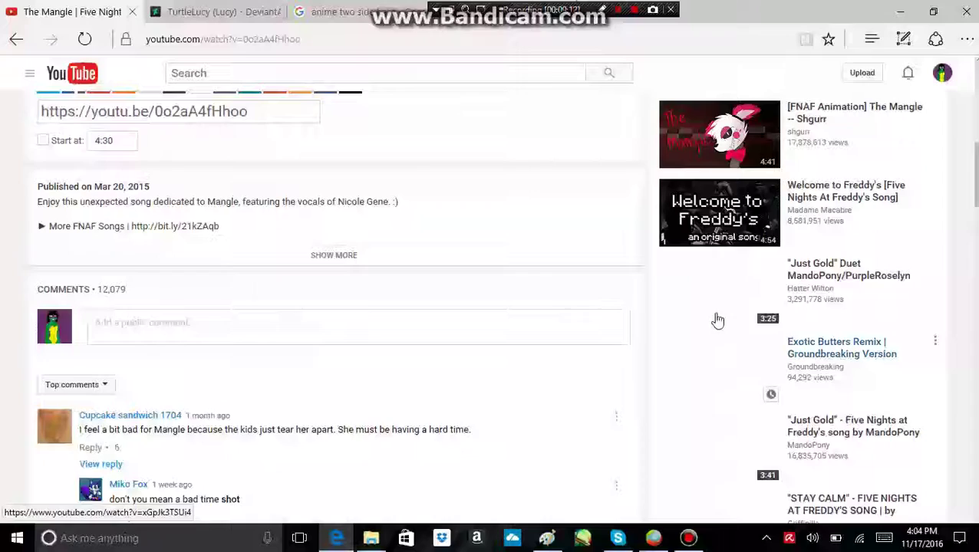
scroll(755, 306, "down", 4)
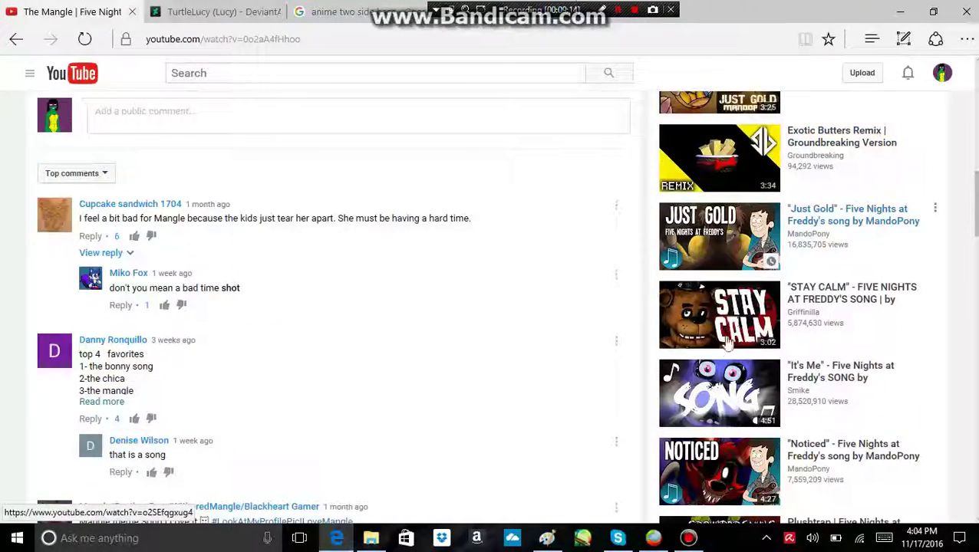
left_click(547, 538)
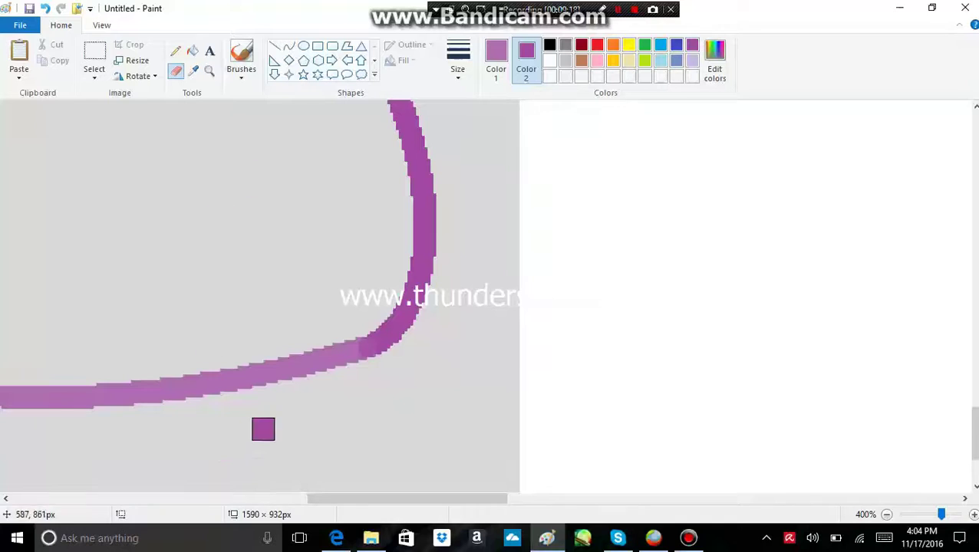
Step: Recolour the lower tail line solid purple by erasing over its light section and filling the remainder up to the leg
mouse_move(331, 355)
left_mouse_down()
mouse_move(251, 369)
mouse_move(344, 349)
mouse_move(248, 389)
mouse_move(210, 391)
left_mouse_up()
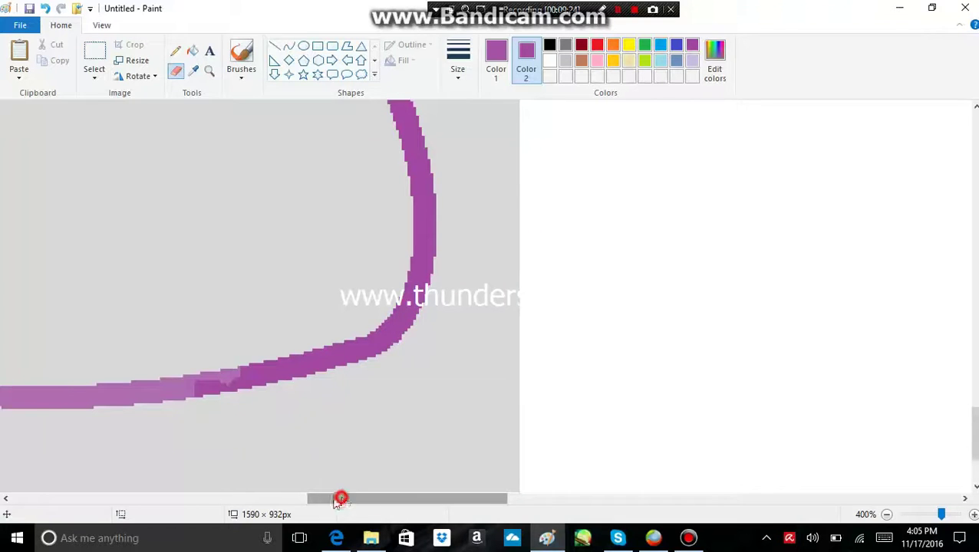
left_click_drag(340, 498, 294, 498)
left_click(192, 51)
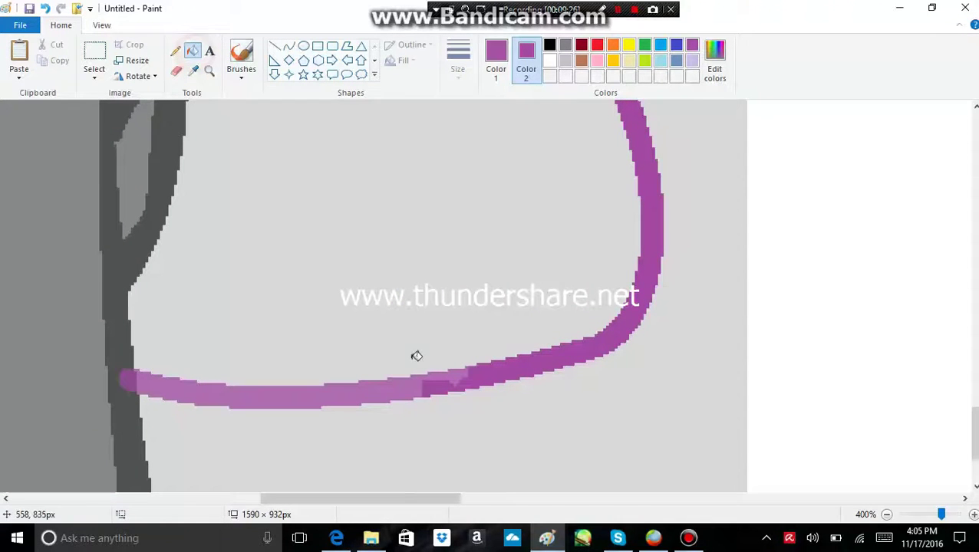
left_click(409, 384)
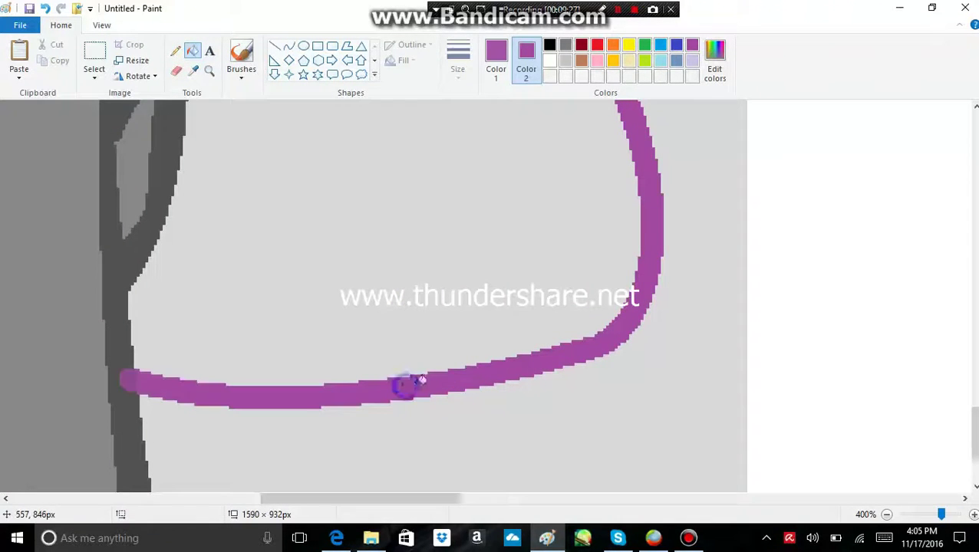
left_click(336, 538)
left_click(547, 538)
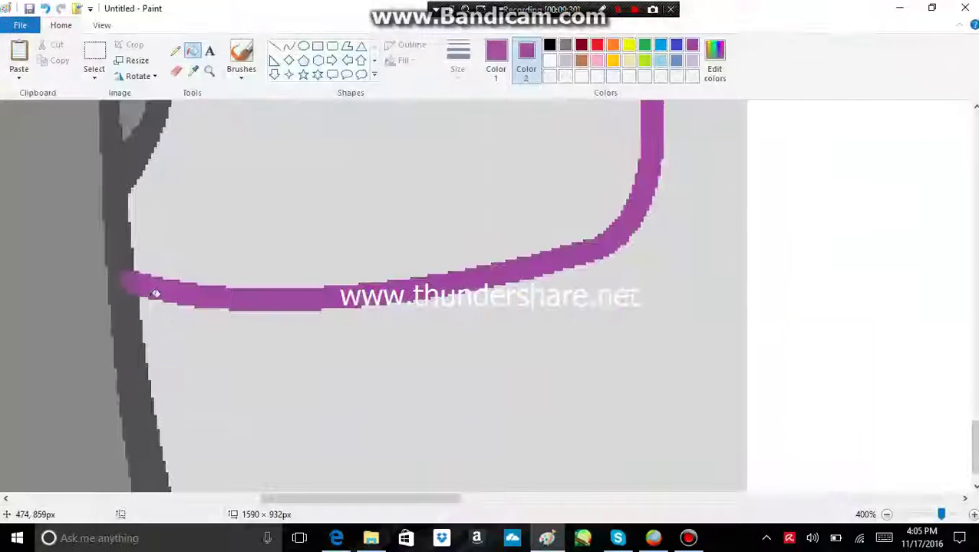
Step: Sample the leg outline's dark grey and fill the purple overlap where the tail line meets the leg
left_click(192, 69)
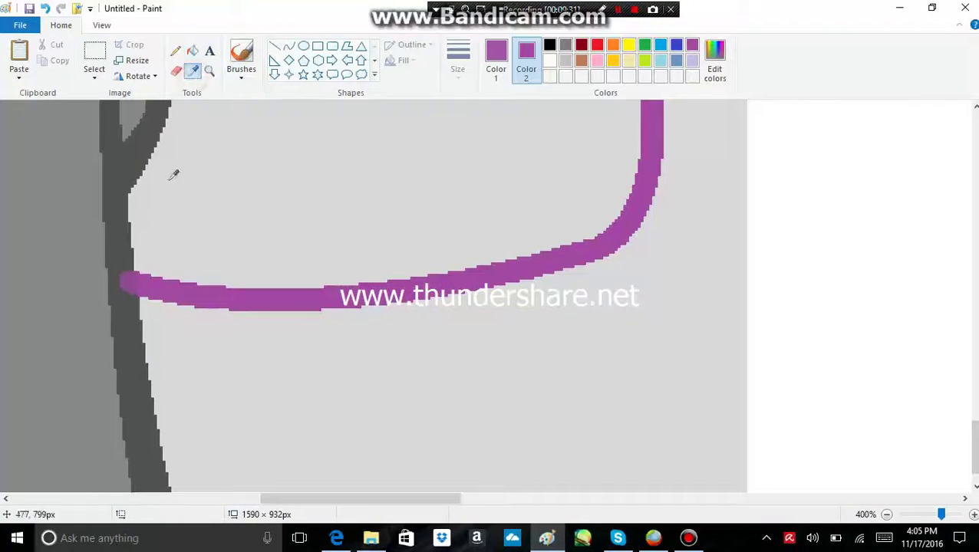
left_click(123, 259)
left_click(127, 284)
scroll(499, 415, "up", 2)
scroll(664, 246, "down", 2)
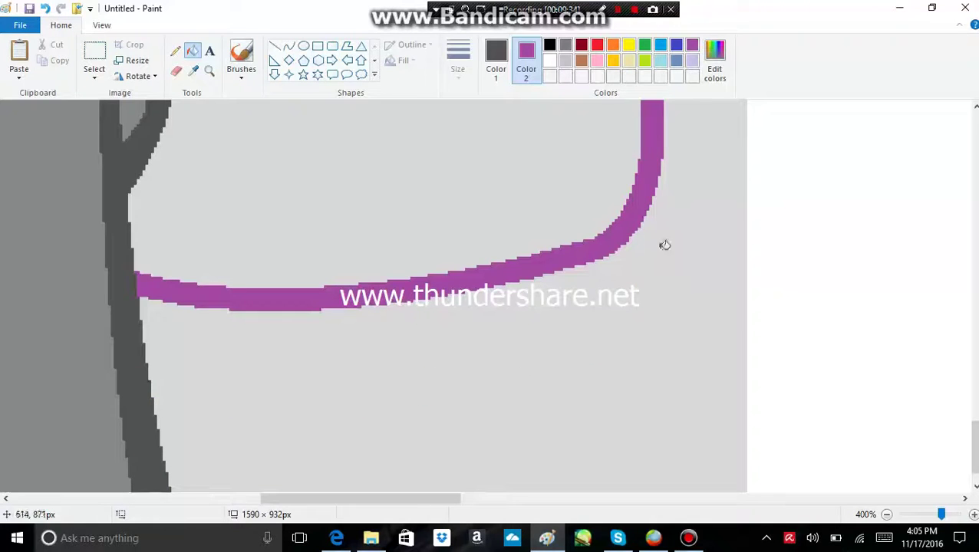
left_click(641, 9)
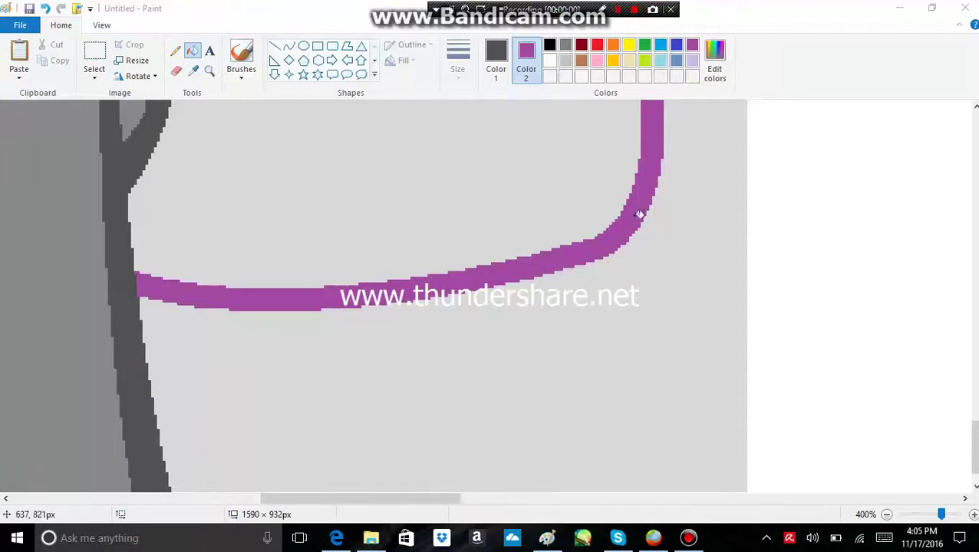
Step: Sample the light grey background as Color 1 to fill the black dash outside the mane's outer line
scroll(639, 214, "up", 2)
scroll(649, 260, "down", 2)
scroll(648, 261, "up", 20)
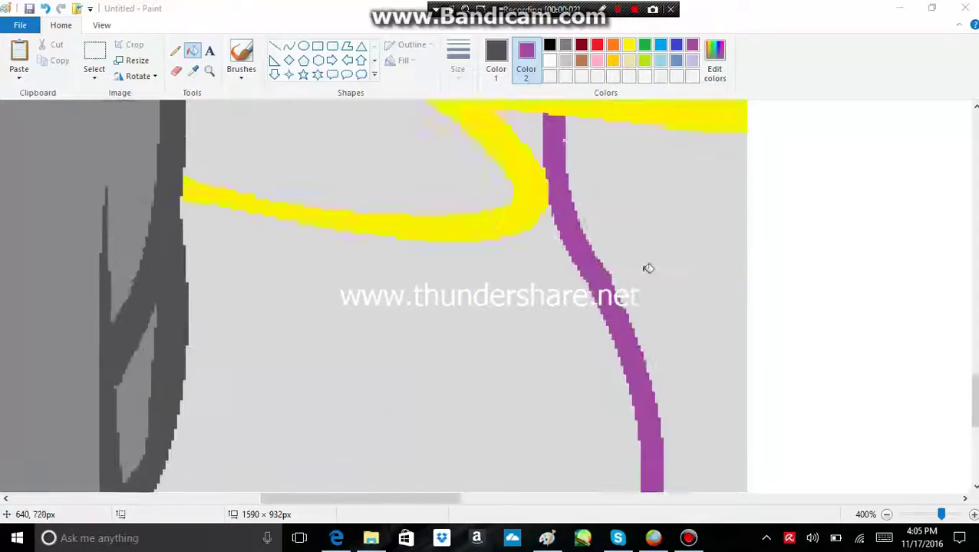
scroll(647, 270, "up", 6)
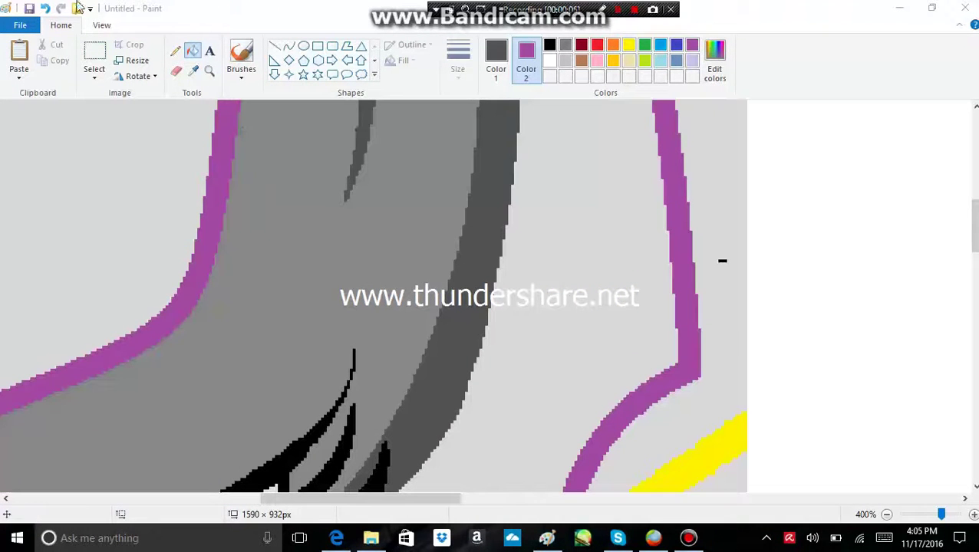
left_click(195, 70)
left_click(711, 244)
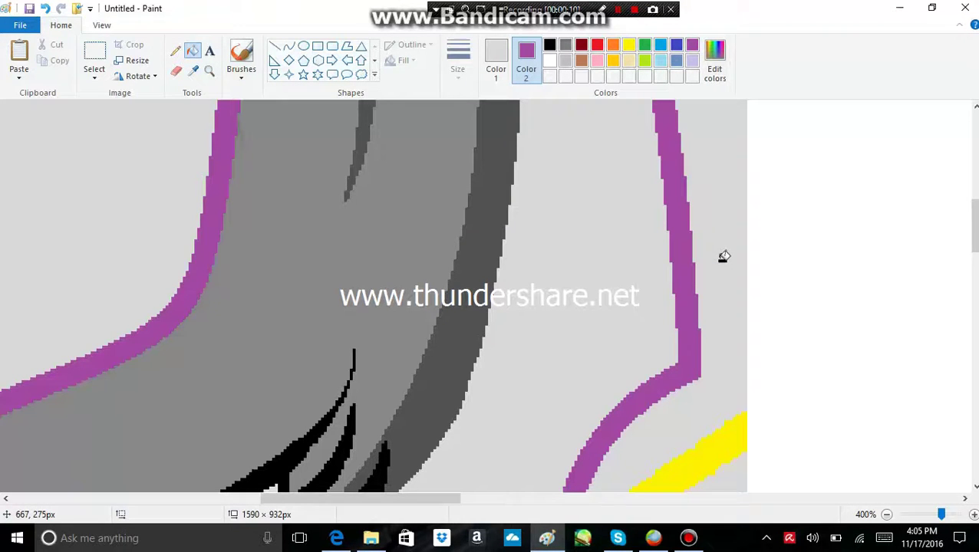
scroll(544, 328, "up", 3)
Step: Sample the right ear outline's dark grey and fill the ear's yellow band with it
left_click(194, 71)
left_click(475, 185)
scroll(475, 185, "up", 5)
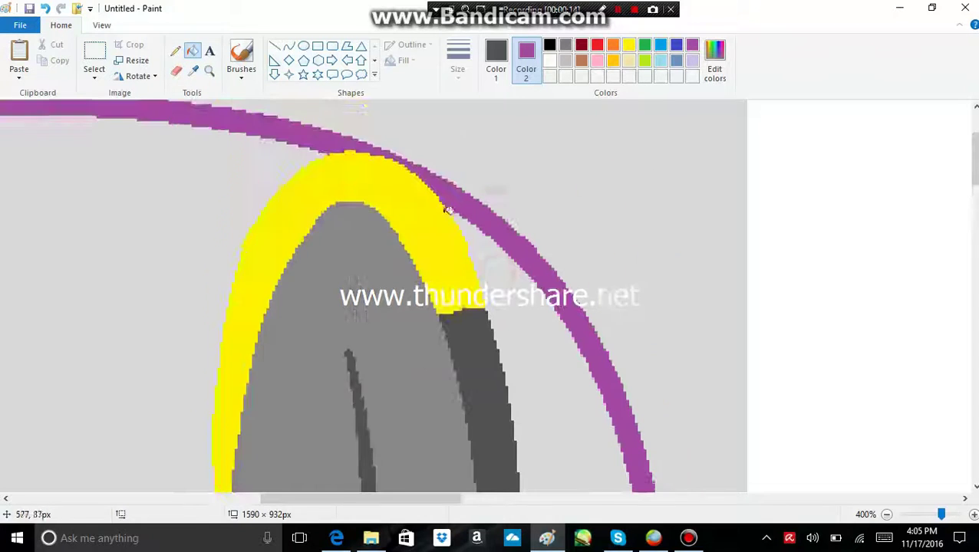
left_click(350, 169)
scroll(430, 218, "down", 2)
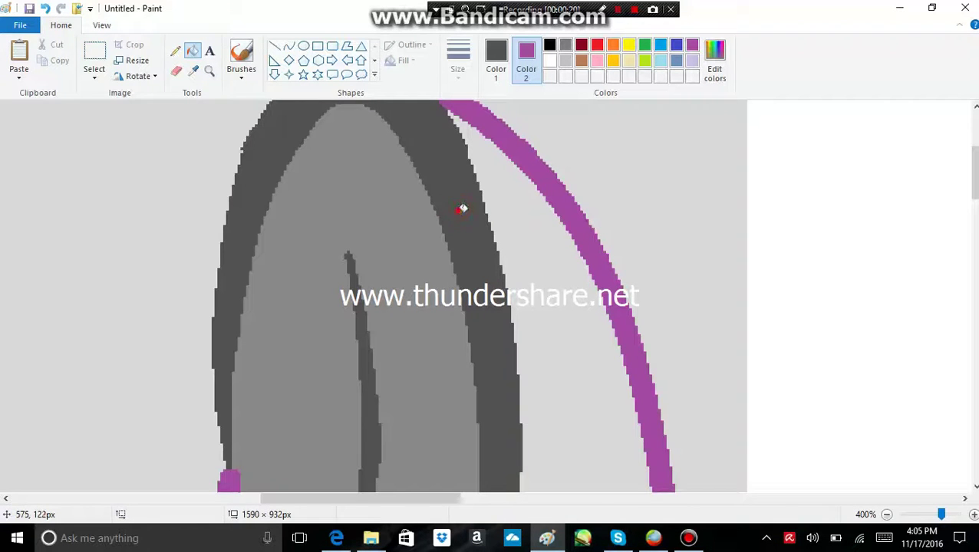
scroll(797, 406, "down", 5)
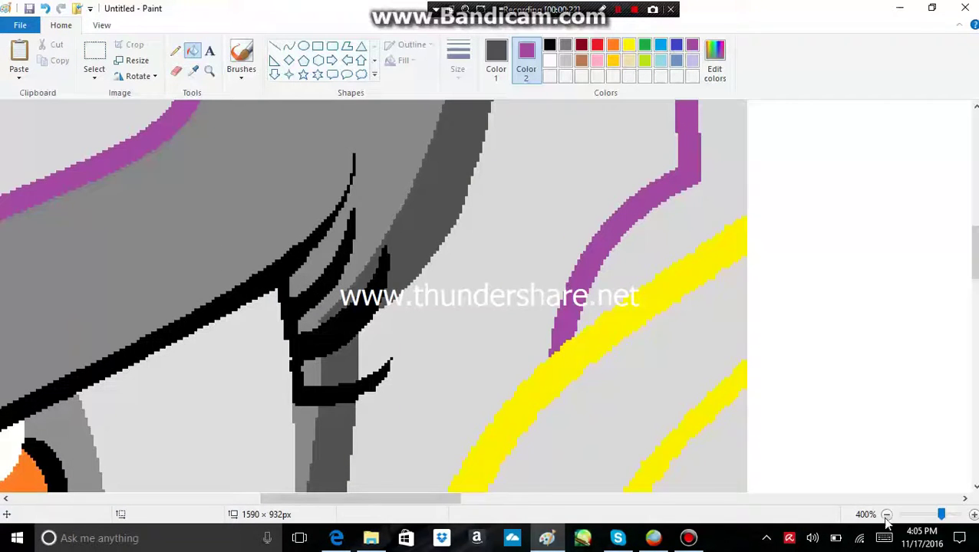
Step: Zoom out to 25% to examine the whole drawing
left_click(886, 514)
left_click(886, 515)
left_click(885, 515)
left_click(886, 515)
left_click(885, 515)
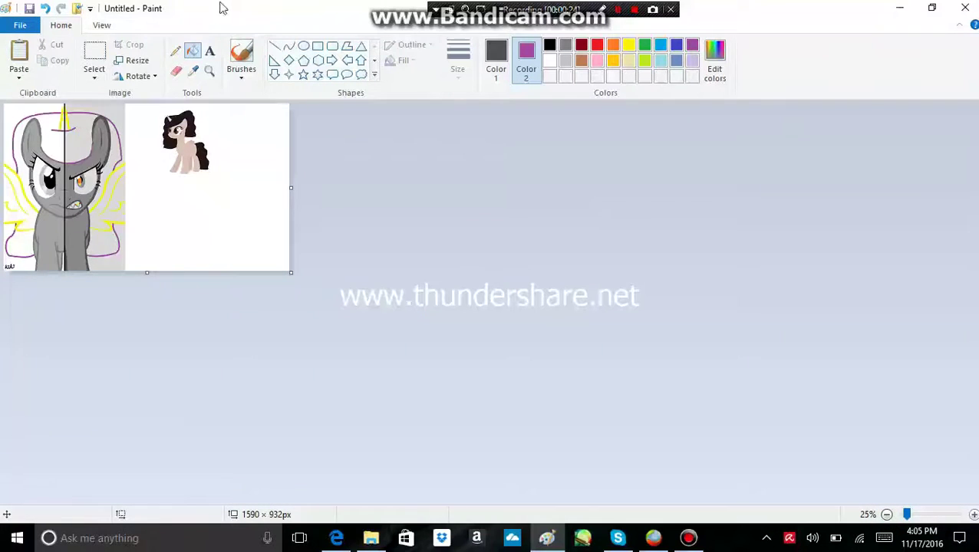
Step: Examine the large split-face pony drawing at close range, from the forehead down to the mouth and chest
left_click(214, 72)
left_click(66, 184)
left_click(197, 284)
scroll(230, 307, "down", 3)
scroll(265, 296, "up", 5)
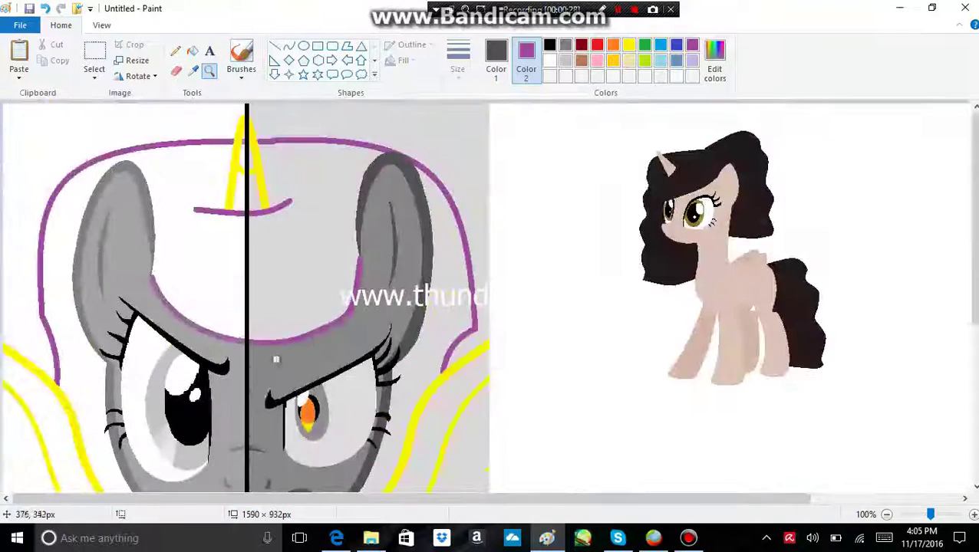
left_click(195, 491)
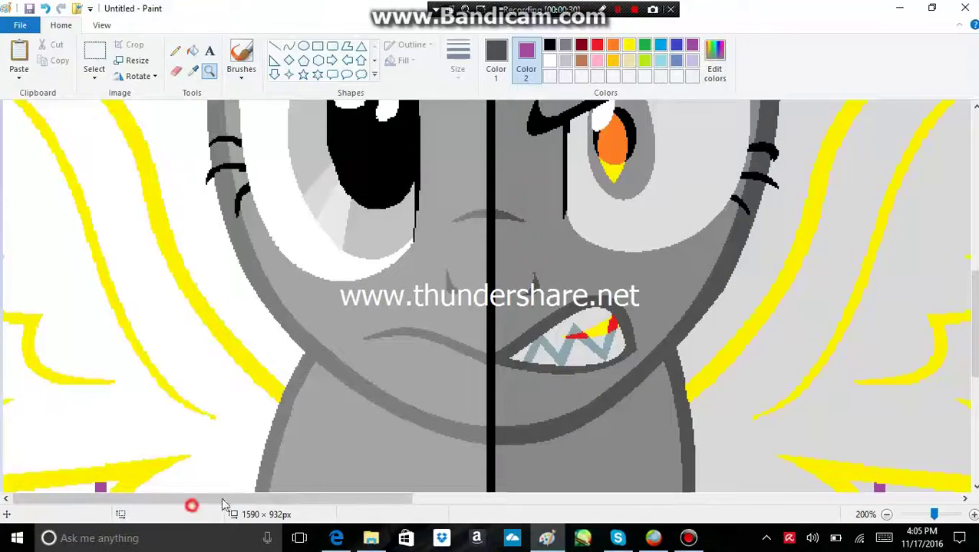
scroll(204, 474, "down", 3)
scroll(193, 478, "up", 2)
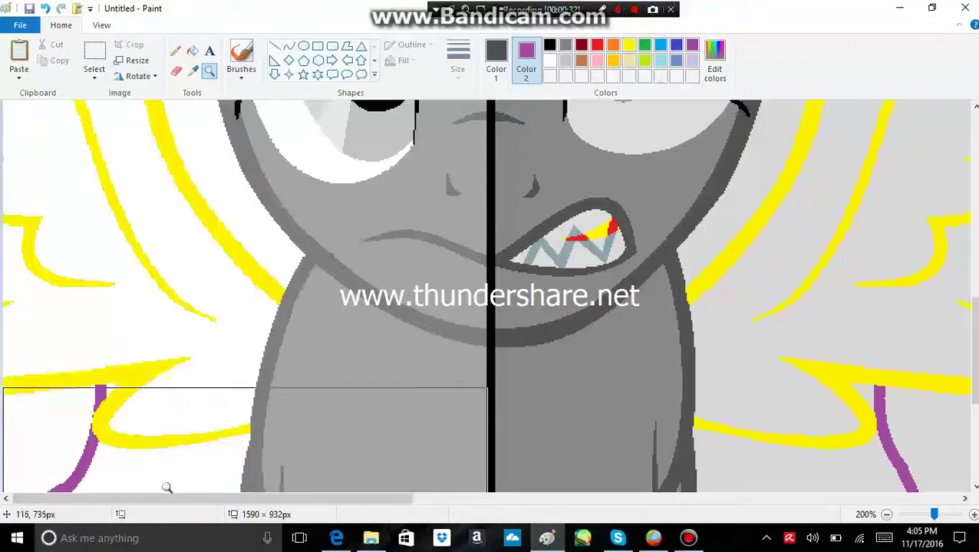
left_click_drag(146, 498, 234, 510)
Step: Sample the darker tan outline colour from the edge of the small reference pony's neck as Color 1
right_click(559, 432)
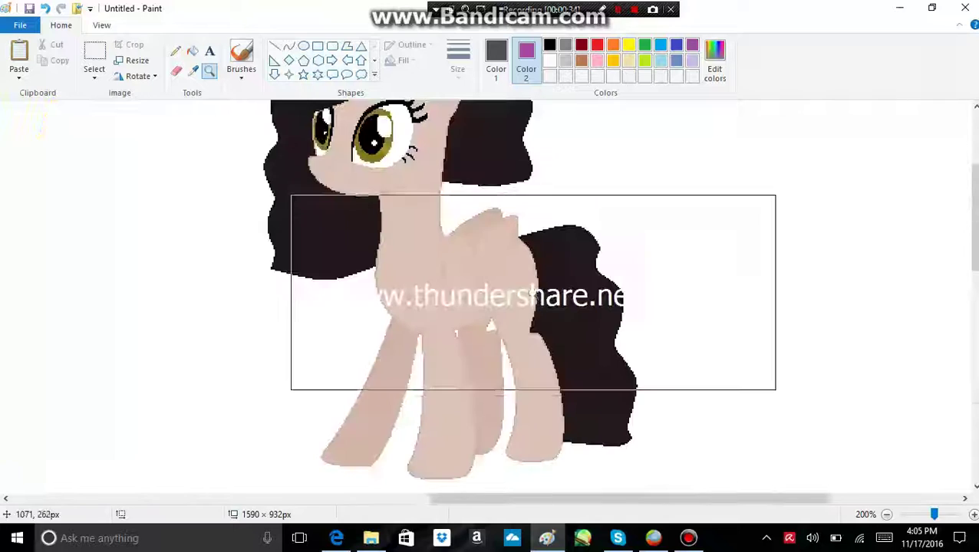
left_click(428, 225)
left_click(428, 225)
left_click(235, 260)
left_click(235, 260)
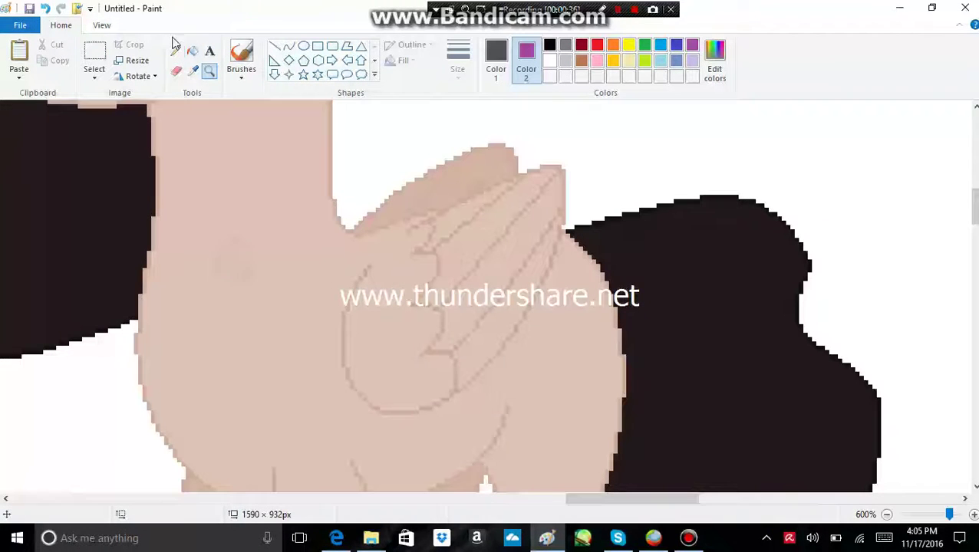
left_click(192, 70)
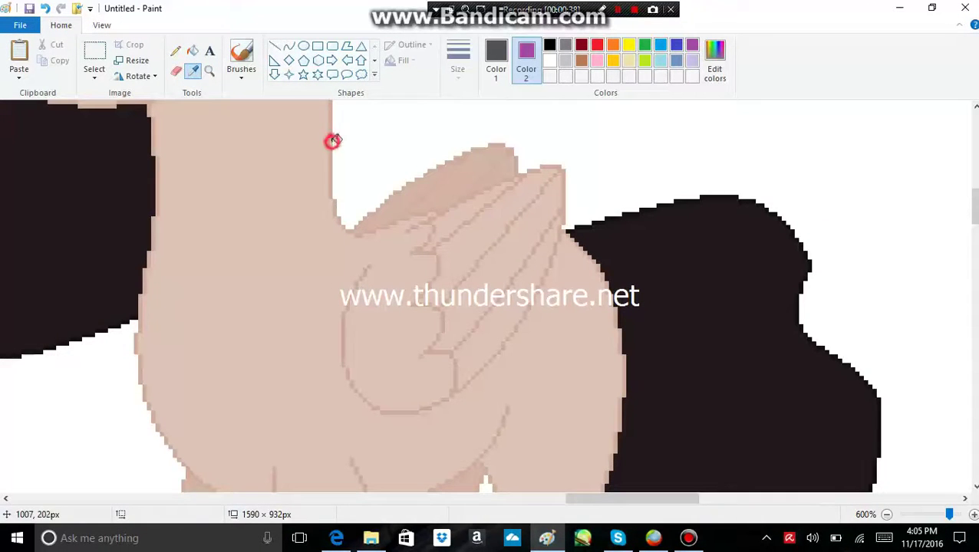
left_click(332, 141)
left_click(194, 74)
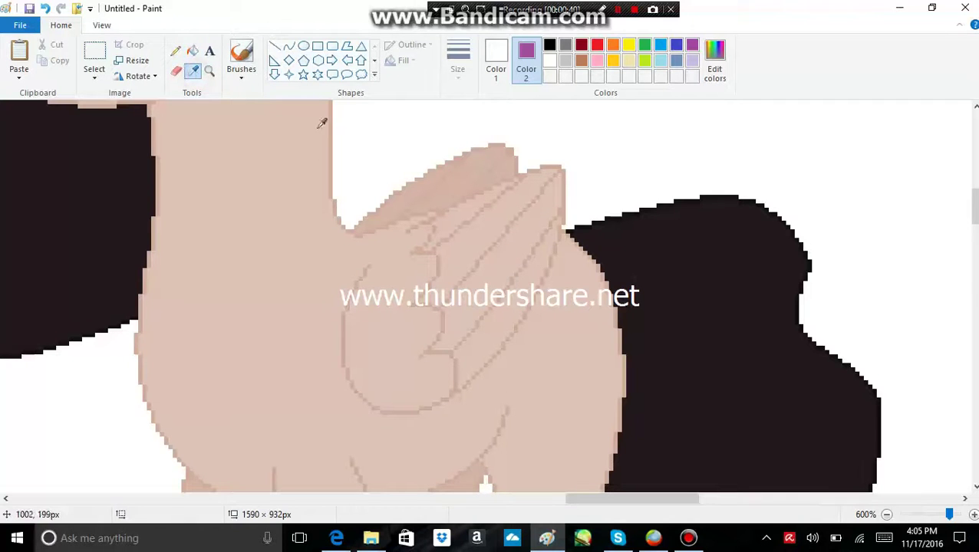
left_click(328, 126)
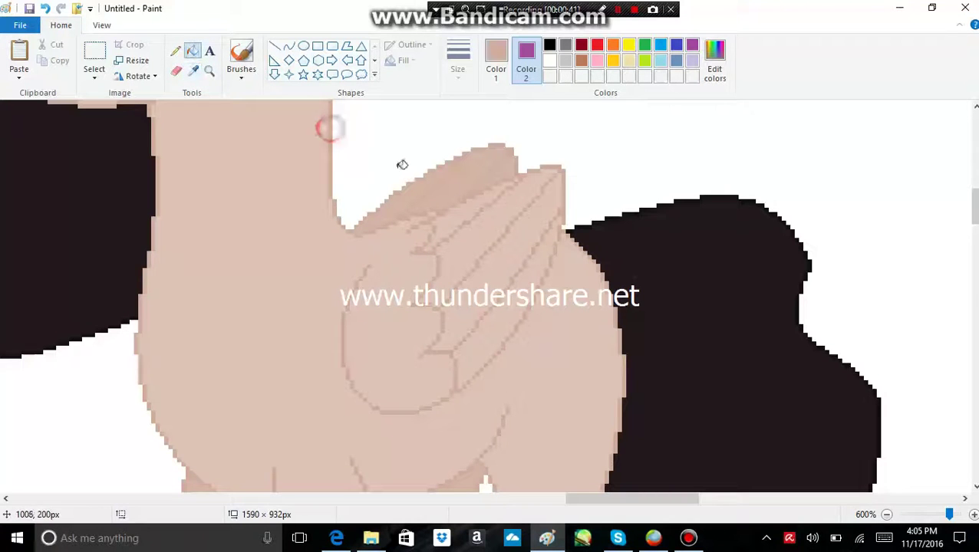
Step: Close the HP Smart Adapter notice
left_click(887, 514)
left_click(887, 514)
left_click(887, 514)
left_click(887, 515)
left_click(887, 514)
left_click(887, 515)
left_click(887, 515)
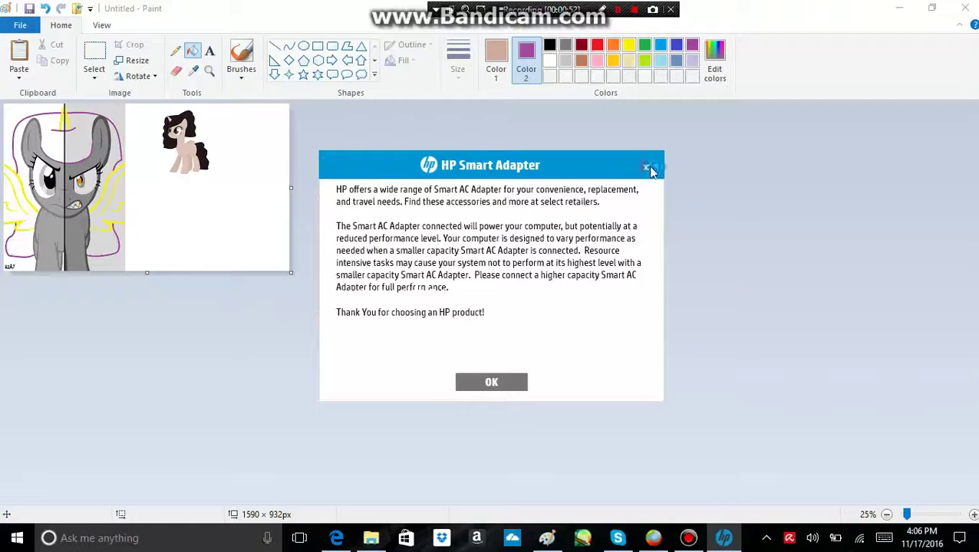
left_click(646, 168)
Step: Fill the grey outline of the ear and upper cheek on the large pony's left half with the sampled tan
left_click(209, 69)
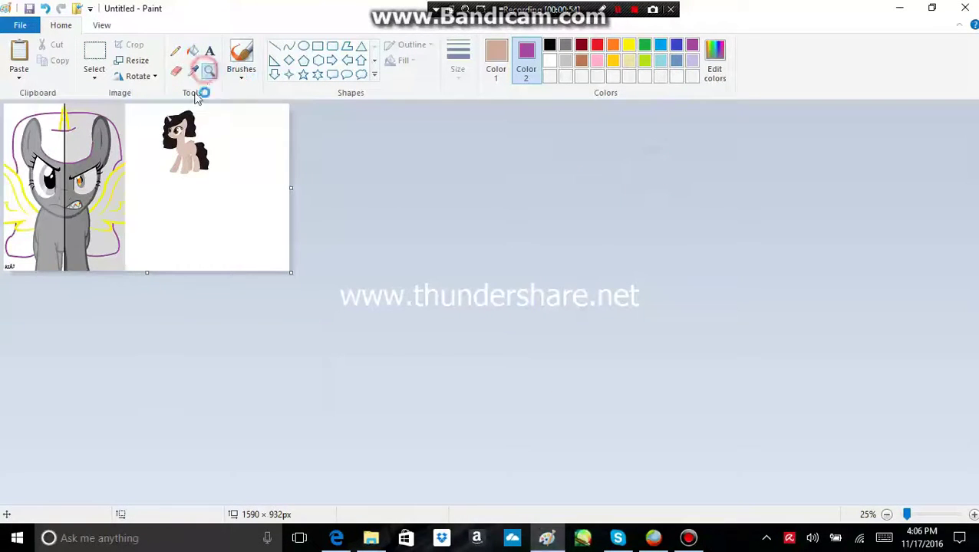
left_click(136, 151)
left_click(137, 151)
scroll(245, 219, "down", 5)
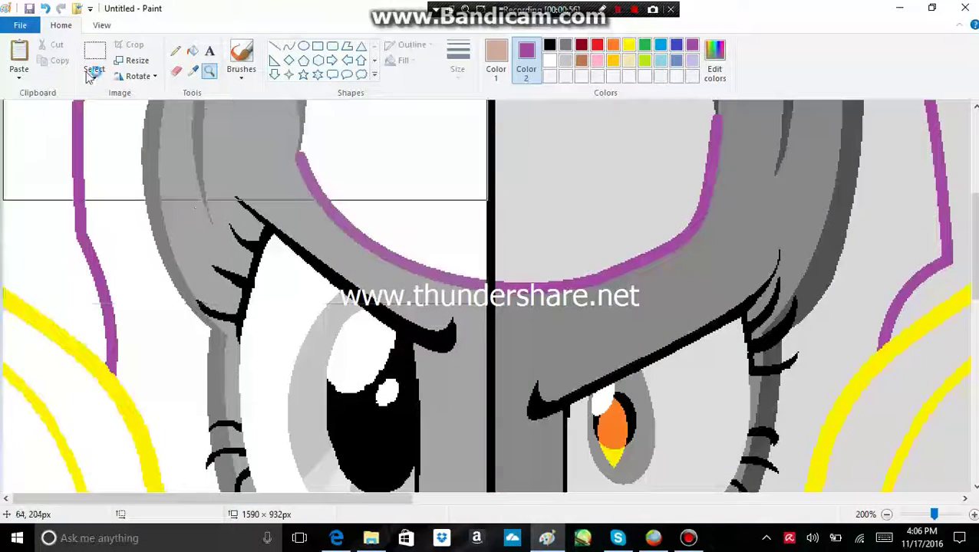
left_click(193, 50)
left_click(147, 192)
scroll(203, 178, "down", 3)
scroll(204, 178, "up", 3)
scroll(203, 234, "down", 3)
key("super+g")
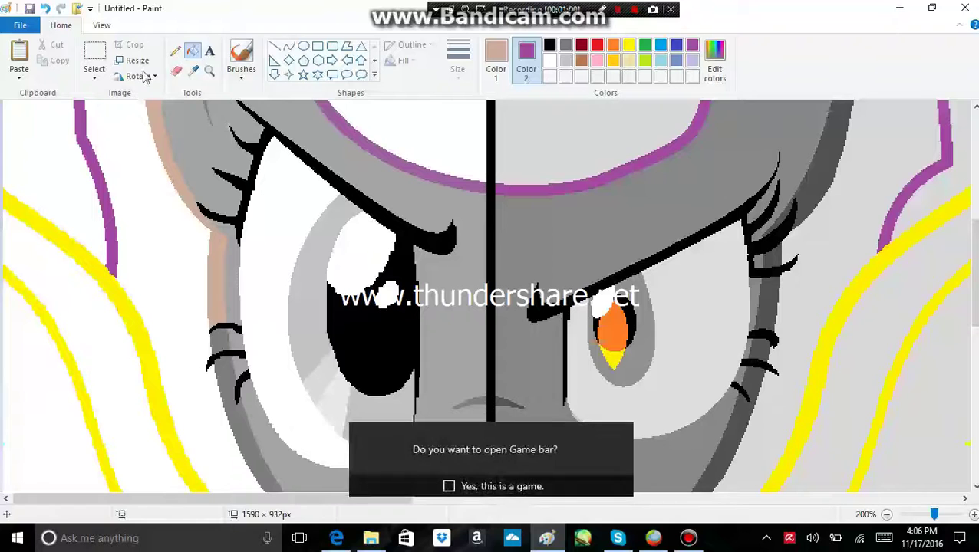
Step: Sample the tan of the recoloured ear outline as Color 2
left_click(192, 73)
scroll(195, 199, "up", 3)
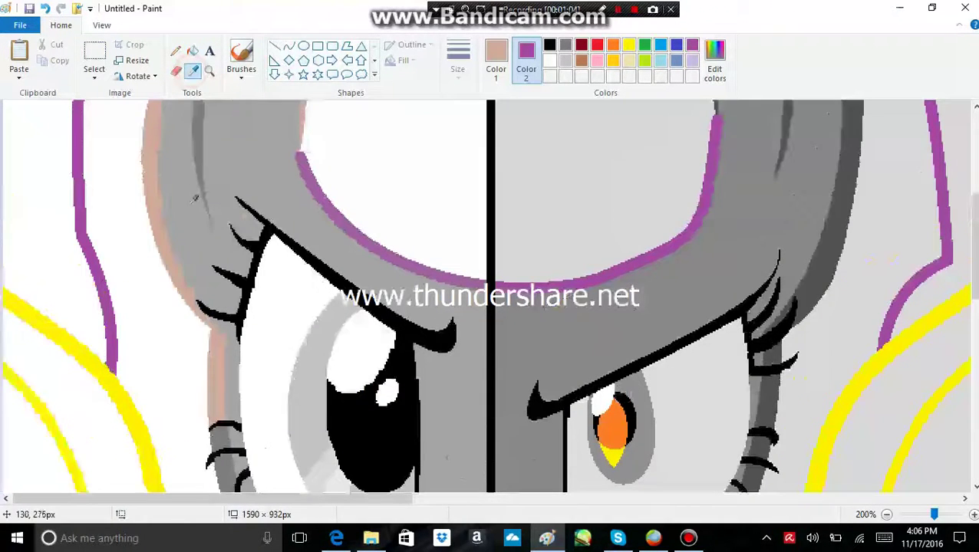
left_click(194, 71)
left_click(195, 151)
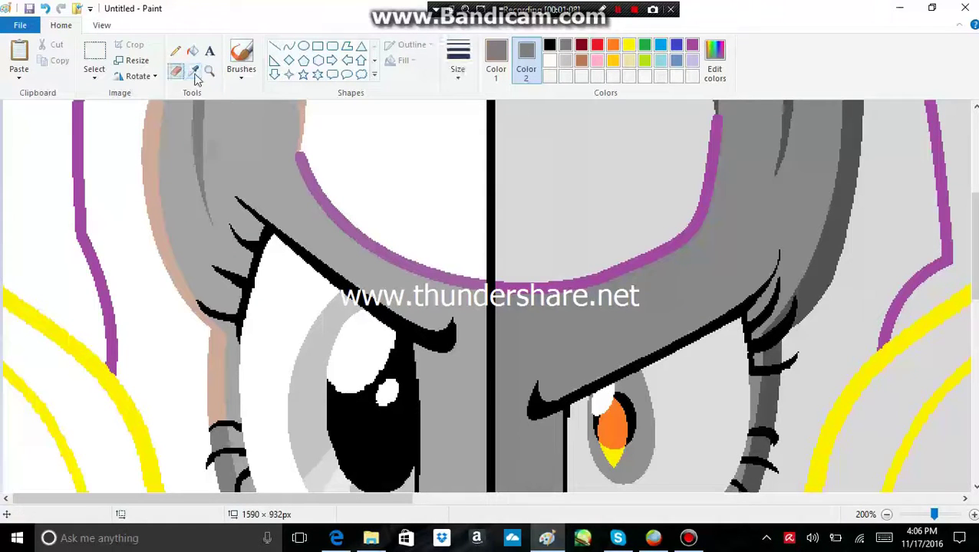
right_click(148, 141)
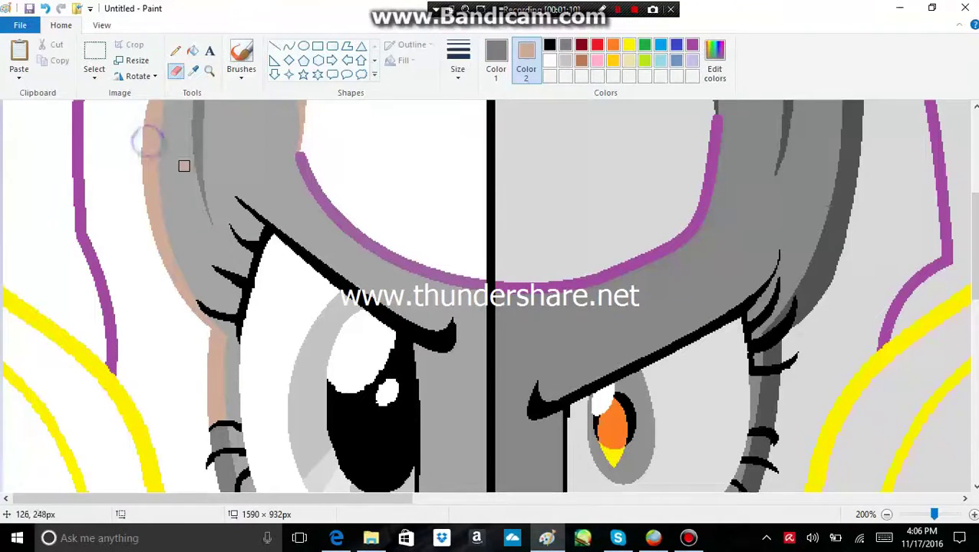
Step: Fill the inner-ear line and the yellow horn outline on the large pony's left half with the Color 2 tan
left_click(193, 52)
scroll(192, 146, "up", 3)
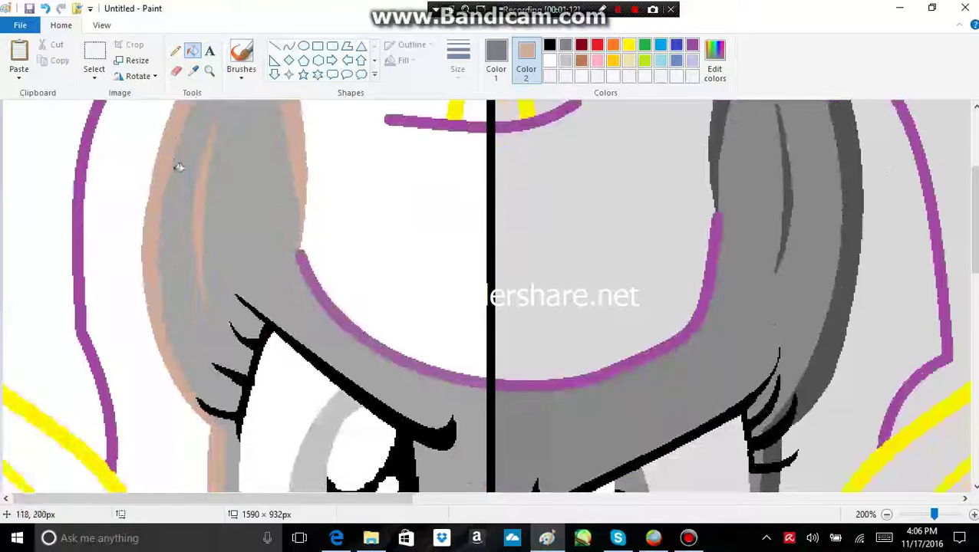
left_click(177, 70)
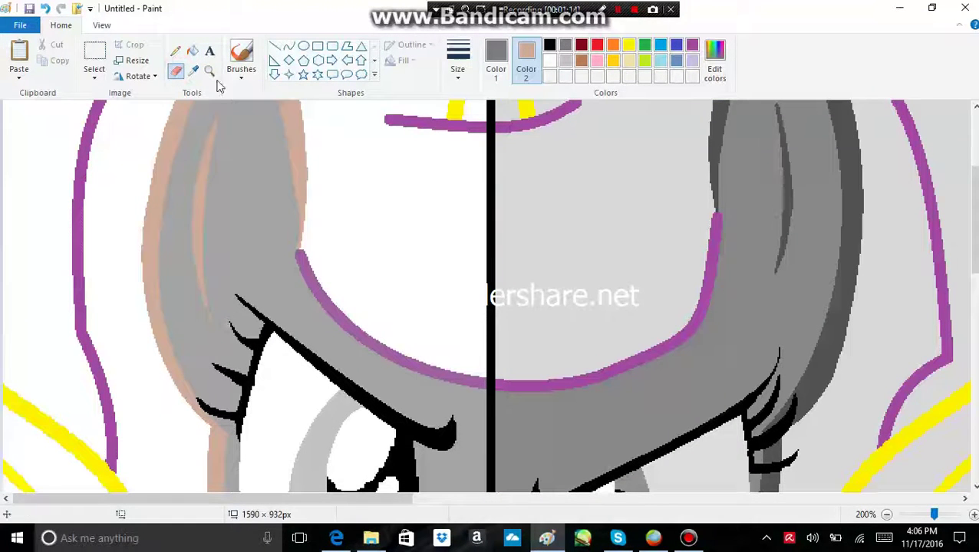
left_click(192, 51)
scroll(414, 212, "up", 6)
right_click(465, 207)
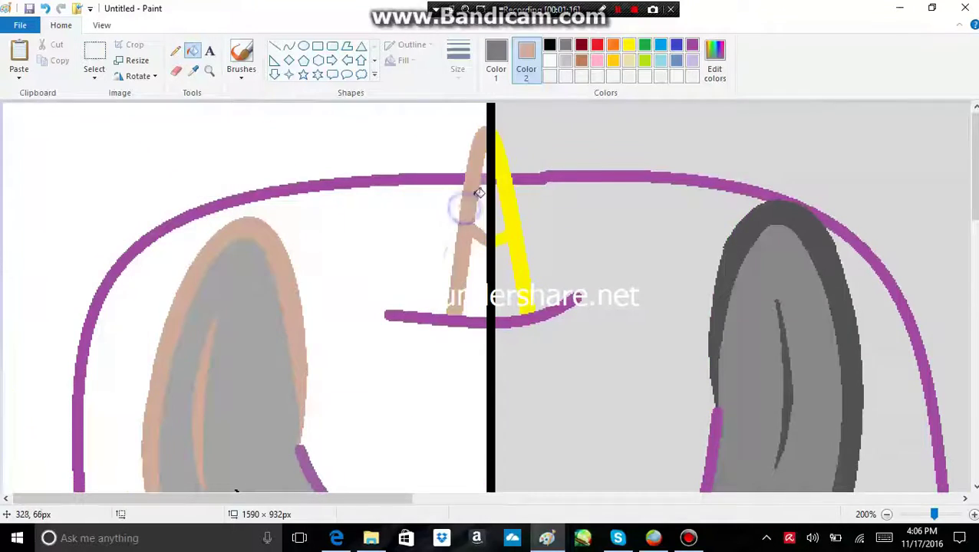
Step: Fill the remaining grey jaw, body and front-leg outlines on the large pony's left half with the Color 2 tan
scroll(375, 255, "down", 15)
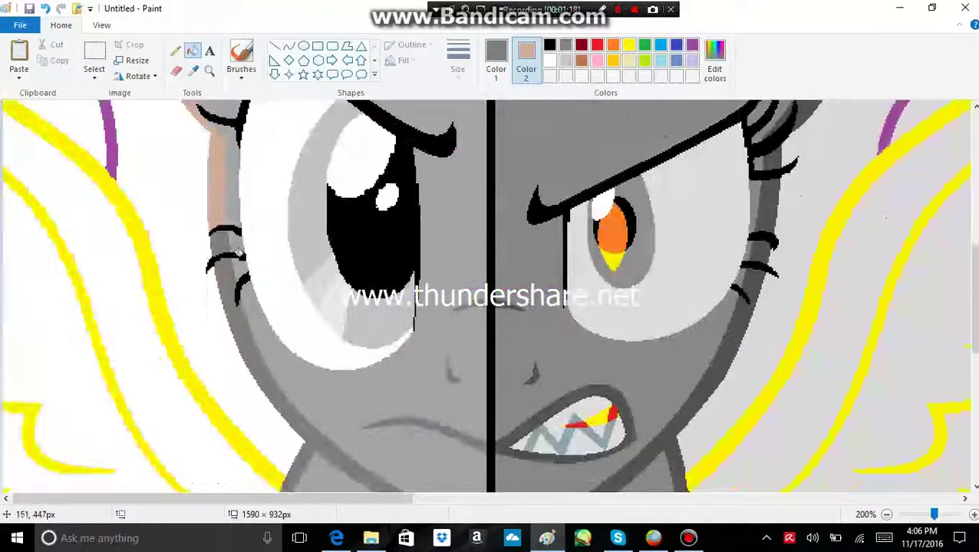
right_click(220, 249)
scroll(291, 268, "down", 14)
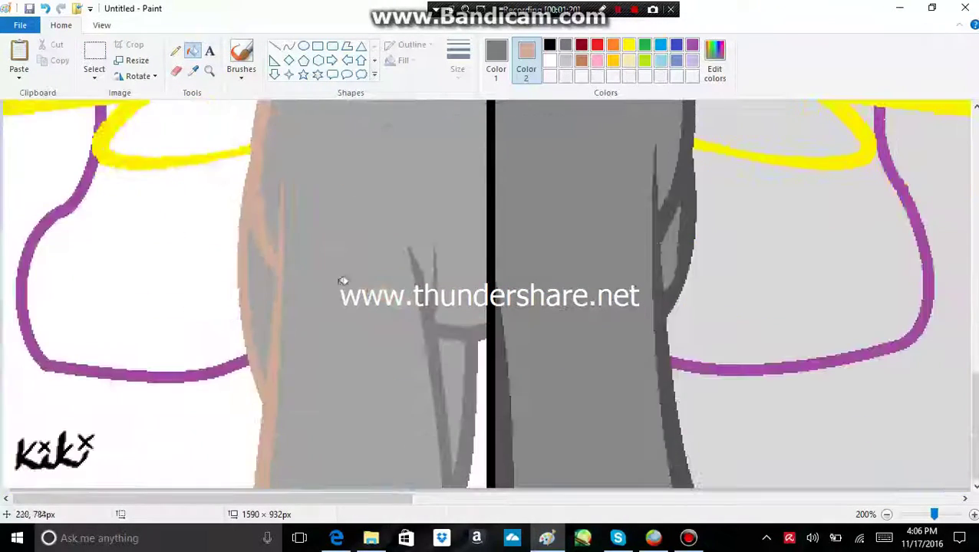
right_click(435, 311)
Step: Fill the mouth line, nostril and nose-bridge line on the large pony's left half with the Color 2 tan
scroll(431, 312, "up", 12)
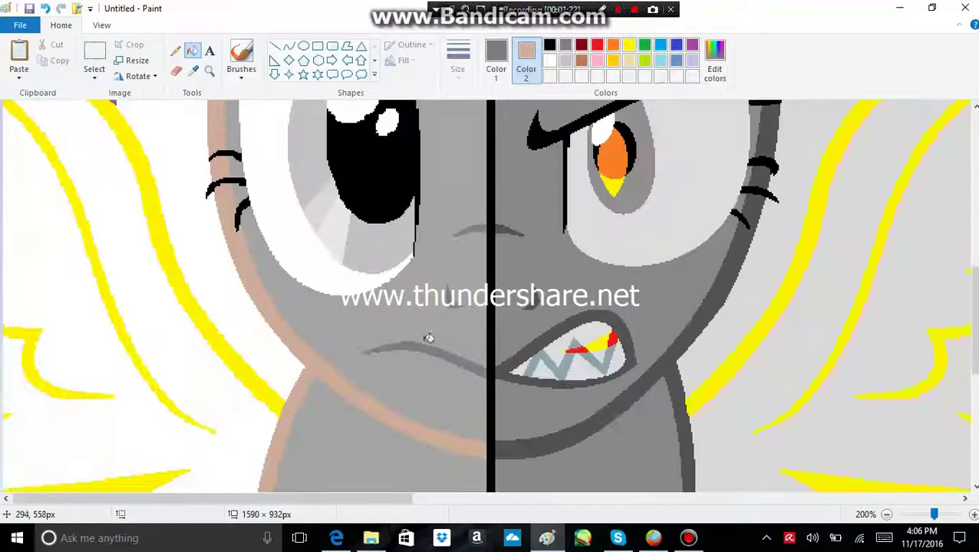
right_click(422, 346)
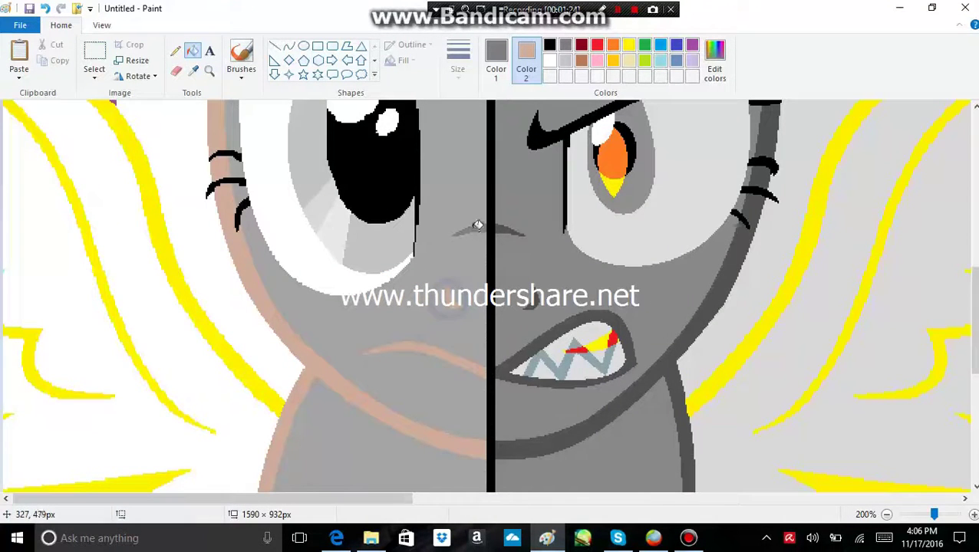
scroll(355, 312, "up", 10)
scroll(273, 415, "down", 7)
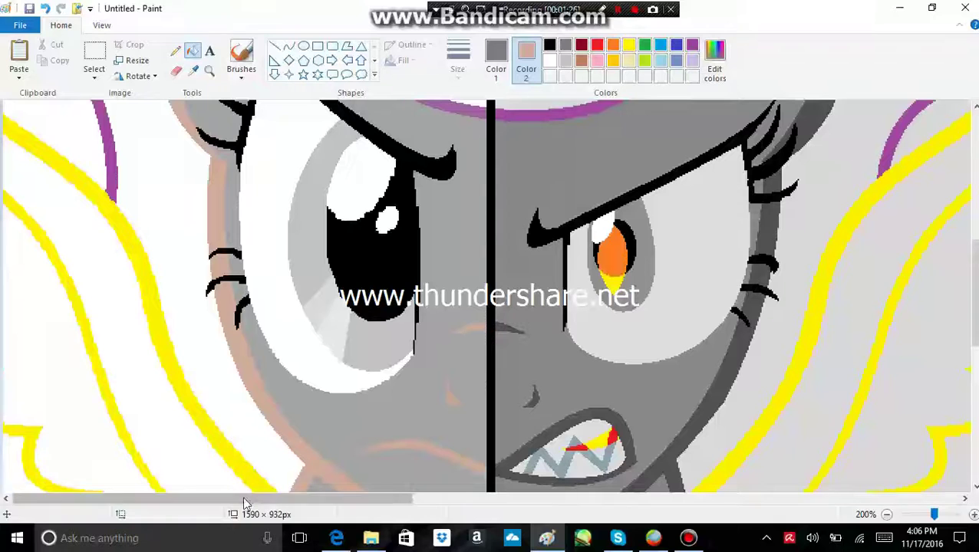
Step: Fill the yellow wing outlines and feather lines on the large pony's left half with the Color 2 tan
right_click(88, 181)
scroll(93, 193, "down", 6)
right_click(115, 208)
scroll(79, 244, "down", 3)
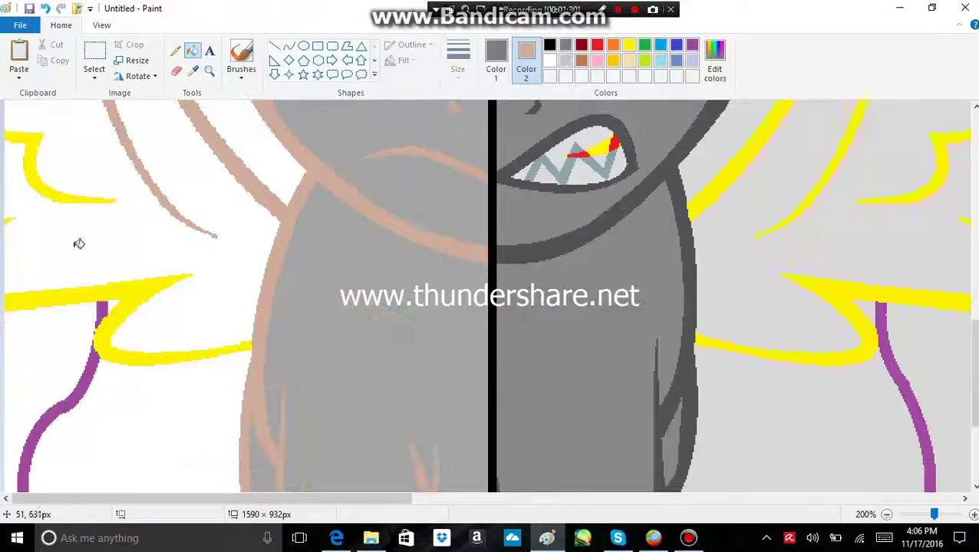
right_click(40, 192)
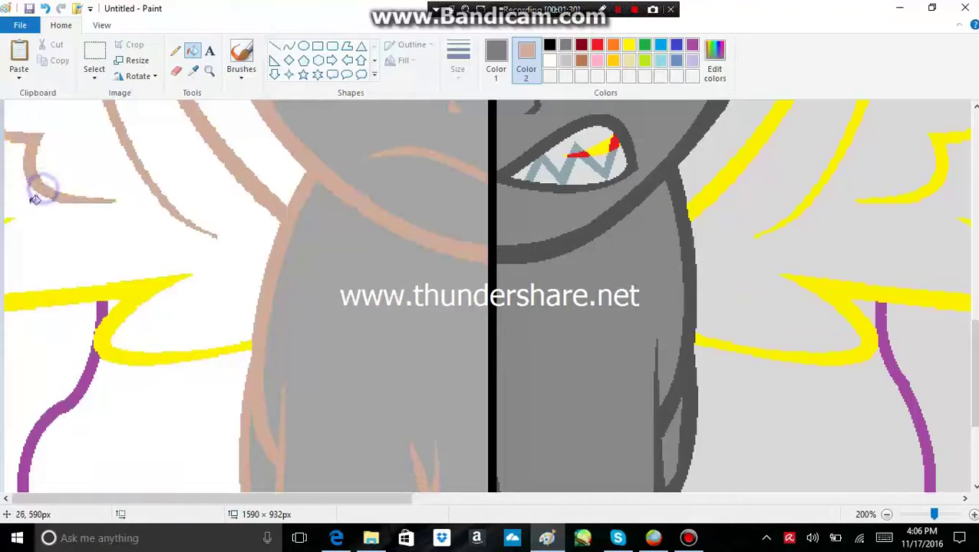
right_click(150, 283)
Step: Sample the light tan coat colour from the small reference pony as Color 1
scroll(216, 275, "up", 20)
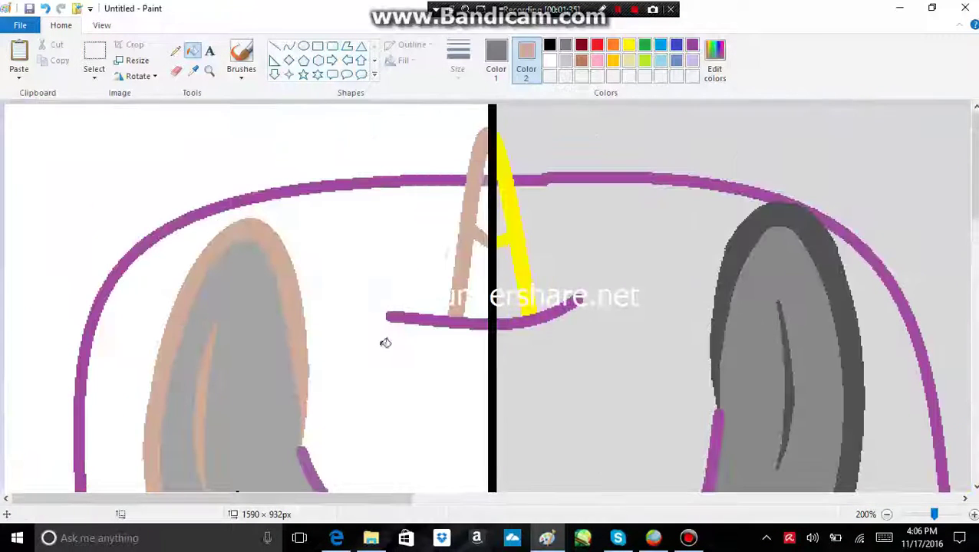
left_click_drag(259, 499, 697, 506)
left_click(194, 71)
left_click(405, 270)
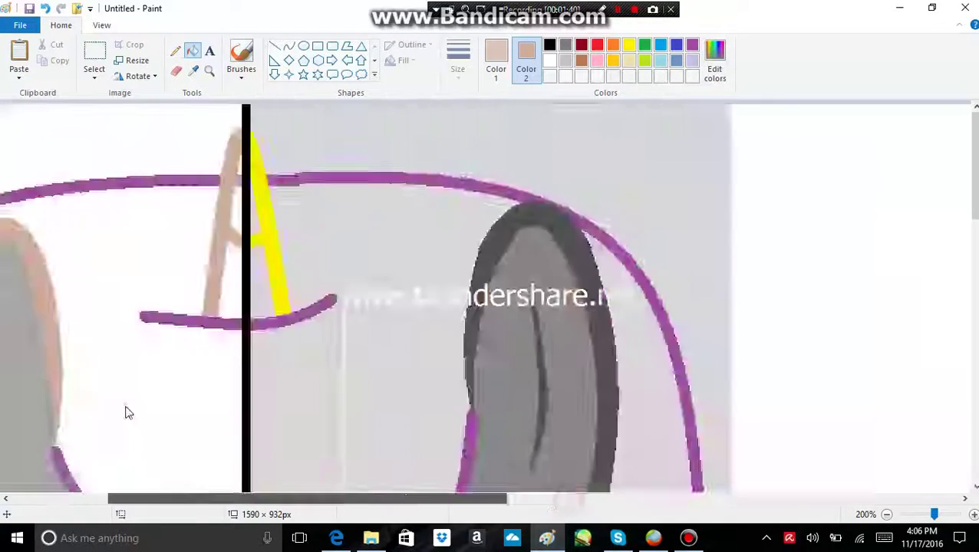
Step: Fill the grey ear and face and the inside of the horn on the large pony's left half with light tan
mouse_move(495, 499)
left_mouse_down()
mouse_move(249, 482)
mouse_move(221, 467)
left_mouse_up()
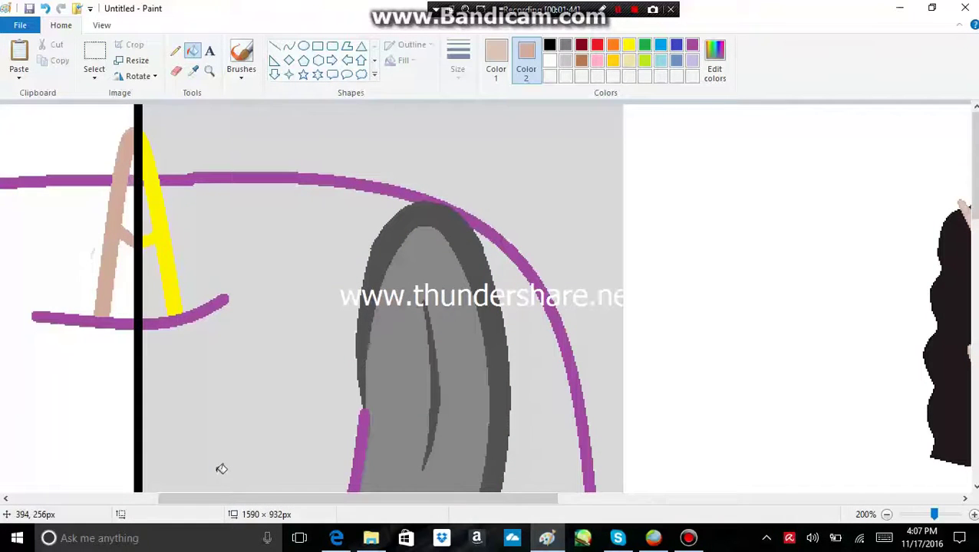
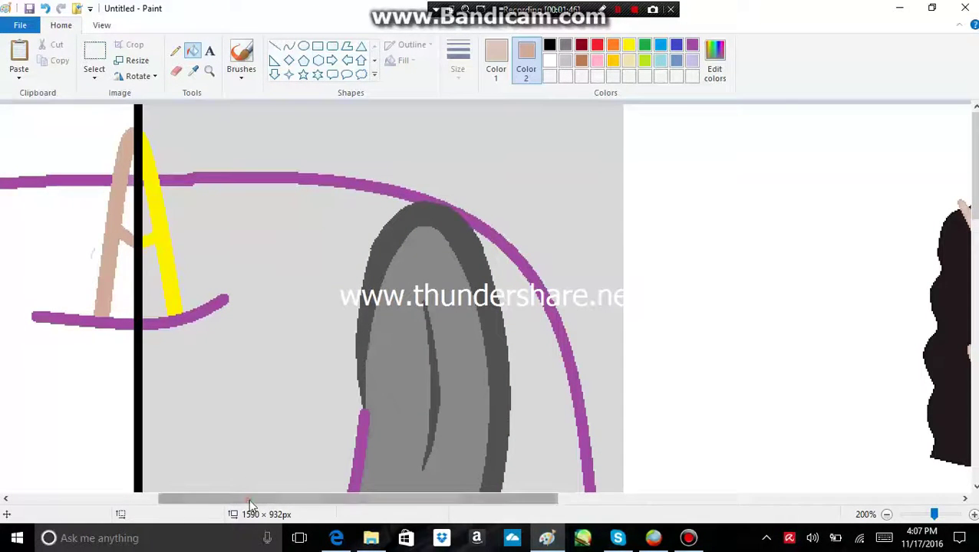
left_click_drag(249, 498, 88, 479)
left_click(253, 303)
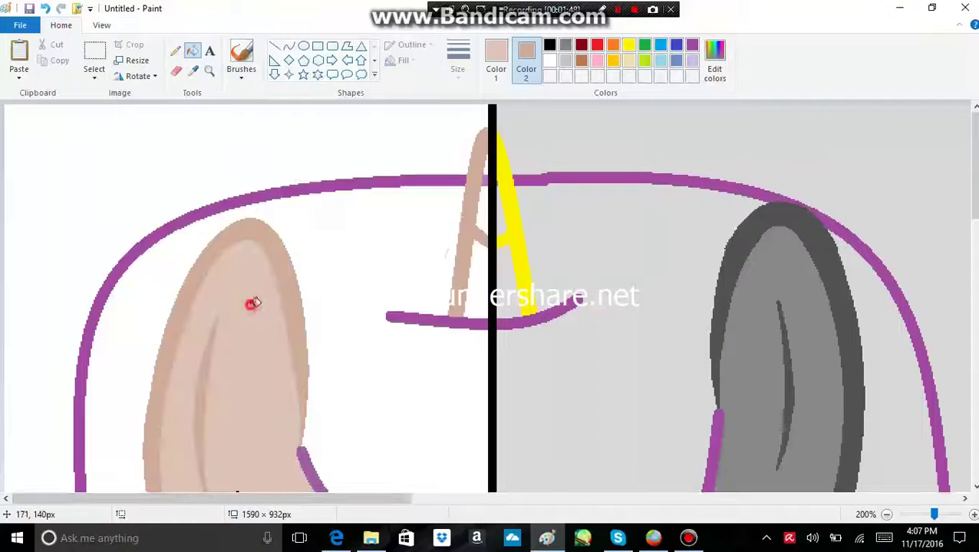
left_click(479, 289)
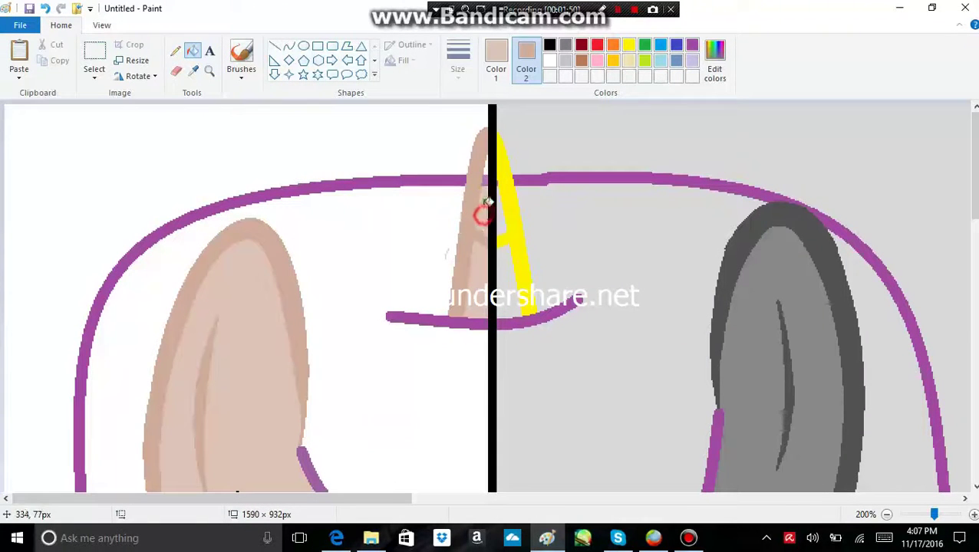
scroll(360, 225, "down", 5)
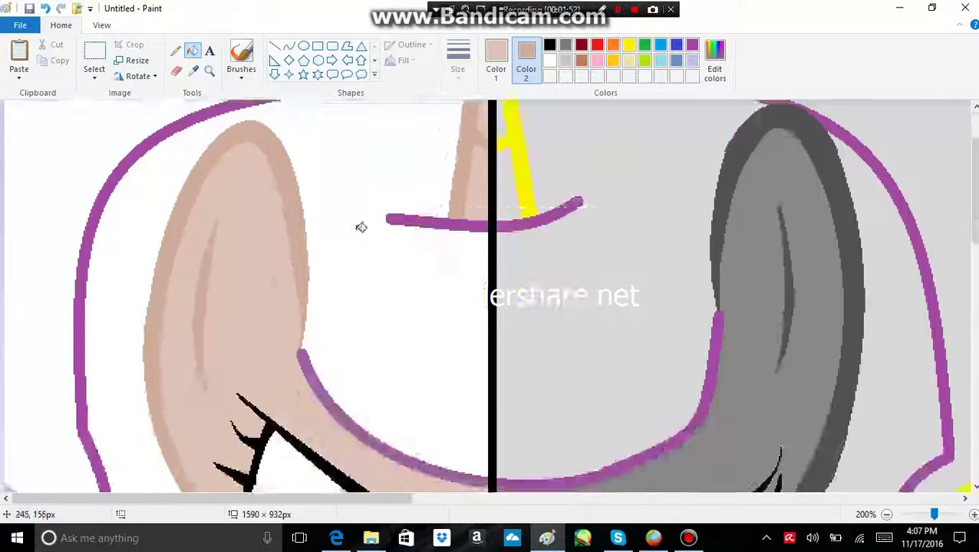
left_click(232, 240)
scroll(234, 242, "down", 2)
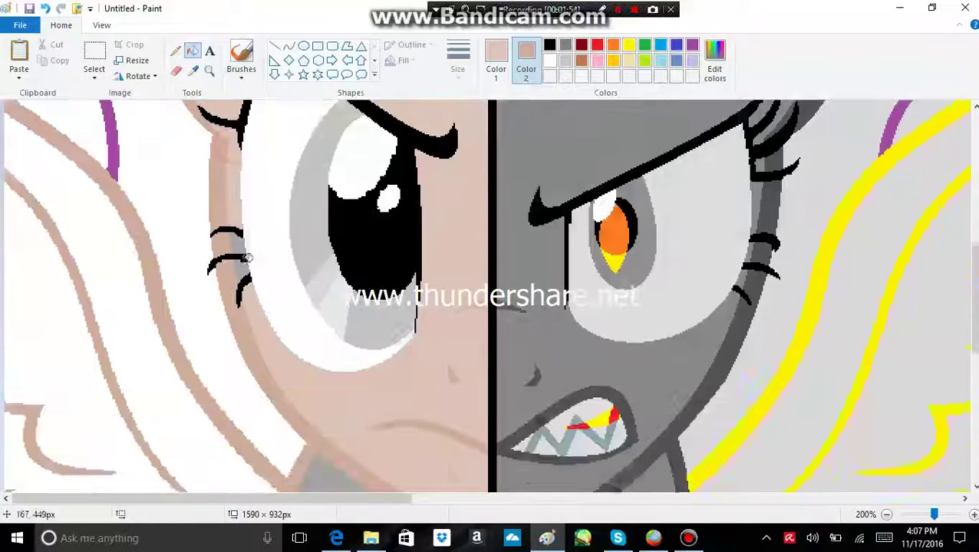
Step: Fill the grey chest and front leg and the narrow area beside the leg on the left half with light tan
scroll(256, 273, "down", 5)
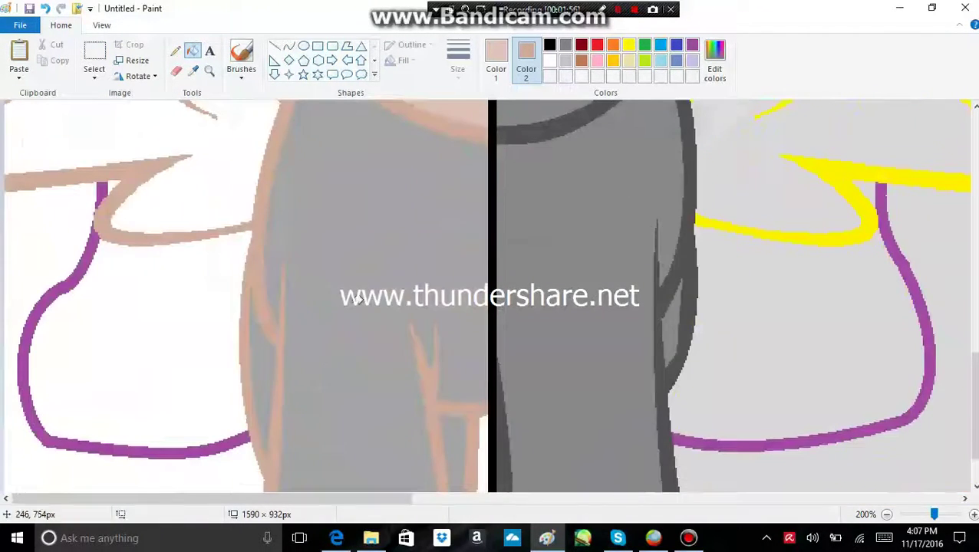
left_click(345, 290)
scroll(345, 290, "down", 1)
left_click(453, 361)
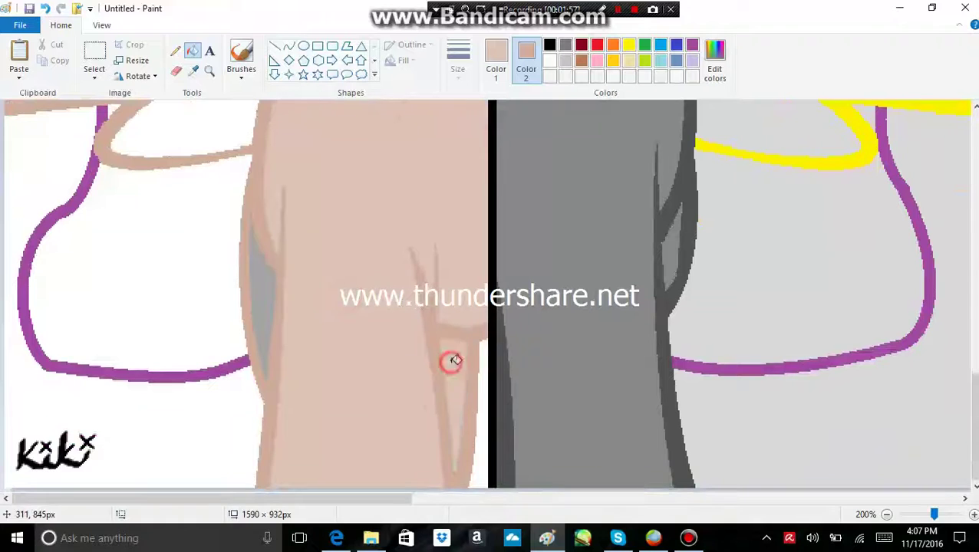
Step: Fill the remaining grey sliver beside the front leg and the wing interior on the large pony's left half with light tan
left_click(264, 294)
scroll(214, 371, "up", 4)
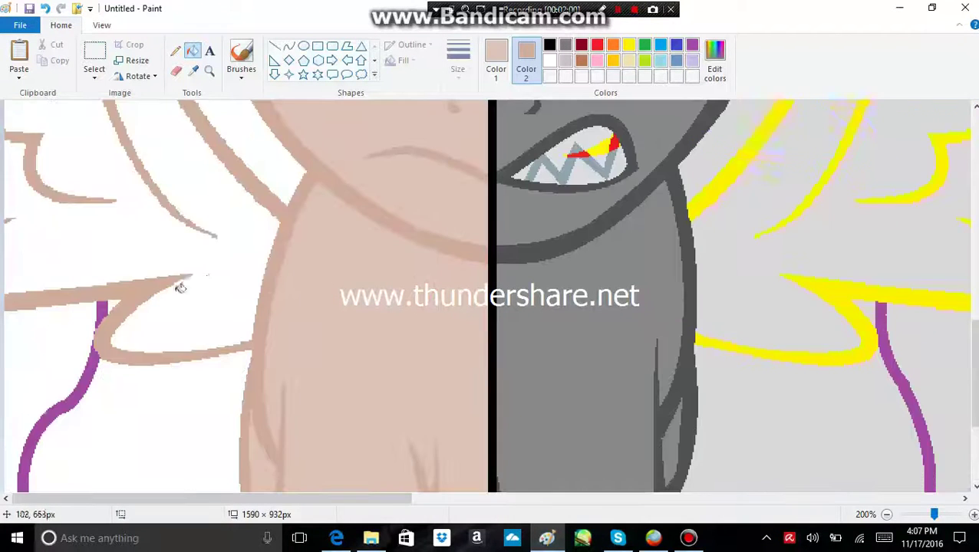
left_click(205, 280)
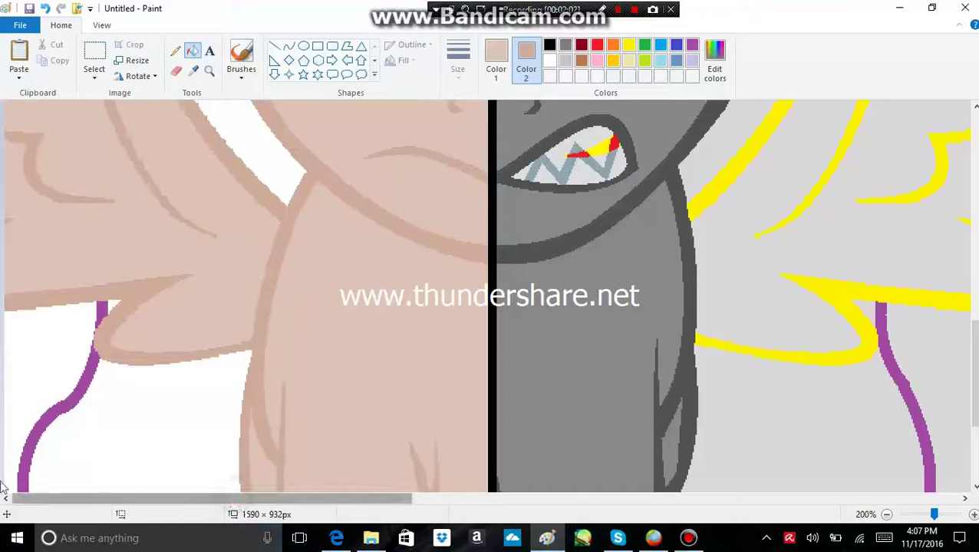
Step: Look over the recoloured left half from the wing up to the face, ear and horn for unfilled areas
scroll(49, 404, "up", 5)
scroll(167, 369, "down", 4)
scroll(382, 356, "up", 4)
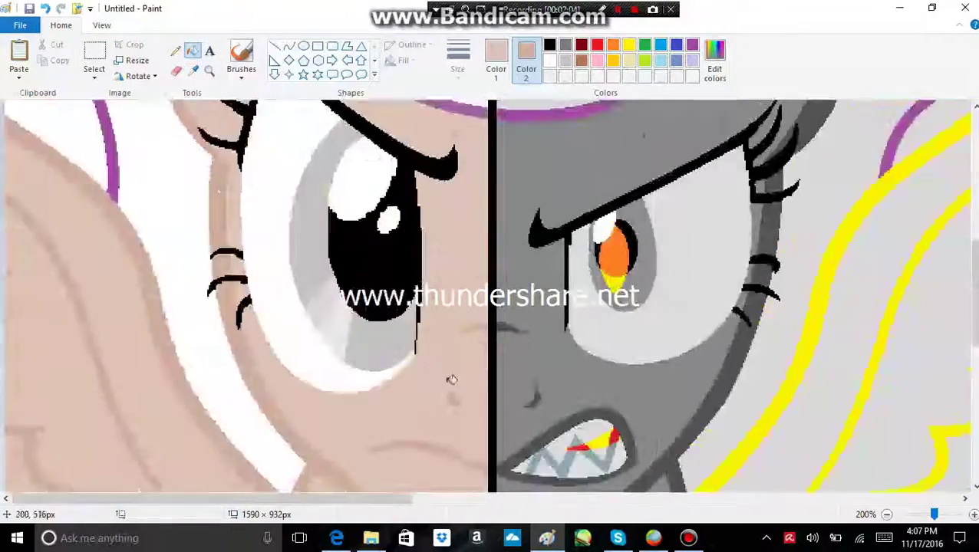
scroll(452, 380, "up", 3)
scroll(441, 371, "down", 1)
scroll(432, 363, "up", 1)
scroll(431, 362, "down", 3)
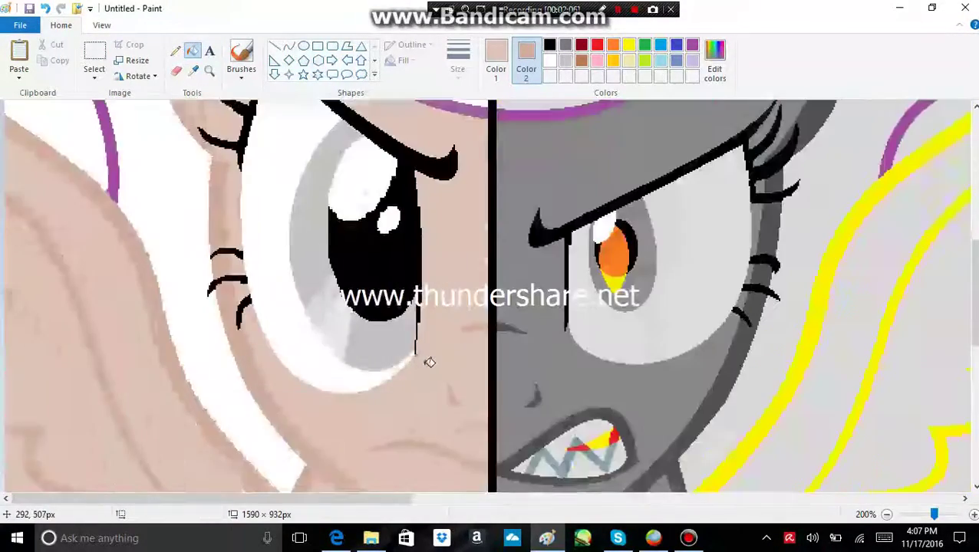
scroll(429, 362, "down", 5)
scroll(429, 362, "up", 8)
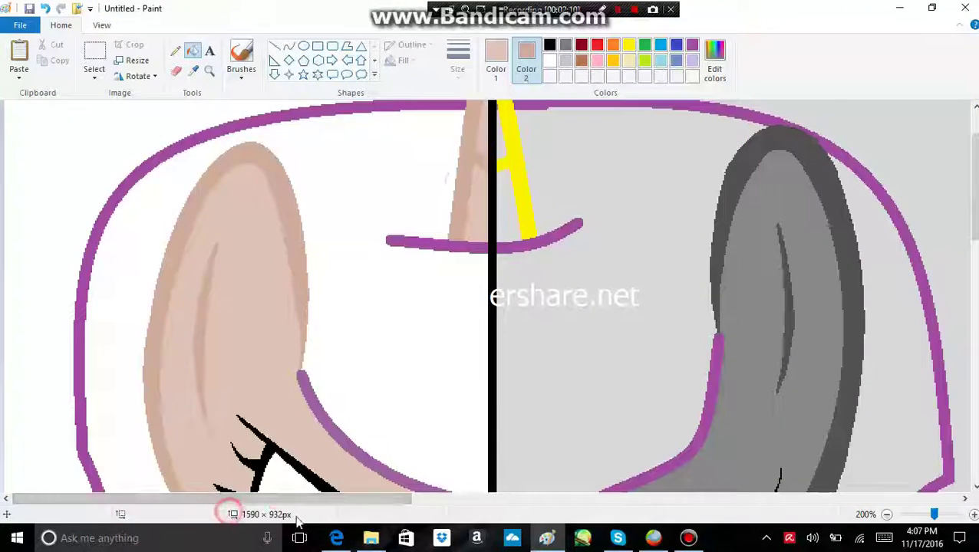
Step: Sample the near-black mane outline colour from the small reference pony as Color 1
left_click_drag(275, 499, 745, 502)
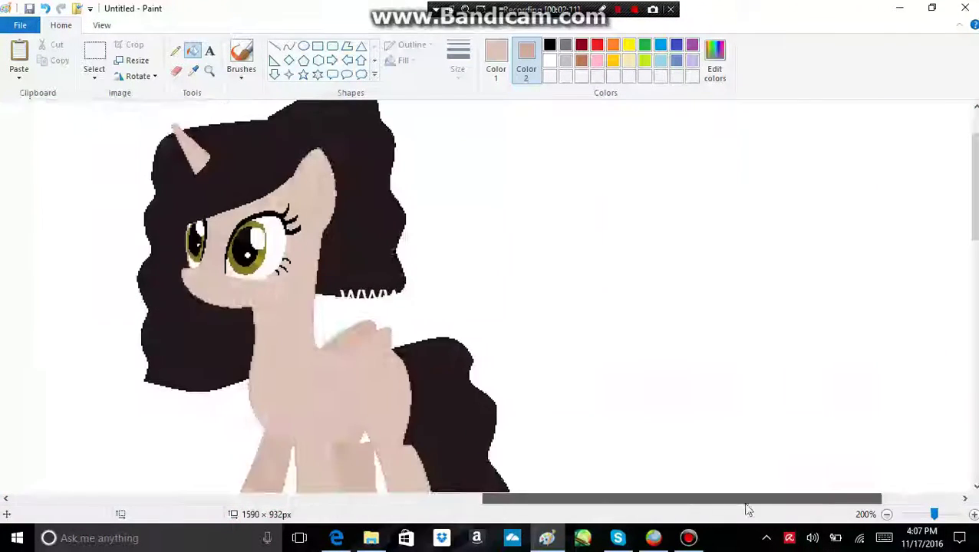
left_click(208, 70)
left_click(284, 168)
left_click(275, 199)
left_click(253, 184)
left_click(222, 138)
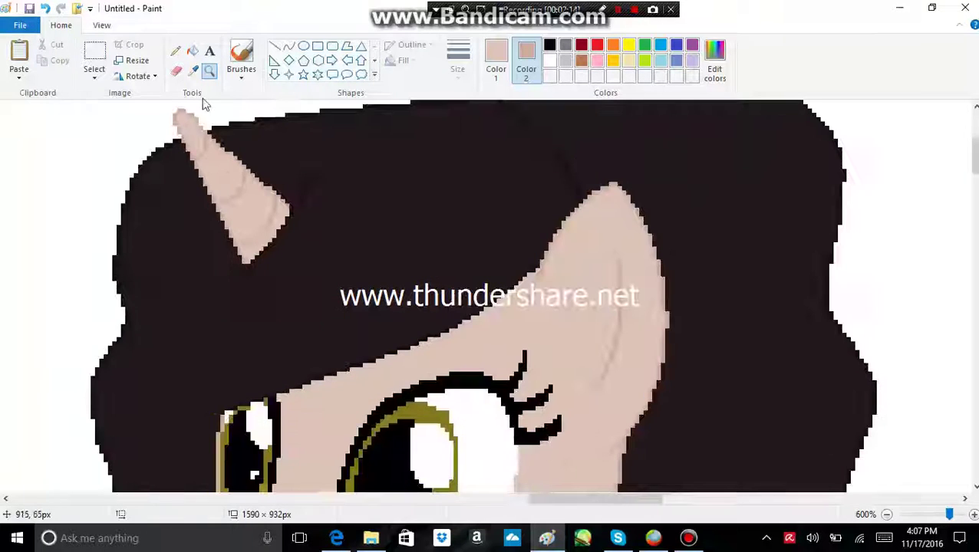
left_click(191, 78)
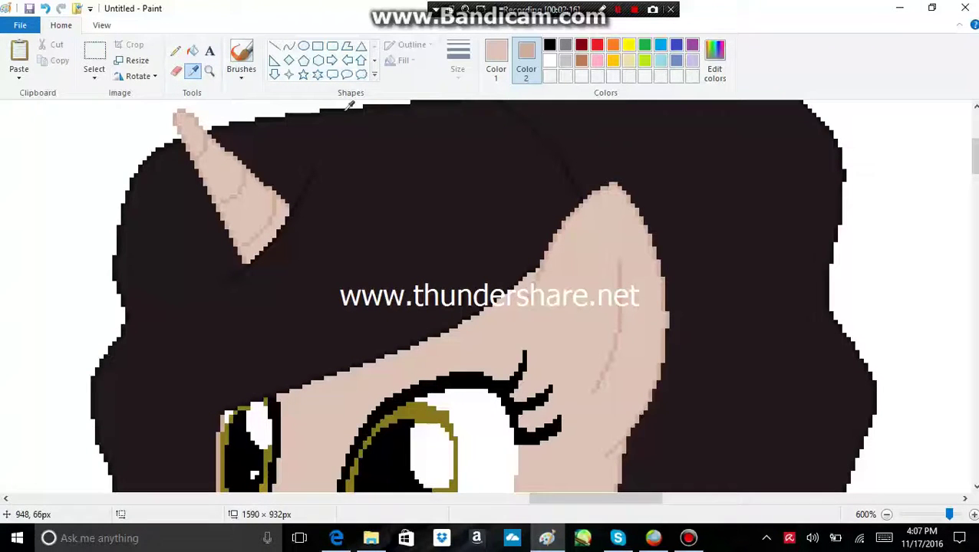
left_click(345, 108)
Step: Fill the purple outer mane outline, forehead mane line and line below the horn on the left half with near-black
left_click(886, 515)
left_click(886, 514)
left_click(886, 515)
left_click(886, 514)
left_click(886, 515)
left_click(886, 515)
left_click(209, 71)
left_click(125, 186)
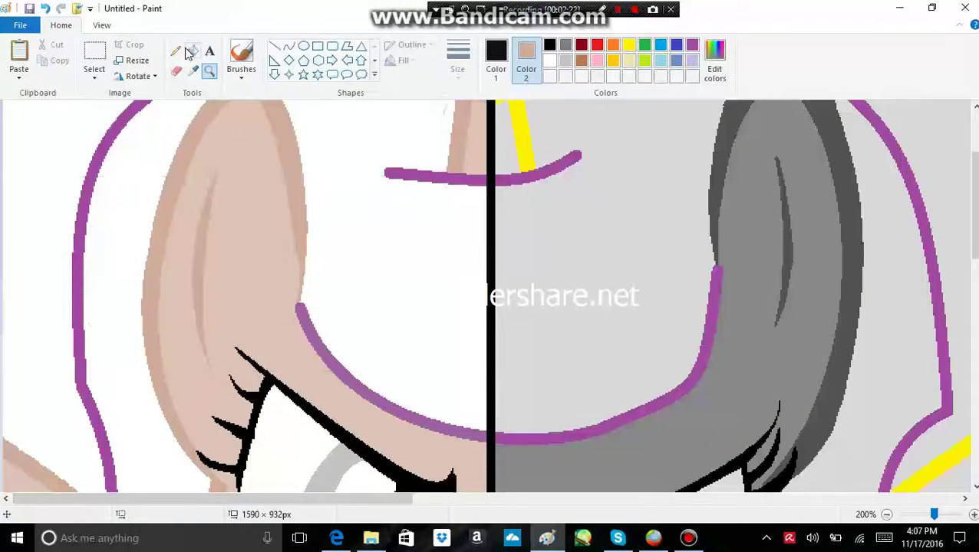
left_click(79, 237)
scroll(116, 308, "down", 4)
scroll(367, 286, "up", 2)
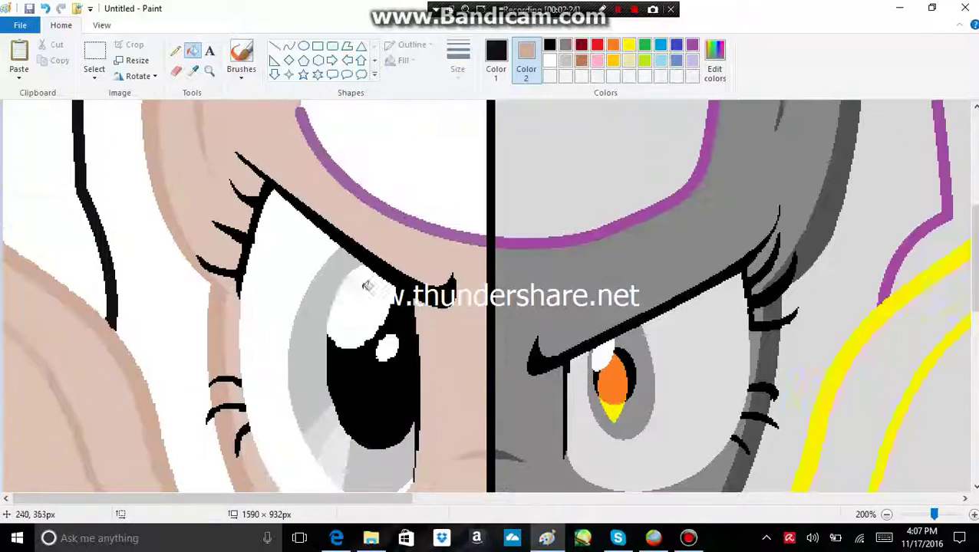
left_click(404, 213)
scroll(413, 223, "up", 4)
left_click(430, 173)
scroll(231, 261, "down", 3)
scroll(156, 287, "down", 5)
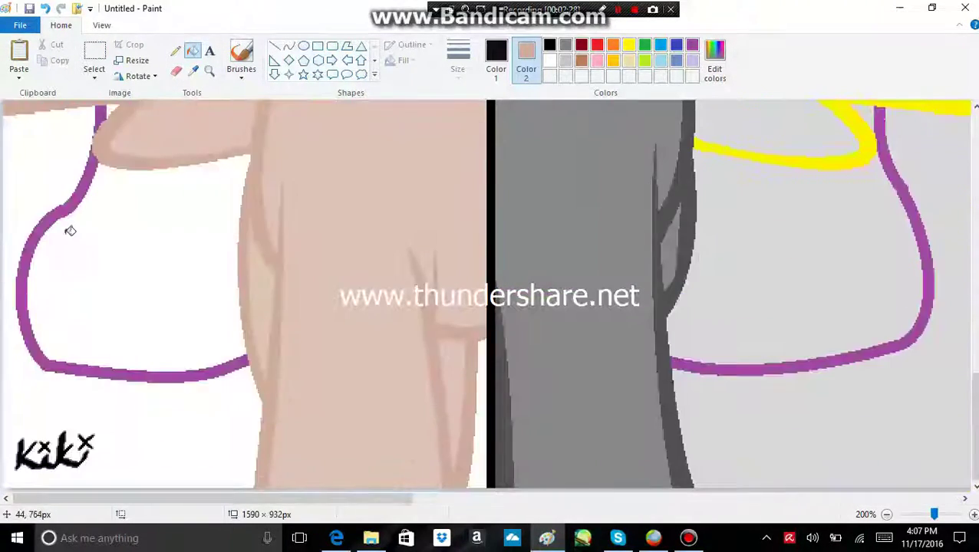
left_click(74, 214)
left_click(46, 9)
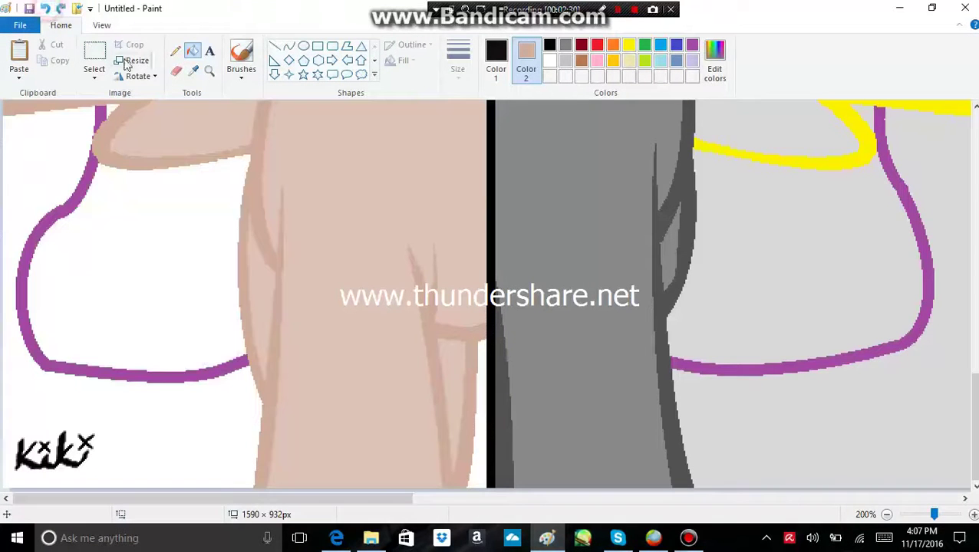
Step: Sample the near-black mane outline as Color 2 and set Color 1 to purple
left_click(192, 72)
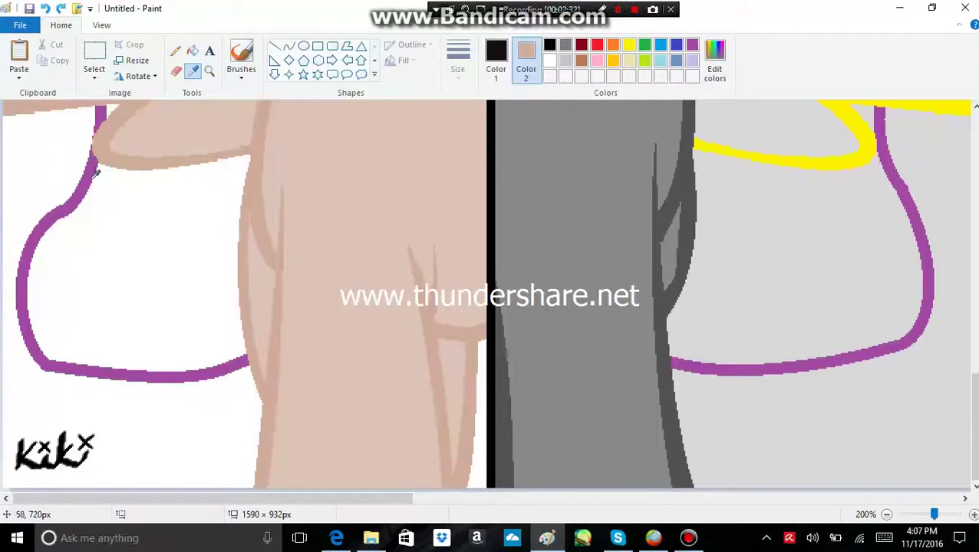
scroll(92, 173, "up", 6)
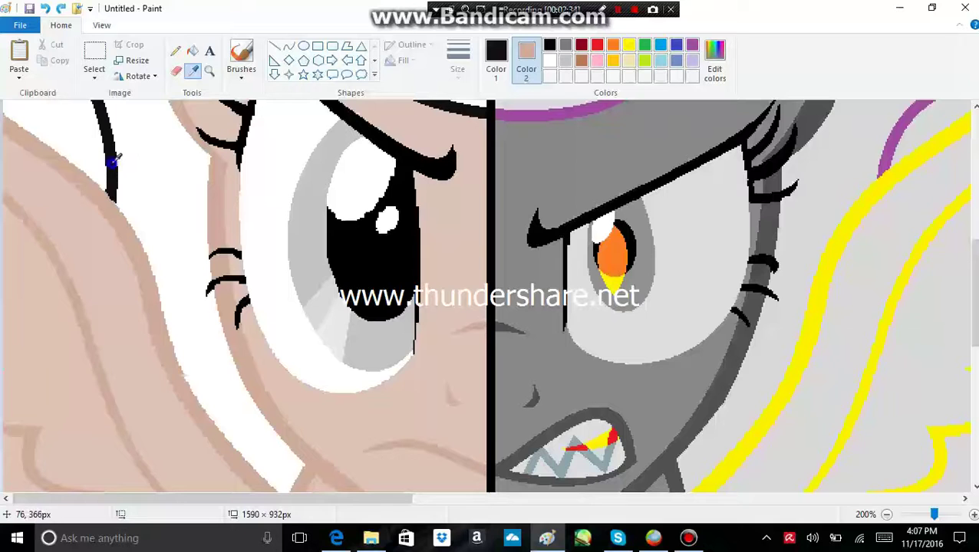
left_click(112, 161)
left_click(498, 65)
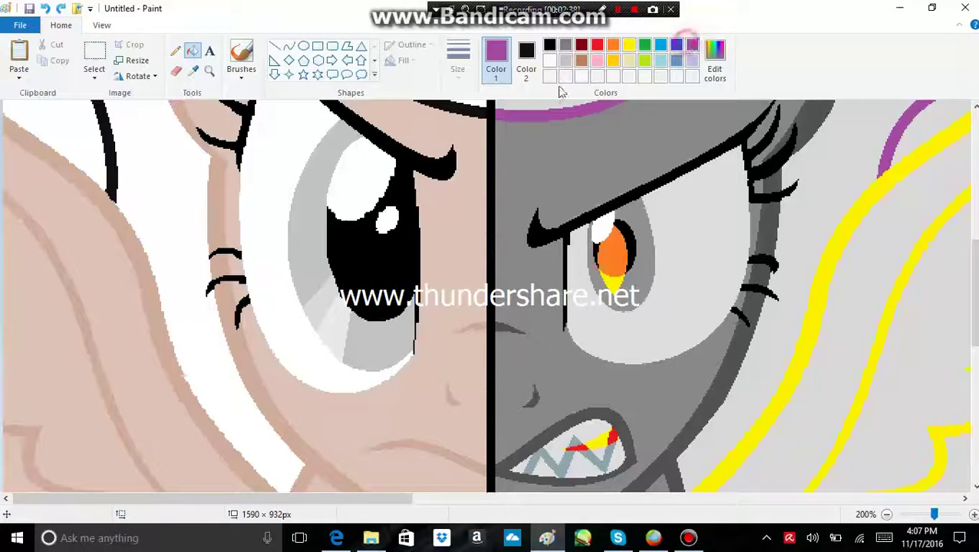
Step: Recolour the purple lower mane outline and its short piece under the wing on the left half with the near-black Color 2
scroll(92, 185, "down", 6)
right_click(67, 208)
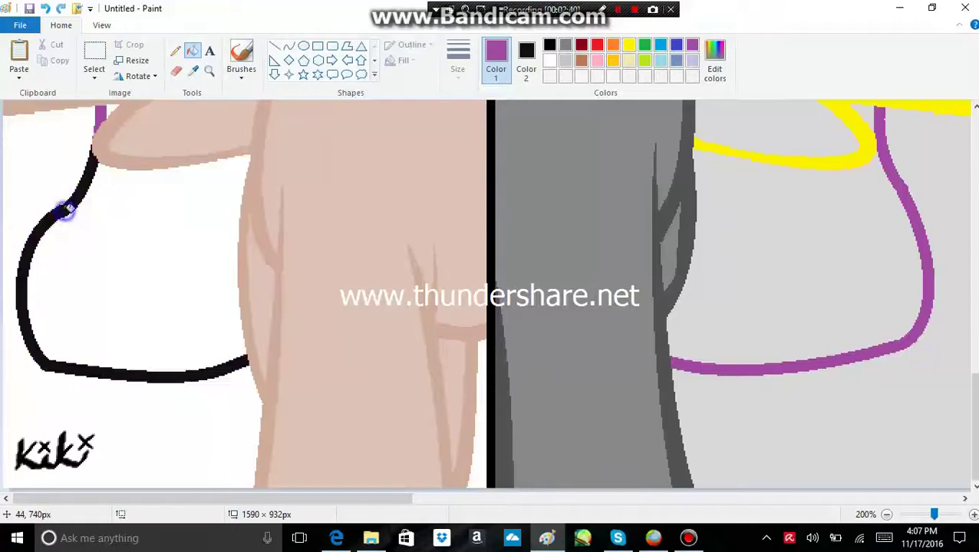
left_click(176, 71)
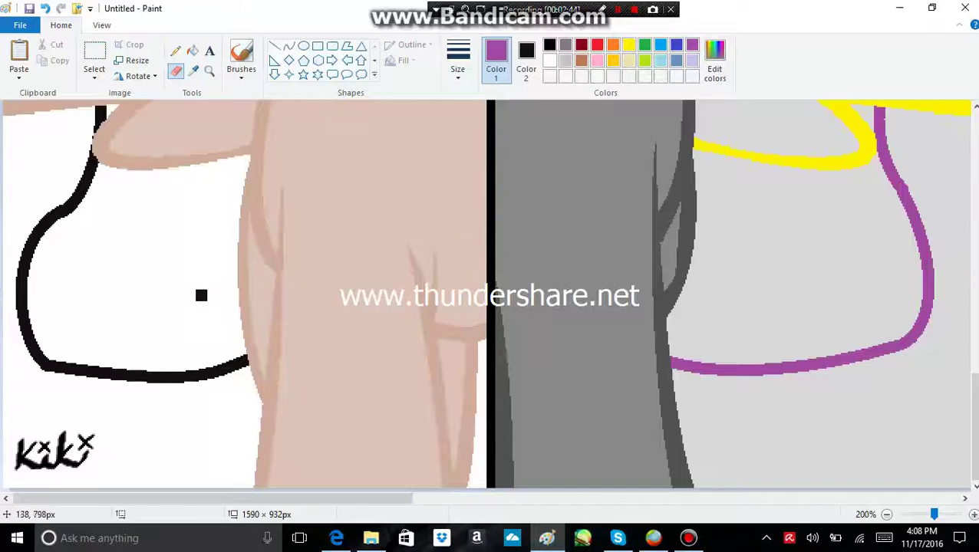
Step: Sample the dark mane fill colour from the small reference pony as Color 2 and set Color 1 to white
scroll(201, 296, "up", 10)
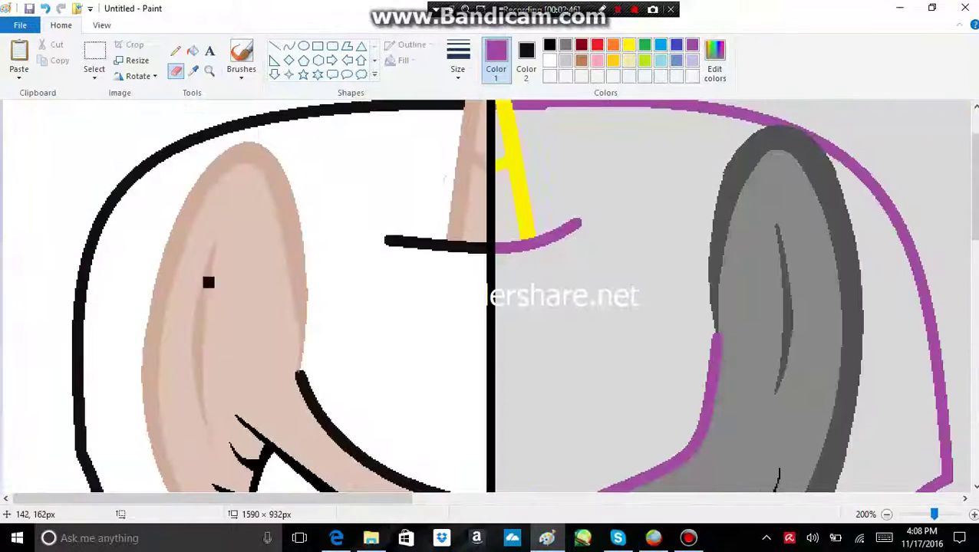
left_click(193, 70)
left_click_drag(239, 500, 636, 499)
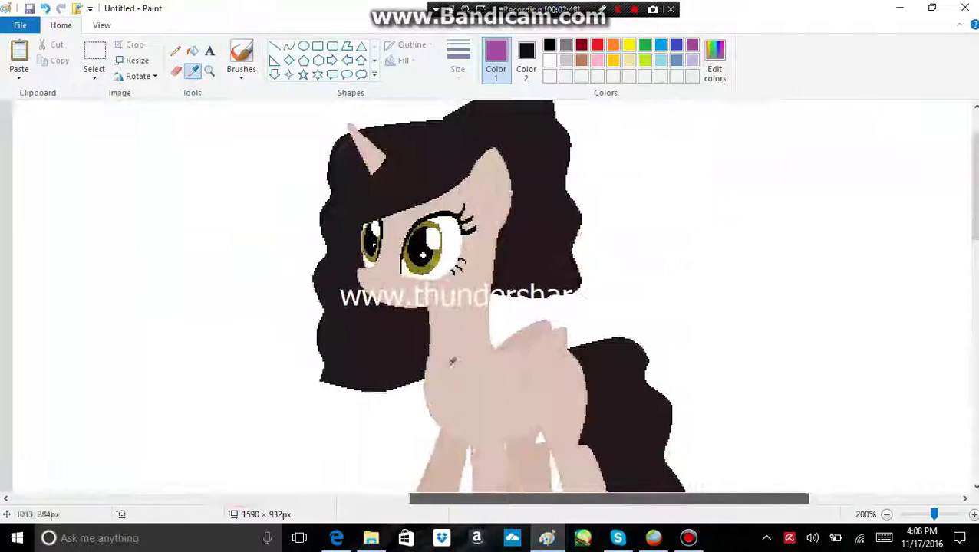
left_click(550, 61)
Step: Fill the upper and lower mane areas on the left half with the dark mane colour, covering the white specks beside the horn
left_click_drag(514, 499, 4, 498)
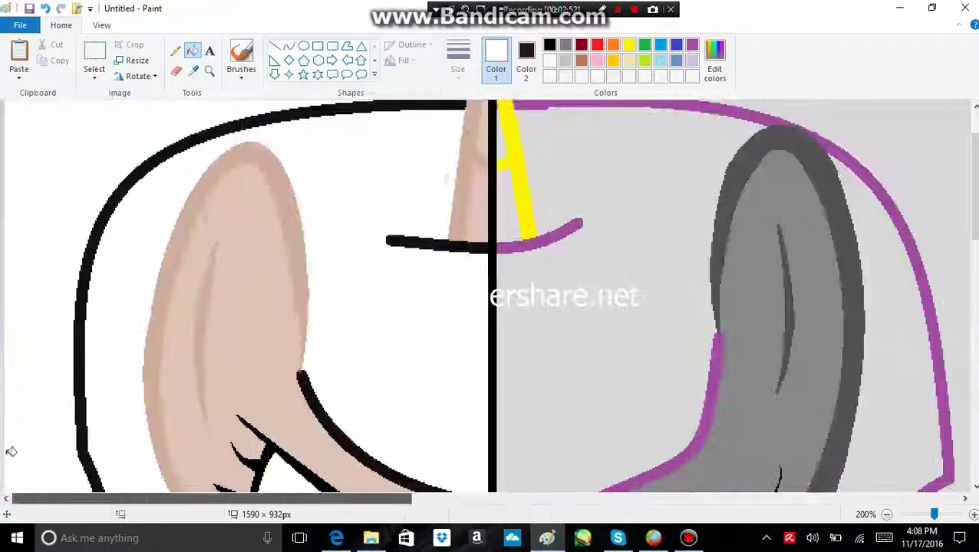
right_click(386, 195)
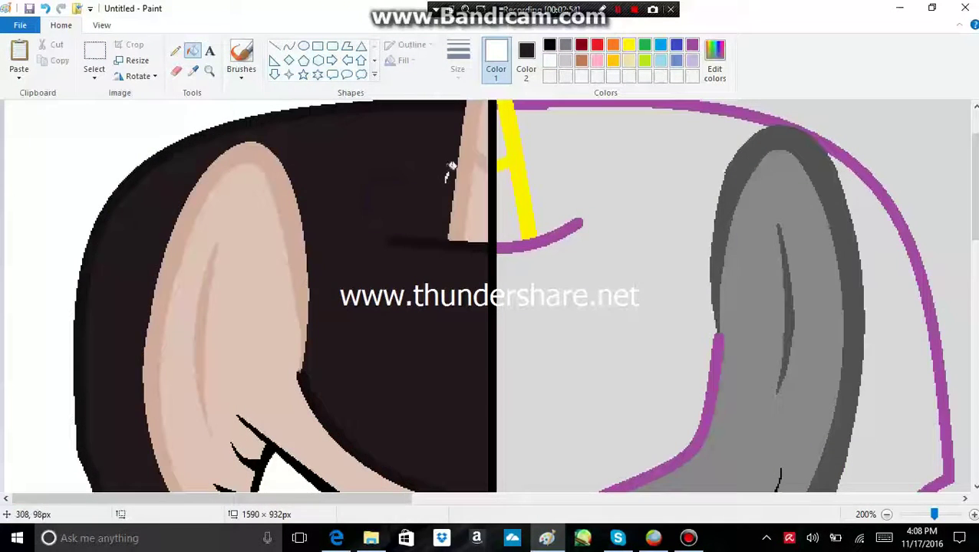
left_click(176, 72)
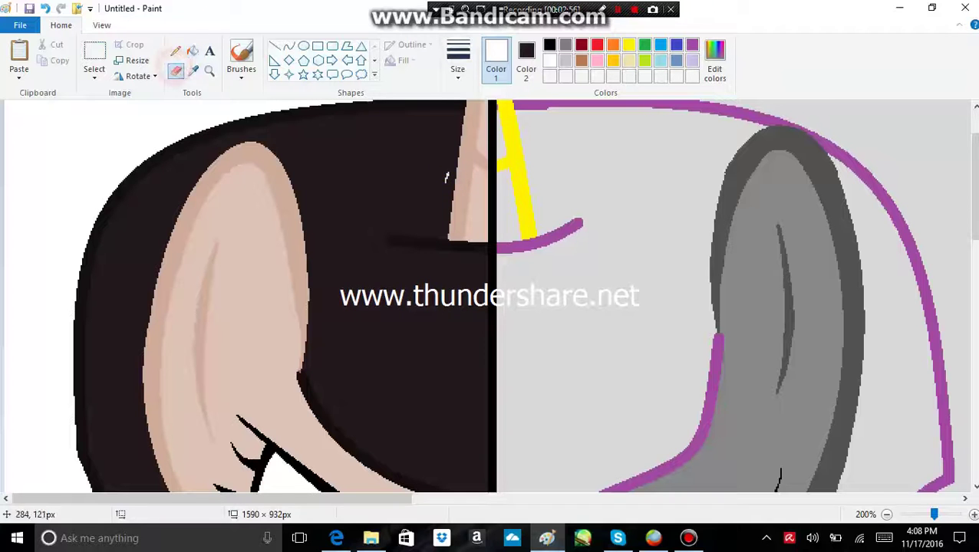
left_click(194, 52)
scroll(168, 255, "down", 15)
right_click(103, 320)
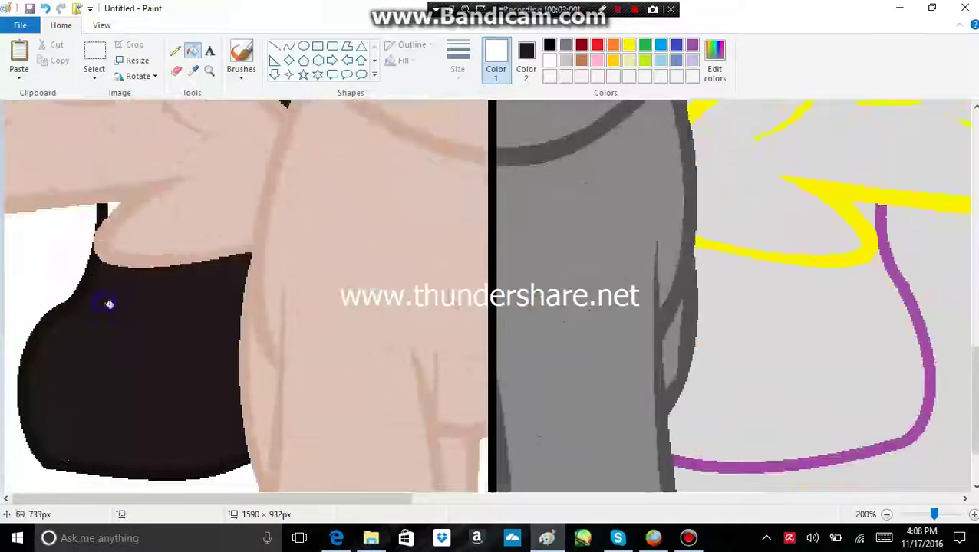
Step: Look over the filled mane on the left half from the lower section up to the horn for missed spots
scroll(241, 244, "down", 3)
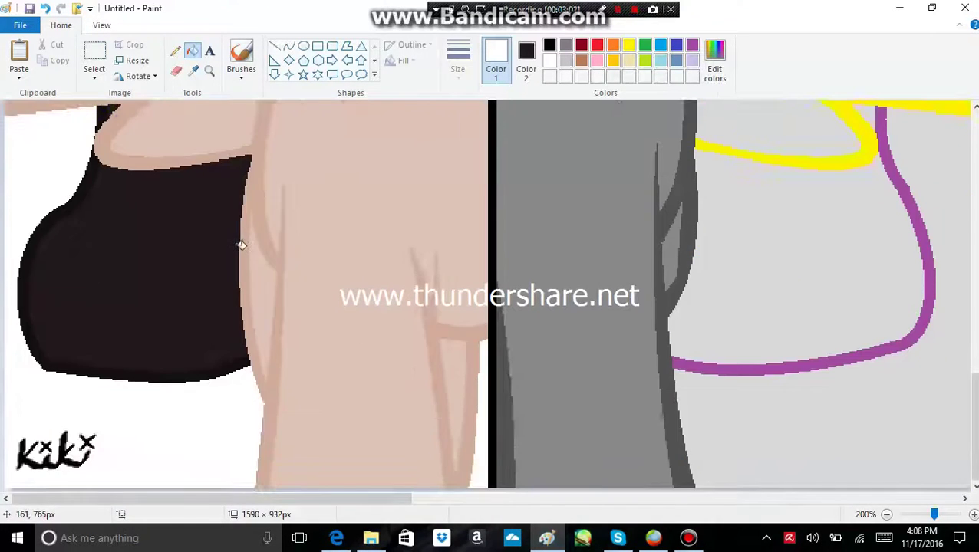
scroll(345, 318, "up", 20)
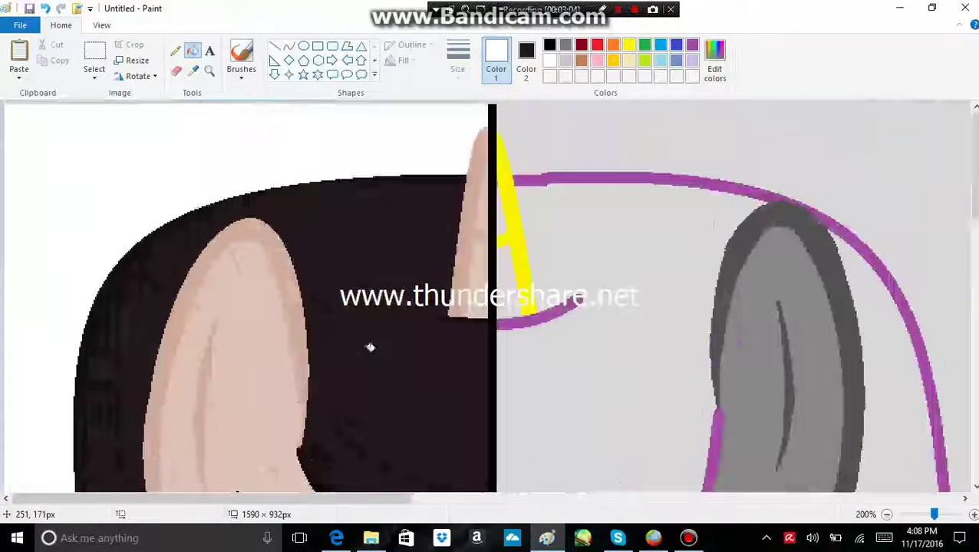
scroll(364, 338, "down", 8)
scroll(369, 346, "down", 8)
scroll(367, 345, "up", 20)
scroll(366, 422, "down", 8)
scroll(338, 470, "down", 2)
Step: Sample the dark olive iris colour from the small reference pony as Color 1 and set Color 2 to white
left_click_drag(305, 501, 756, 503)
scroll(660, 426, "up", 5)
left_click(208, 71)
left_click(343, 144)
left_click(261, 230)
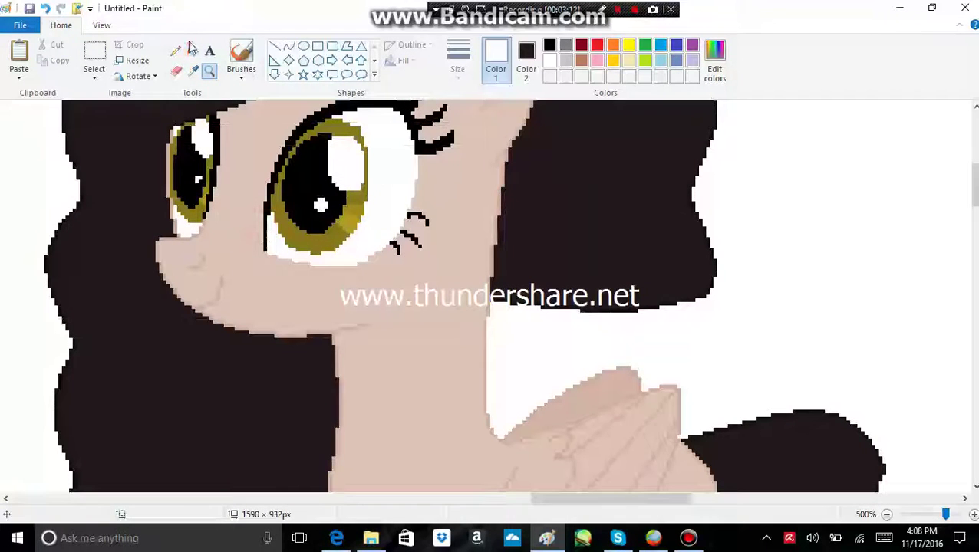
left_click(324, 238)
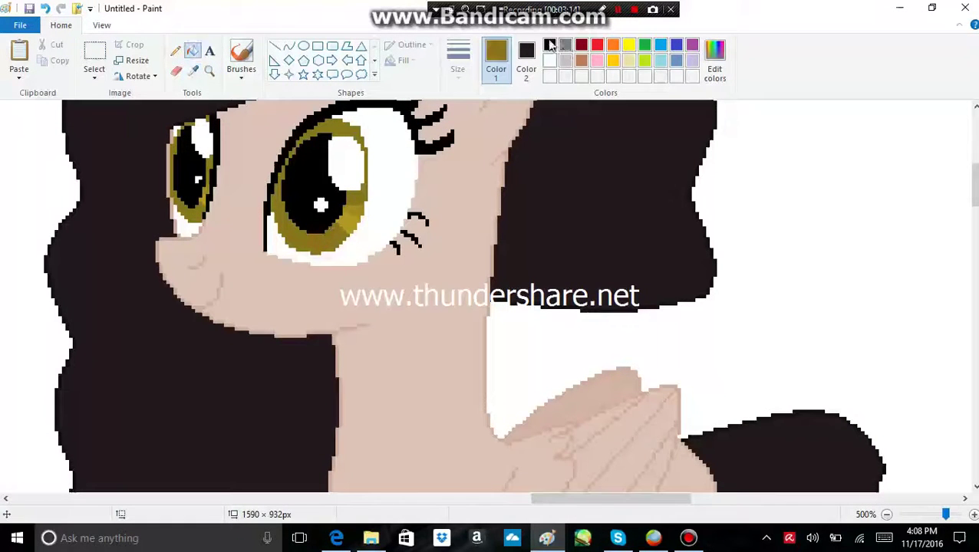
left_click(526, 57)
Step: Fill the upper and lower grey iris areas of the large pony's left eye with dark olive
left_click_drag(571, 499, 120, 519)
scroll(337, 284, "down", 10)
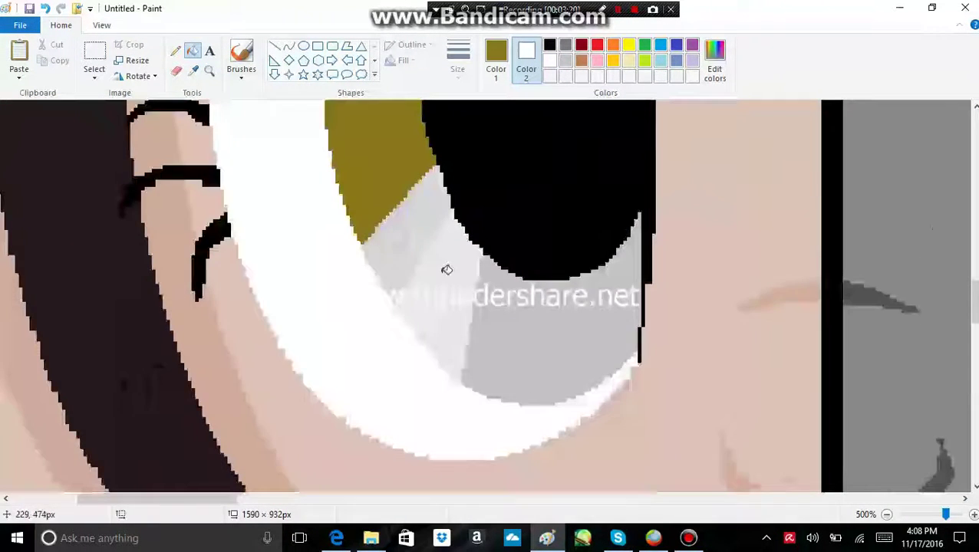
left_click(467, 337)
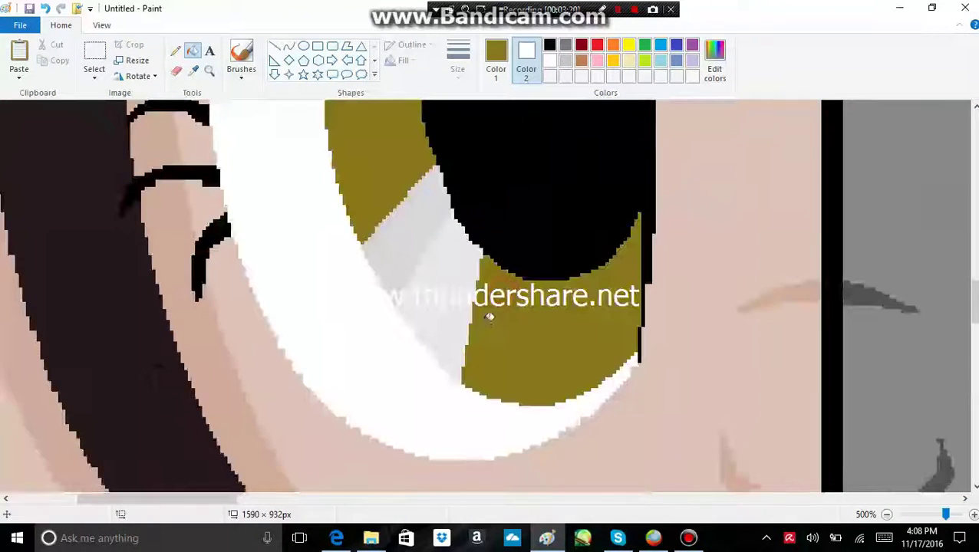
Step: Sample the lighter olive of the iris highlight from the small reference pony's eye as Color 1
scroll(469, 349, "up", 5)
left_click_drag(211, 500, 649, 502)
scroll(509, 400, "up", 5)
scroll(467, 379, "up", 5)
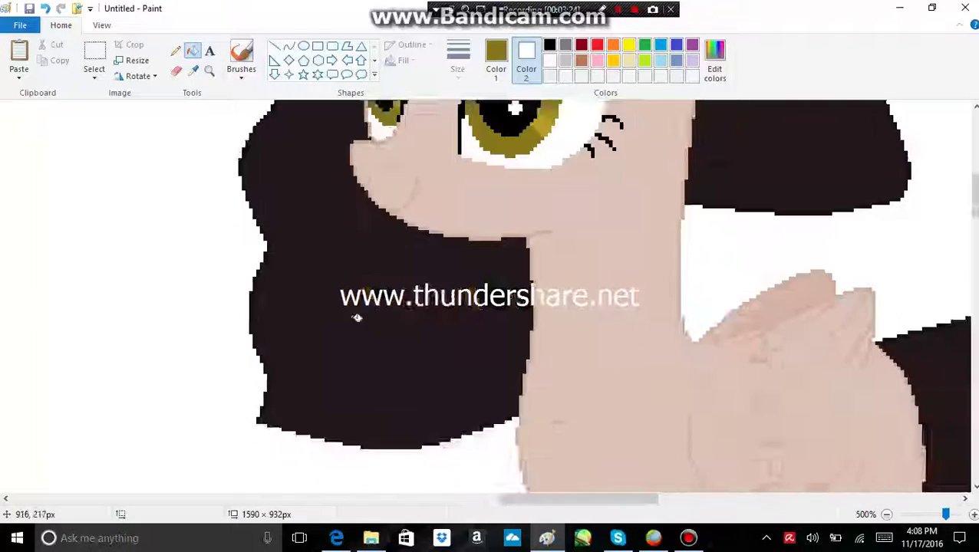
scroll(356, 316, "up", 2)
left_click(193, 71)
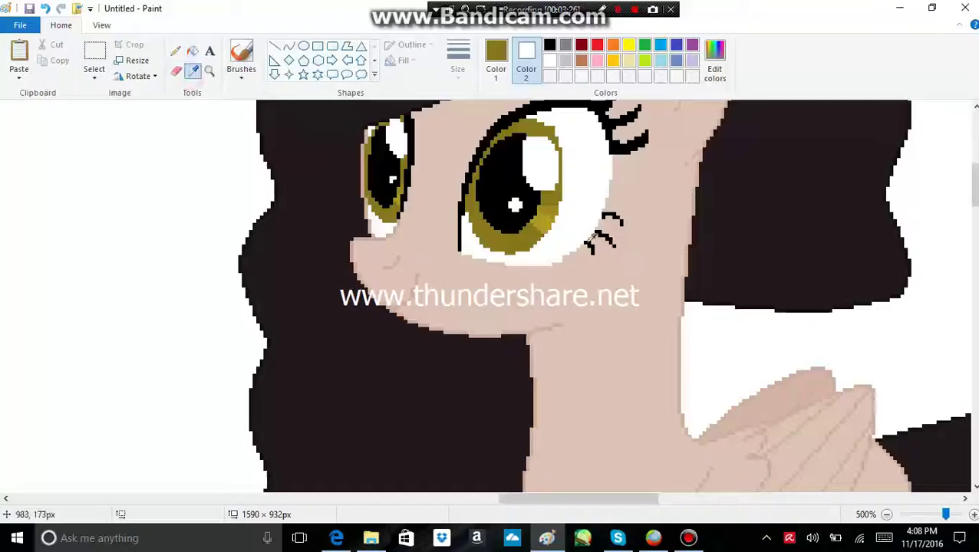
left_click(557, 208)
Step: Fill the light grey iris band next to the upper dark olive area with the lighter olive
left_click_drag(559, 500, 176, 500)
scroll(356, 306, "down", 10)
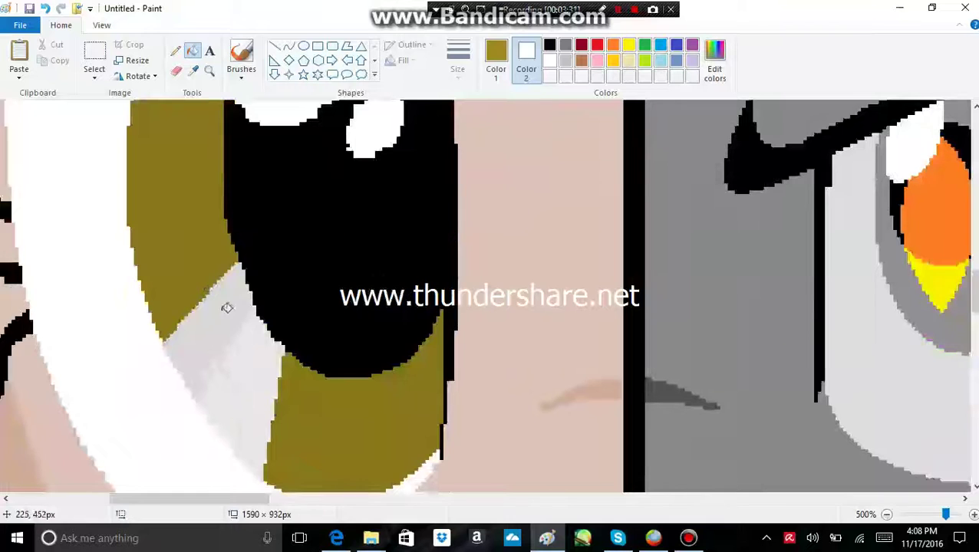
left_click(213, 332)
Step: Sample the brightest olive highlight from the small reference pony's iris as Color 2
scroll(282, 264, "up", 2)
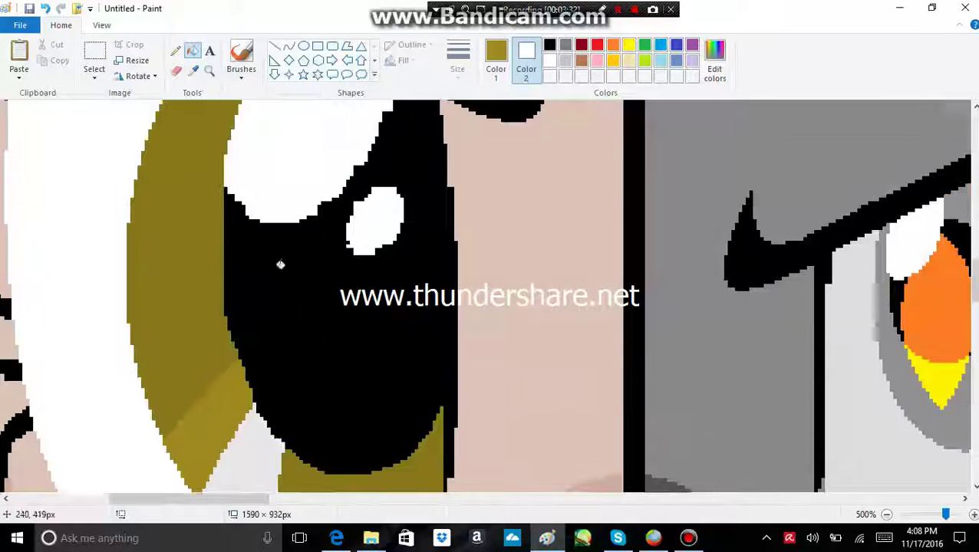
left_click_drag(238, 504, 594, 499)
scroll(783, 272, "up", 2)
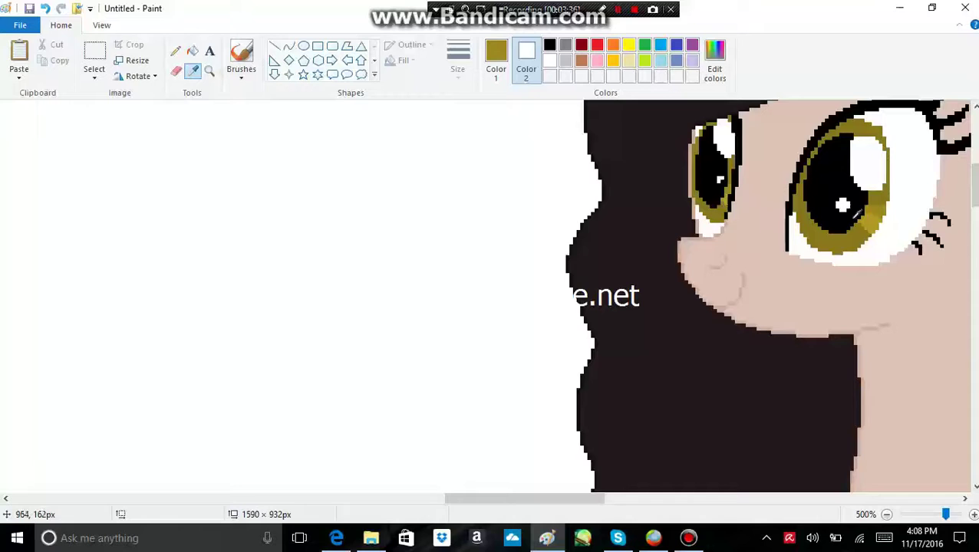
right_click(870, 220)
scroll(633, 328, "down", 8)
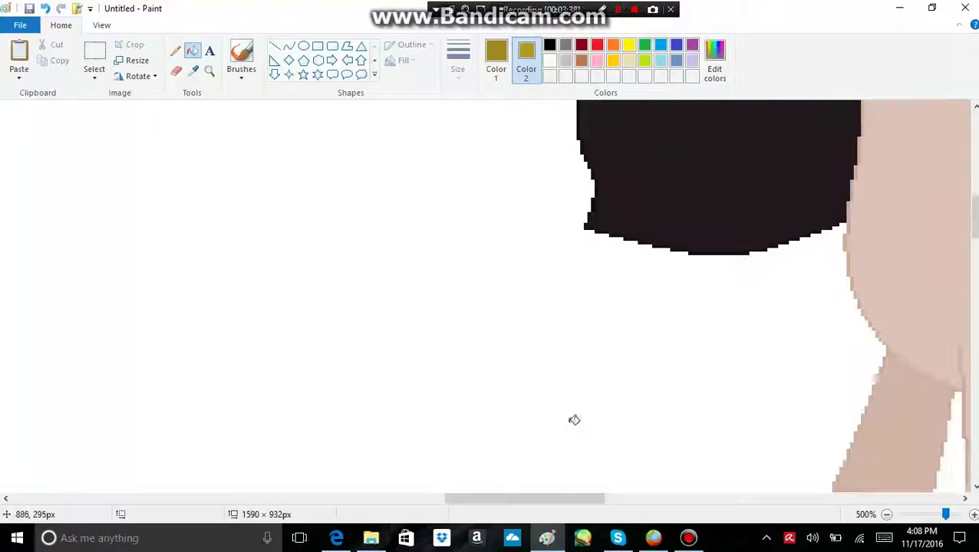
Step: Fill the brightest highlight band of the large pony's left iris with the bright olive held as Color 2
left_click_drag(510, 500, 123, 516)
scroll(433, 331, "down", 2)
scroll(434, 331, "down", 5)
left_click(606, 312)
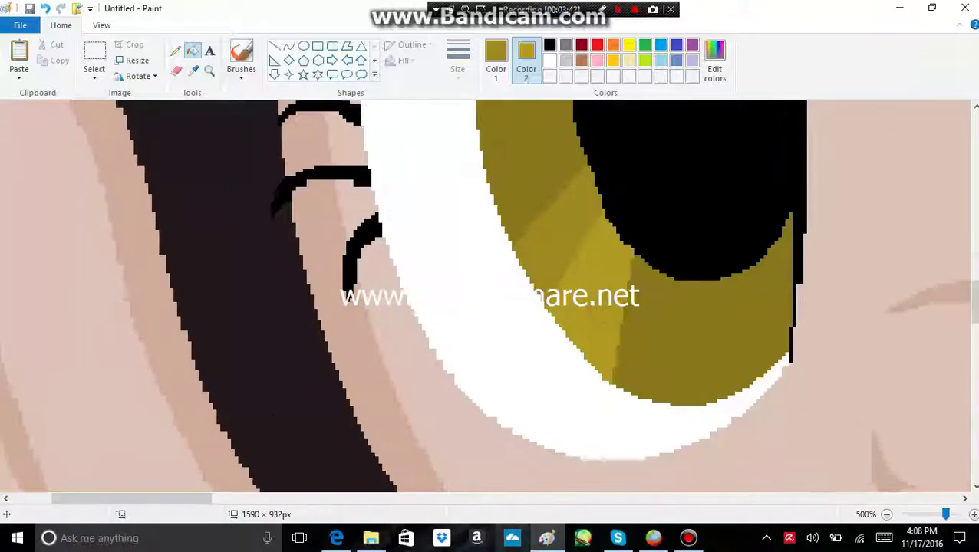
Step: Switch to Edge, play the YouTube video "Painted Smile (An Original Jeff the Killer Song)" and return to Paint
left_click(336, 538)
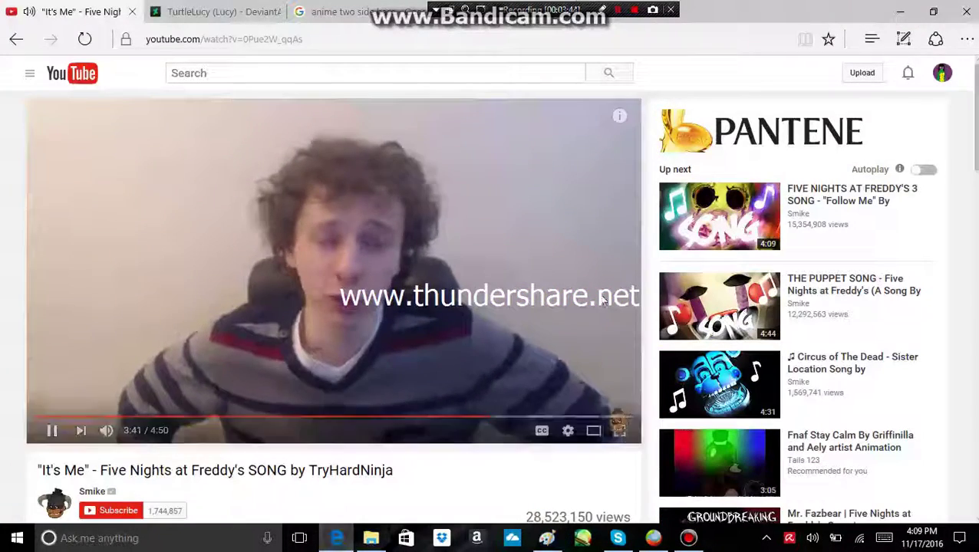
scroll(735, 371, "down", 2)
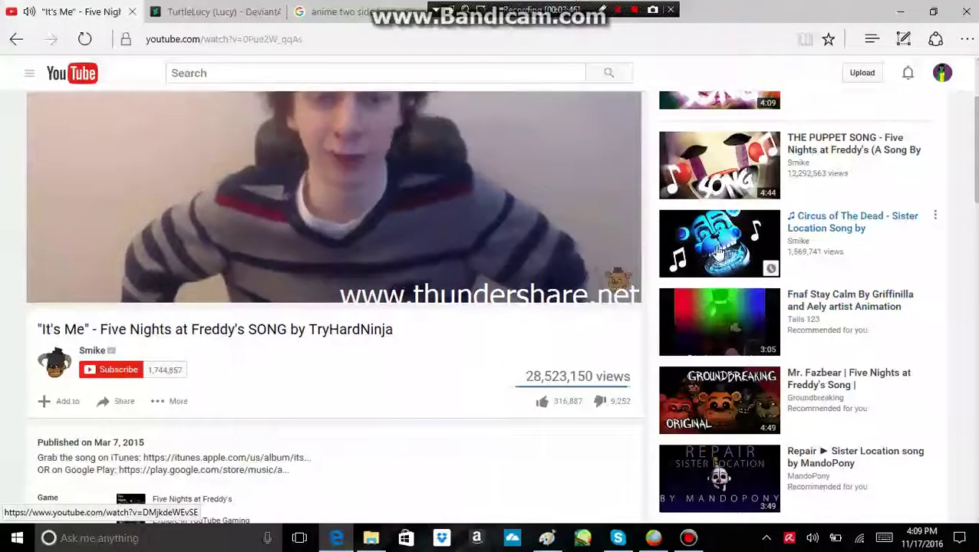
scroll(721, 301, "down", 2)
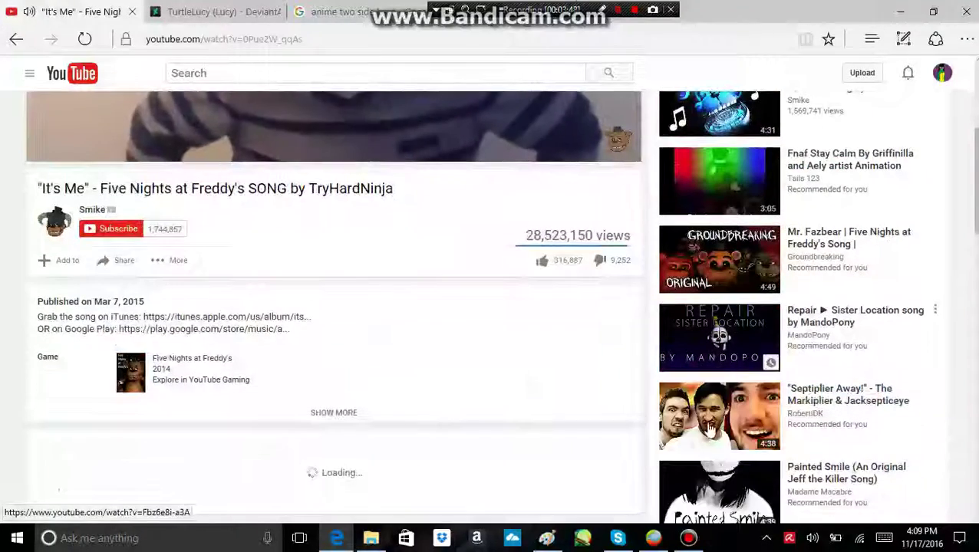
scroll(717, 387, "down", 2)
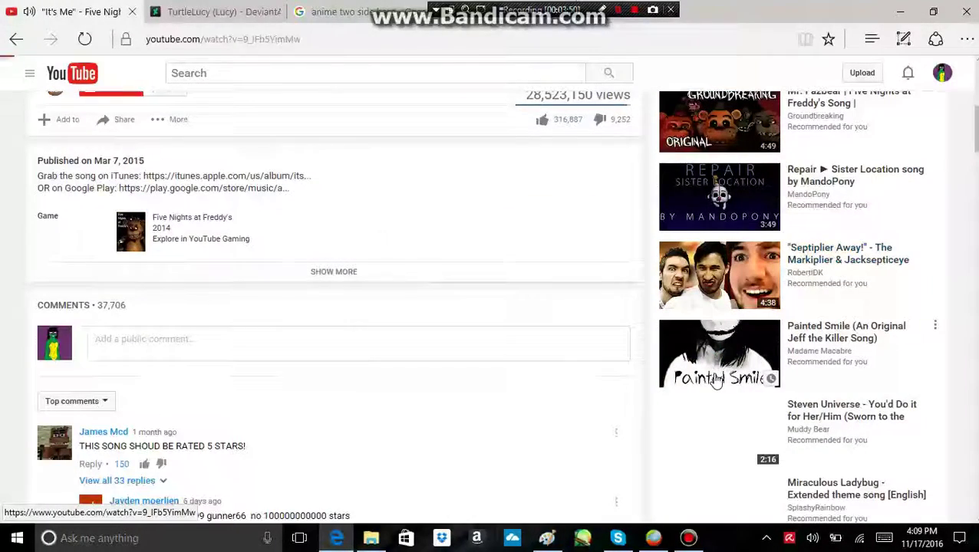
left_click(716, 381)
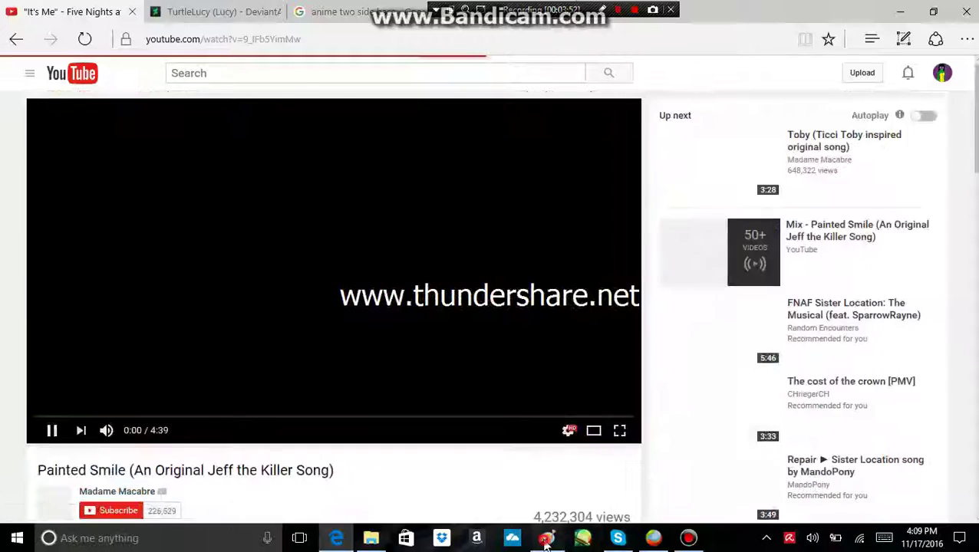
left_click(546, 538)
Step: Sample the dark olive of the large pony's left iris as Color 1 and set Color 2 to white
scroll(414, 441, "up", 5)
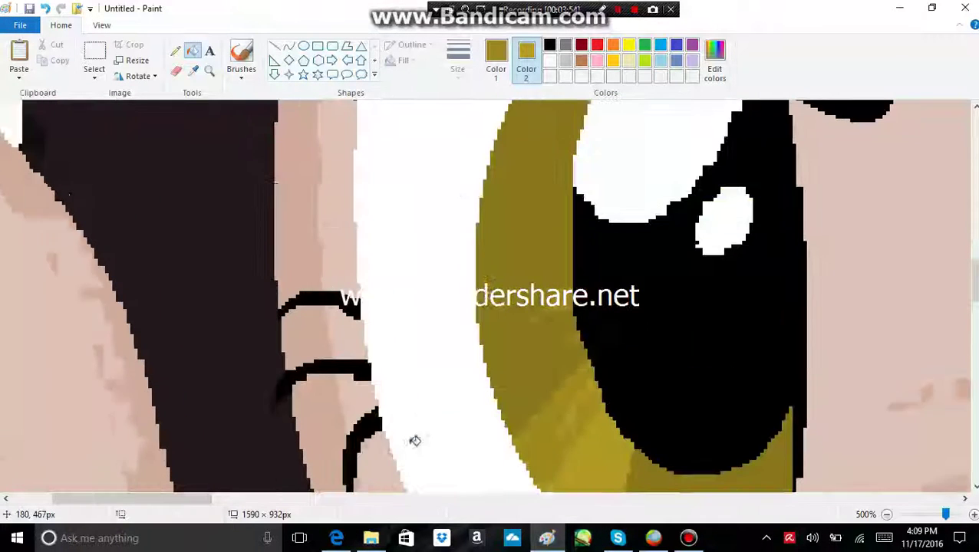
left_click(193, 70)
left_click(550, 190)
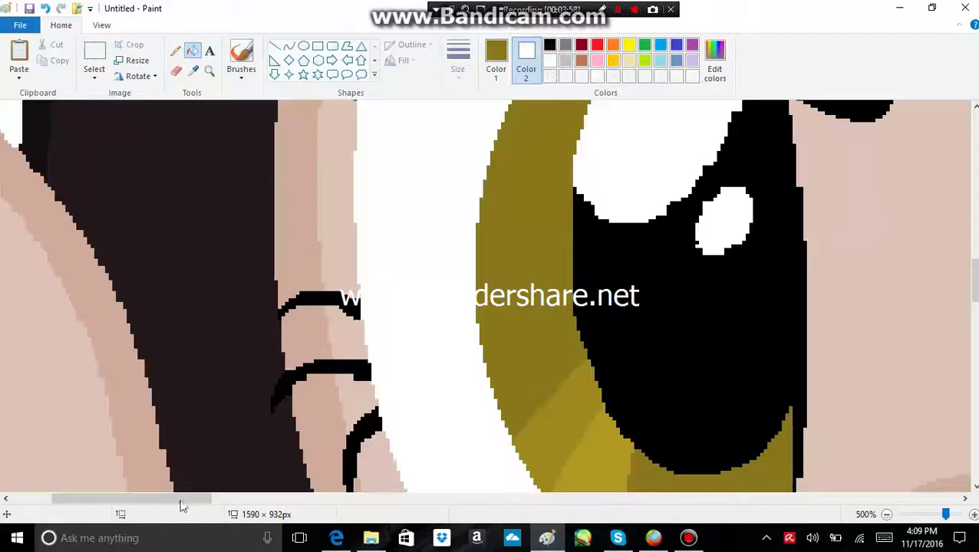
left_click_drag(175, 499, 335, 515)
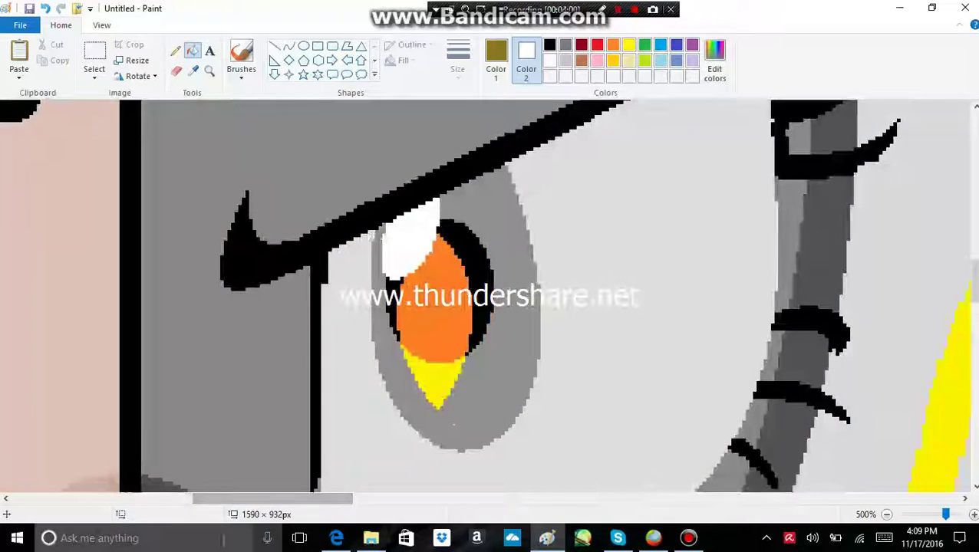
Step: Skip the advertisement on the Painted Smile video in Edge and return to Paint
left_click(336, 538)
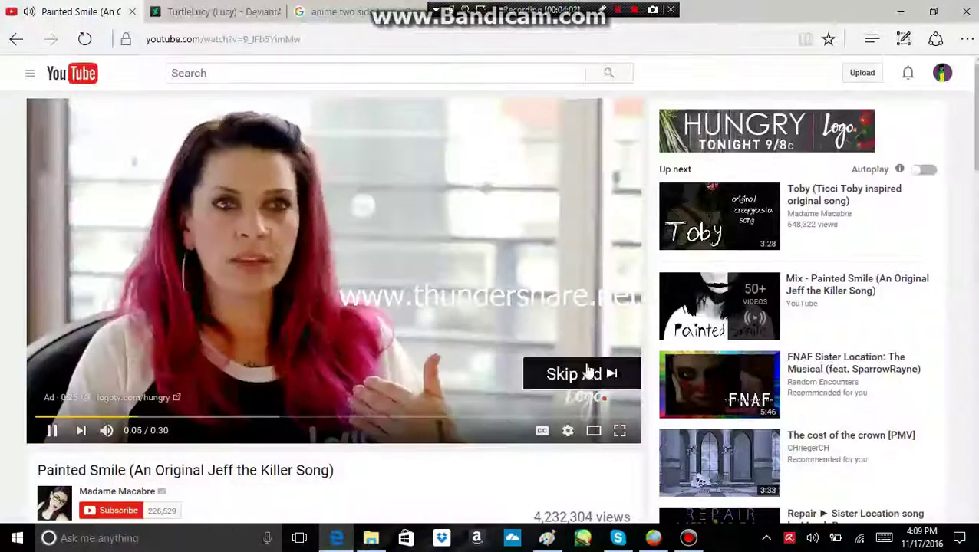
left_click(587, 375)
left_click(541, 536)
Step: Fill the right eye's grey iris and the black ring around its orange pupil with dark olive, touching up the leftover black pixel
left_click(507, 360)
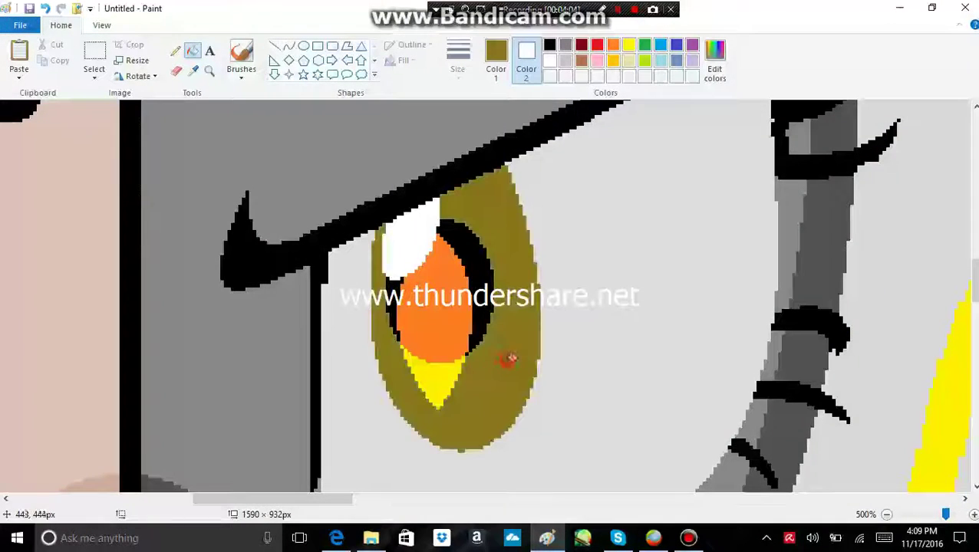
scroll(492, 343, "down", 1)
scroll(475, 384, "up", 2)
scroll(458, 422, "down", 2)
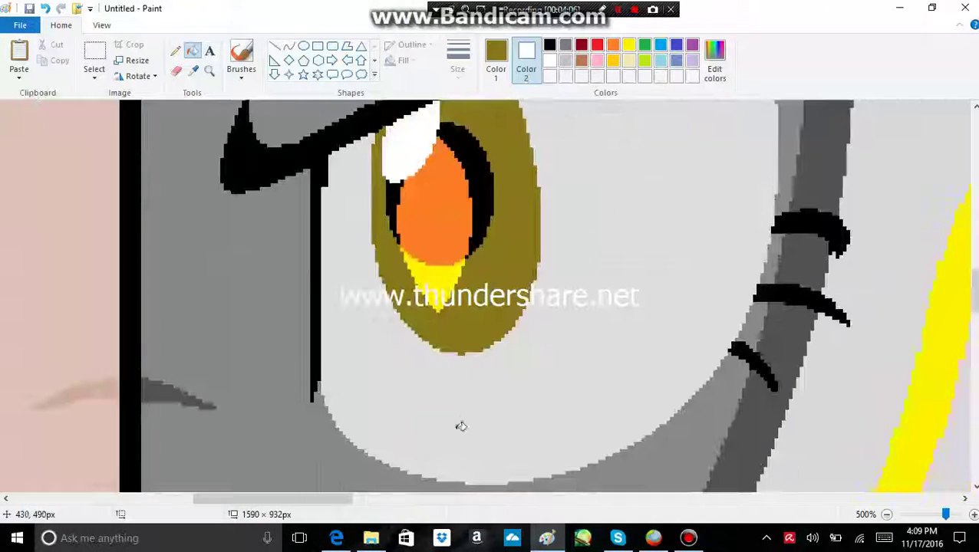
scroll(307, 507, "left", 3)
scroll(394, 165, "right", 3)
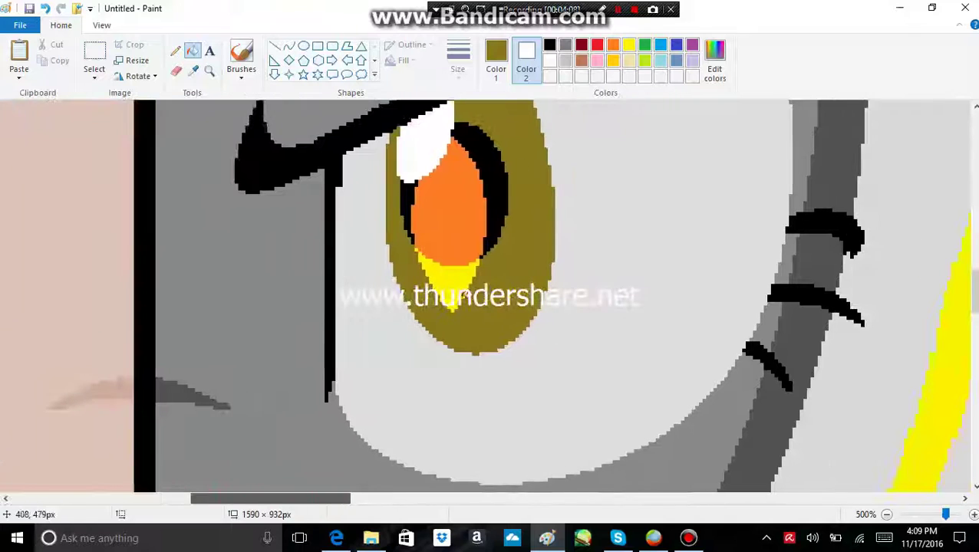
left_click(491, 170)
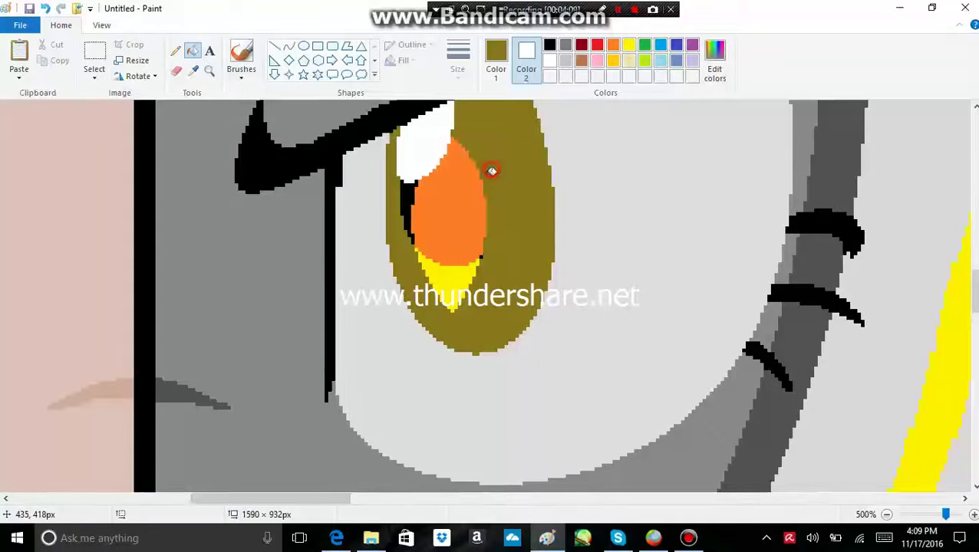
left_click(408, 214)
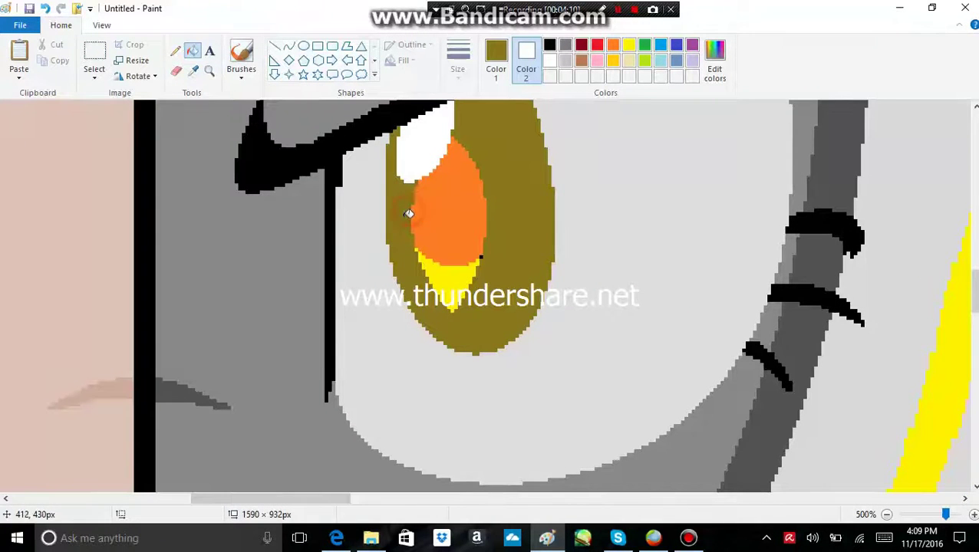
left_click(176, 52)
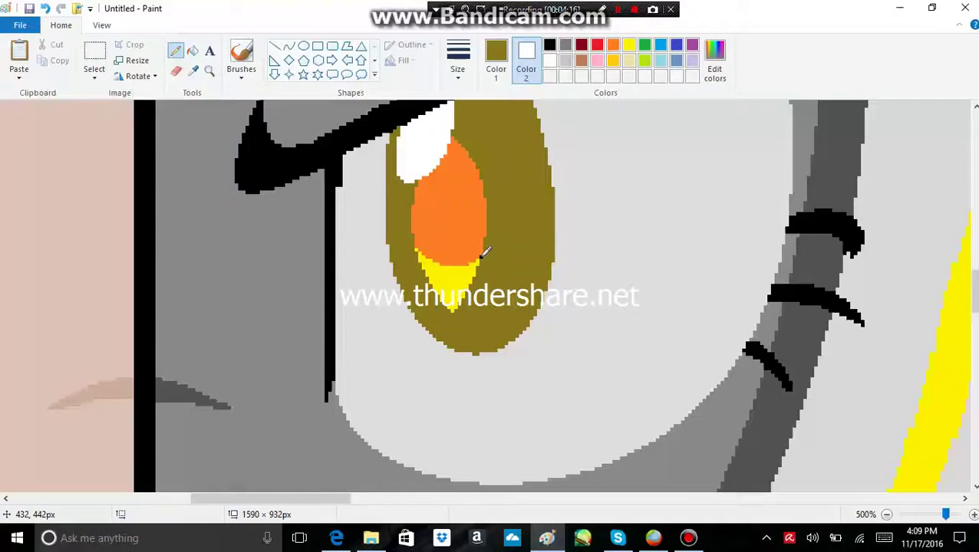
Step: Fill the orange and yellow parts of the right eye's pupil with black
left_click(198, 52)
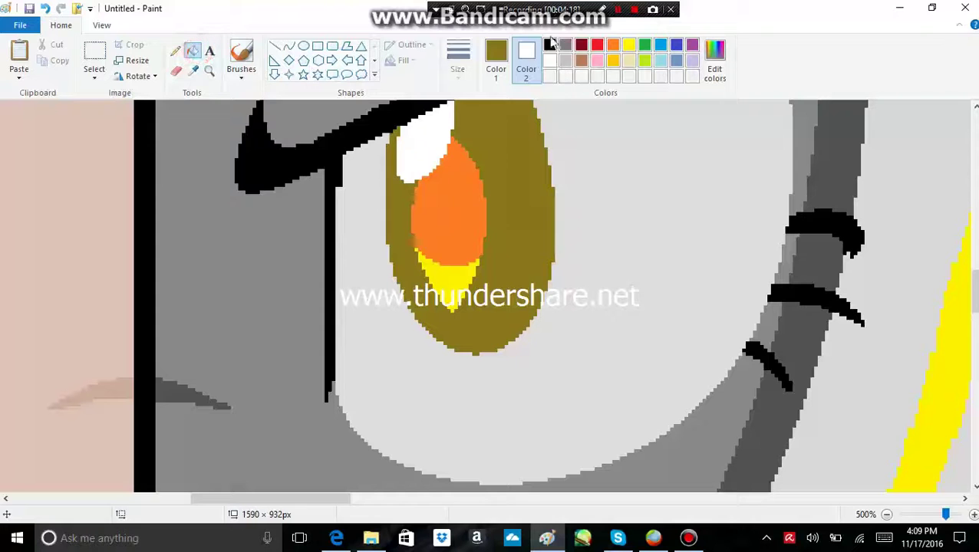
left_click(549, 45)
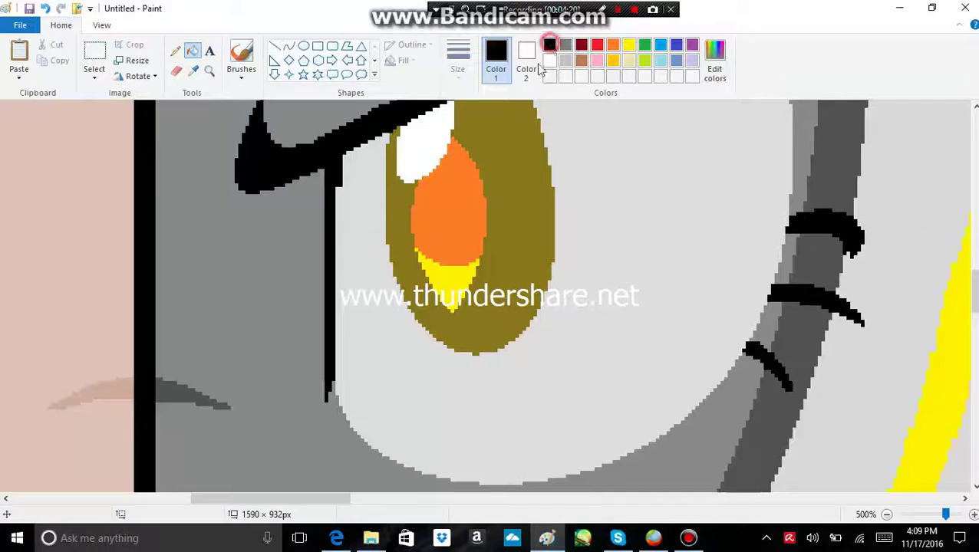
left_click(435, 219)
left_click(444, 269)
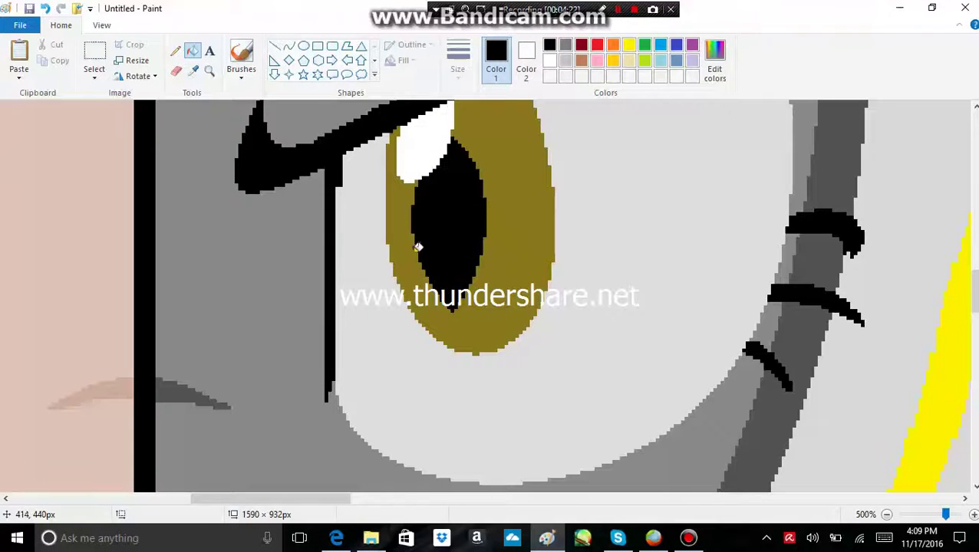
Step: Draw a short semi-transparent black line about 4 × 17 px on the right eye's olive iris with the Line tool
scroll(453, 253, "up", 3)
scroll(460, 269, "down", 3)
left_click(275, 46)
left_click(457, 61)
left_click(446, 124)
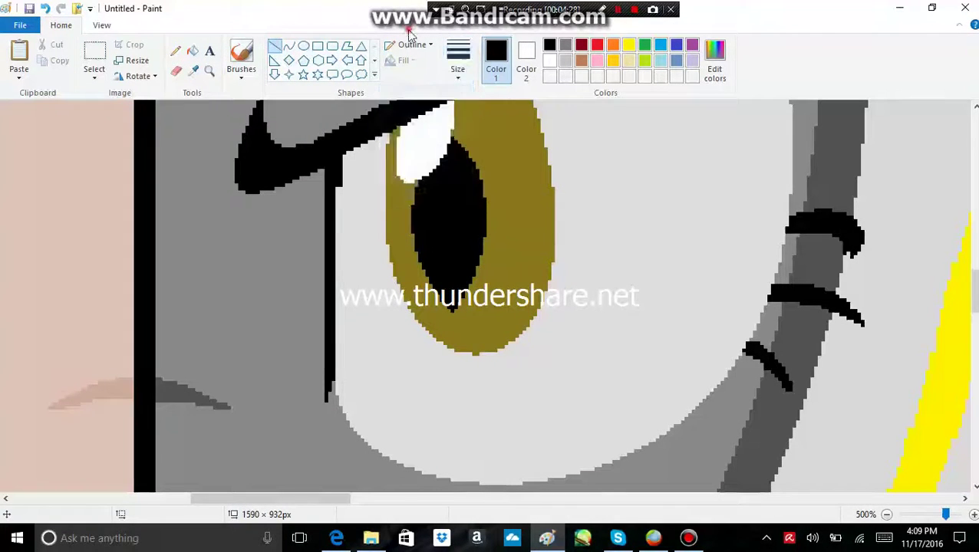
left_click(409, 43)
left_click(391, 115)
left_click_drag(509, 163, 517, 222)
Step: Sample the darkened olive of the line as Color 1 and fill the right eye's iris with it
left_click(192, 71)
left_click(522, 188)
left_click(500, 178)
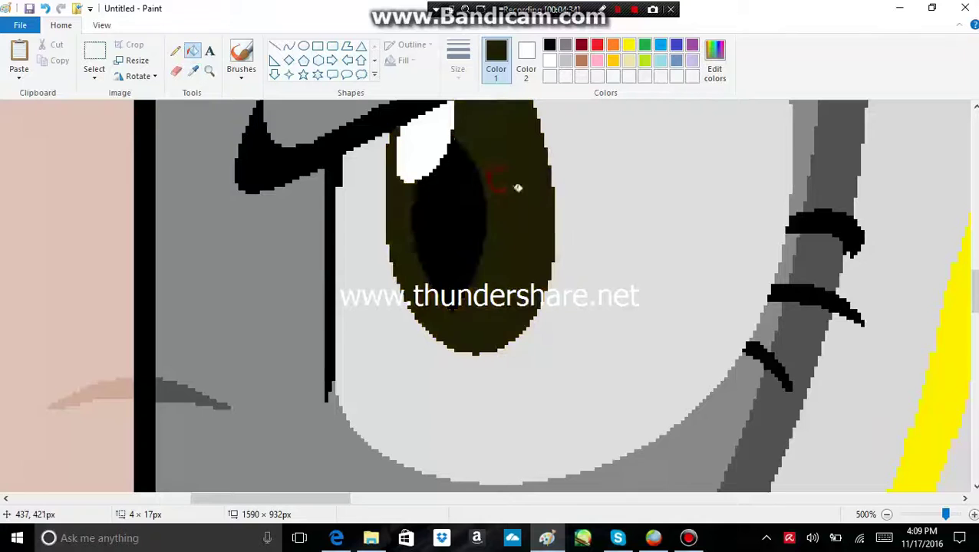
scroll(516, 209, "down", 3)
scroll(505, 216, "up", 3)
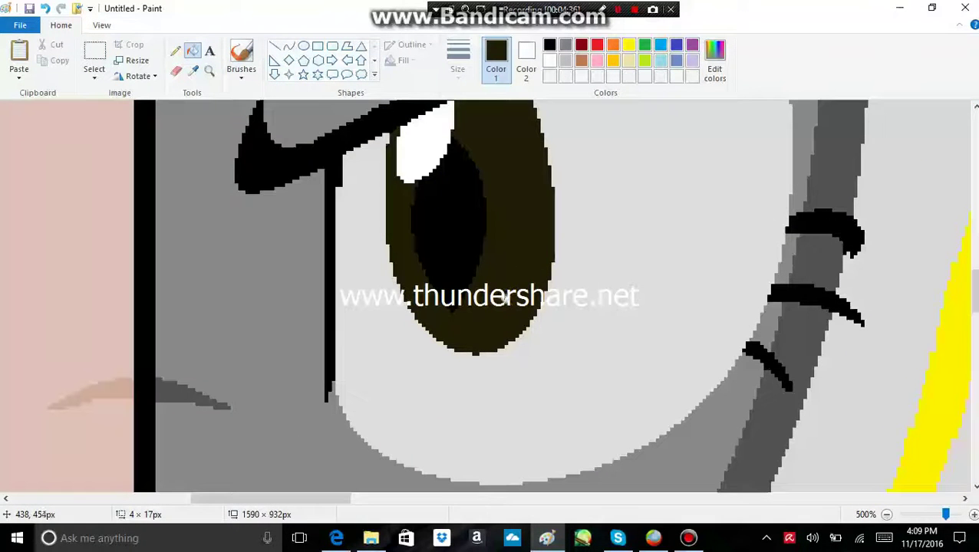
Step: Fill the light grey area around the right iris with white and draw a semi-transparent black line about 15 × 24 px on it
left_click(275, 46)
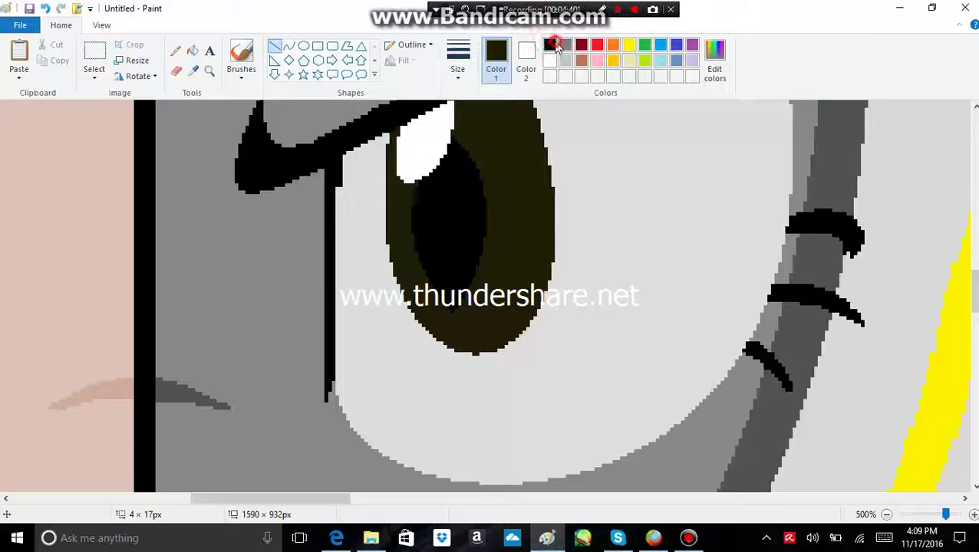
left_click(549, 64)
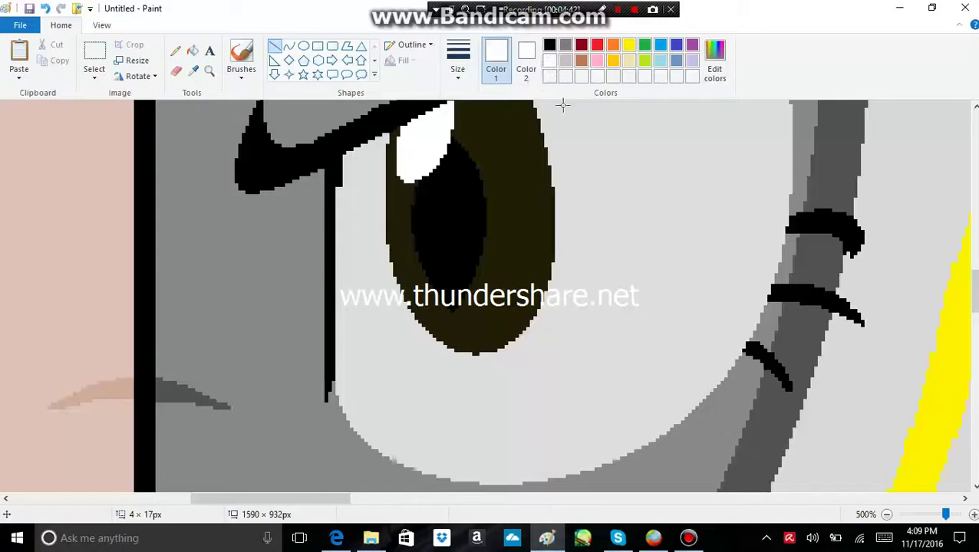
left_click(192, 53)
left_click(373, 286)
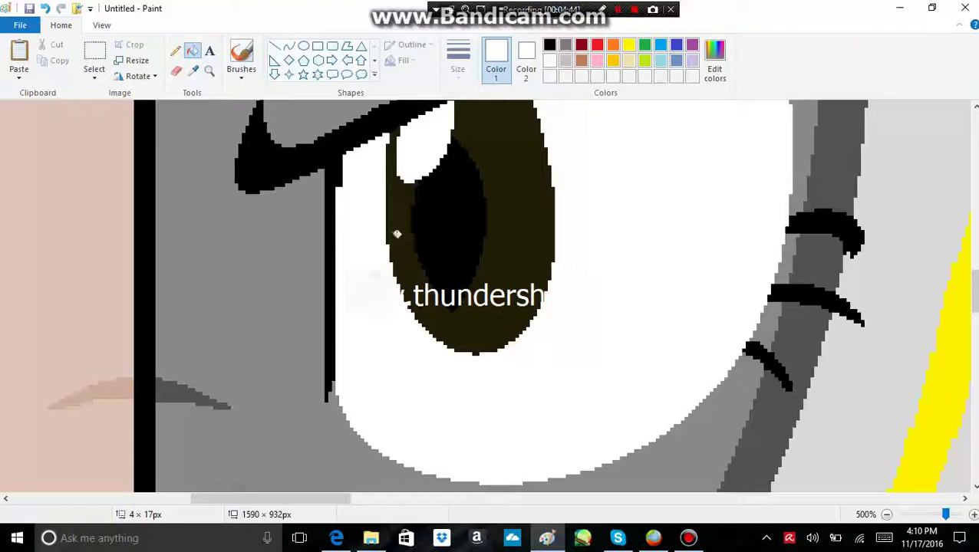
left_click(276, 46)
left_click_drag(611, 174, 647, 237)
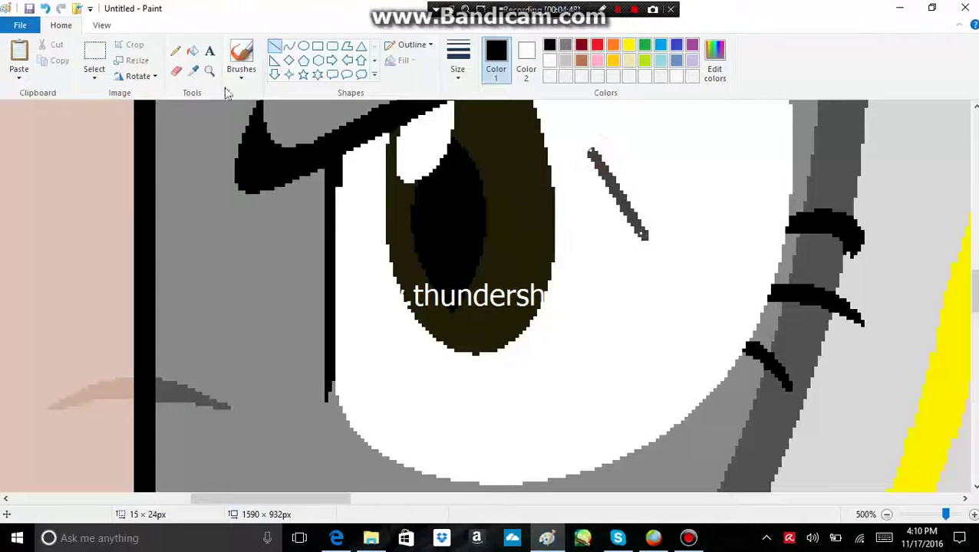
Step: Sample the line's dark grey as Color 1 and fill the right eye's white area and its highlight with it
left_click(192, 70)
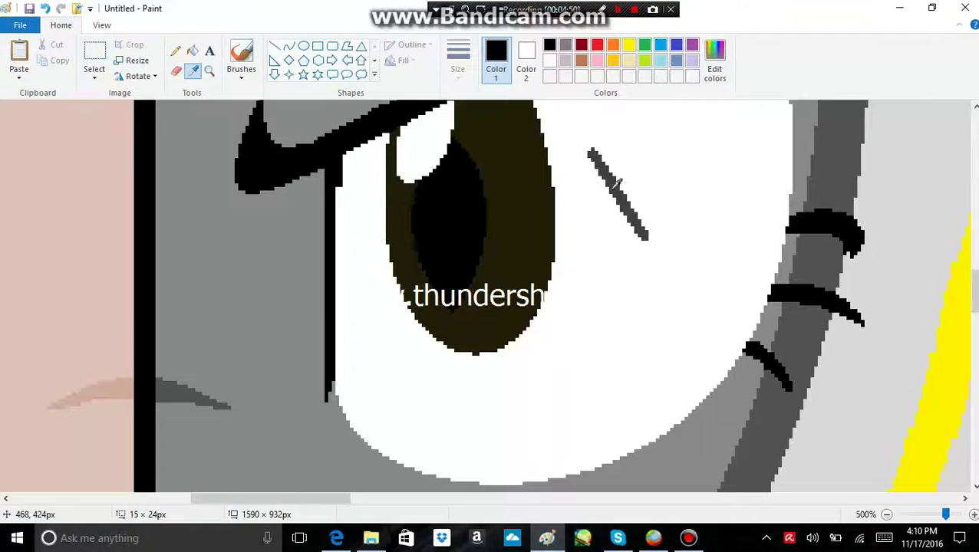
left_click(617, 183)
left_click(576, 219)
left_click(435, 135)
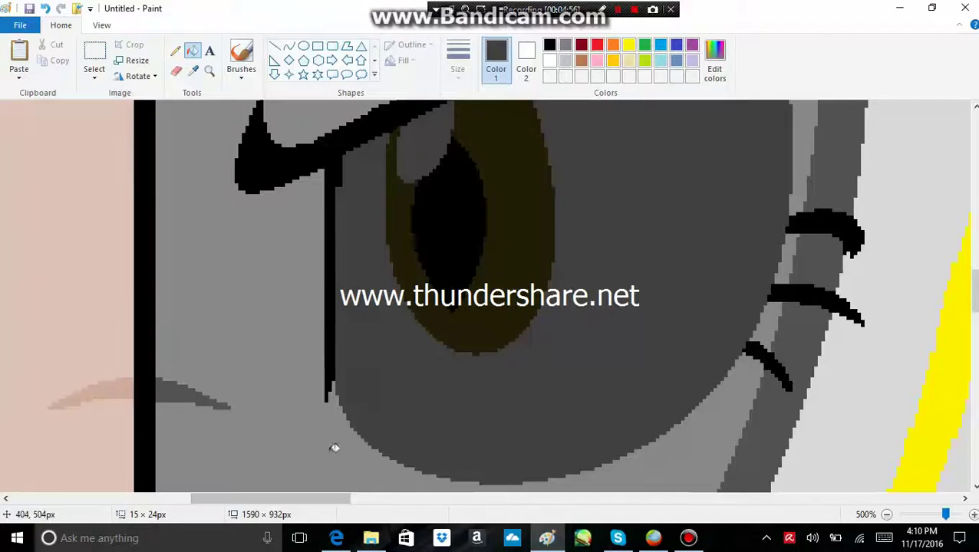
Step: Look over the recoloured left eye, face and mane of the split-face pony, and view the whole picture at 50% zoom
scroll(398, 481, "down", 2)
scroll(247, 503, "left", 10)
scroll(319, 397, "down", 15)
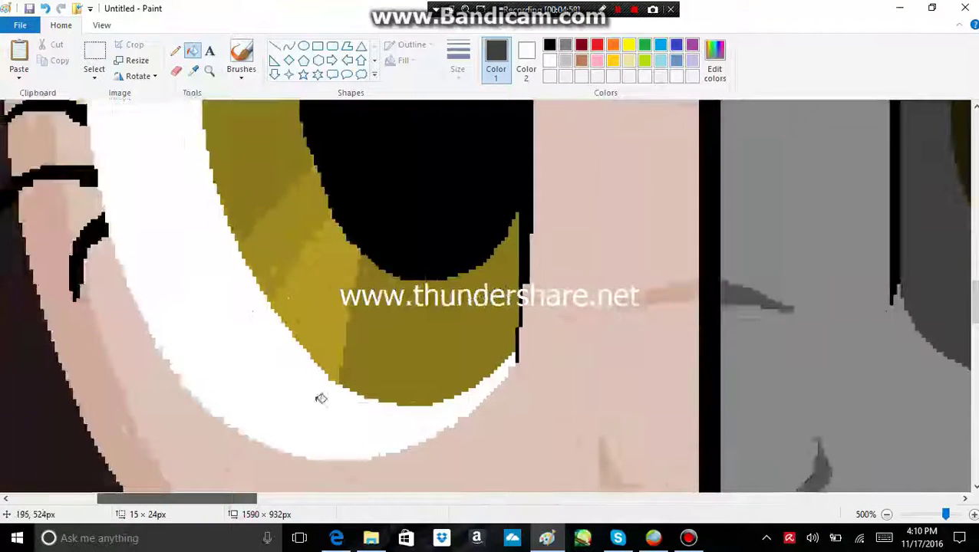
scroll(485, 339, "up", 20)
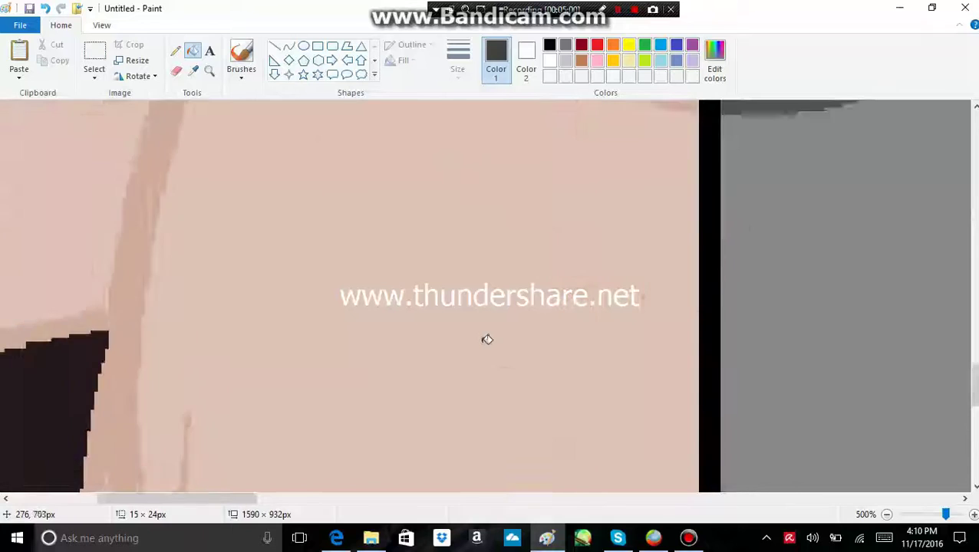
scroll(752, 440, "down", 8)
scroll(764, 450, "up", 5)
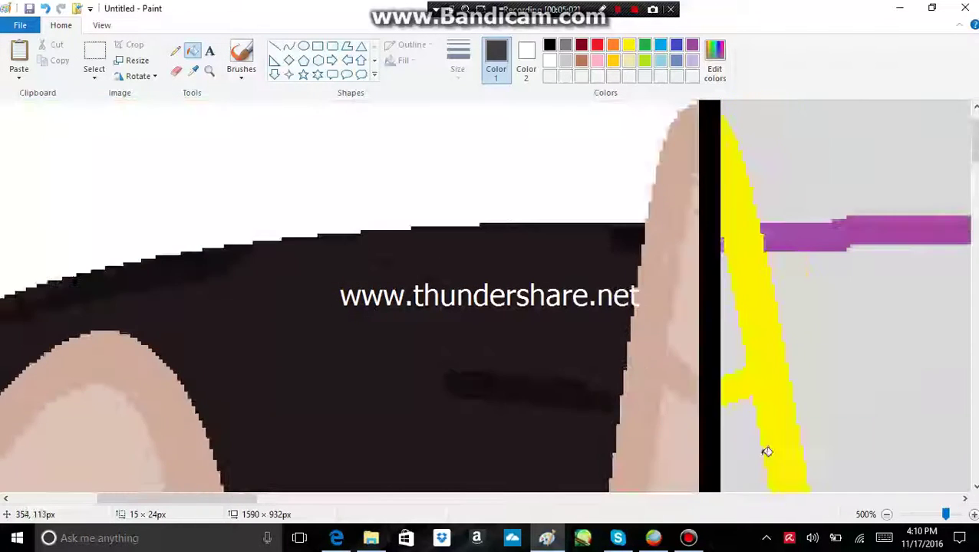
left_click(886, 515)
left_click(887, 514)
left_click(886, 515)
left_click(887, 515)
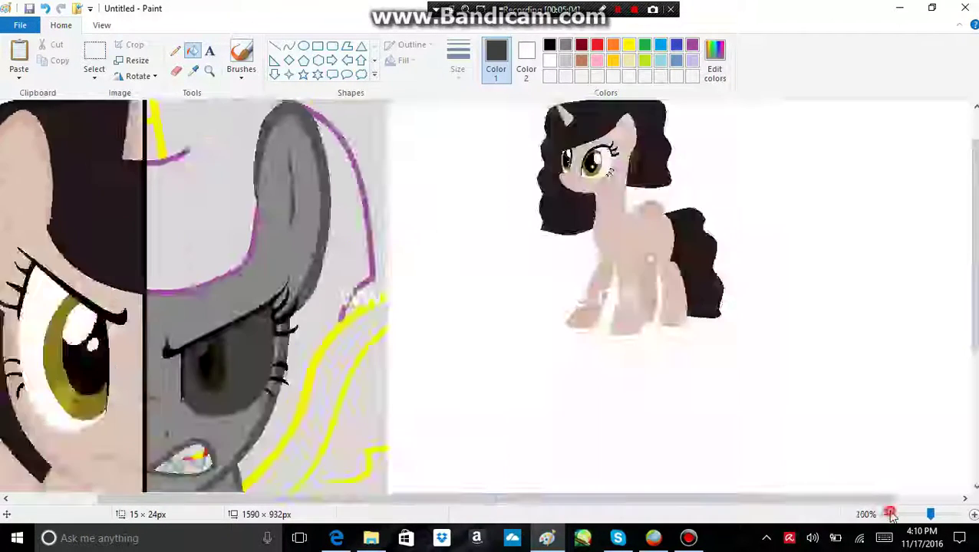
left_click(886, 514)
Step: Sample the tan outline colour of the small reference pony's body as Color 1
left_click(208, 70)
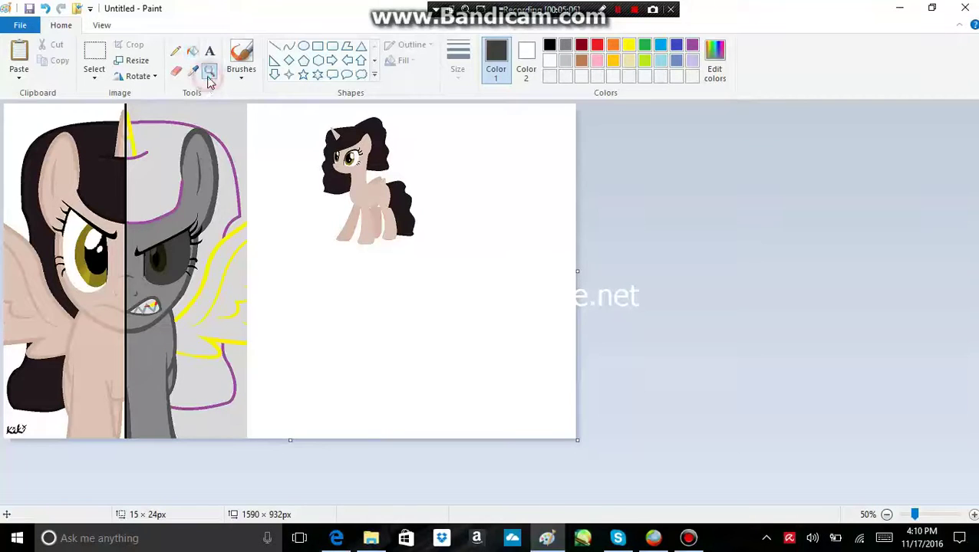
left_click(376, 188)
left_click(535, 312)
left_click(393, 288)
left_click(451, 223)
left_click(430, 210)
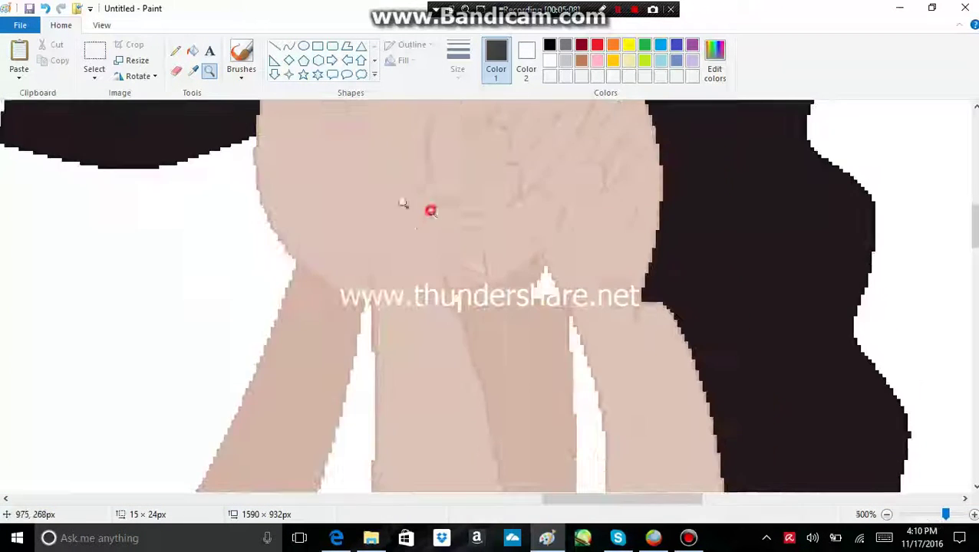
left_click(242, 150)
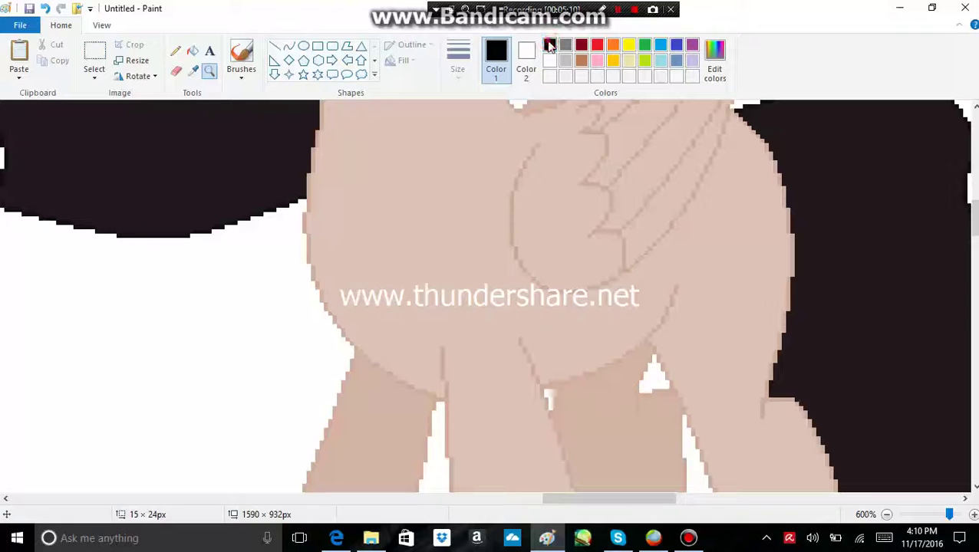
left_click(192, 71)
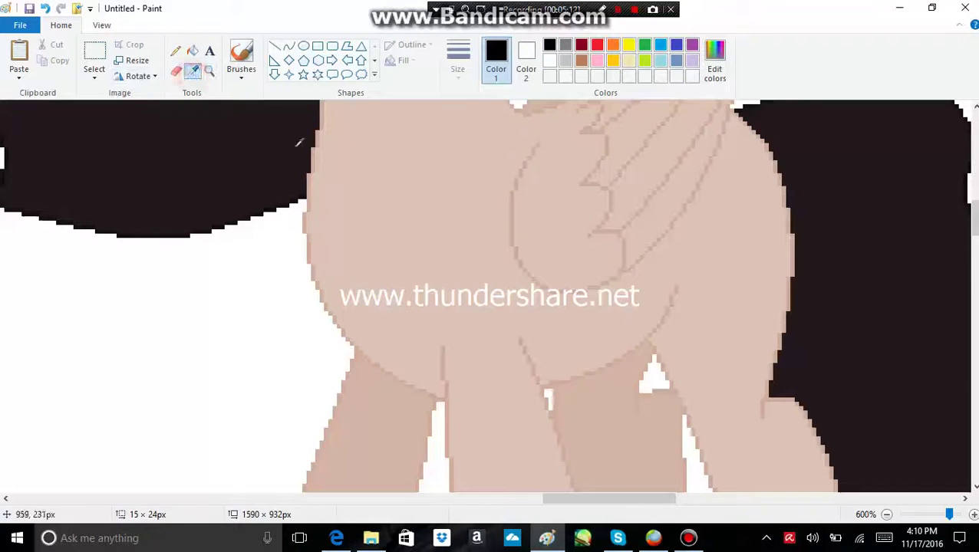
left_click(326, 117)
Step: Draw a solid-colour ellipse about 27 × 32 px on the blank canvas beside the split-face drawing and fill it with the tan
left_click(301, 46)
left_click(411, 44)
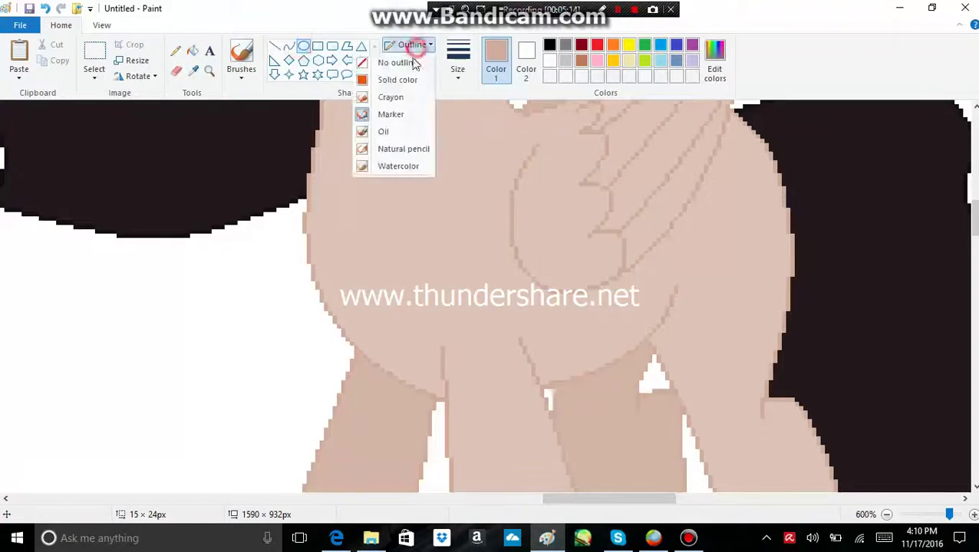
left_click(404, 83)
left_click(457, 68)
left_click(439, 107)
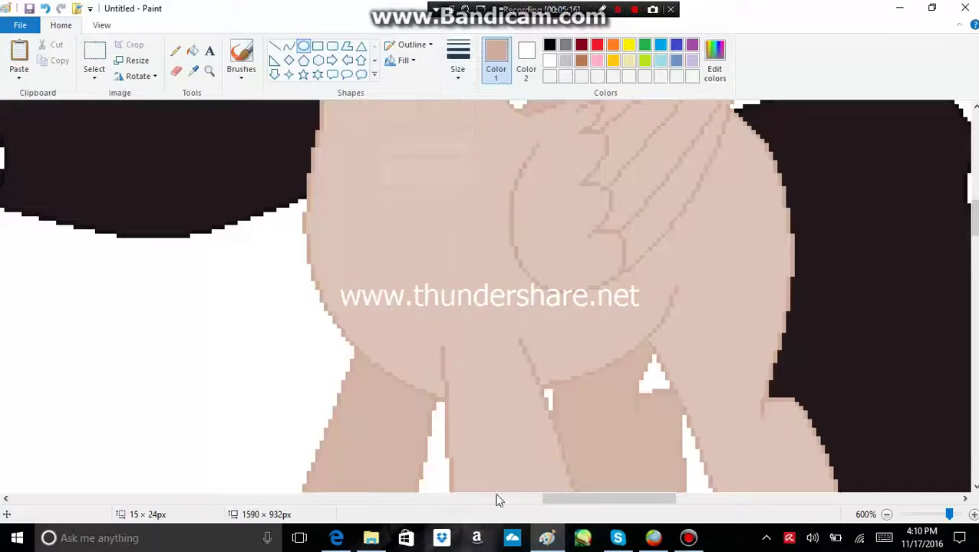
left_click_drag(561, 499, 377, 499)
left_click_drag(479, 221, 592, 354)
left_click(192, 51)
left_click(522, 322)
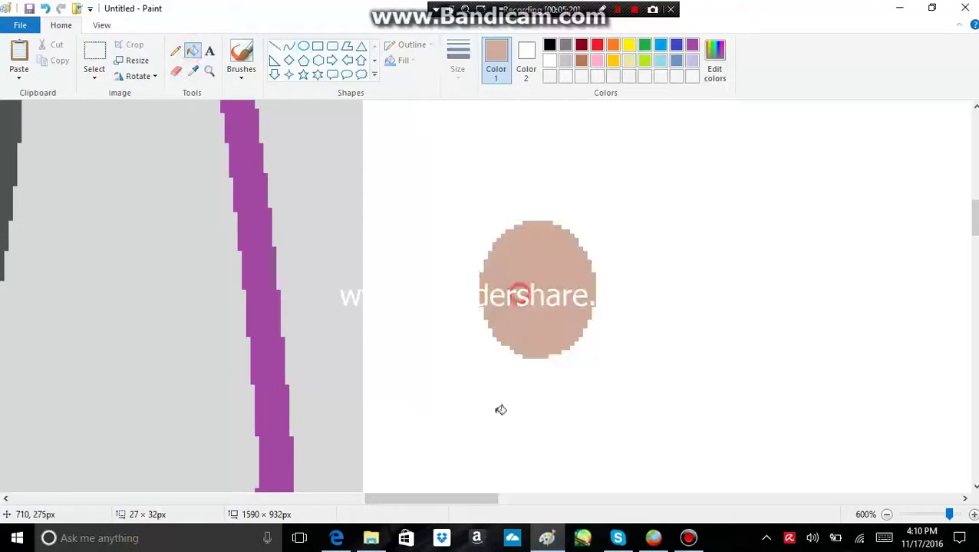
Step: Sample the reference pony's light pink coat and make a filled ellipse swatch of it, about 32 × 35 px, beside the tan one
left_click_drag(439, 499, 642, 498)
left_click(192, 71)
left_click(240, 181)
left_click(303, 46)
left_click_drag(578, 503, 395, 495)
left_click_drag(441, 221, 574, 376)
left_click_drag(528, 328, 551, 320)
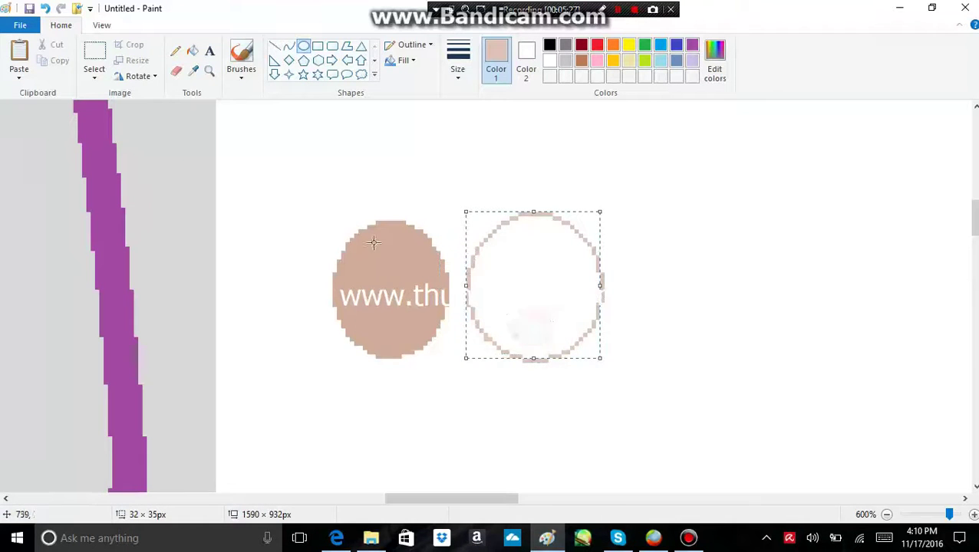
left_click(192, 55)
left_click(481, 244)
Step: Sample the near-black outline of the reference pony's mane and make a filled ellipse swatch of it, about 27 × 31 px, beside the pink one
left_click_drag(408, 498, 538, 513)
left_click(193, 70)
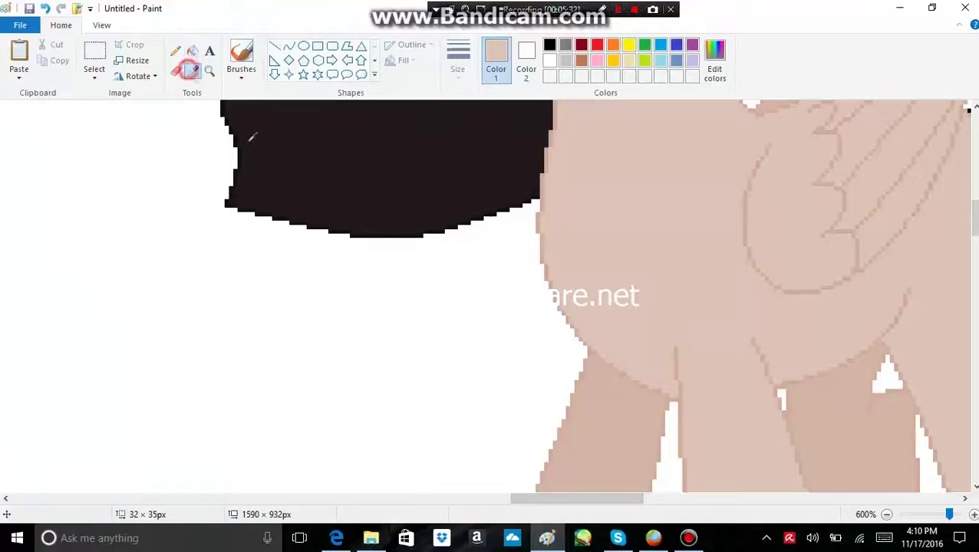
left_click(370, 231)
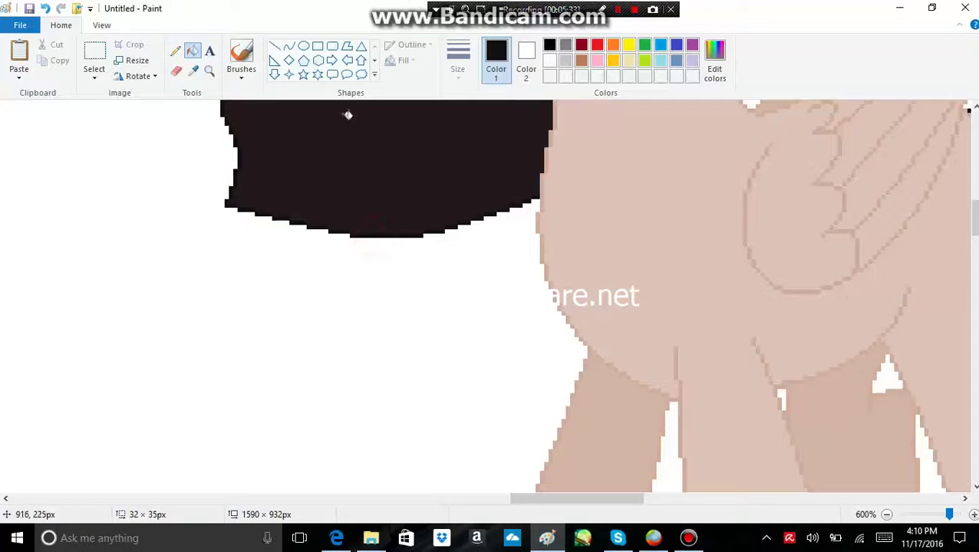
left_click(304, 48)
left_click_drag(520, 498, 412, 499)
mouse_move(510, 245)
left_mouse_down()
mouse_move(557, 350)
mouse_move(623, 372)
mouse_move(580, 335)
mouse_move(580, 297)
left_mouse_up()
left_click(192, 54)
left_click(560, 259)
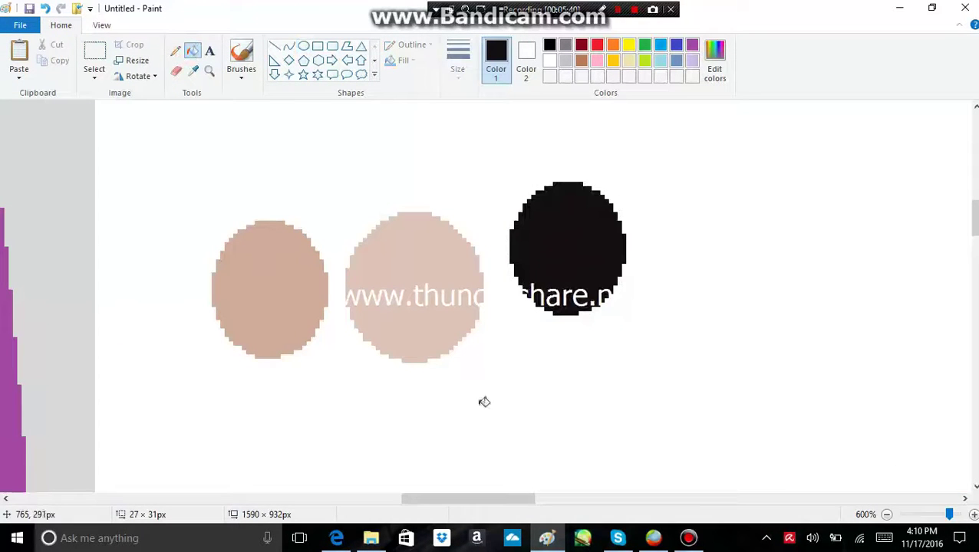
Step: Sample the dark brown fill of the reference pony's mane and make a filled ellipse swatch of it, about 27 × 28 px, beside the near-black one
left_click_drag(453, 498, 541, 499)
left_click(191, 72)
left_click(477, 174)
left_click(305, 46)
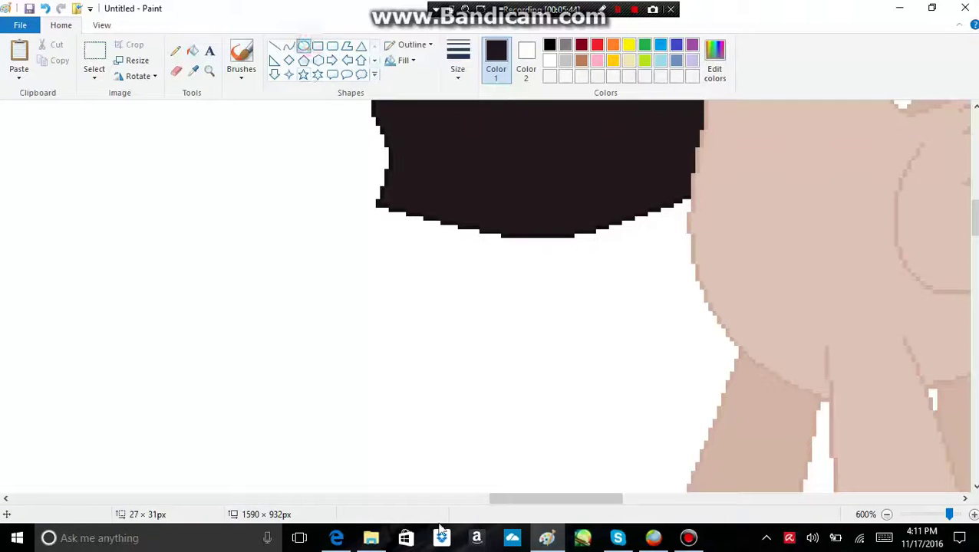
left_click_drag(504, 499, 445, 498)
left_click_drag(331, 246, 434, 349)
left_click_drag(385, 294, 486, 259)
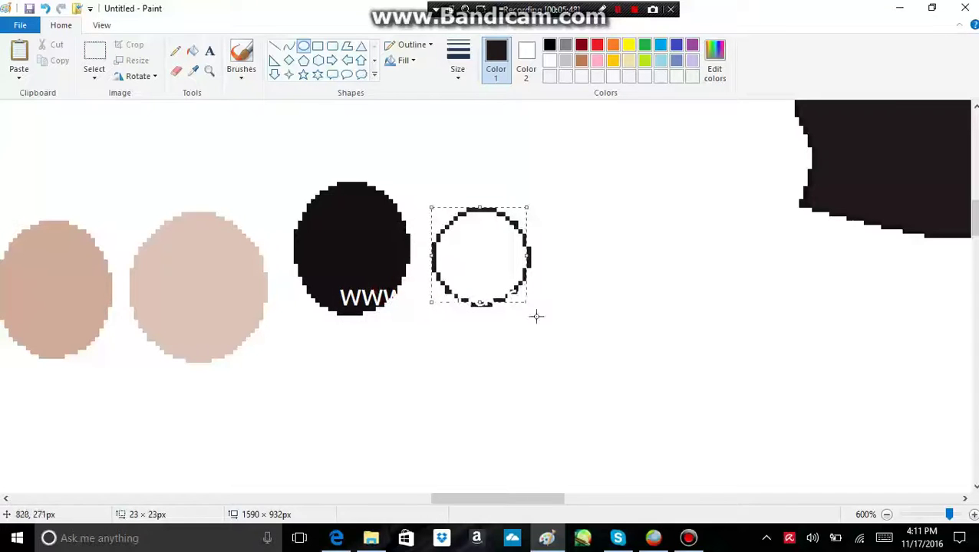
left_click_drag(528, 312, 548, 325)
left_click_drag(498, 294, 496, 282)
left_click(188, 51)
left_click(479, 258)
Step: Draw a black Marker line about 9 × 12 px across the tan swatch and give it a thicker line size
left_click_drag(449, 499, 409, 503)
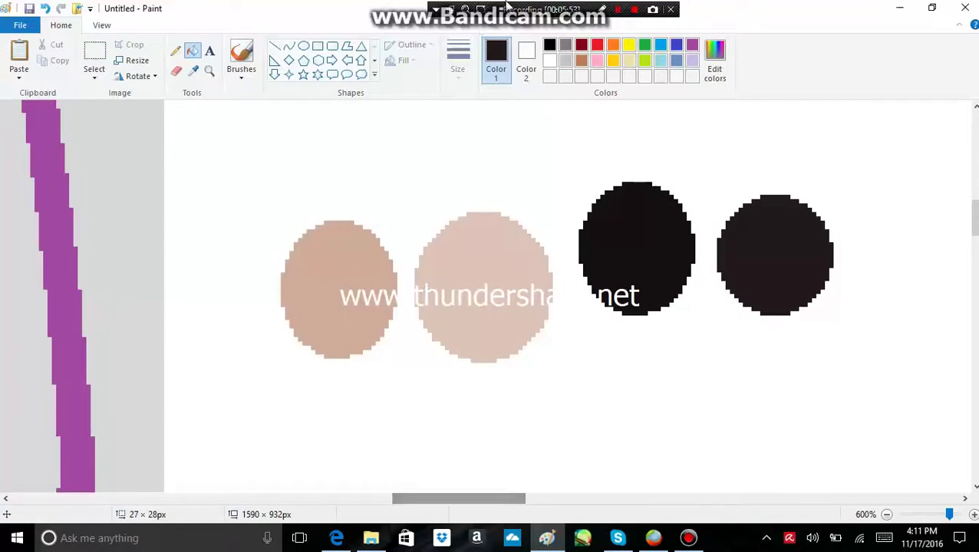
left_click(549, 48)
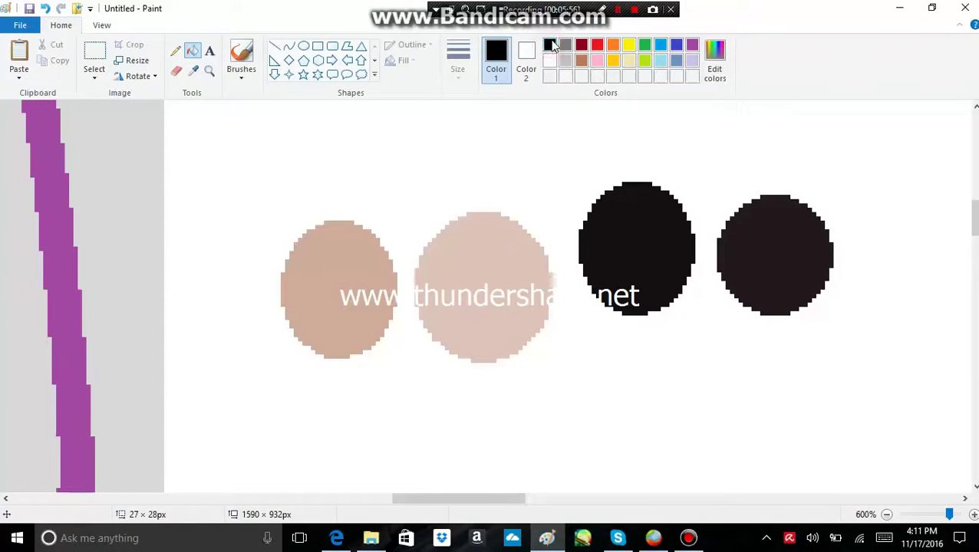
left_click(274, 46)
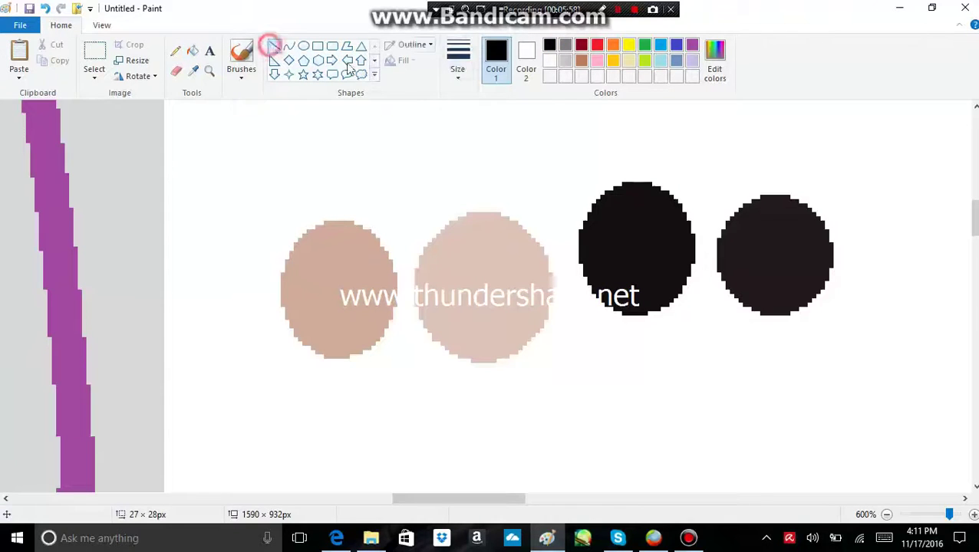
left_click(398, 51)
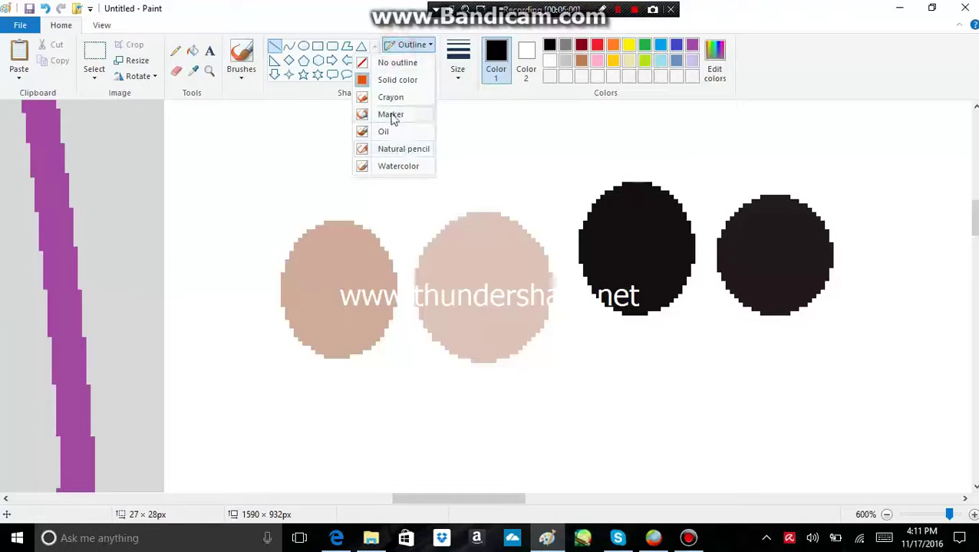
left_click(387, 114)
left_click(320, 258)
left_click_drag(338, 282, 353, 305)
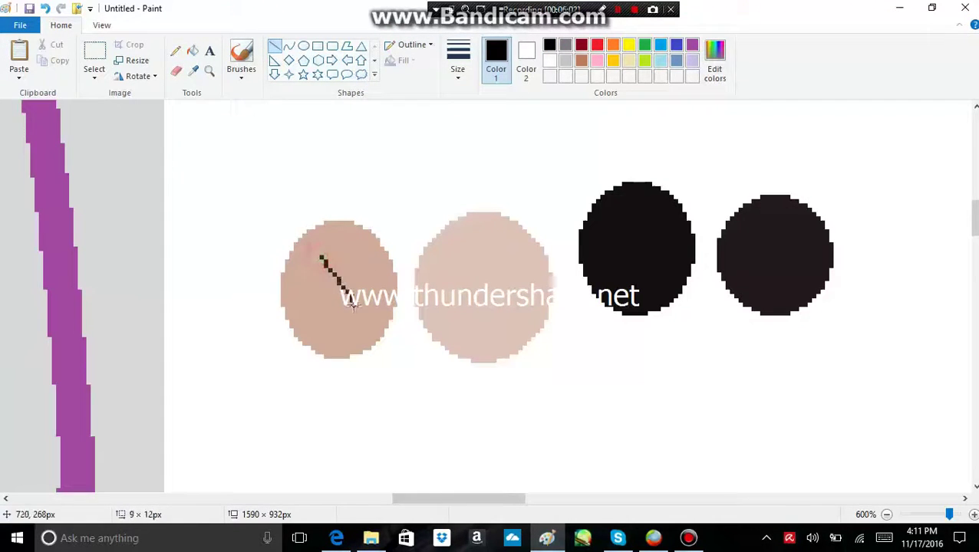
left_click(457, 61)
left_click(434, 138)
Step: Draw black Marker lines across the light pink swatch, about 11 × 15 px, and across both dark mane swatches
left_click_drag(454, 242, 500, 305)
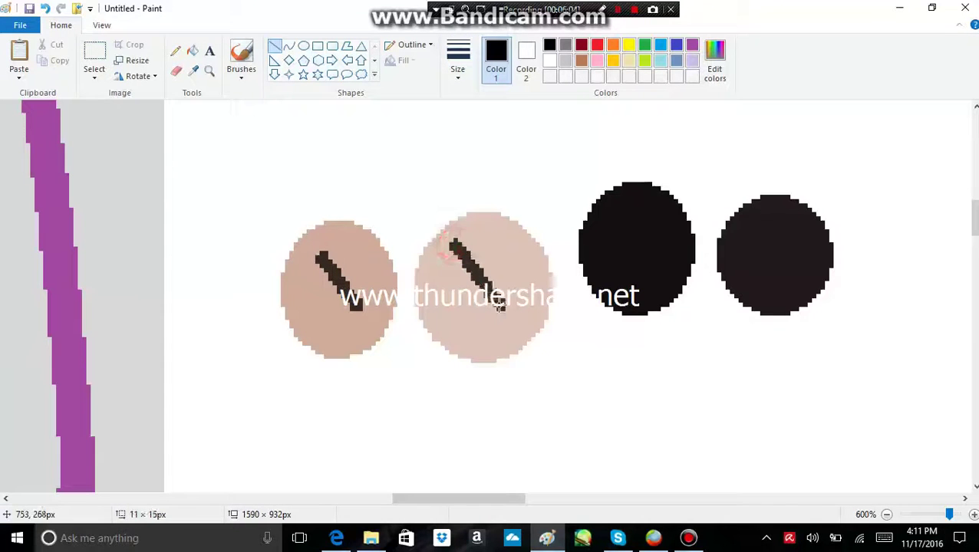
left_click(619, 218)
left_click_drag(747, 236, 769, 276)
left_click(289, 158)
Step: Sample the darkened tan of the first swatch's line as Color 1 and fill the right half's ear and face outline with it
left_click(193, 70)
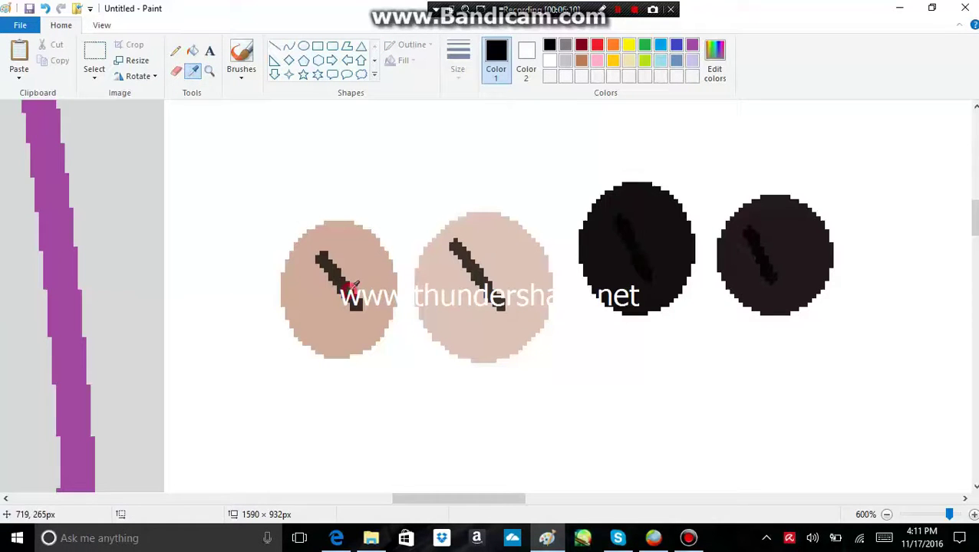
left_click(349, 288)
left_click_drag(433, 499, 283, 471)
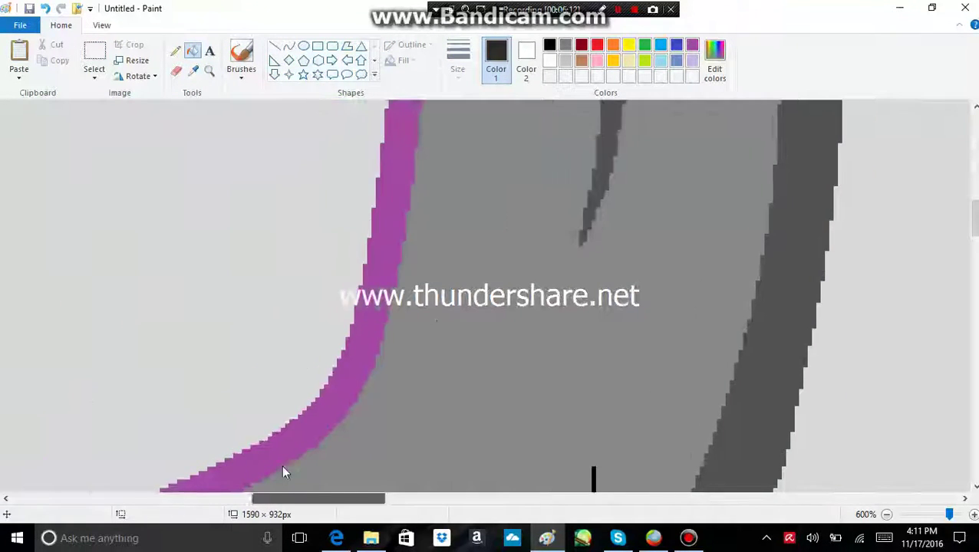
scroll(334, 321, "right", 4)
scroll(517, 361, "down", 5)
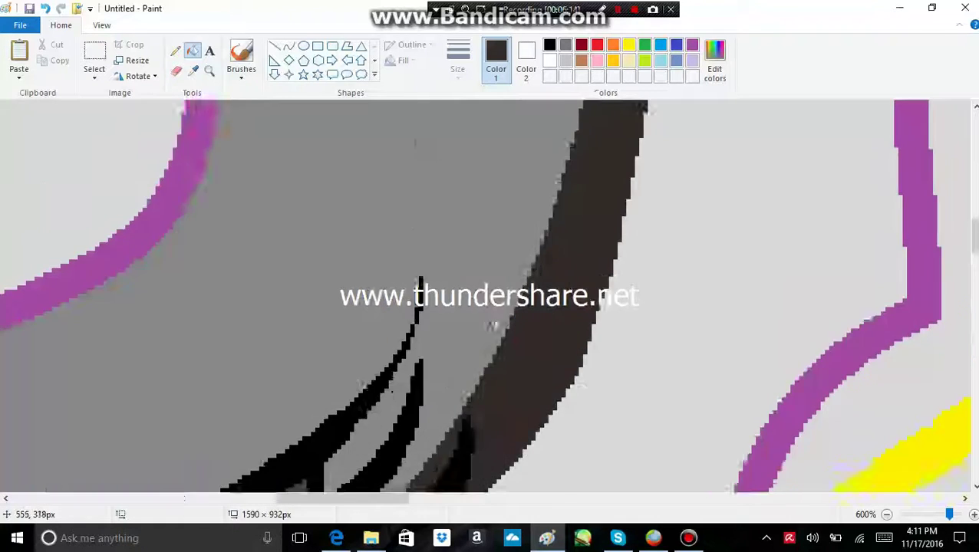
scroll(470, 312, "up", 1)
scroll(469, 313, "down", 4)
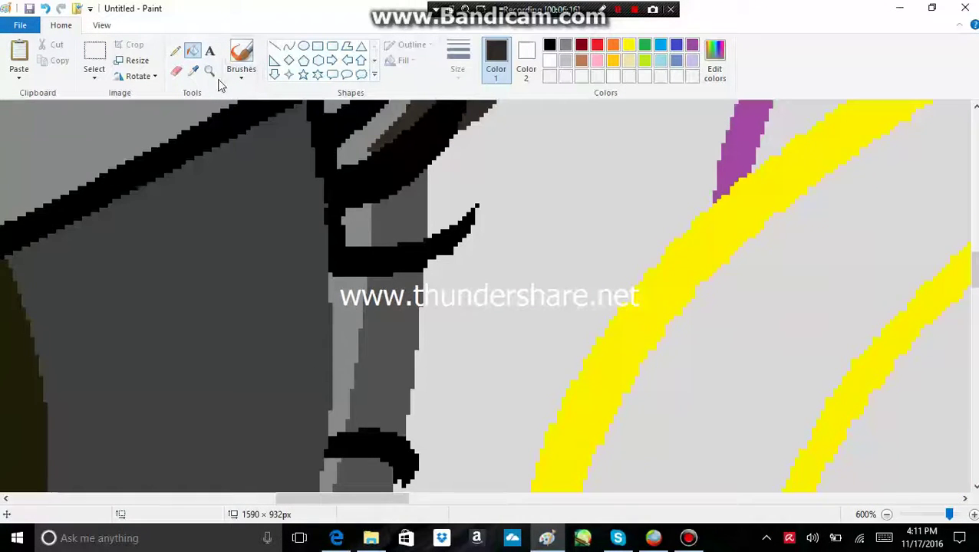
Step: Sample the filled outline's dark brown as Color 2 and the unfilled outline's dark grey as Color 1
left_click(195, 71)
right_click(391, 131)
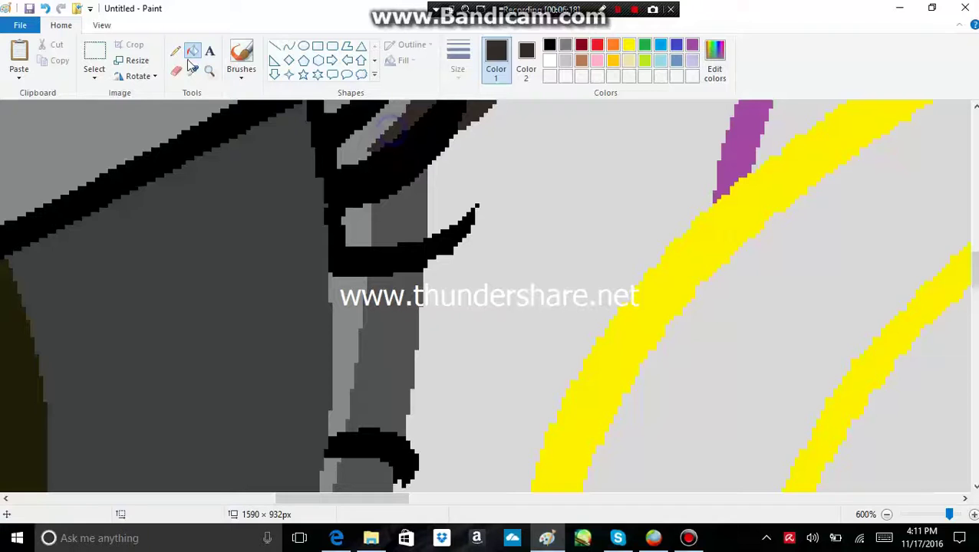
left_click(193, 71)
left_click(401, 212)
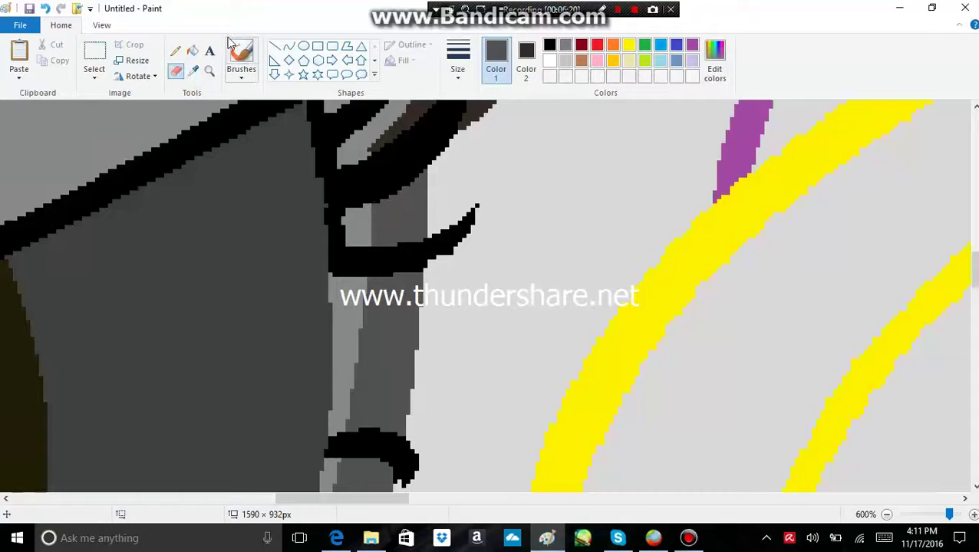
Step: Fill the grey face outline segments between and below the right eye's lashes with the dark brown, undoing the accidental lash fill
left_click(186, 53)
left_click(396, 221)
left_click(372, 270)
scroll(372, 270, "down", 5)
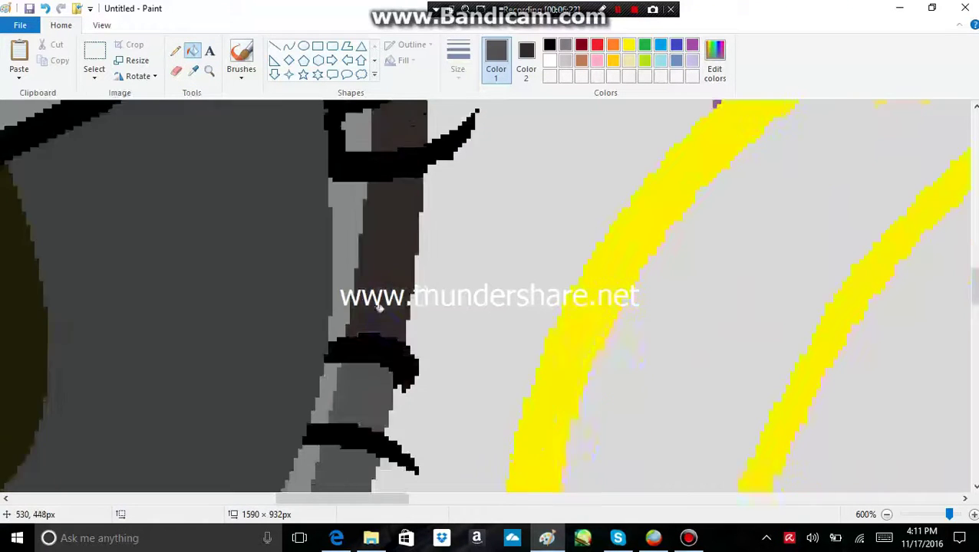
left_click(359, 306)
scroll(358, 306, "down", 3)
left_click(325, 342)
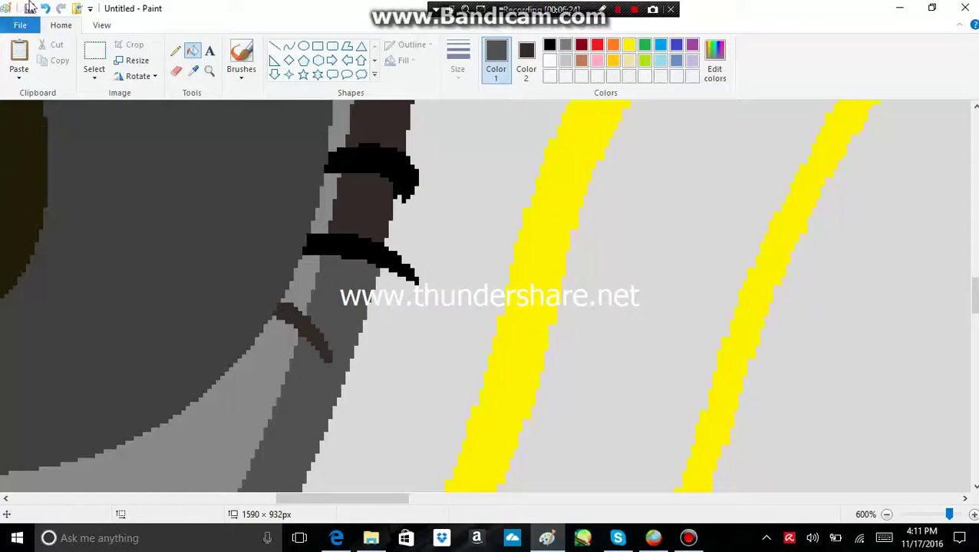
left_click(45, 9)
left_click(291, 361)
scroll(280, 322, "down", 6)
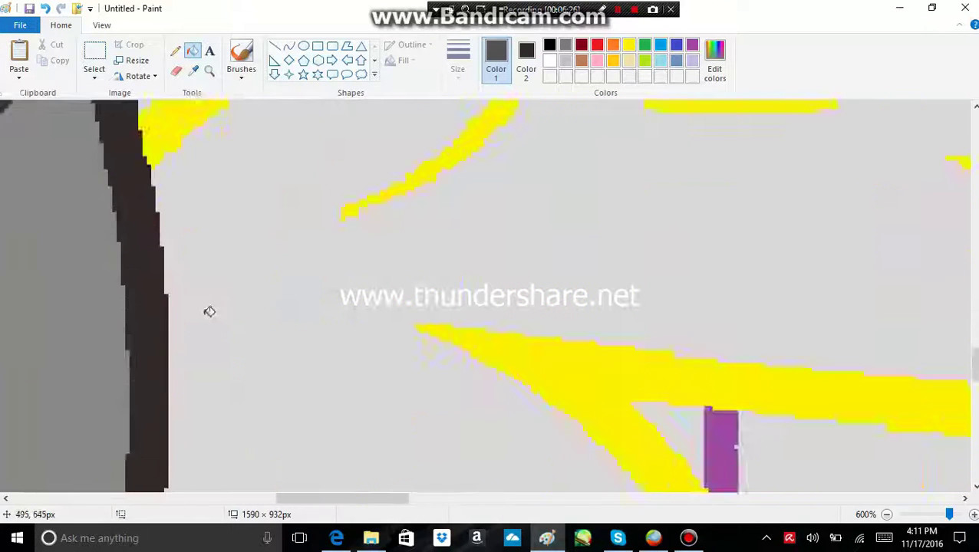
Step: Fill the inner line of the right ear with the dark brown of Color 2
scroll(231, 309, "up", 10)
scroll(239, 327, "up", 20)
left_click(448, 265)
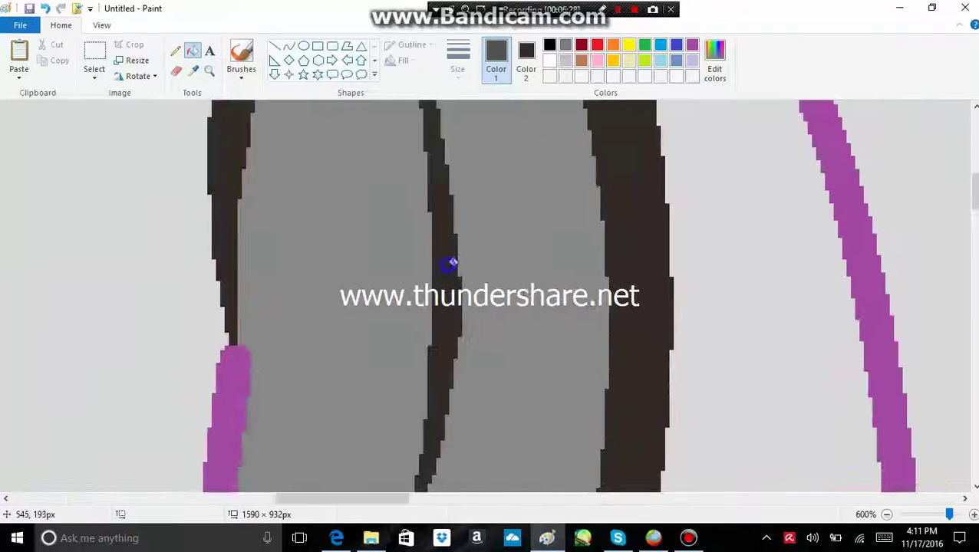
scroll(447, 268, "down", 8)
scroll(422, 345, "up", 12)
scroll(378, 430, "up", 6)
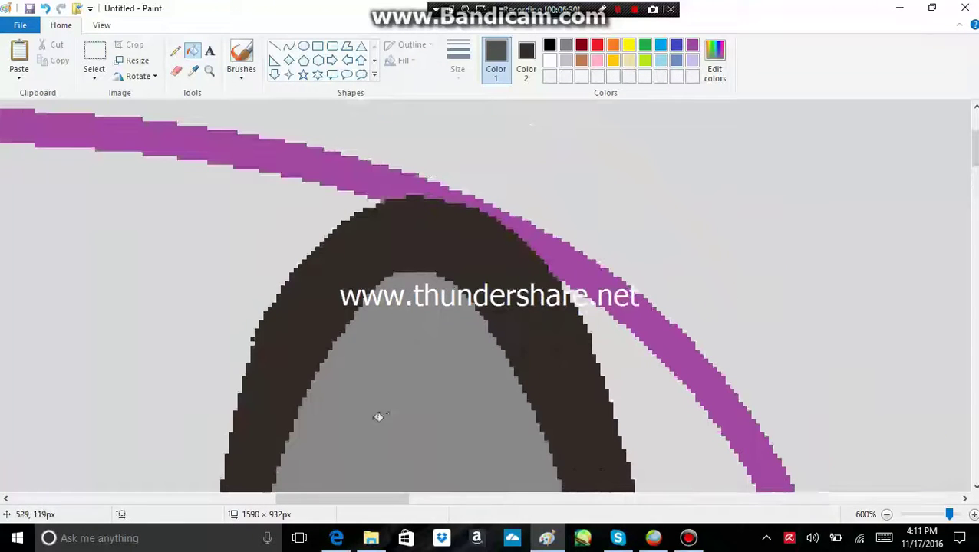
Step: Fill the nostril and the mouth outline on the right half of the face with the dark brown of Color 2
left_click_drag(366, 499, 255, 498)
left_click(424, 170)
scroll(425, 171, "down", 15)
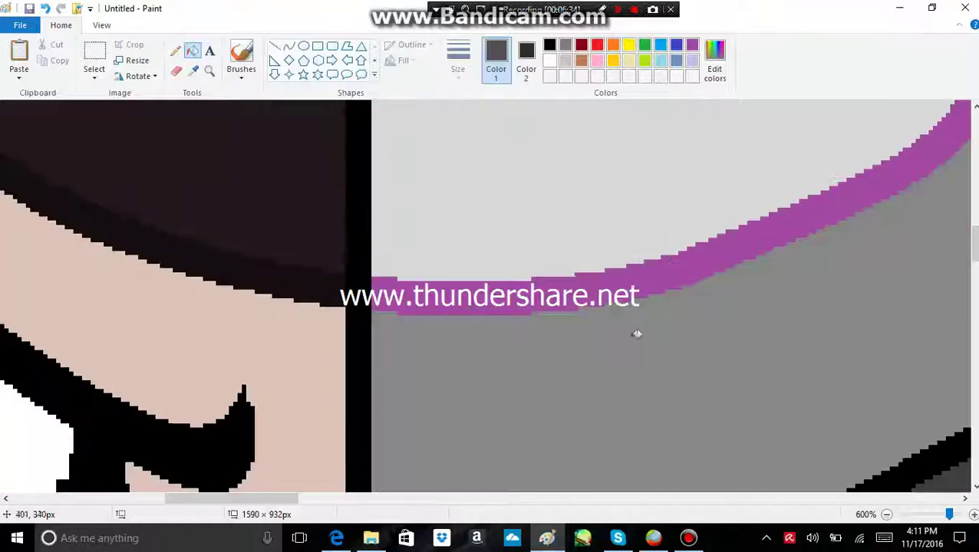
scroll(384, 280, "down", 5)
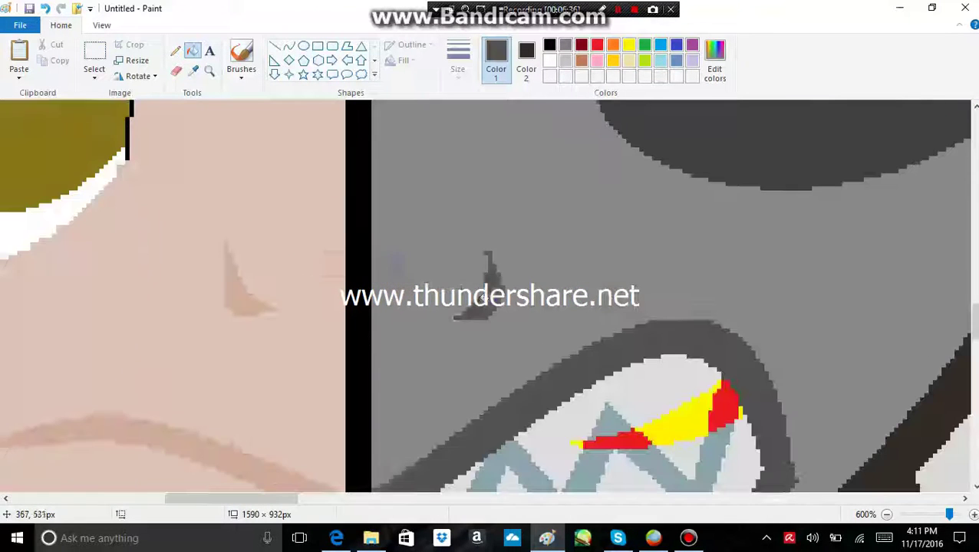
left_click(602, 261)
scroll(727, 272, "down", 4)
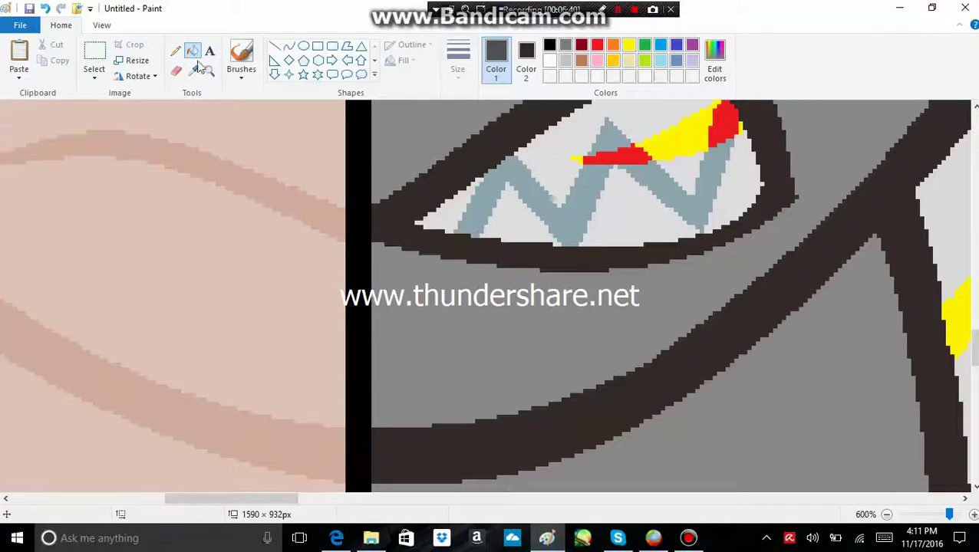
Step: Fill the light grey area inside the yellow-outlined right wing with the dark brown at 200% zoom
scroll(791, 395, "down", 5)
left_click(887, 515)
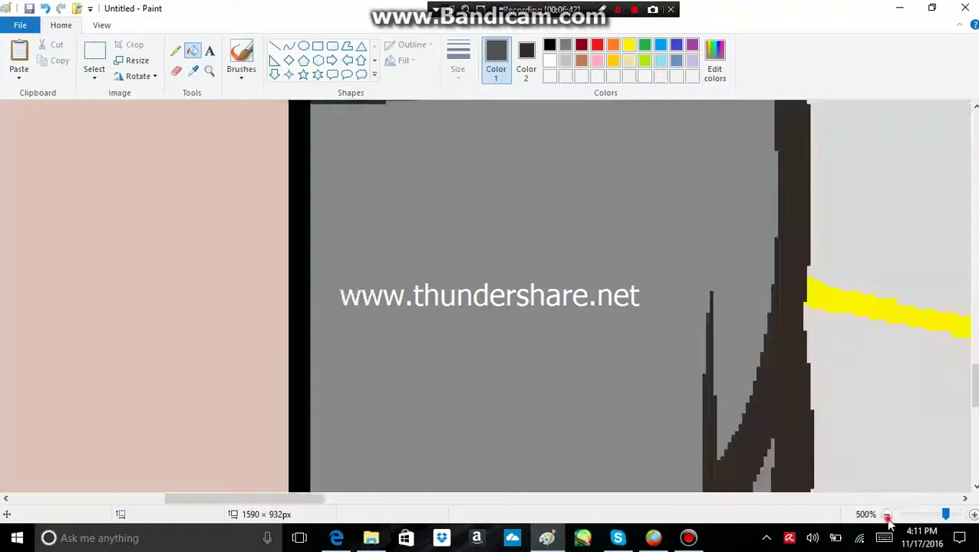
left_click(888, 515)
left_click(888, 515)
left_click(887, 515)
left_click(487, 175)
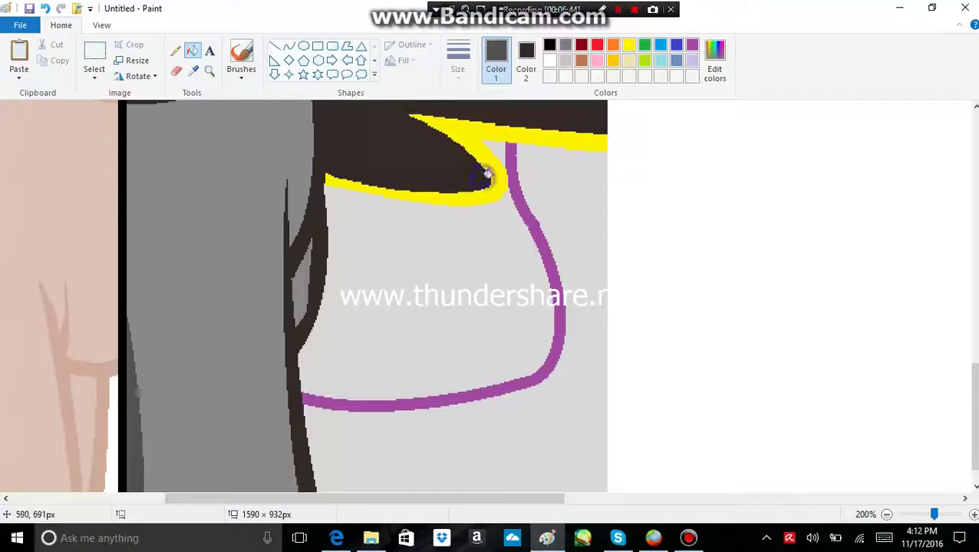
Step: Undo the fill inside the right wing and fill its yellow outline and the yellow curve above it with the dark brown
left_click(47, 8)
left_click(482, 190)
scroll(506, 244, "up", 5)
scroll(537, 257, "down", 3)
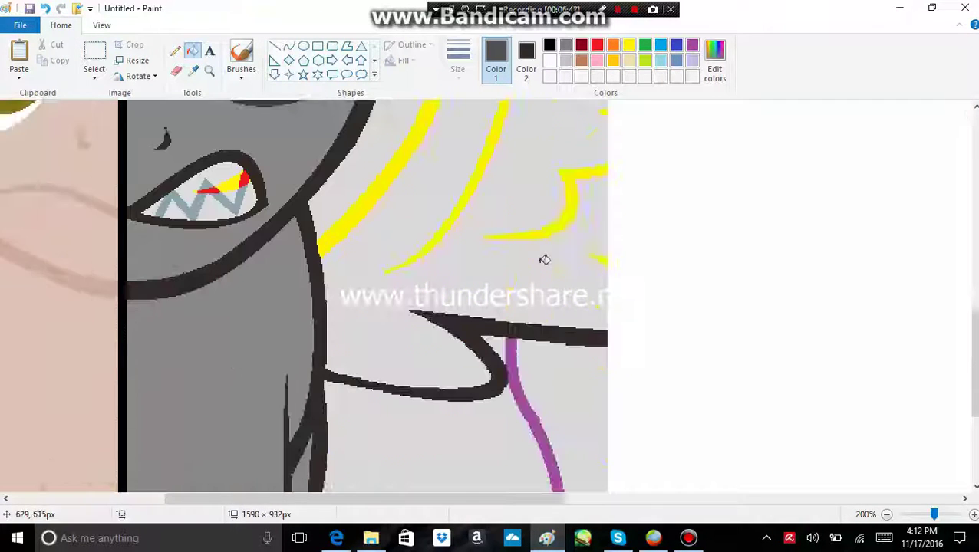
left_click(557, 223)
left_click(601, 266)
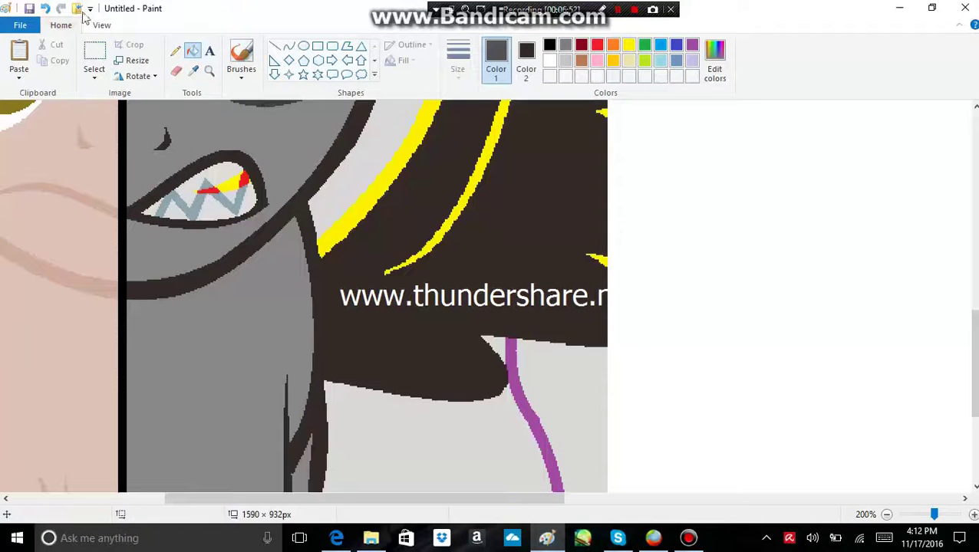
left_click(47, 8)
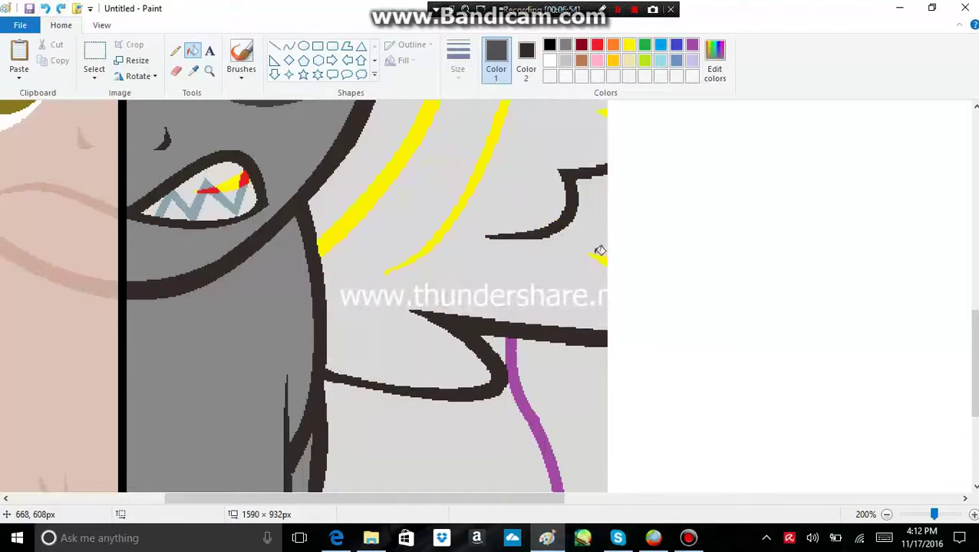
left_click(599, 251)
left_click(48, 8)
Step: Sample the yellow as Color 1 and recolour the small yellow marks at the drawing's right edge dark brown with the Eraser
left_click(192, 71)
left_click(378, 187)
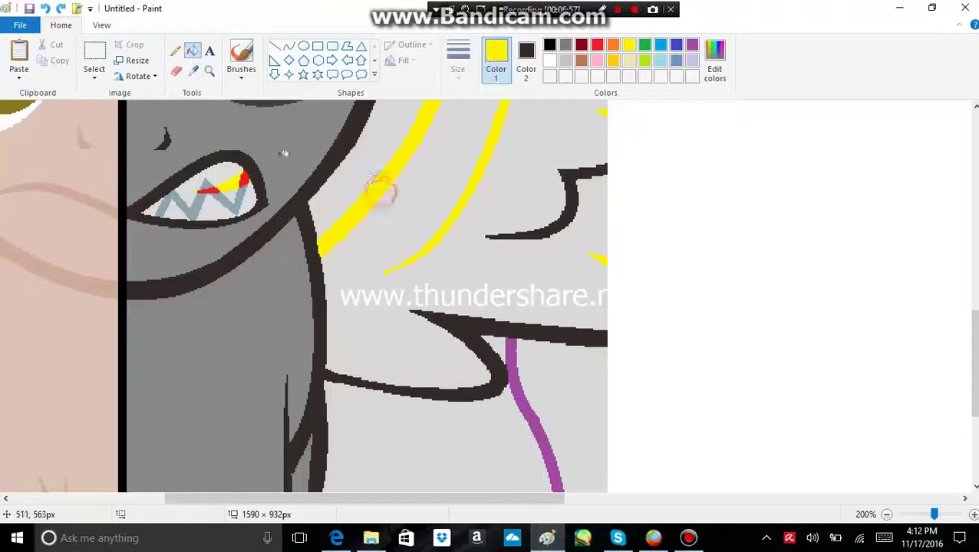
left_click(175, 71)
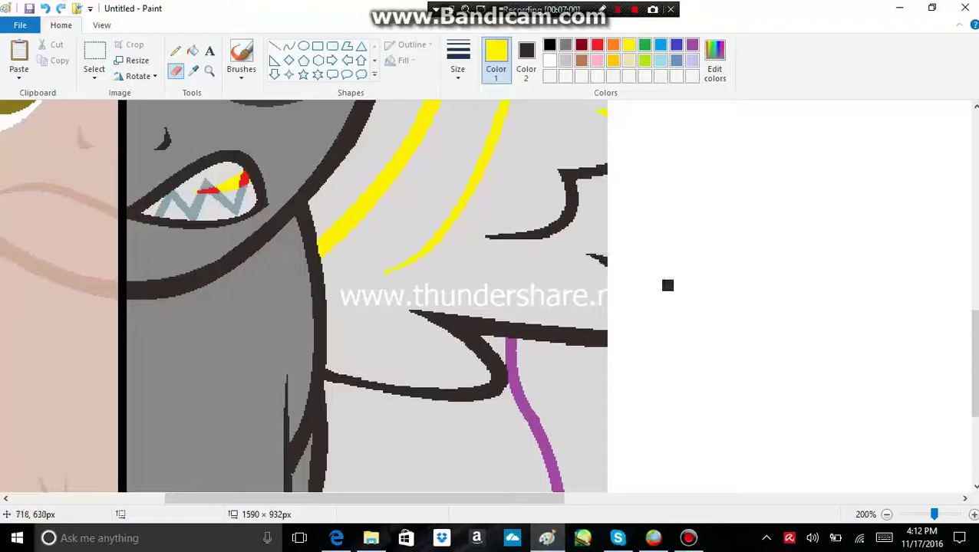
scroll(580, 307, "up", 3)
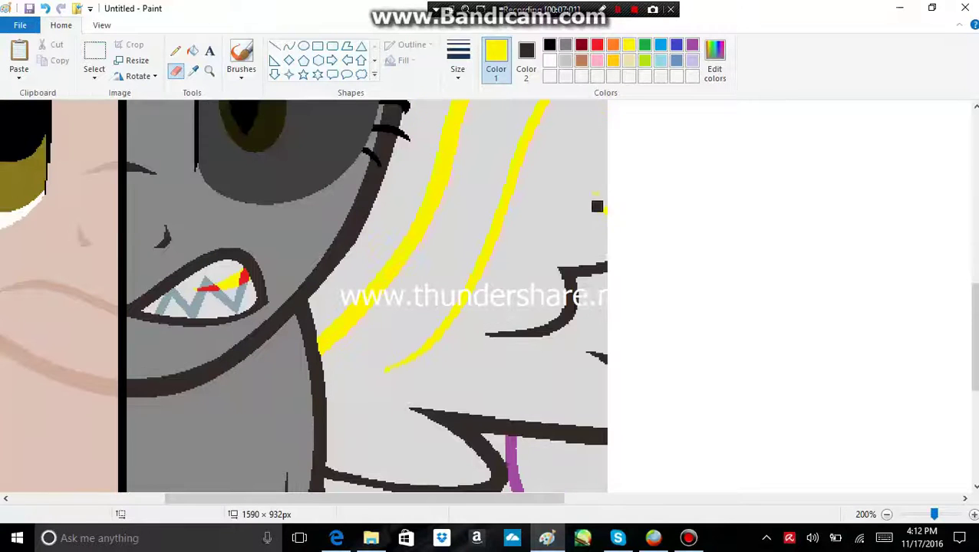
Step: Fill the two yellow strands beside the face and the dark grey sliver along the black divider with the dark brown
left_click(193, 52)
right_click(388, 266)
right_click(463, 300)
scroll(485, 327, "up", 5)
scroll(485, 330, "down", 12)
scroll(376, 339, "up", 5)
scroll(135, 410, "down", 5)
right_click(133, 402)
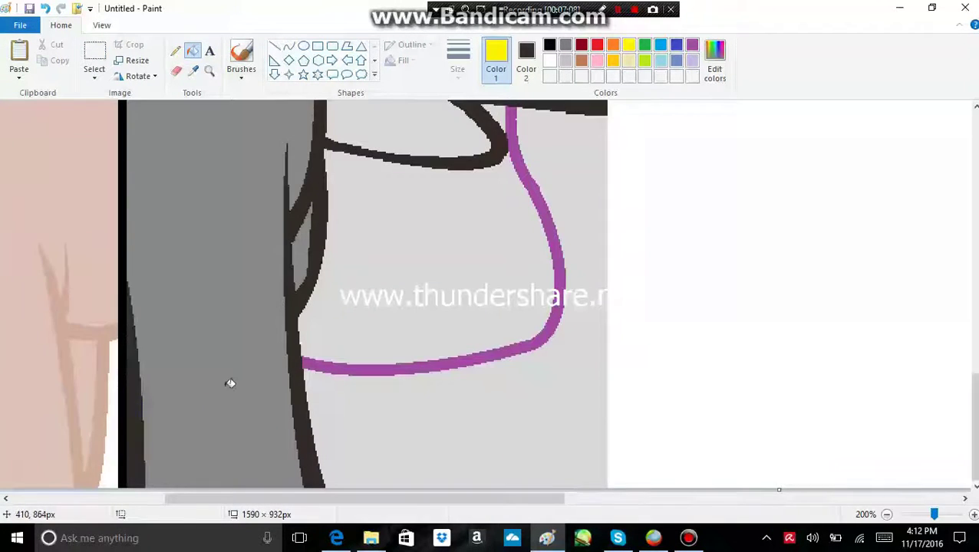
Step: Sample the darkened brown of the line on the lighter skin swatch as Color 1 at 500% zoom
scroll(227, 385, "up", 12)
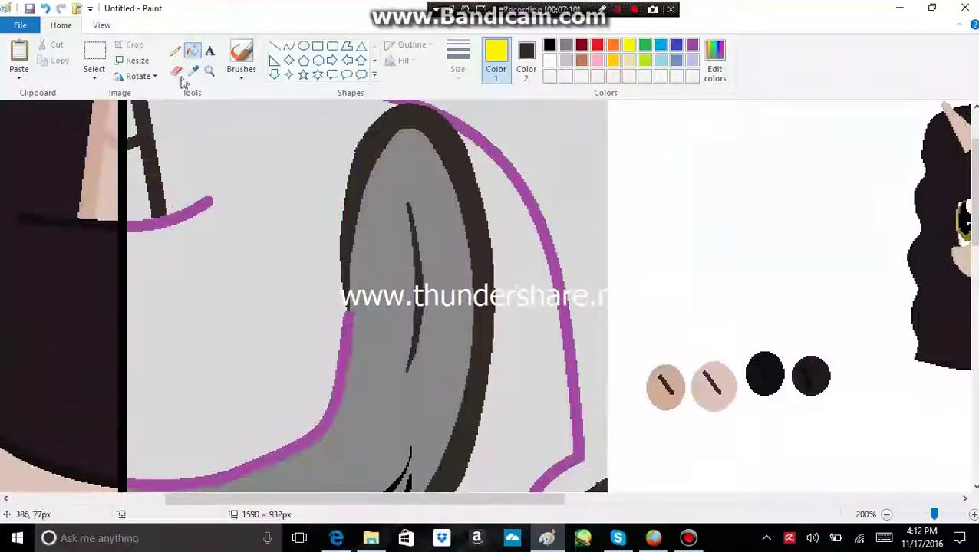
left_click(208, 71)
left_click(647, 351)
left_click(524, 336)
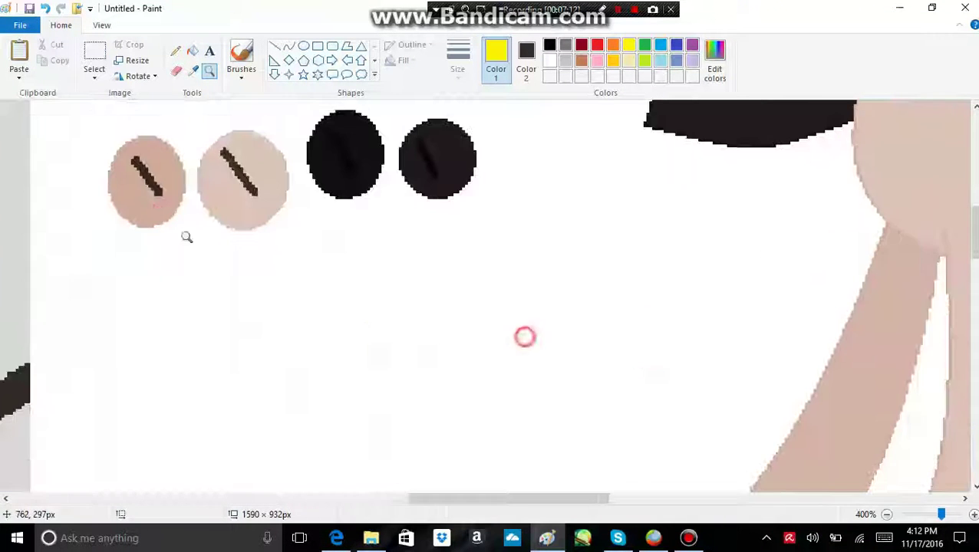
left_click(158, 206)
left_click(192, 71)
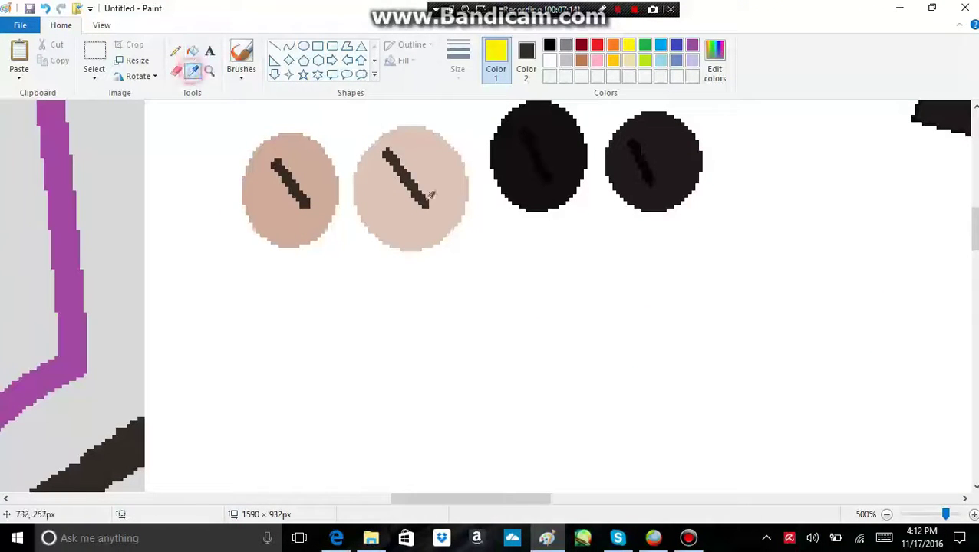
left_click(418, 185)
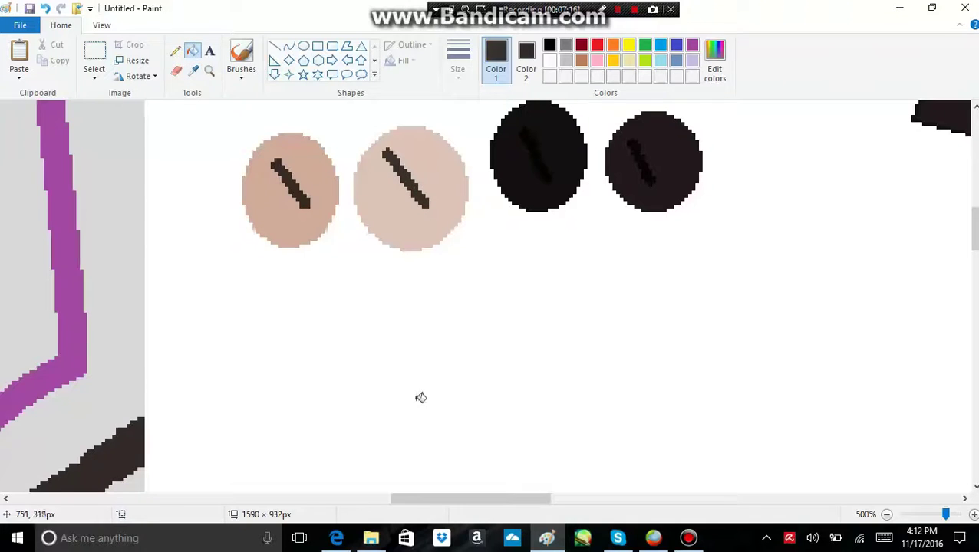
Step: Fill the grey face areas around the right eye with the sampled dark brown, undoing the accidental fill of the eye
left_click_drag(420, 501, 241, 500)
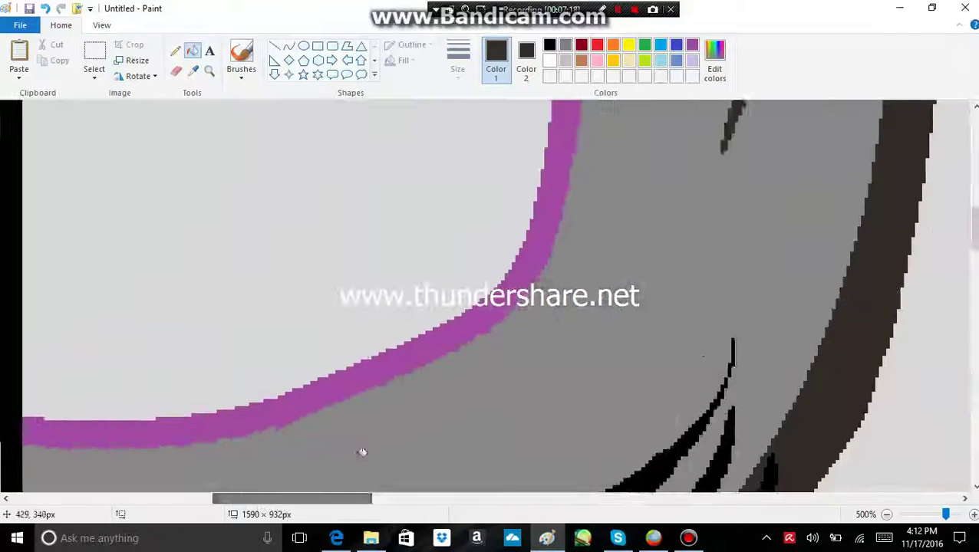
scroll(290, 414, "down", 5)
left_click_drag(660, 395, 676, 221)
scroll(671, 234, "down", 2)
left_click(649, 337)
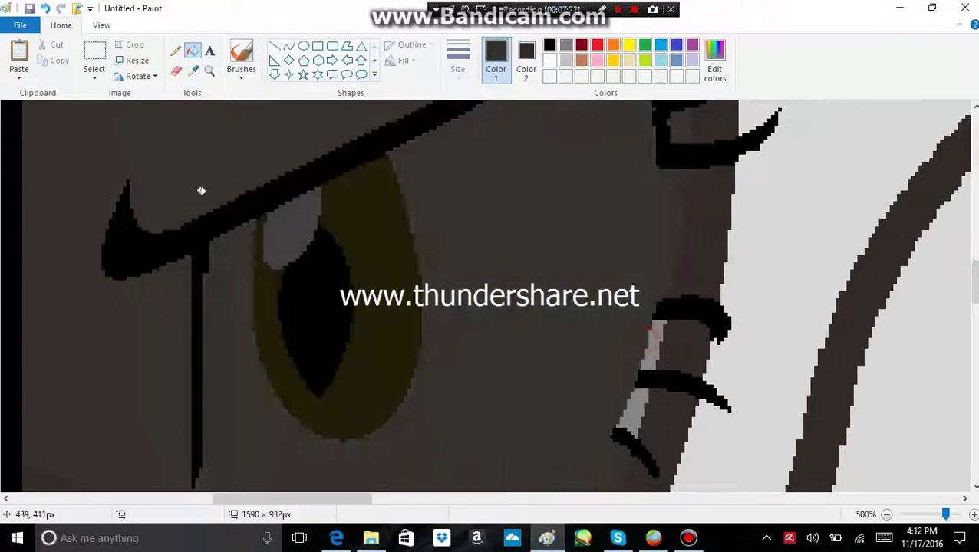
left_click(43, 10)
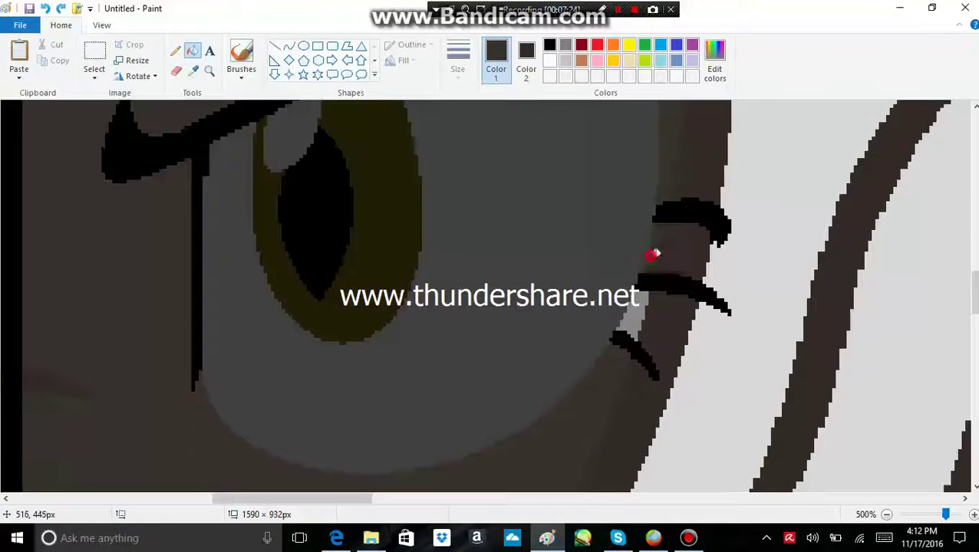
Step: Fill the remaining grey gap by the lashes, the grey body and the small leg patch with the sampled dark brown
scroll(220, 353, "down", 3)
scroll(220, 353, "down", 15)
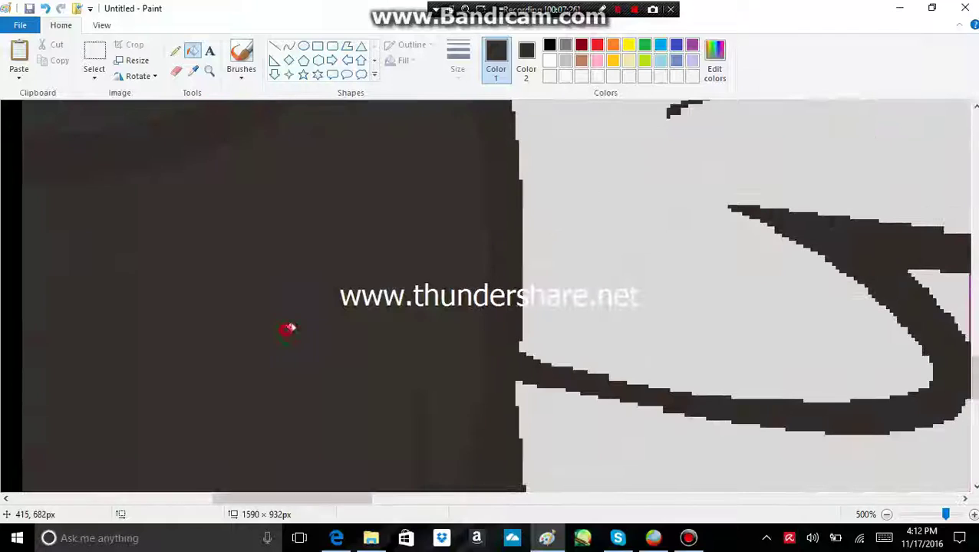
scroll(296, 330, "up", 6)
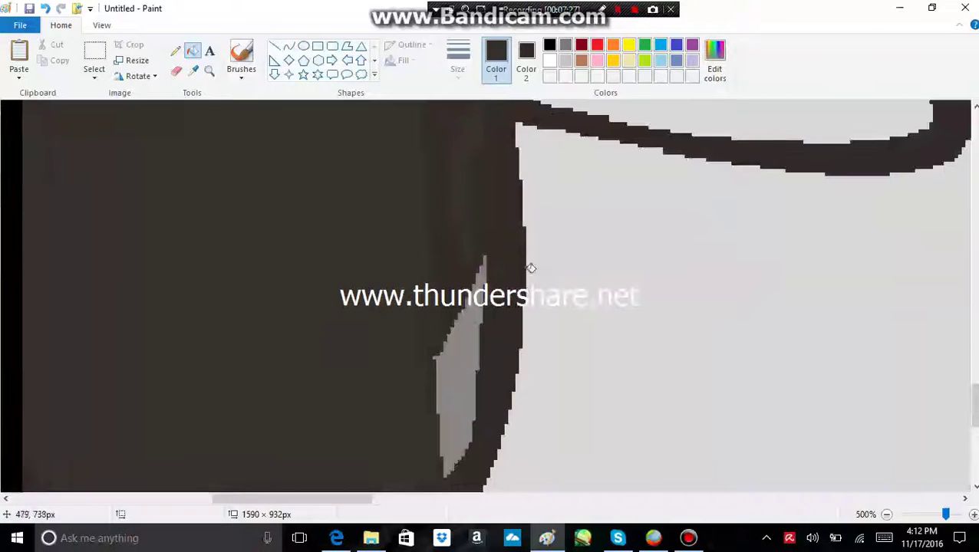
left_click(461, 330)
Step: Fill the grey horn segments on the right half with the sampled dark brown
scroll(211, 332, "up", 20)
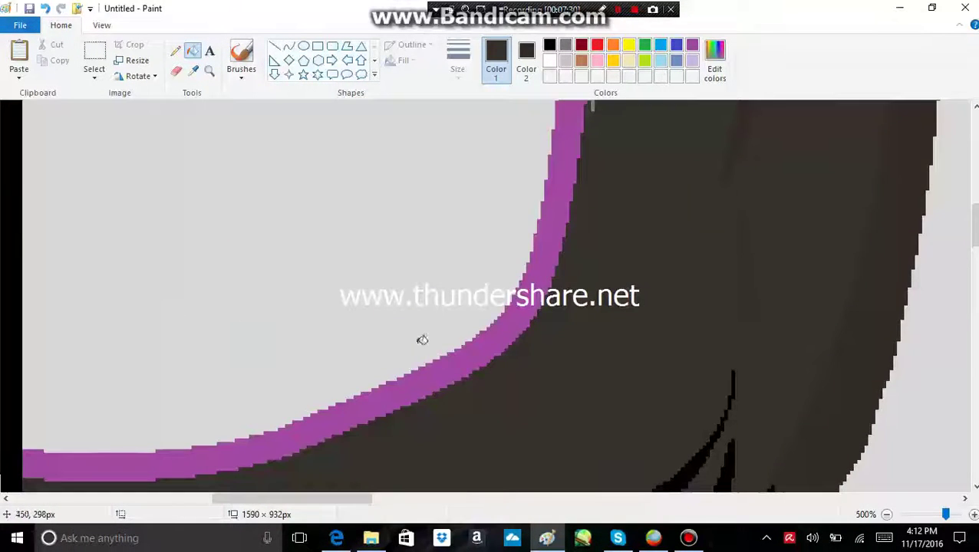
scroll(230, 330, "up", 8)
left_click(44, 345)
left_click(35, 253)
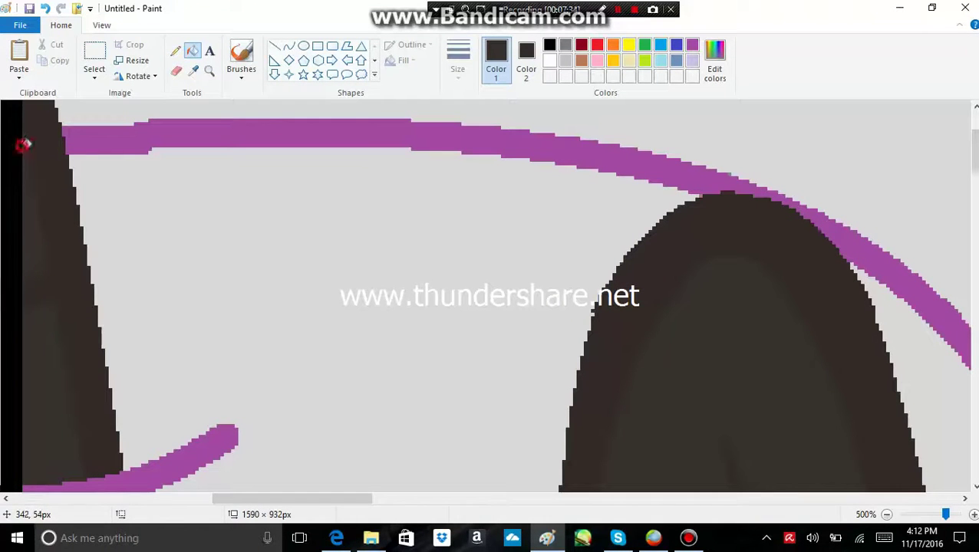
scroll(576, 270, "up", 2)
Step: Sample the teeth's light grey and fill the yellow patch in the mouth with it, undoing the misplaced fills
scroll(537, 283, "down", 18)
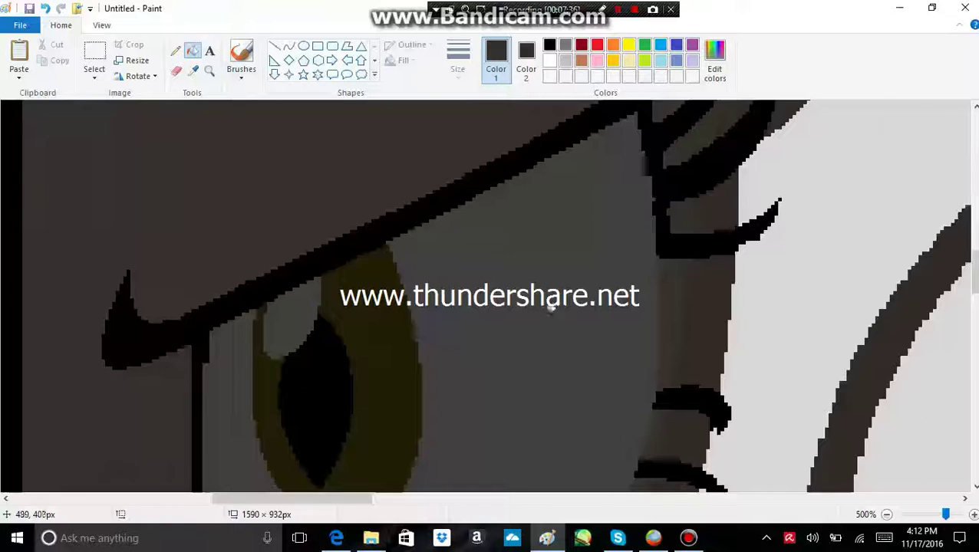
scroll(307, 292, "down", 4)
scroll(302, 289, "up", 3)
scroll(302, 288, "down", 2)
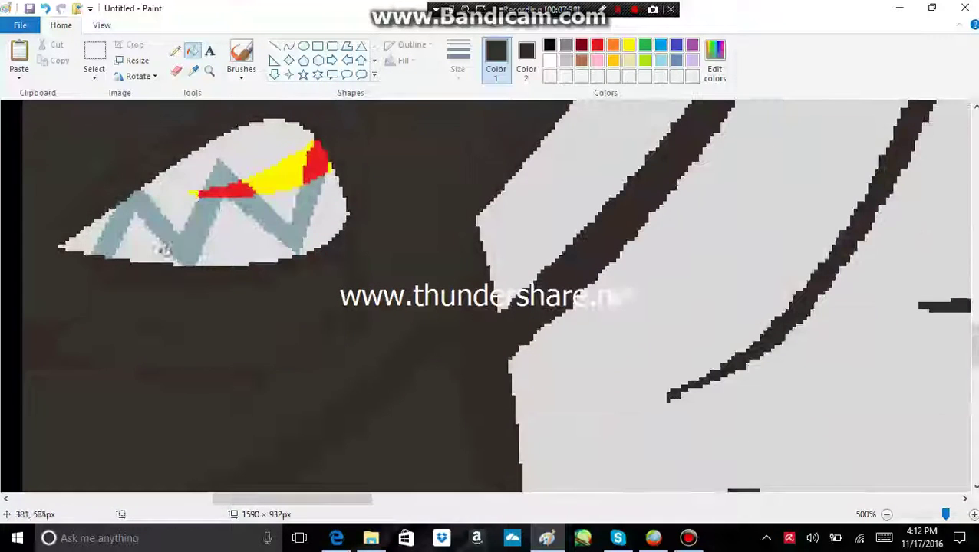
left_click(192, 70)
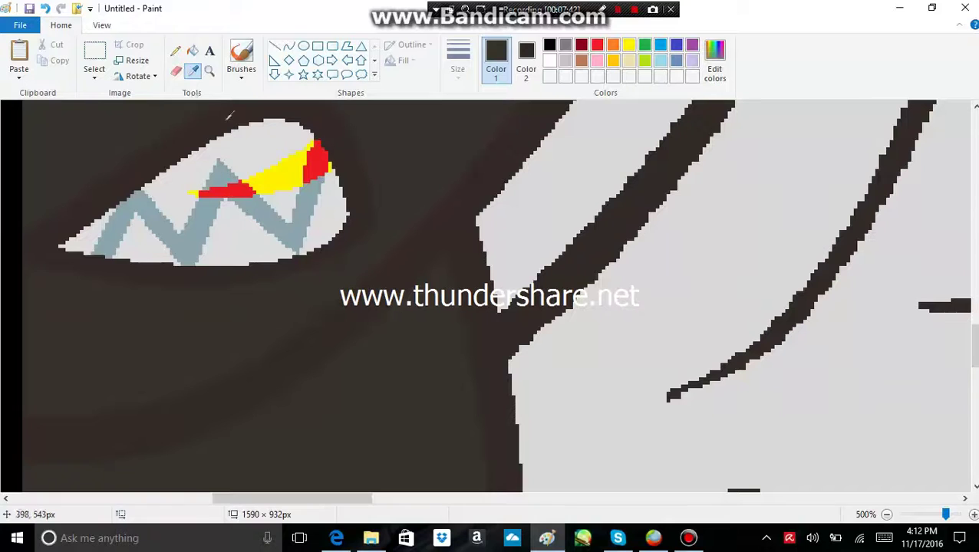
left_click(238, 144)
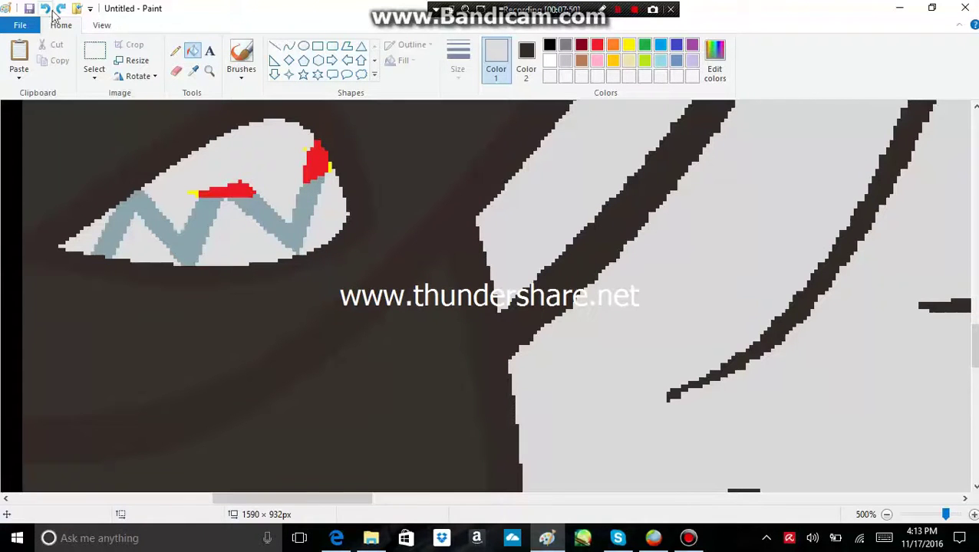
left_click(49, 10)
left_click(49, 10)
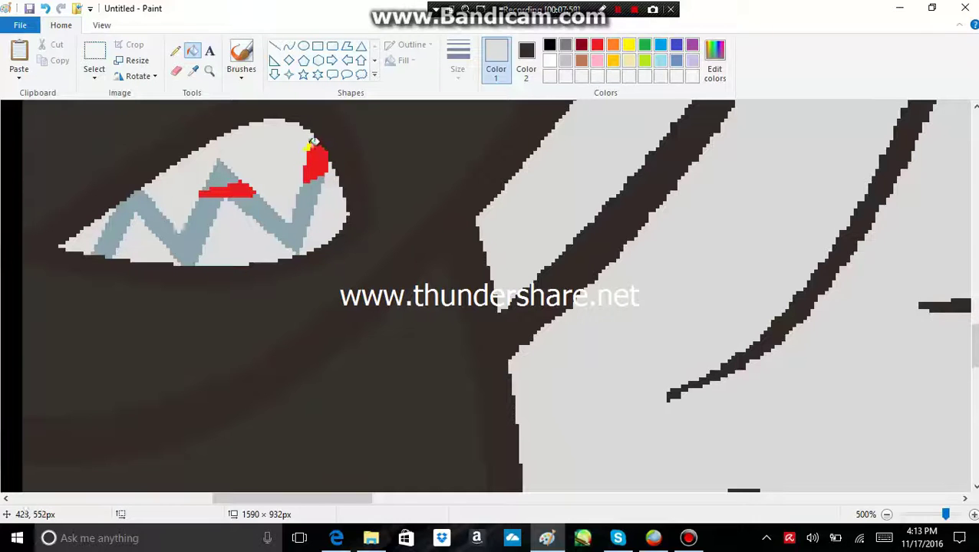
Step: Sample the grey-blue of the zigzag tooth line and fill the red patches in the mouth with it
left_click(193, 71)
left_click(206, 218)
left_click(225, 190)
left_click(326, 163)
Step: Draw an ellipse swatch with a thin solid outline on the blank canvas and fill it with the sampled grey-blue
scroll(291, 107, "down", 3)
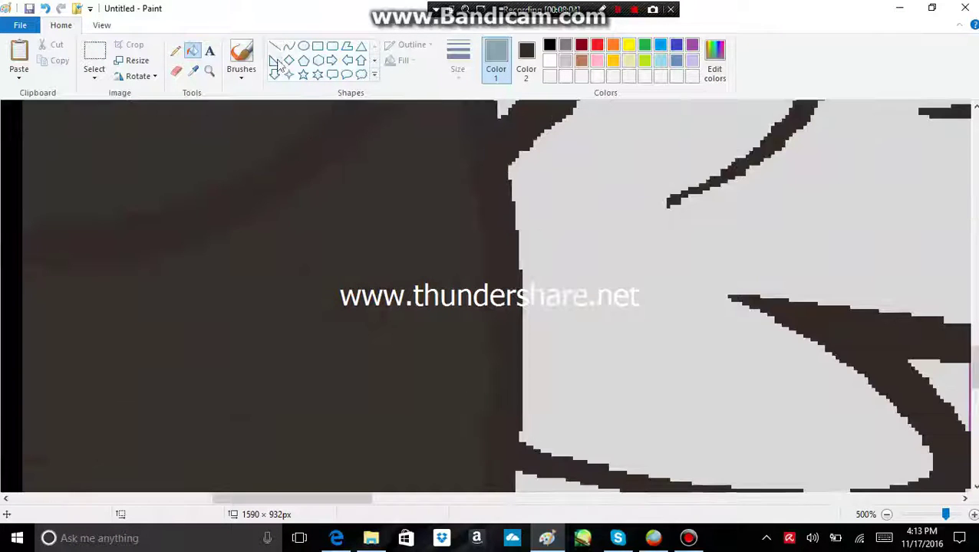
left_click(274, 45)
scroll(305, 111, "up", 2)
left_click_drag(345, 498, 540, 498)
left_click(303, 46)
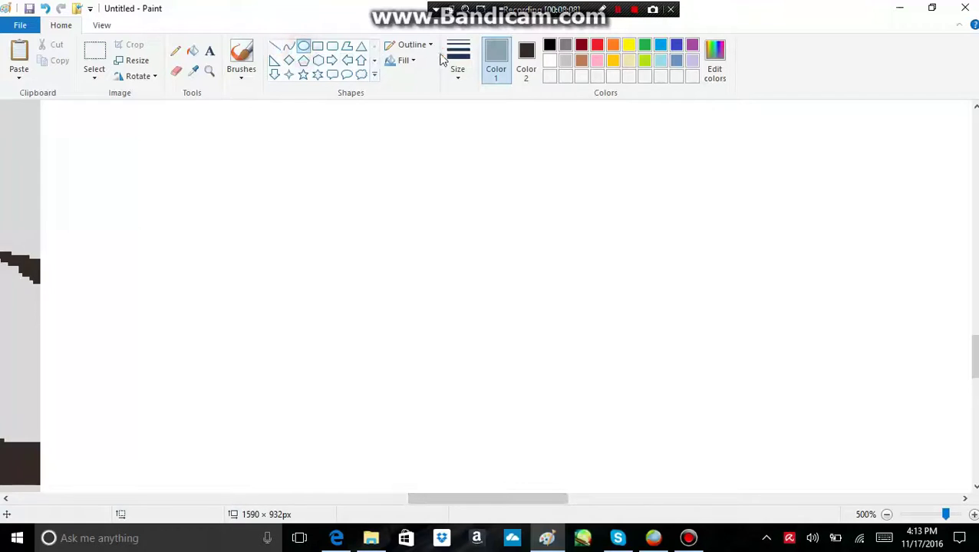
left_click(457, 62)
left_click(439, 101)
left_click(405, 49)
left_click(394, 79)
mouse_move(345, 183)
left_mouse_down()
mouse_move(410, 286)
mouse_move(458, 309)
left_mouse_up()
left_click(228, 216)
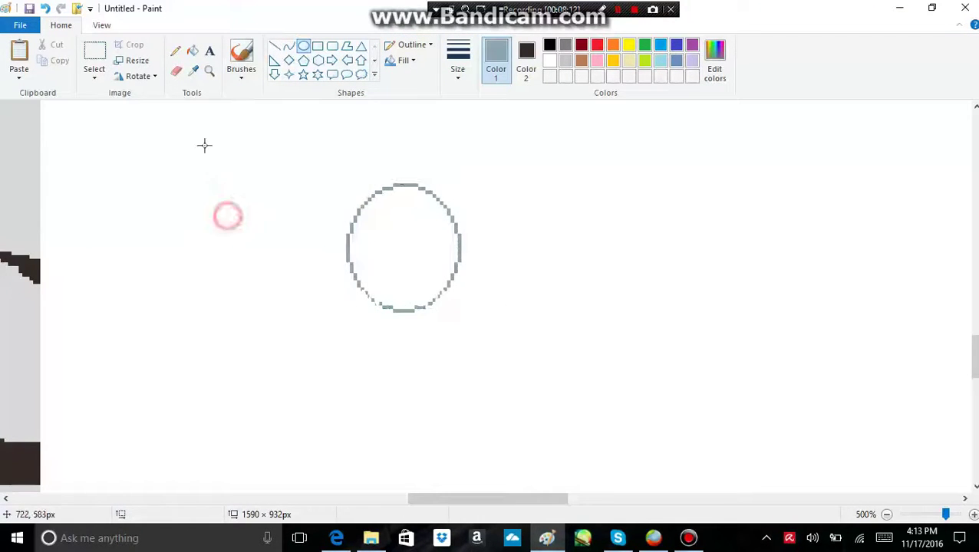
left_click(194, 52)
left_click(378, 262)
Step: Sample the light grey of the teeth in the right half's mouth as Color 1
left_click_drag(472, 499, 243, 419)
scroll(243, 420, "up", 3)
scroll(291, 328, "down", 1)
scroll(260, 322, "up", 1)
scroll(259, 322, "down", 1)
left_click(194, 70)
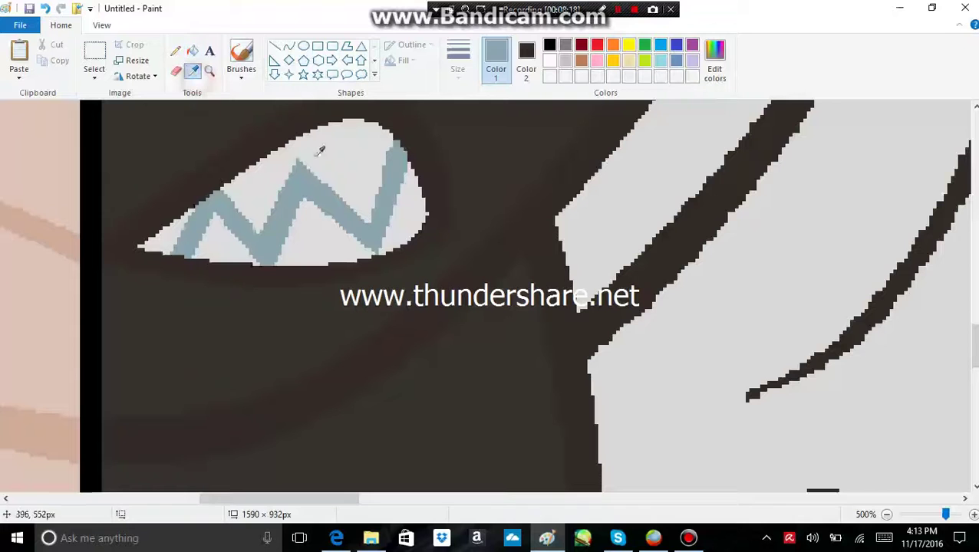
left_click(352, 169)
Step: Draw a second ellipse swatch beside the grey-blue one and fill it with the sampled light grey
left_click_drag(282, 500, 504, 517)
left_click(304, 46)
scroll(536, 278, "down", 1)
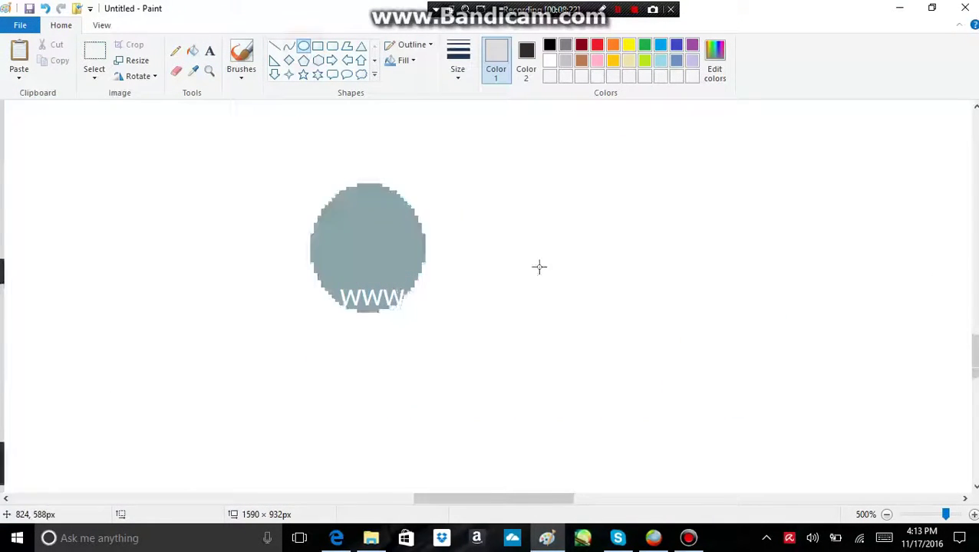
left_click_drag(461, 215, 528, 264)
left_click(181, 197)
left_click(192, 51)
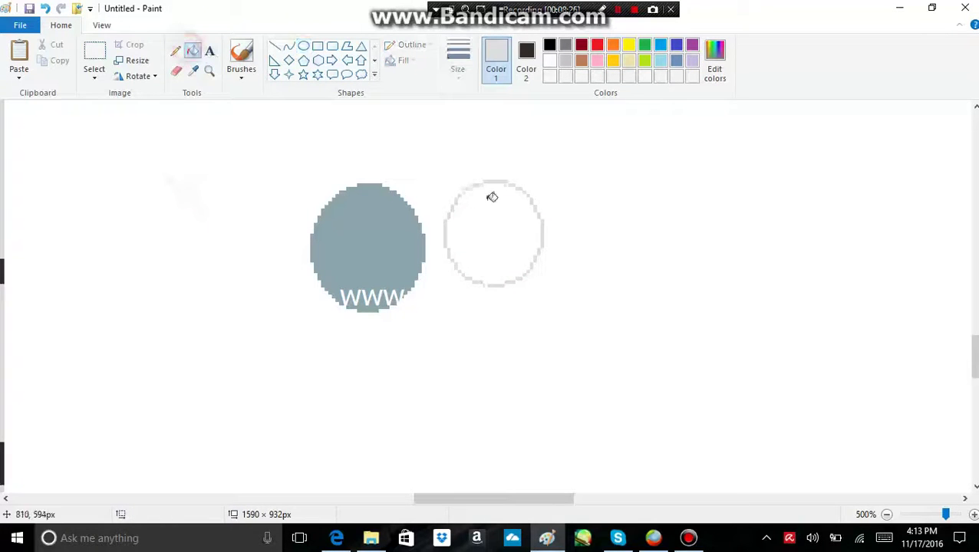
left_click(492, 199)
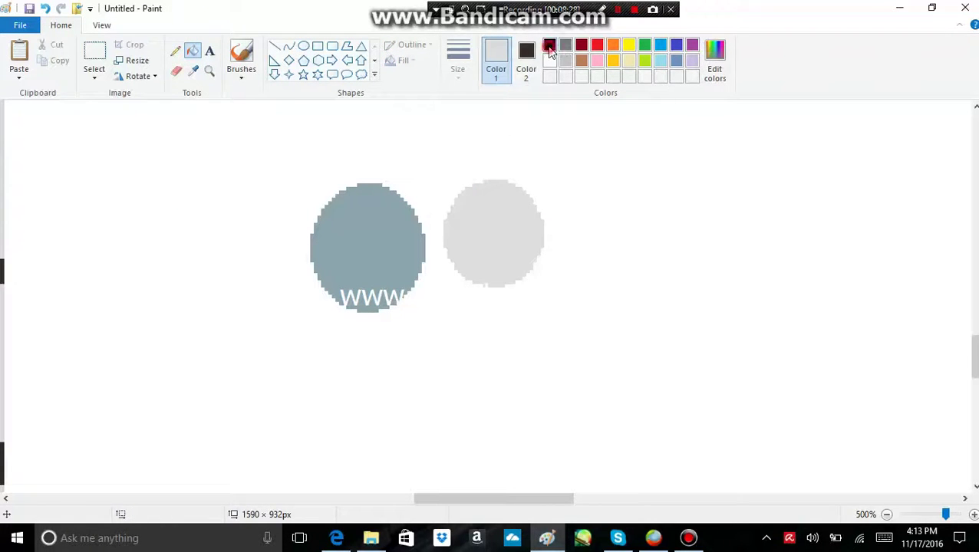
Step: Draw thicker diagonal black lines across the grey-blue and light grey swatches, about 9 × 18 px and 7 × 14 px
left_click(549, 48)
left_click(274, 48)
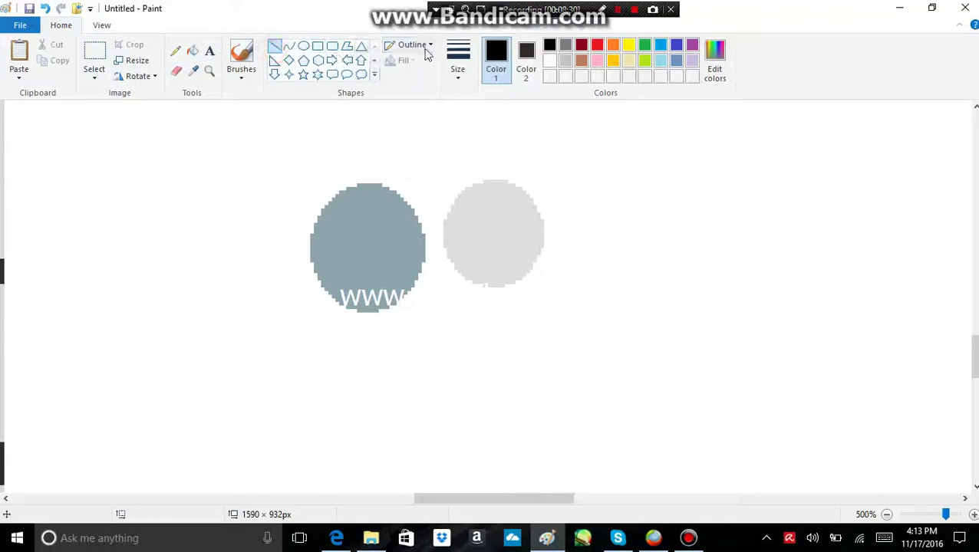
left_click(422, 46)
left_click(458, 61)
left_click(420, 126)
left_click_drag(350, 212, 382, 276)
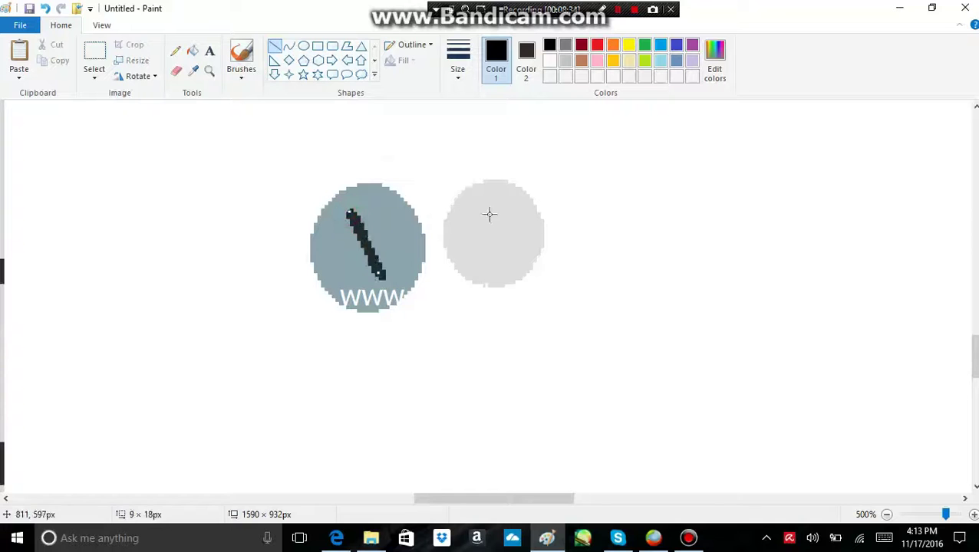
left_click_drag(489, 214, 513, 259)
Step: Sample the darkened colour of the line on the grey-blue swatch and fill the zigzag tooth line with it
left_click(193, 69)
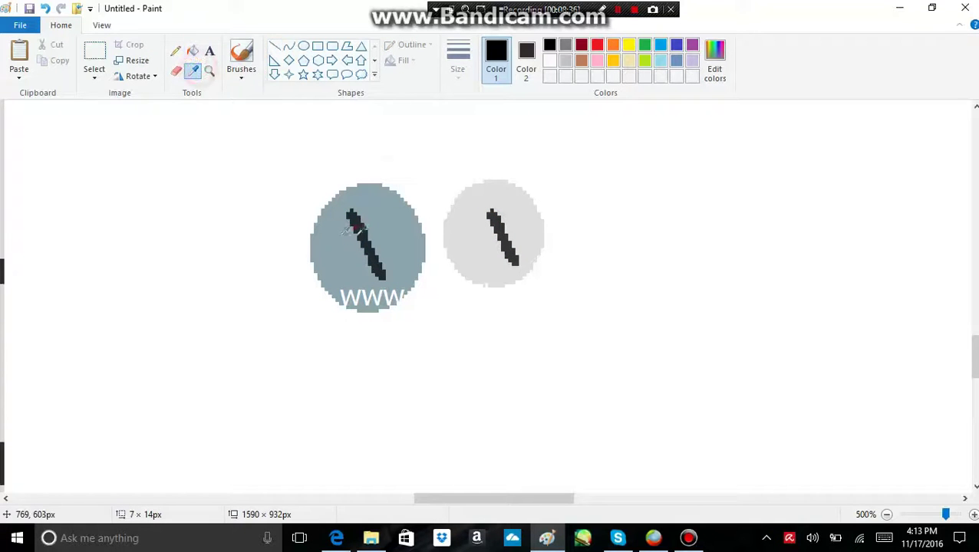
left_click(361, 233)
mouse_move(478, 495)
left_mouse_down()
mouse_move(311, 488)
mouse_move(240, 470)
left_mouse_up()
scroll(323, 410, "up", 3)
scroll(378, 304, "down", 2)
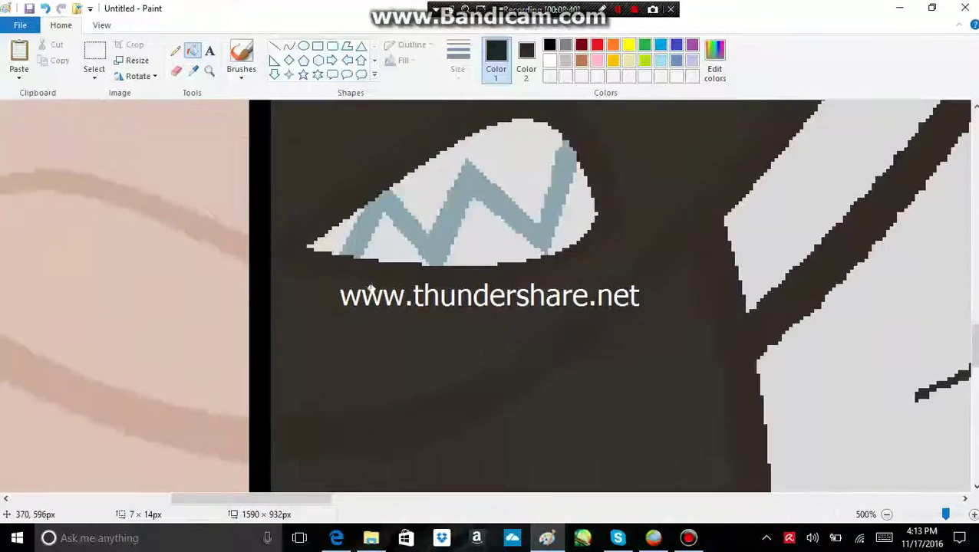
left_click(397, 222)
Step: Switch to the browser, toggle playback of the open YouTube song video, and return to Paint
left_click(336, 537)
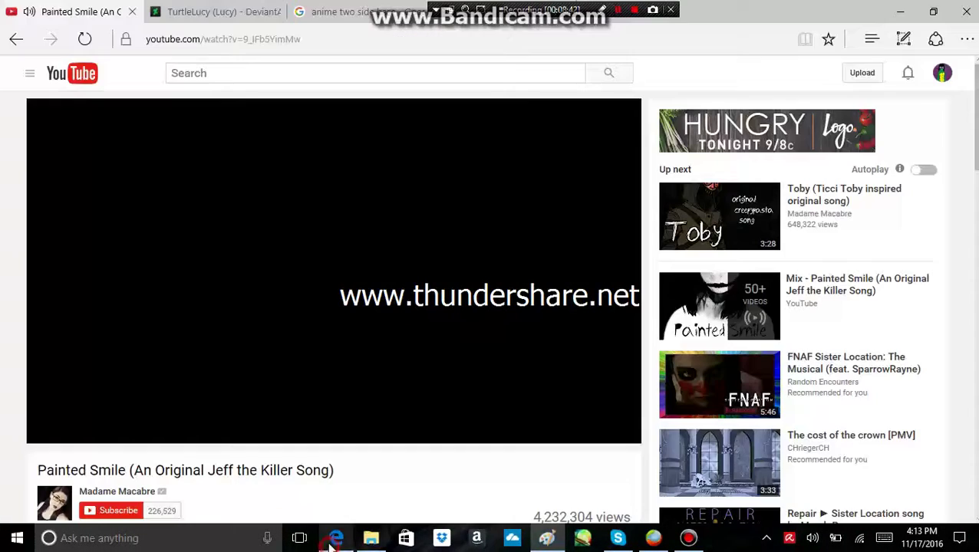
left_click(543, 181)
left_click(546, 538)
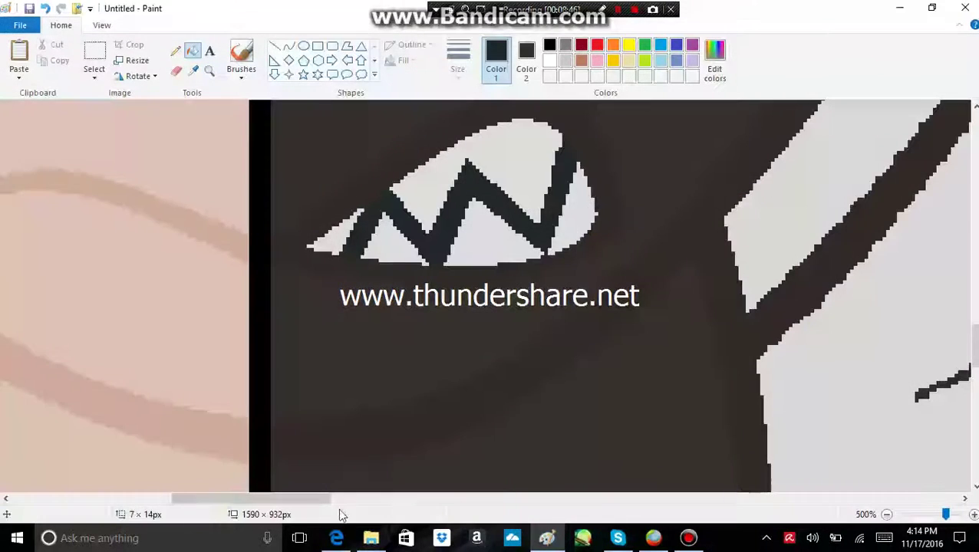
scroll(457, 448, "up", 2)
scroll(458, 445, "down", 6)
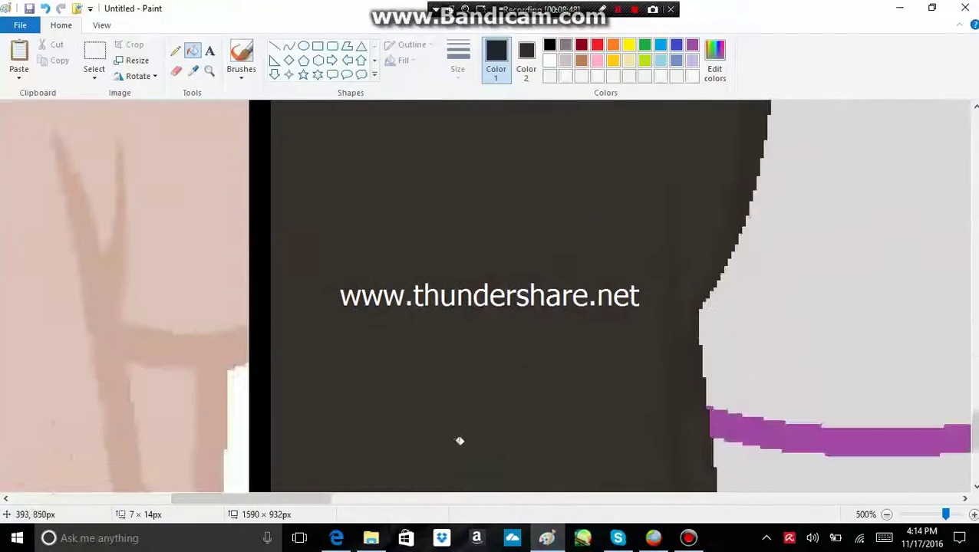
scroll(460, 441, "up", 5)
scroll(506, 442, "down", 4)
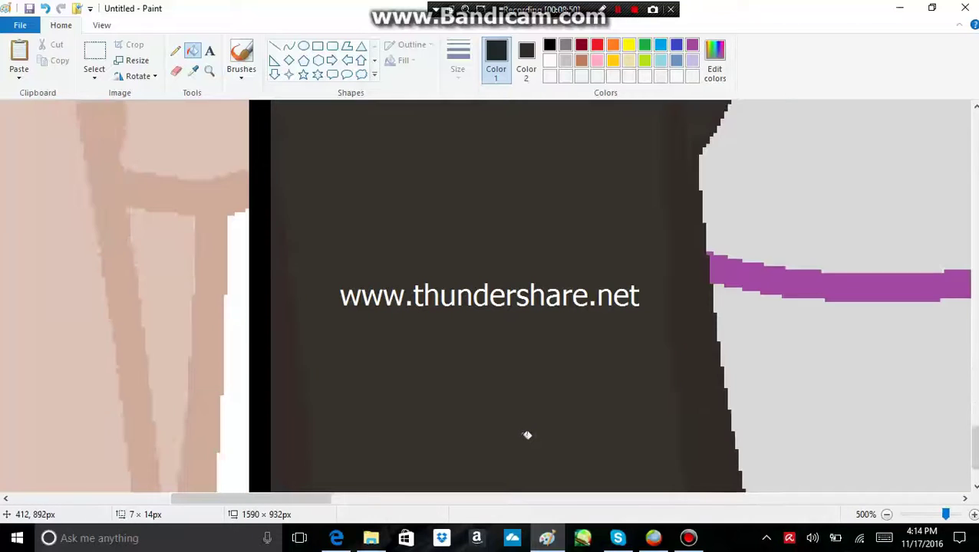
scroll(525, 437, "up", 12)
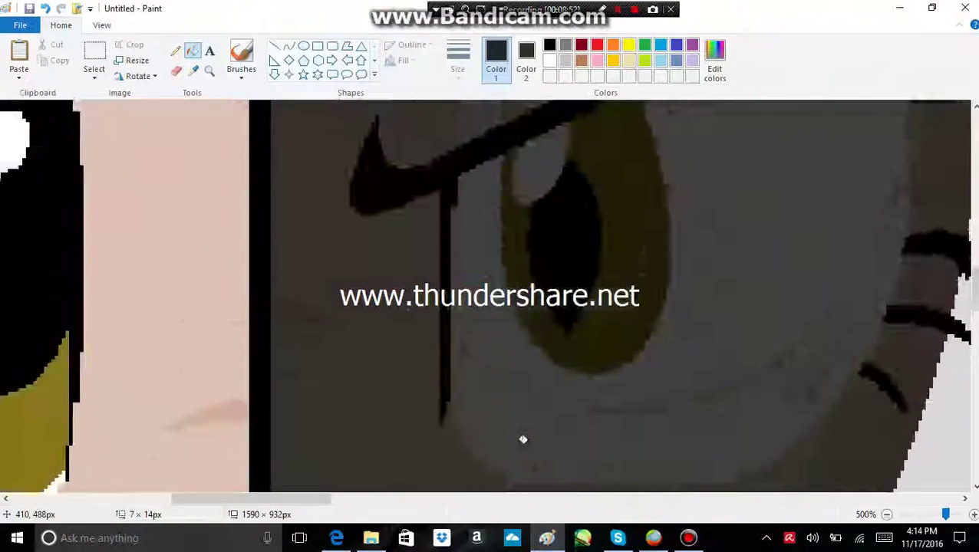
scroll(522, 440, "down", 13)
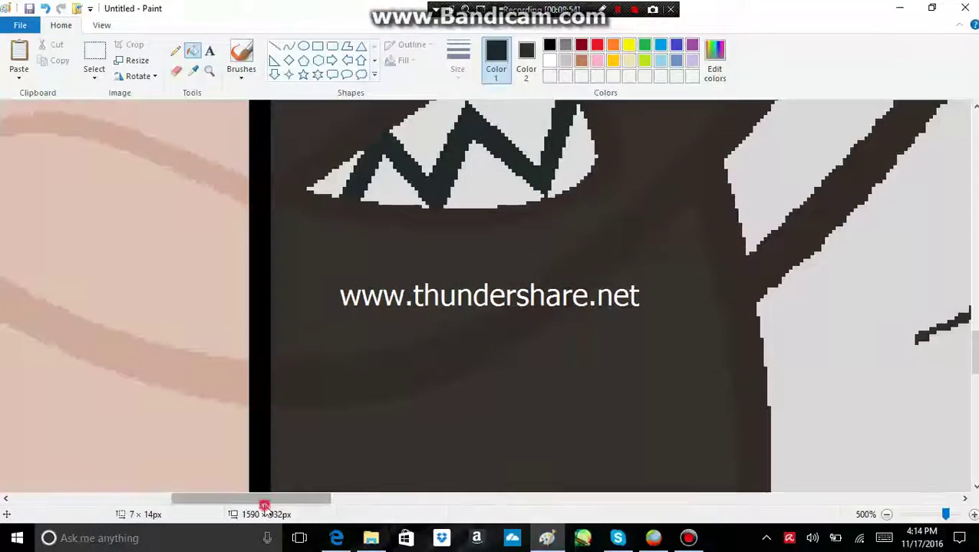
Step: Sample the darkened colour of the line on the light grey swatch as Color 1
left_click_drag(288, 505, 534, 504)
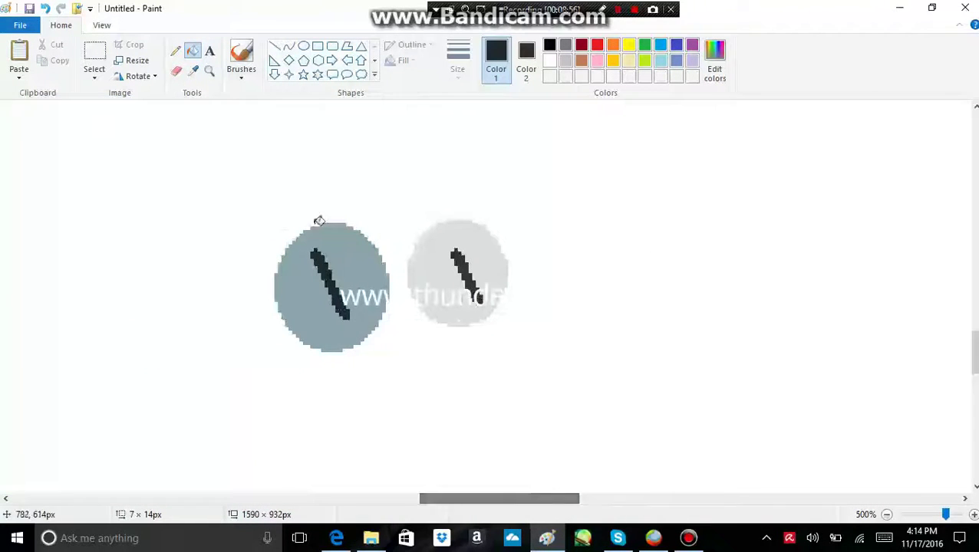
left_click(193, 71)
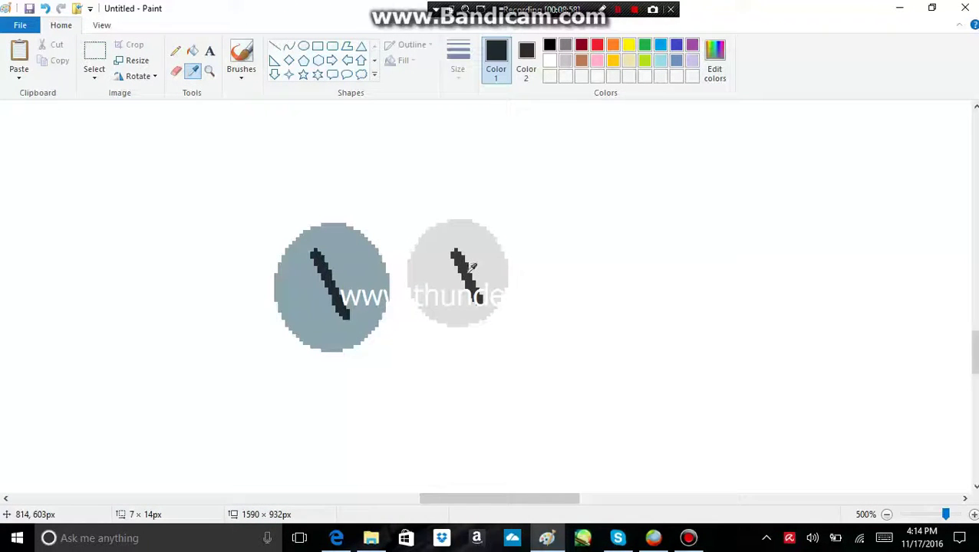
left_click(468, 271)
Step: Fill all light tooth areas around the zigzag line in the right half's mouth with the sampled dark grey
left_click_drag(461, 500, 263, 477)
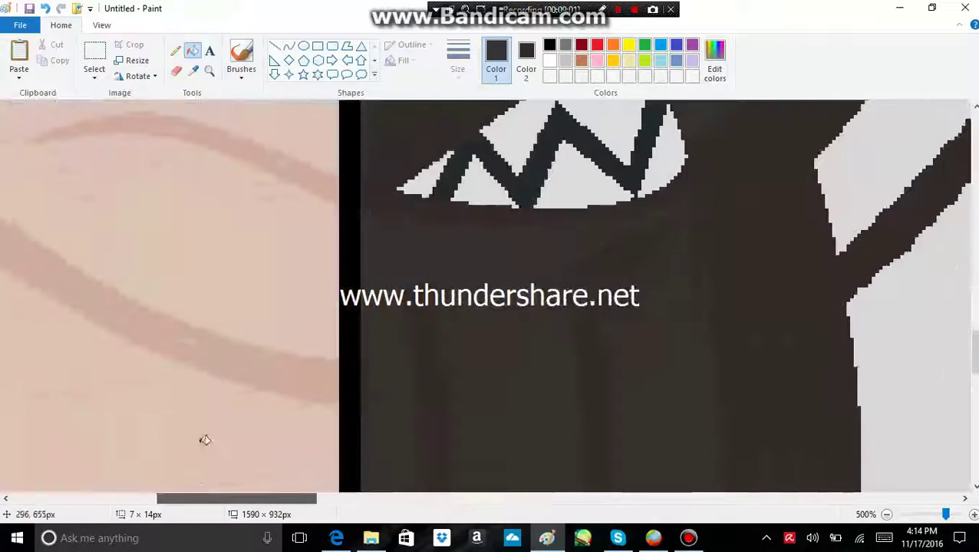
key("ctrl+z")
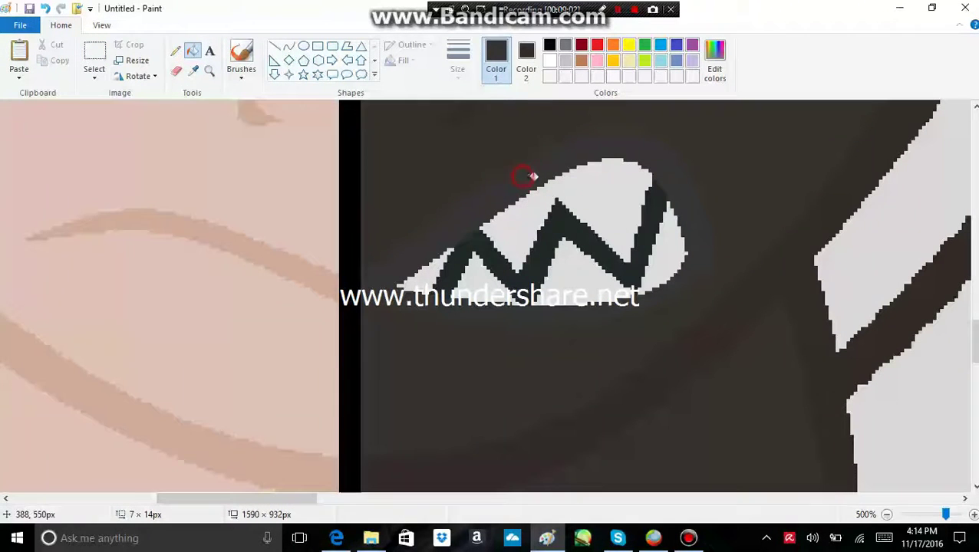
left_click(544, 191)
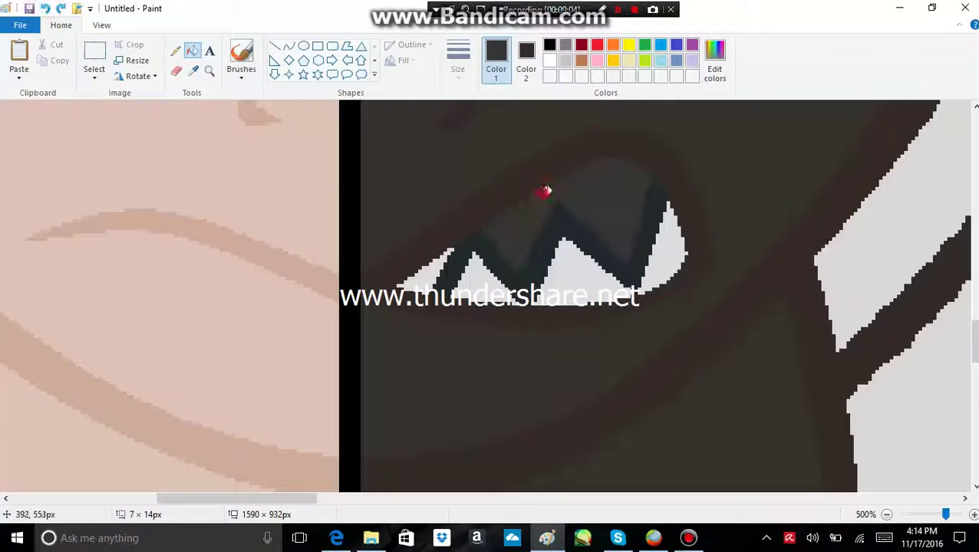
left_click(575, 293)
left_click(669, 247)
left_click(468, 278)
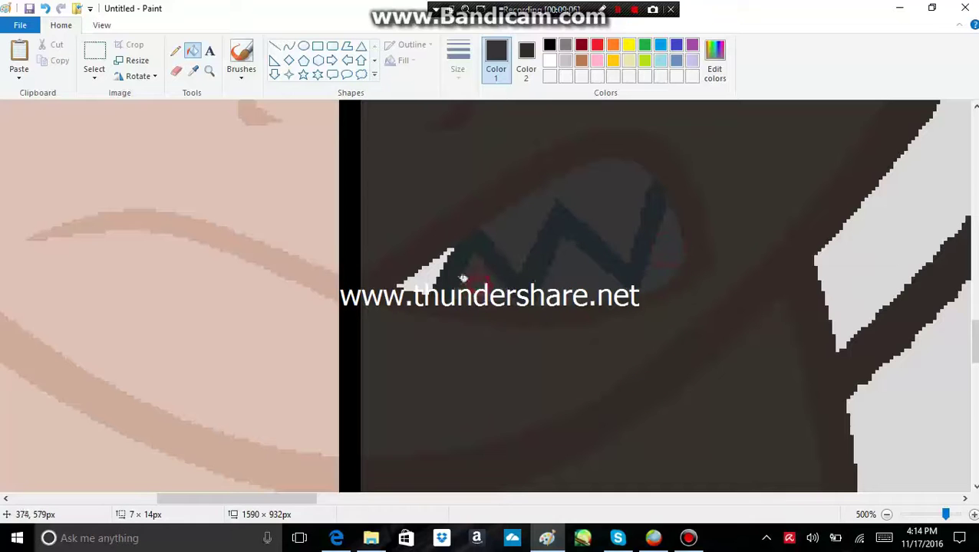
left_click(431, 277)
Step: Fill the stray grey pixels beside the purple line at the right ear with the dark colour, undoing the fill of the purple line
scroll(687, 346, "down", 4)
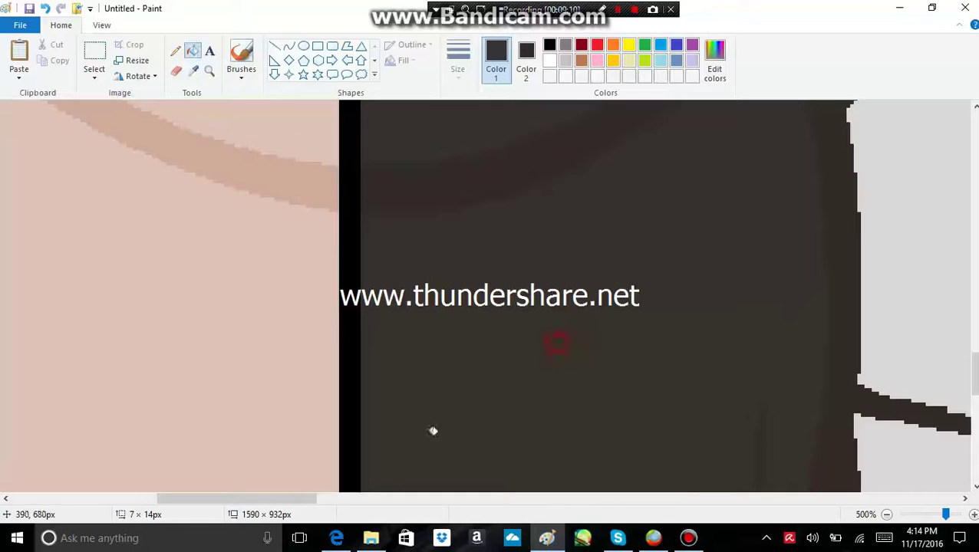
left_click_drag(225, 498, 323, 515)
scroll(382, 328, "up", 3)
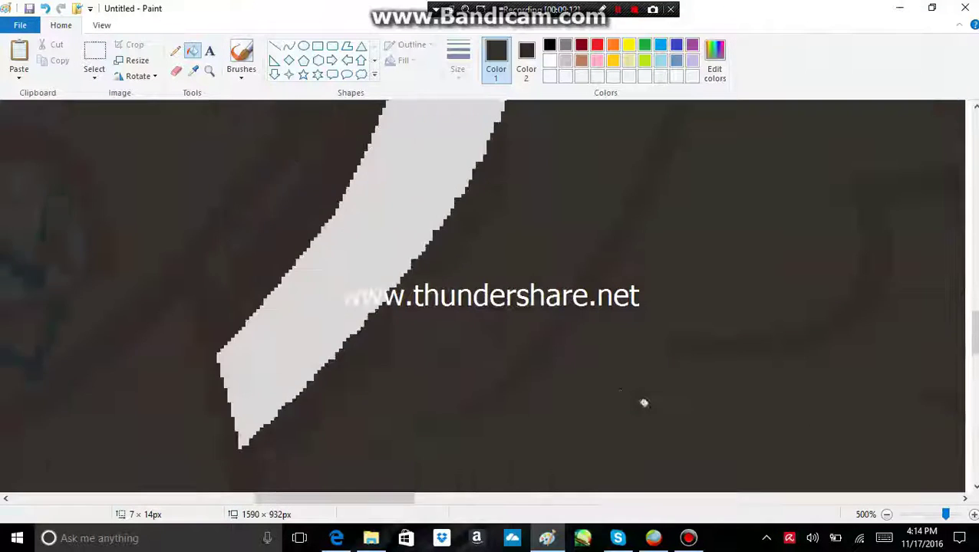
scroll(620, 394, "up", 3)
scroll(443, 402, "down", 2)
scroll(243, 387, "down", 3)
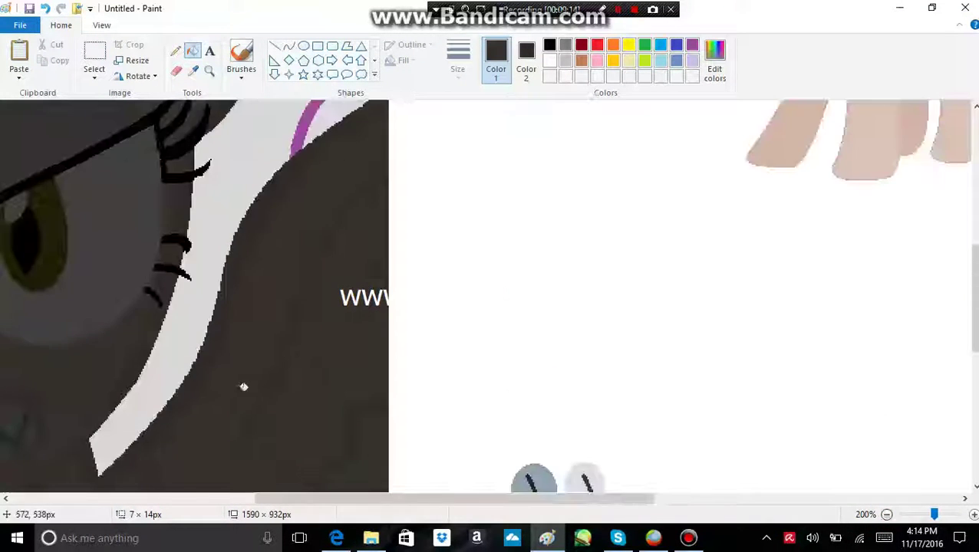
scroll(243, 387, "down", 3)
scroll(242, 385, "up", 1)
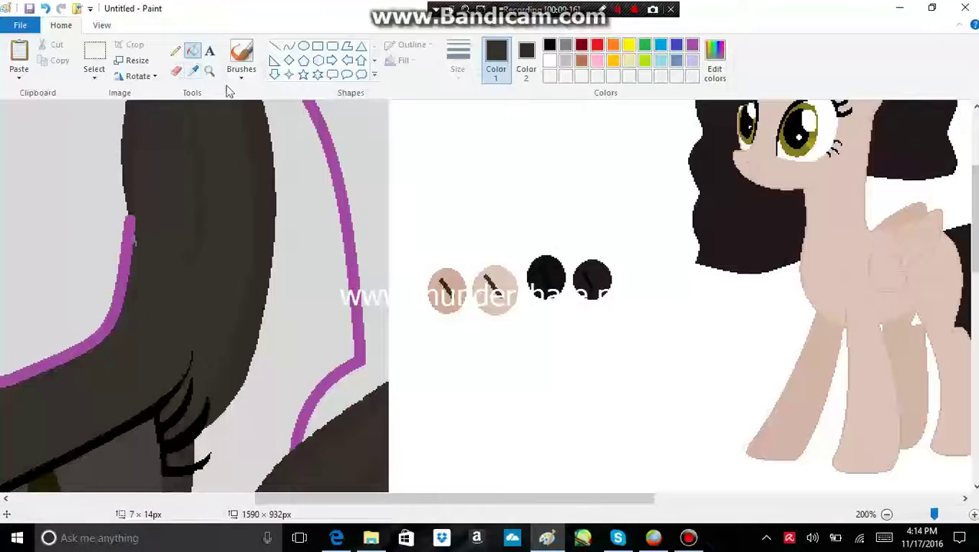
left_click(211, 70)
left_click(192, 188)
left_click(319, 283)
left_click(319, 284)
left_click(221, 209)
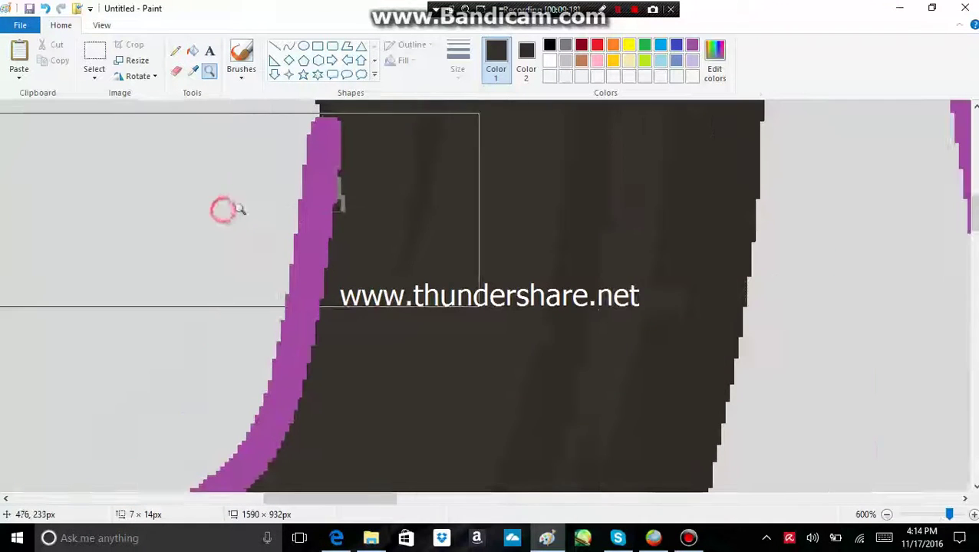
left_click(193, 51)
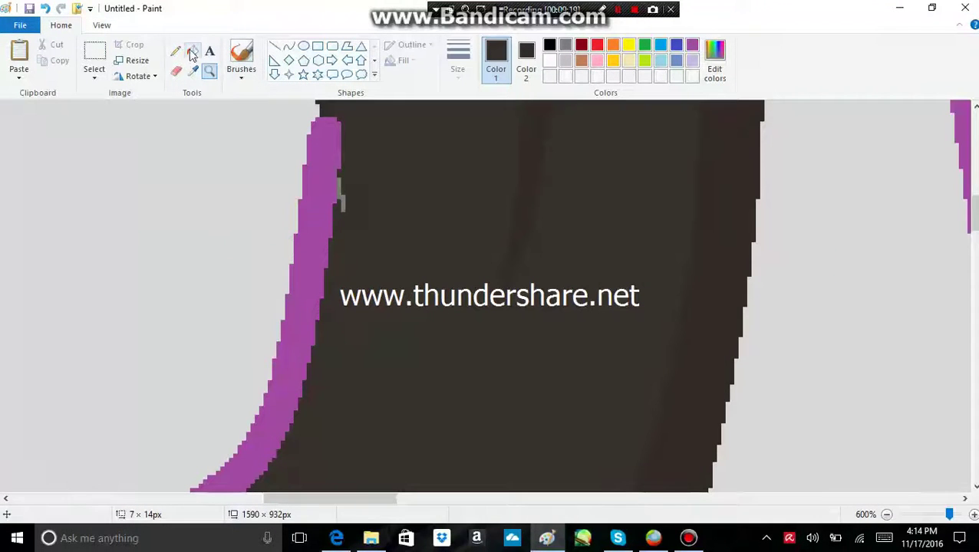
left_click(338, 184)
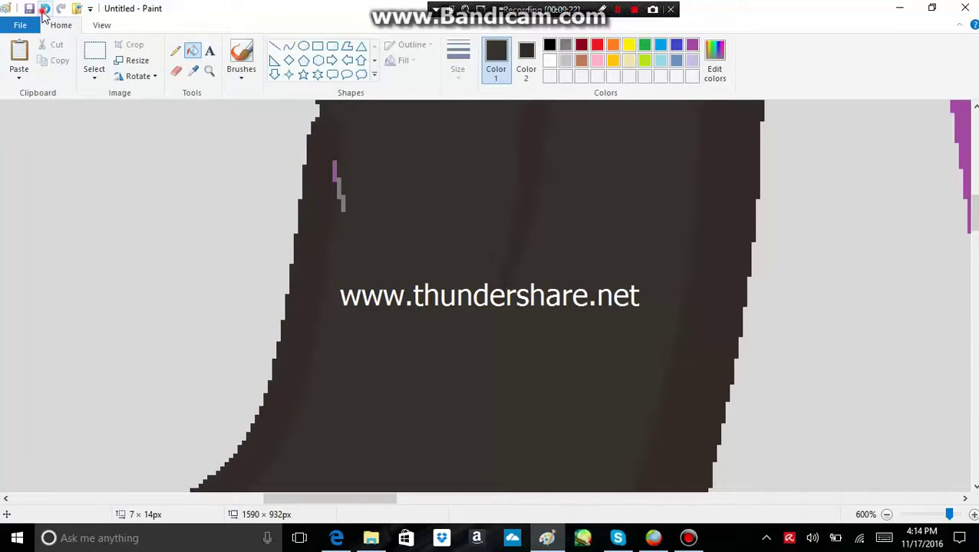
left_click(44, 9)
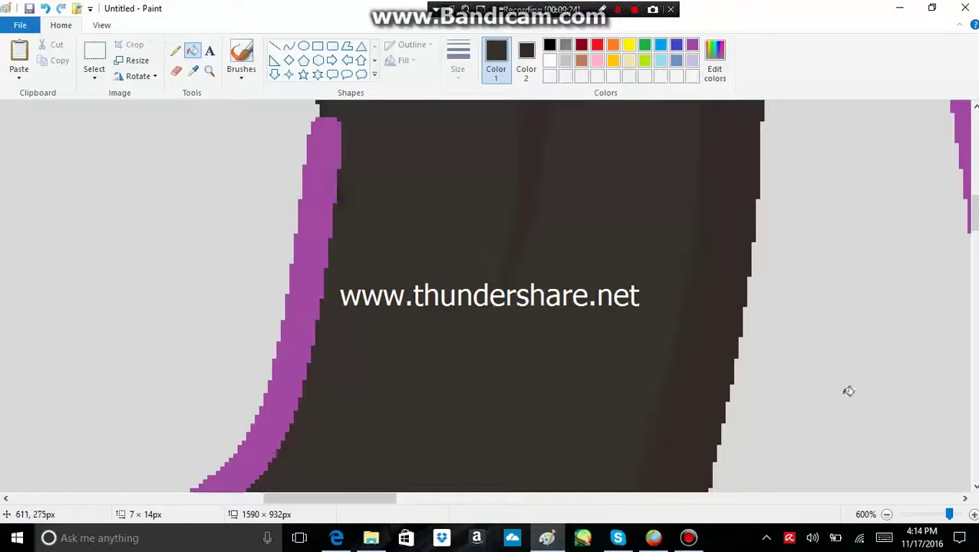
Step: Sample the black of the darkened line on the black mane-outline swatch as Color 1
left_click(887, 515)
left_click(886, 515)
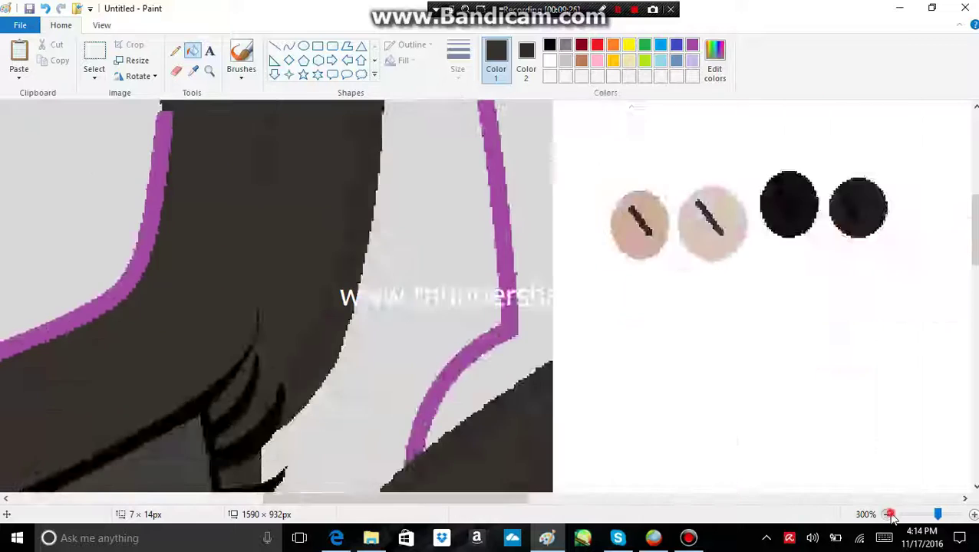
left_click(887, 514)
left_click(889, 514)
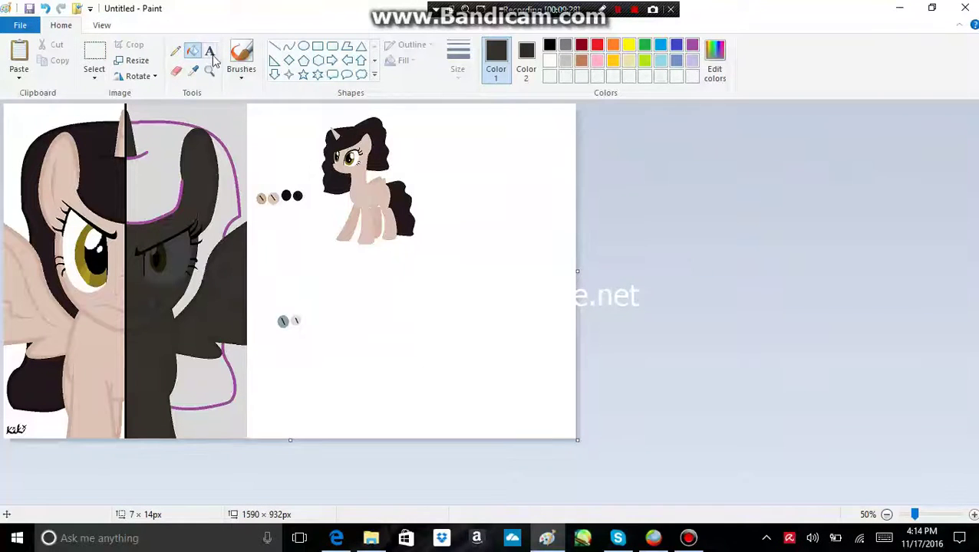
left_click(282, 196)
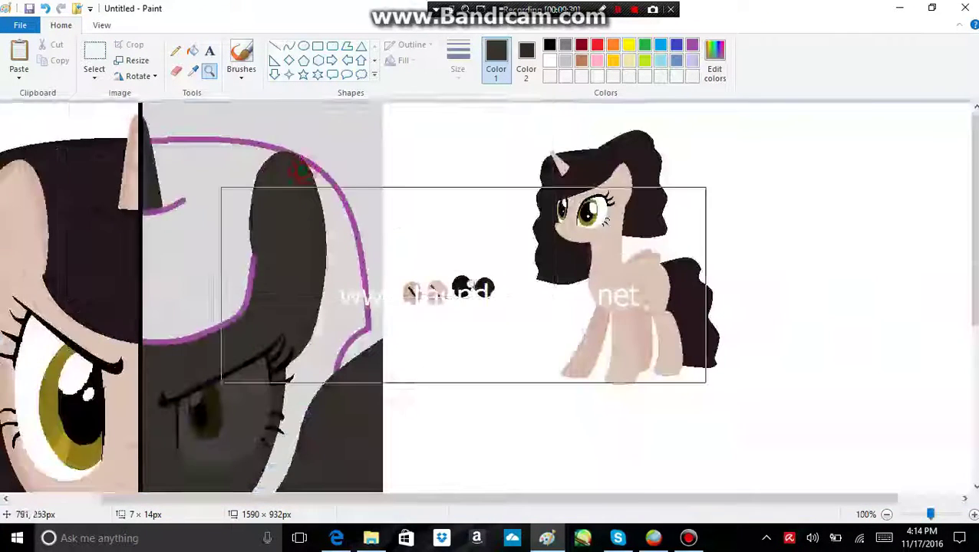
left_click(462, 284)
left_click(384, 261)
left_click(355, 209)
left_click(193, 70)
left_click(319, 255)
Step: Fill the purple fringe line and the short purple line at the horn's base on the right half with black
left_click_drag(434, 498, 204, 471)
scroll(203, 471, "left", 5)
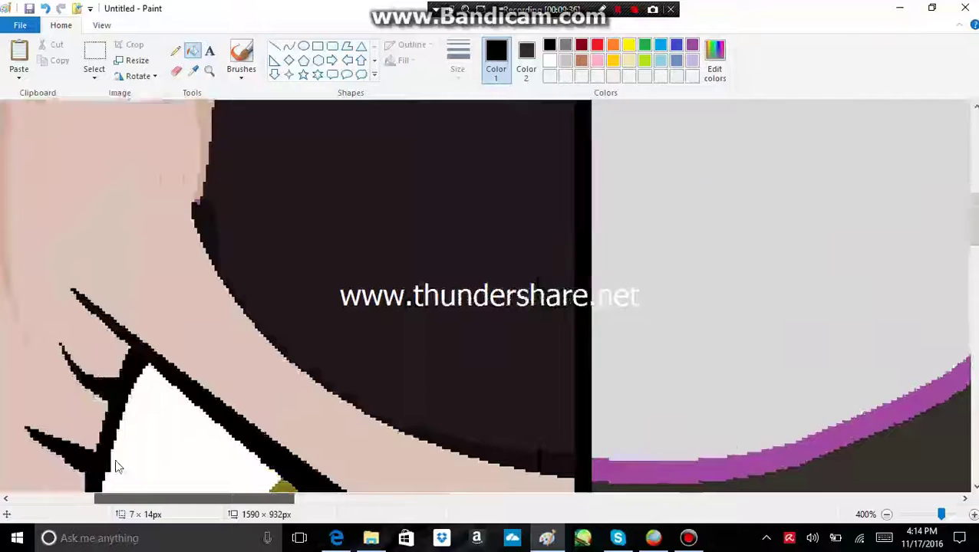
scroll(448, 358, "down", 6)
scroll(677, 392, "down", 3)
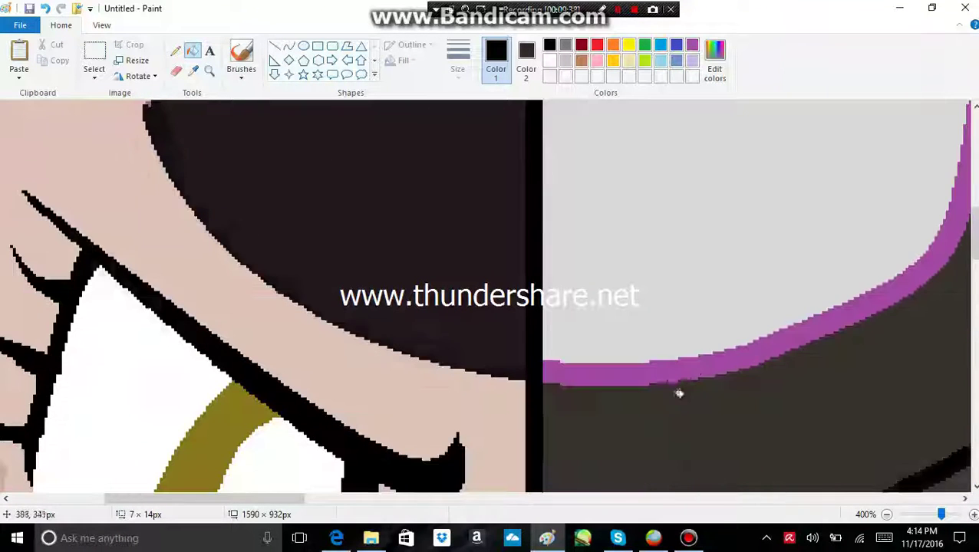
left_click(655, 371)
scroll(721, 367, "down", 3)
left_click(622, 240)
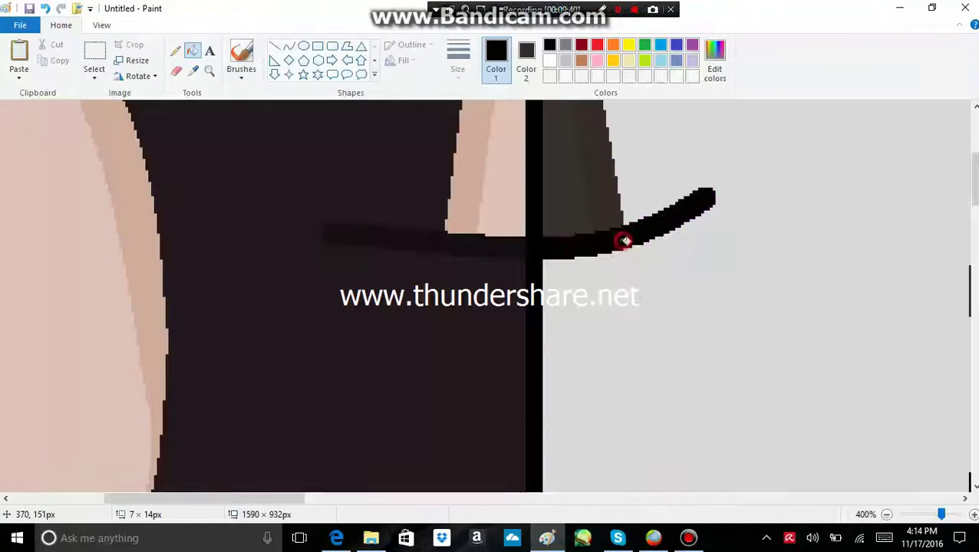
Step: Fill the outer purple mane outline over the right half's head with black
mouse_move(269, 498)
left_mouse_down()
mouse_move(286, 513)
mouse_move(340, 513)
left_mouse_up()
scroll(705, 387, "down", 5)
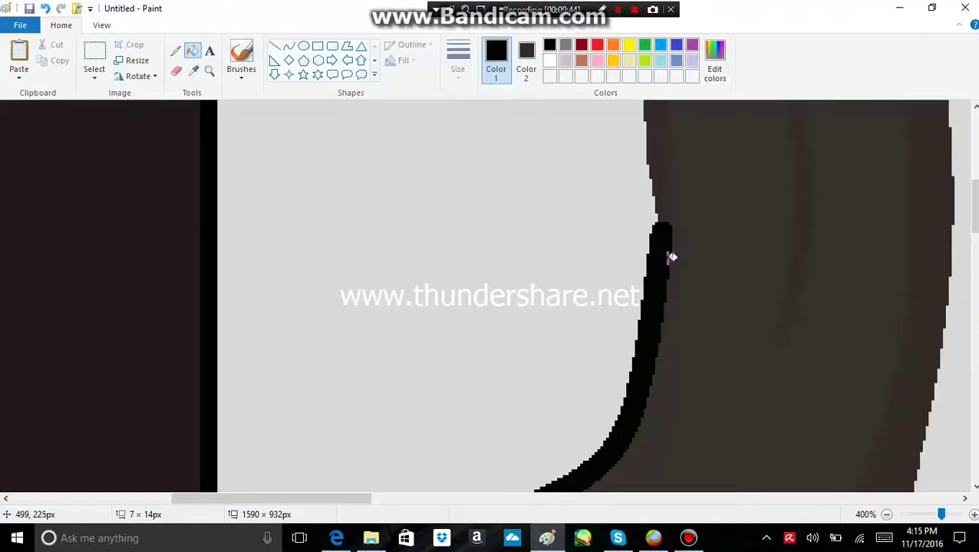
scroll(605, 306, "up", 5)
left_click(279, 244)
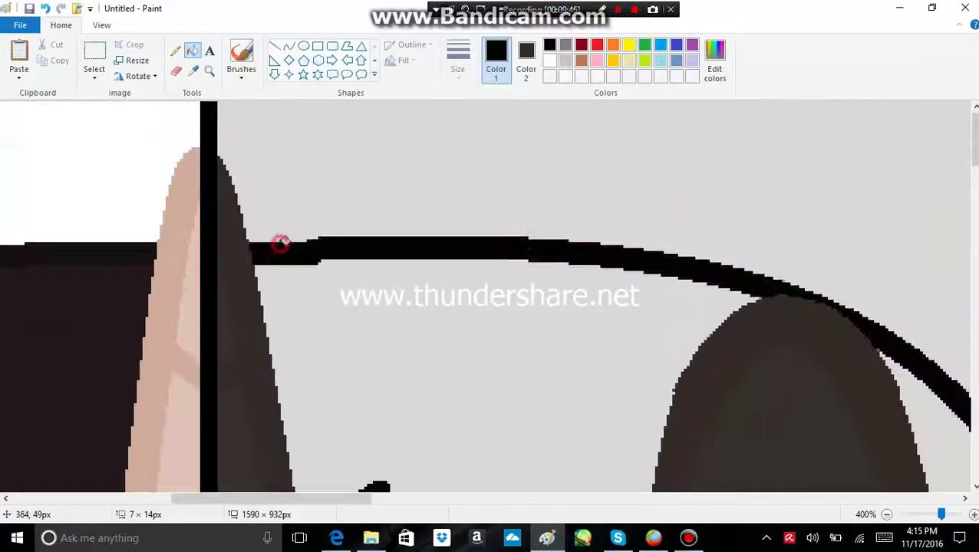
Step: Fill the lower purple mane outline beneath the right half's wing with black
left_click(885, 513)
left_click(886, 514)
left_click(886, 513)
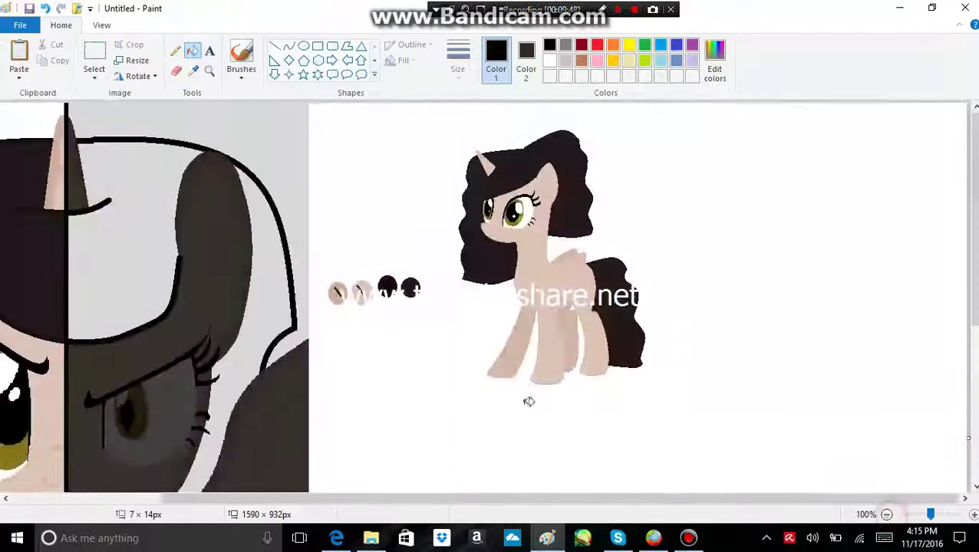
scroll(242, 323, "down", 3)
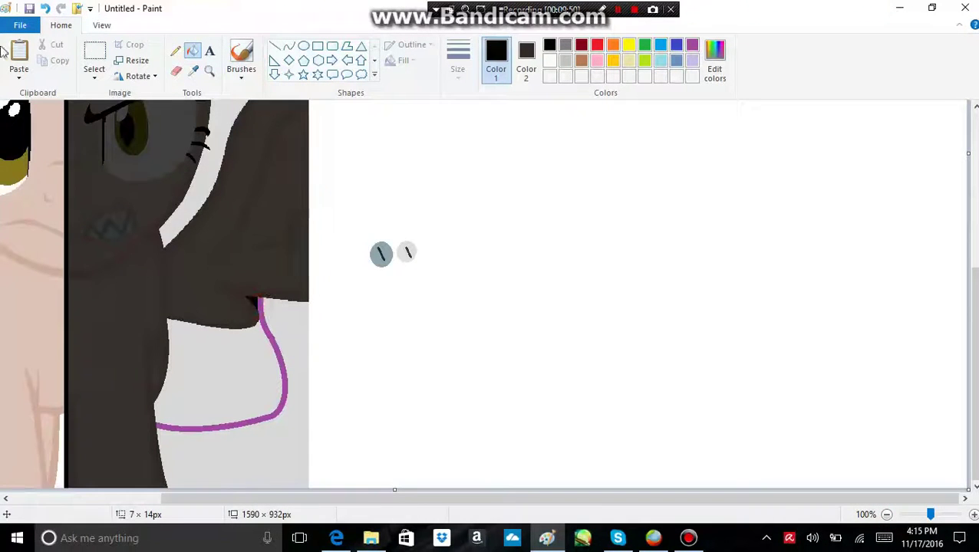
left_click(267, 333)
scroll(253, 427, "up", 10)
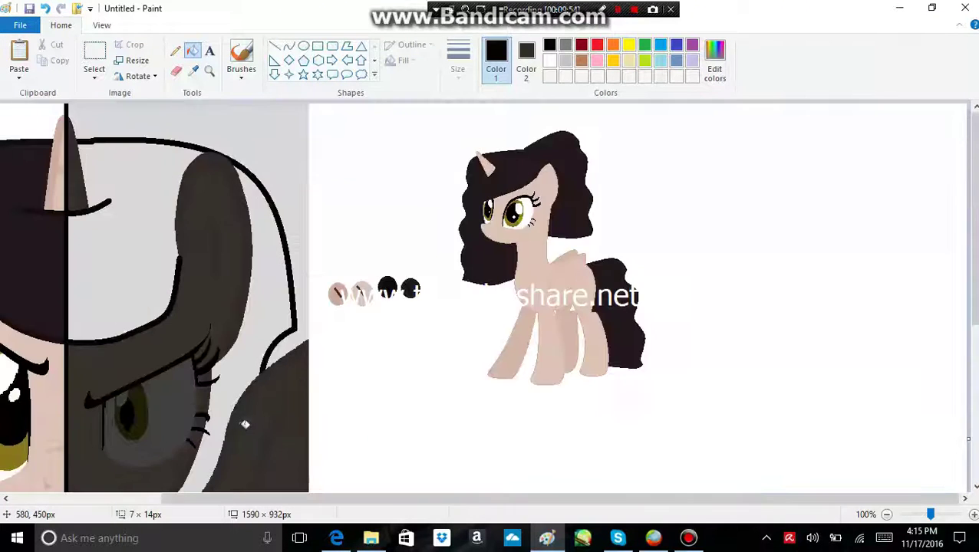
scroll(242, 424, "down", 7)
scroll(240, 425, "up", 3)
scroll(234, 344, "up", 3)
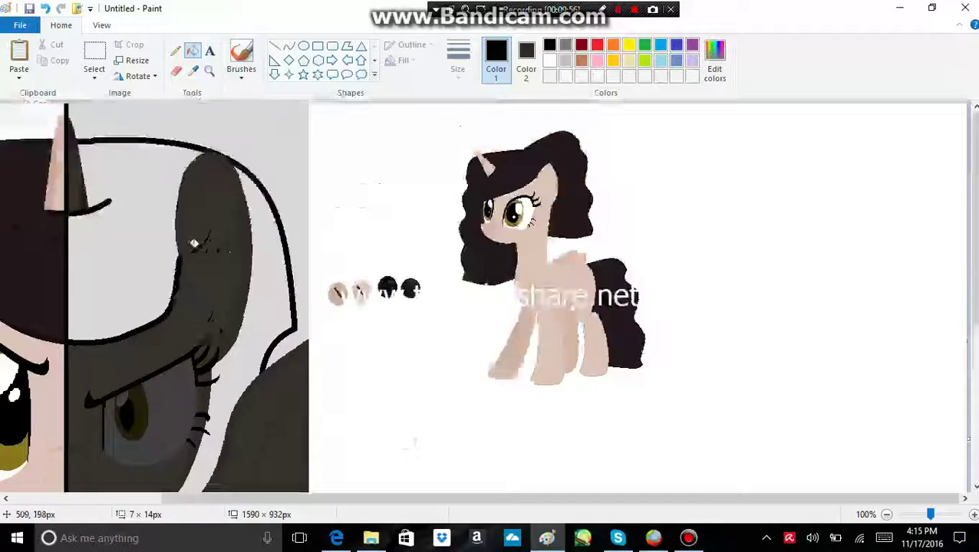
scroll(193, 258, "down", 10)
scroll(204, 283, "up", 7)
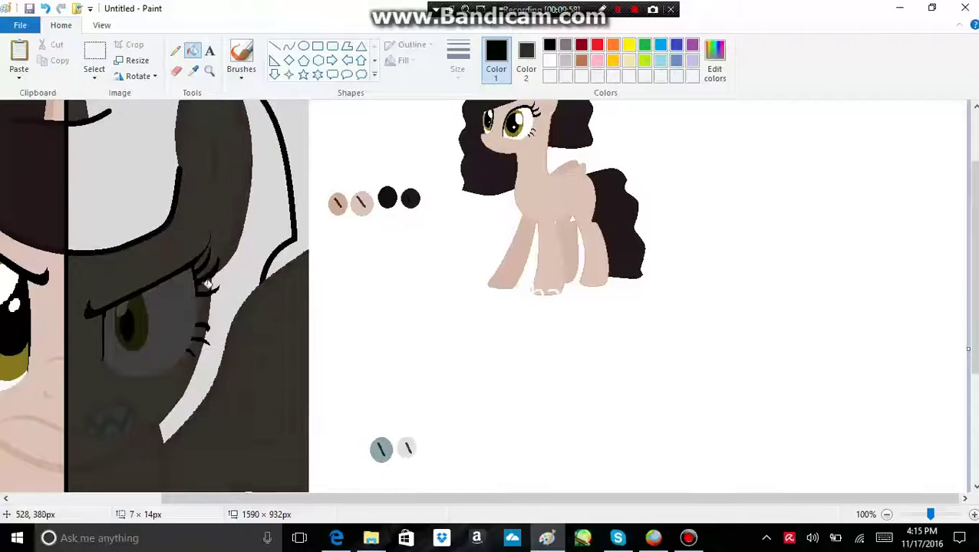
scroll(202, 260, "up", 3)
Step: Zoom in to 500% on the two near-black mane swatches with the Magnifier
left_click(209, 70)
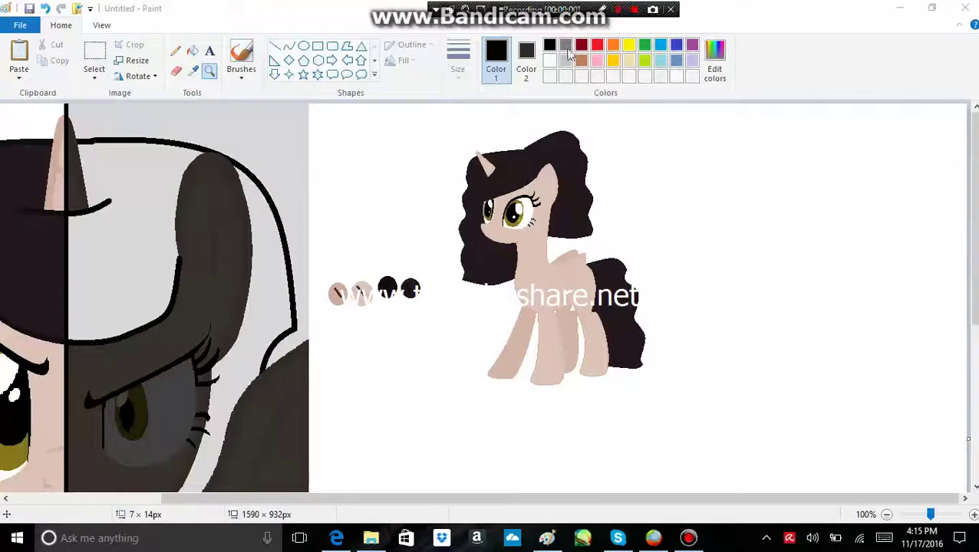
left_click(295, 183)
left_click_drag(251, 500, 309, 500)
left_click(487, 257)
left_click(314, 265)
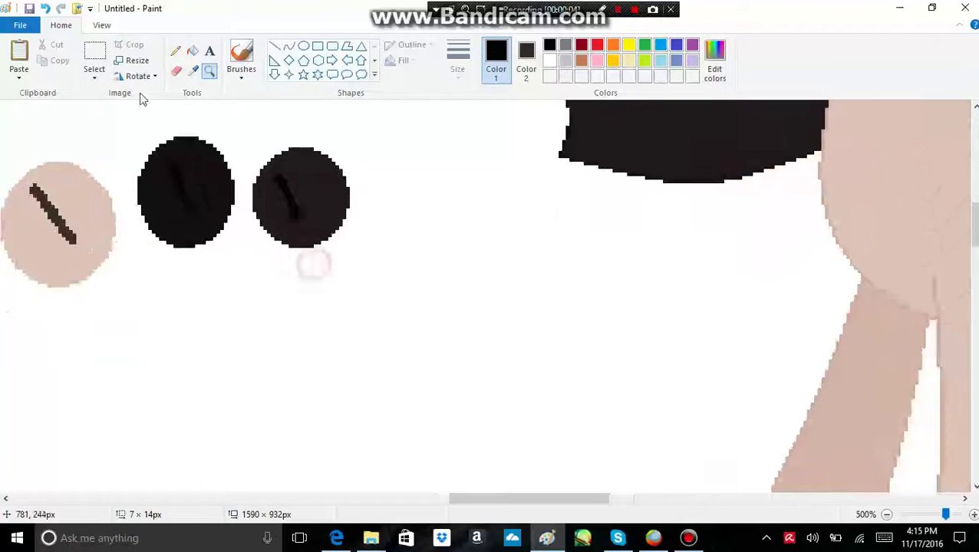